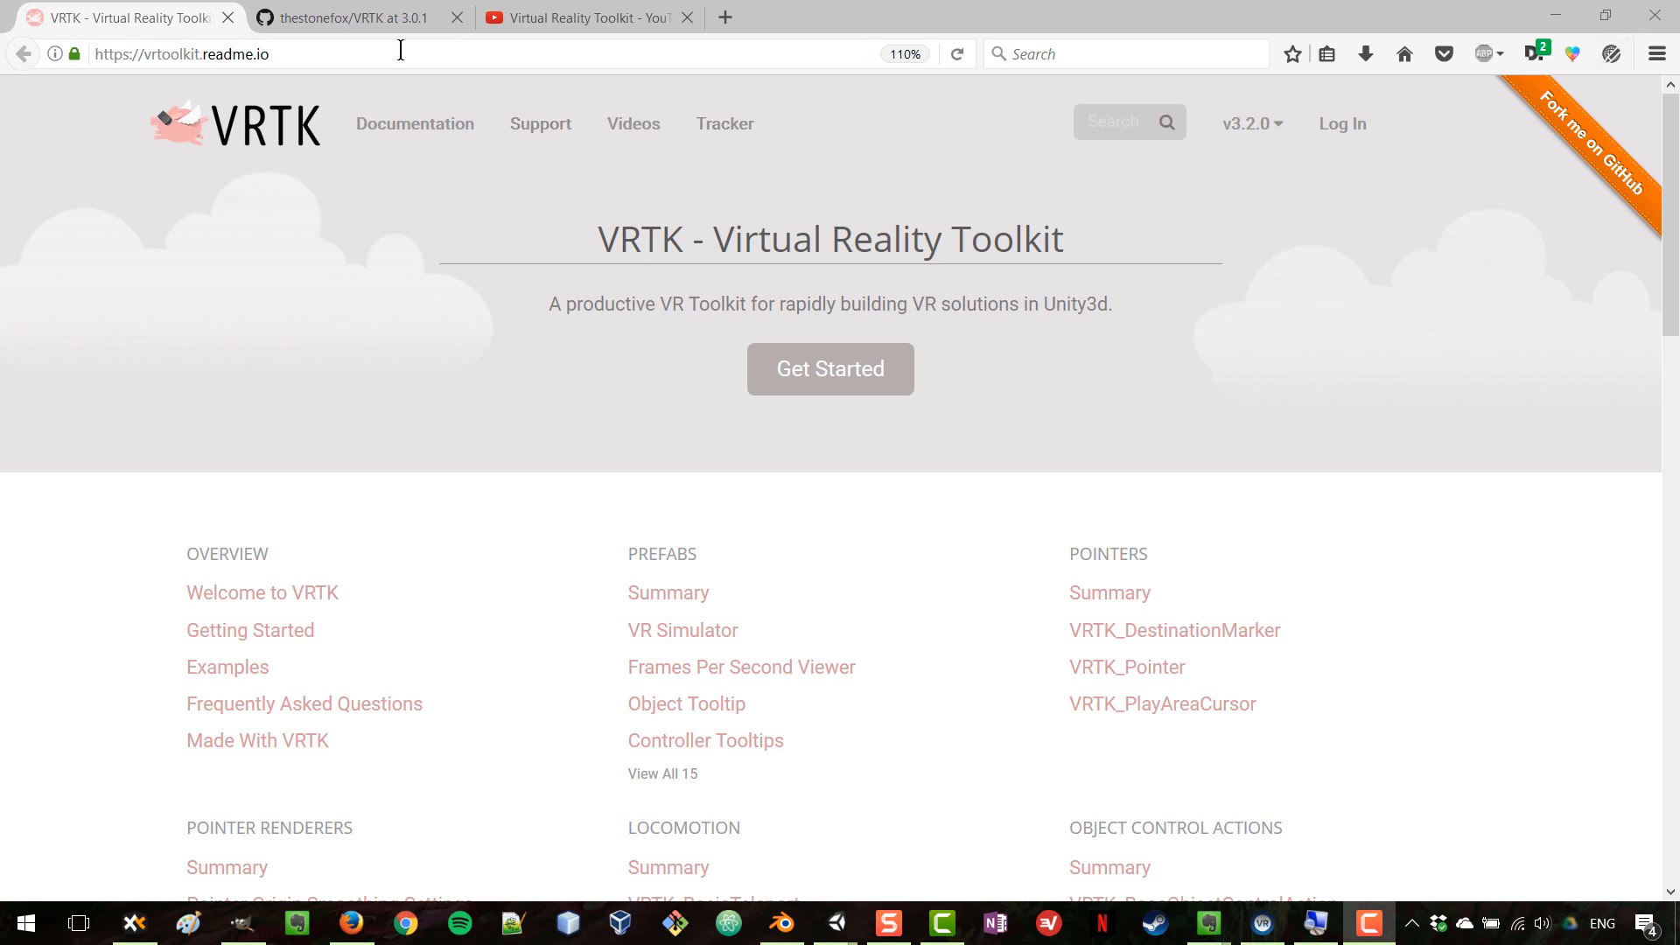
Step: Switch the VRTK GitHub repository to tag 3.2.0 and view its clone or download options
left_click(310, 24)
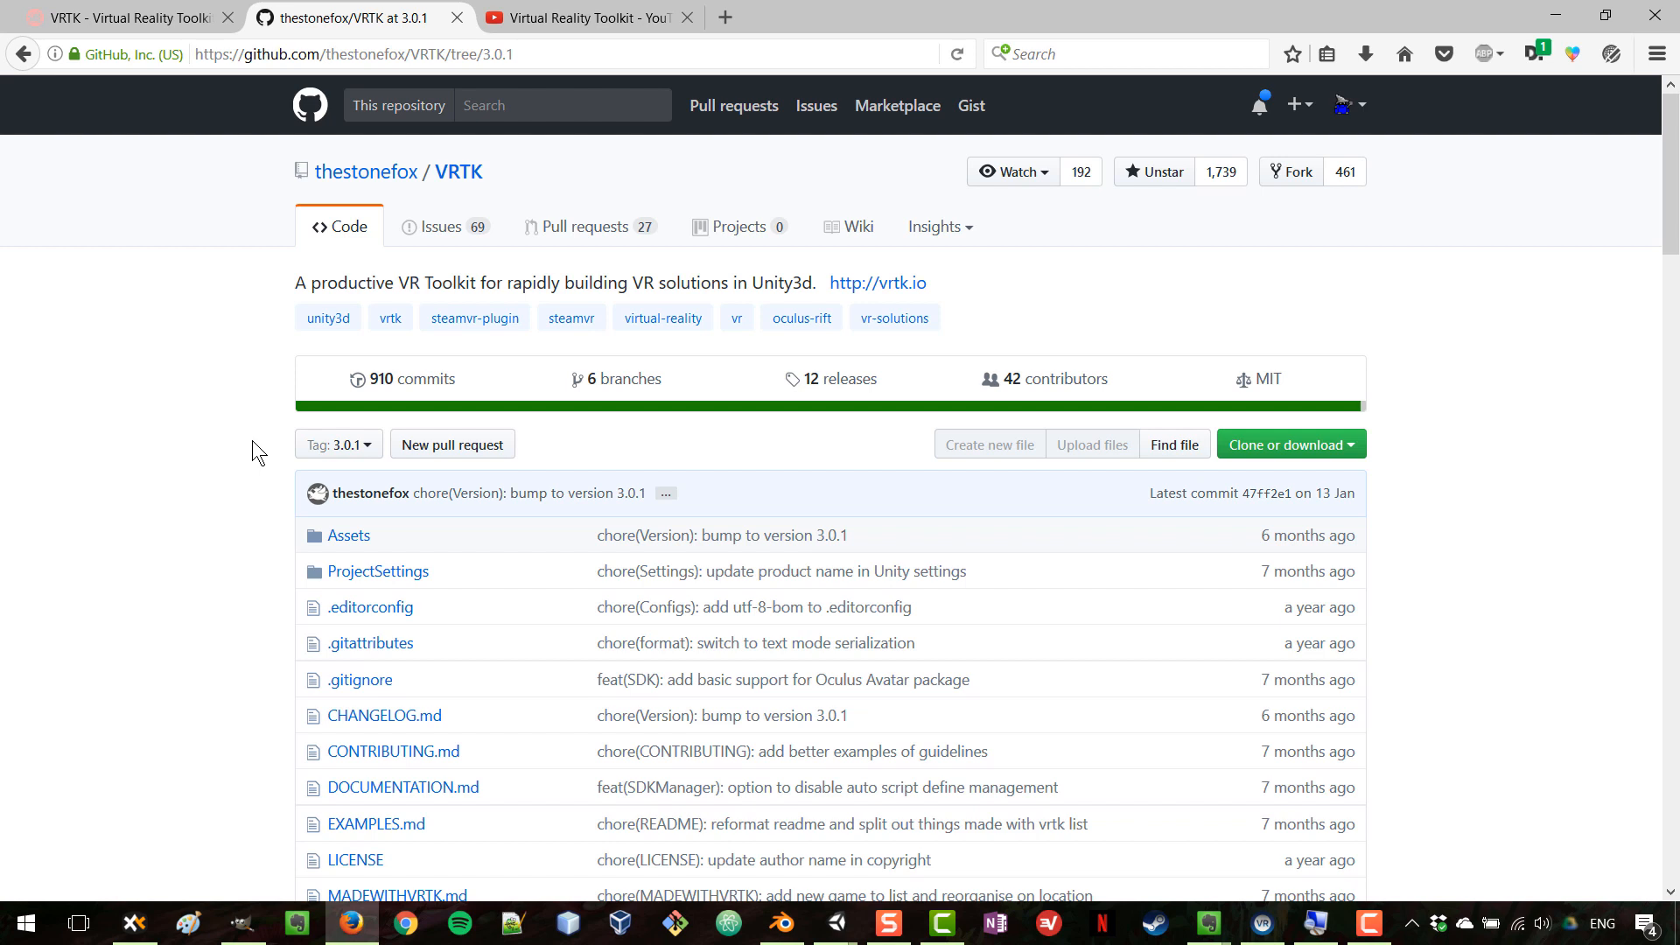
left_click(333, 446)
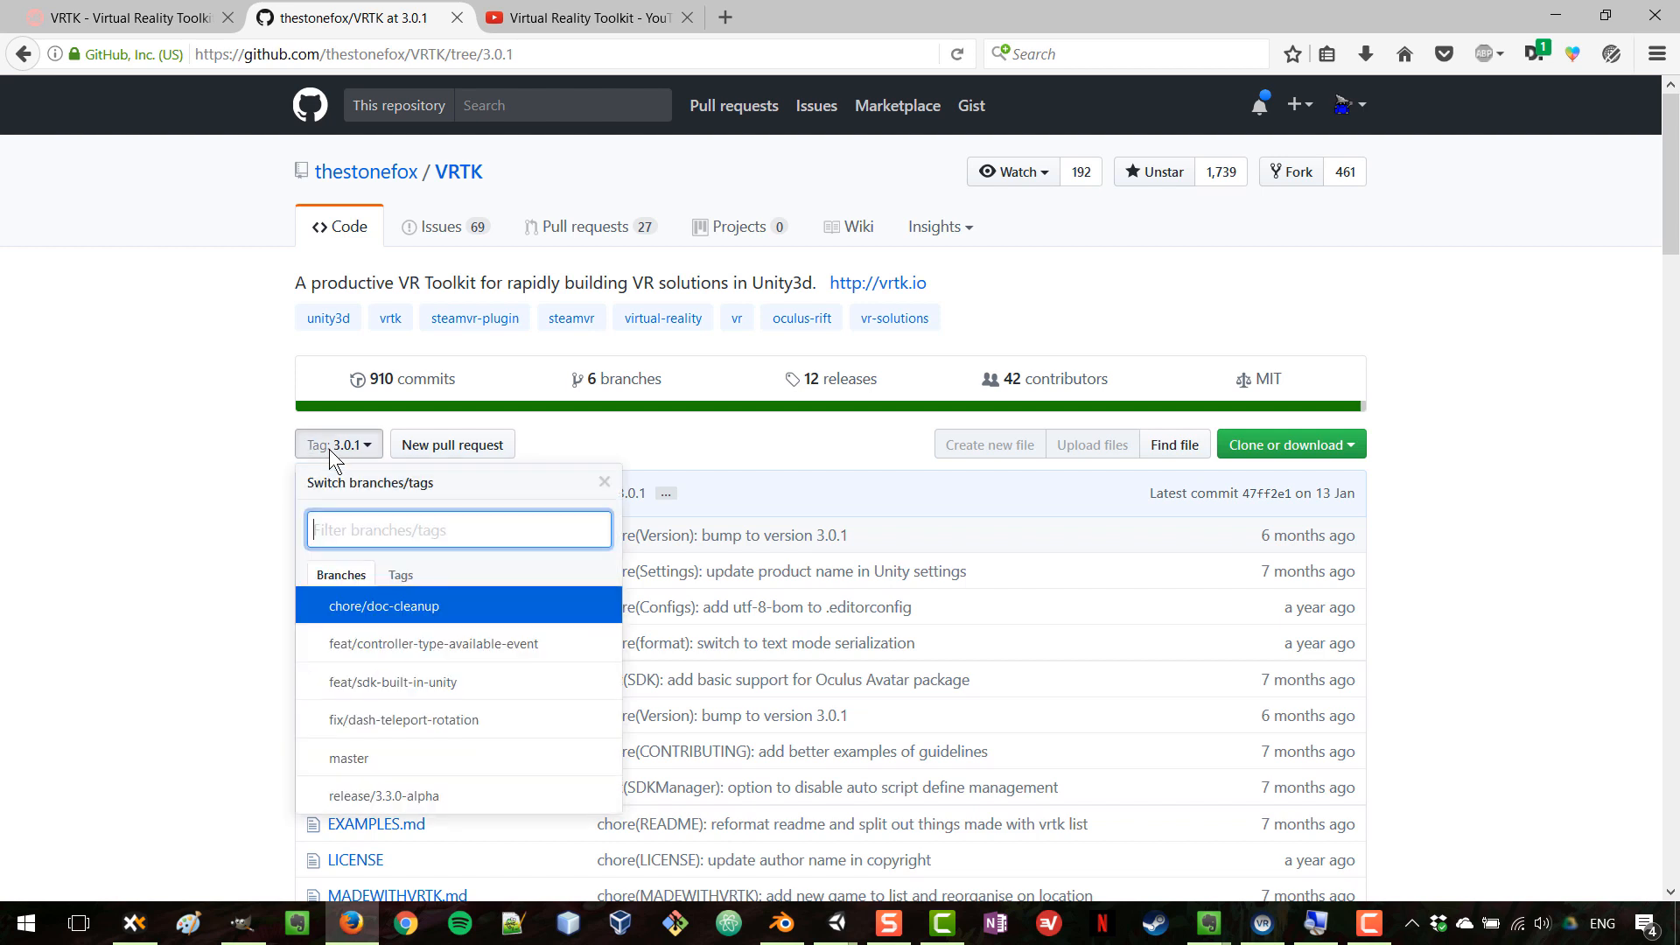
left_click(404, 577)
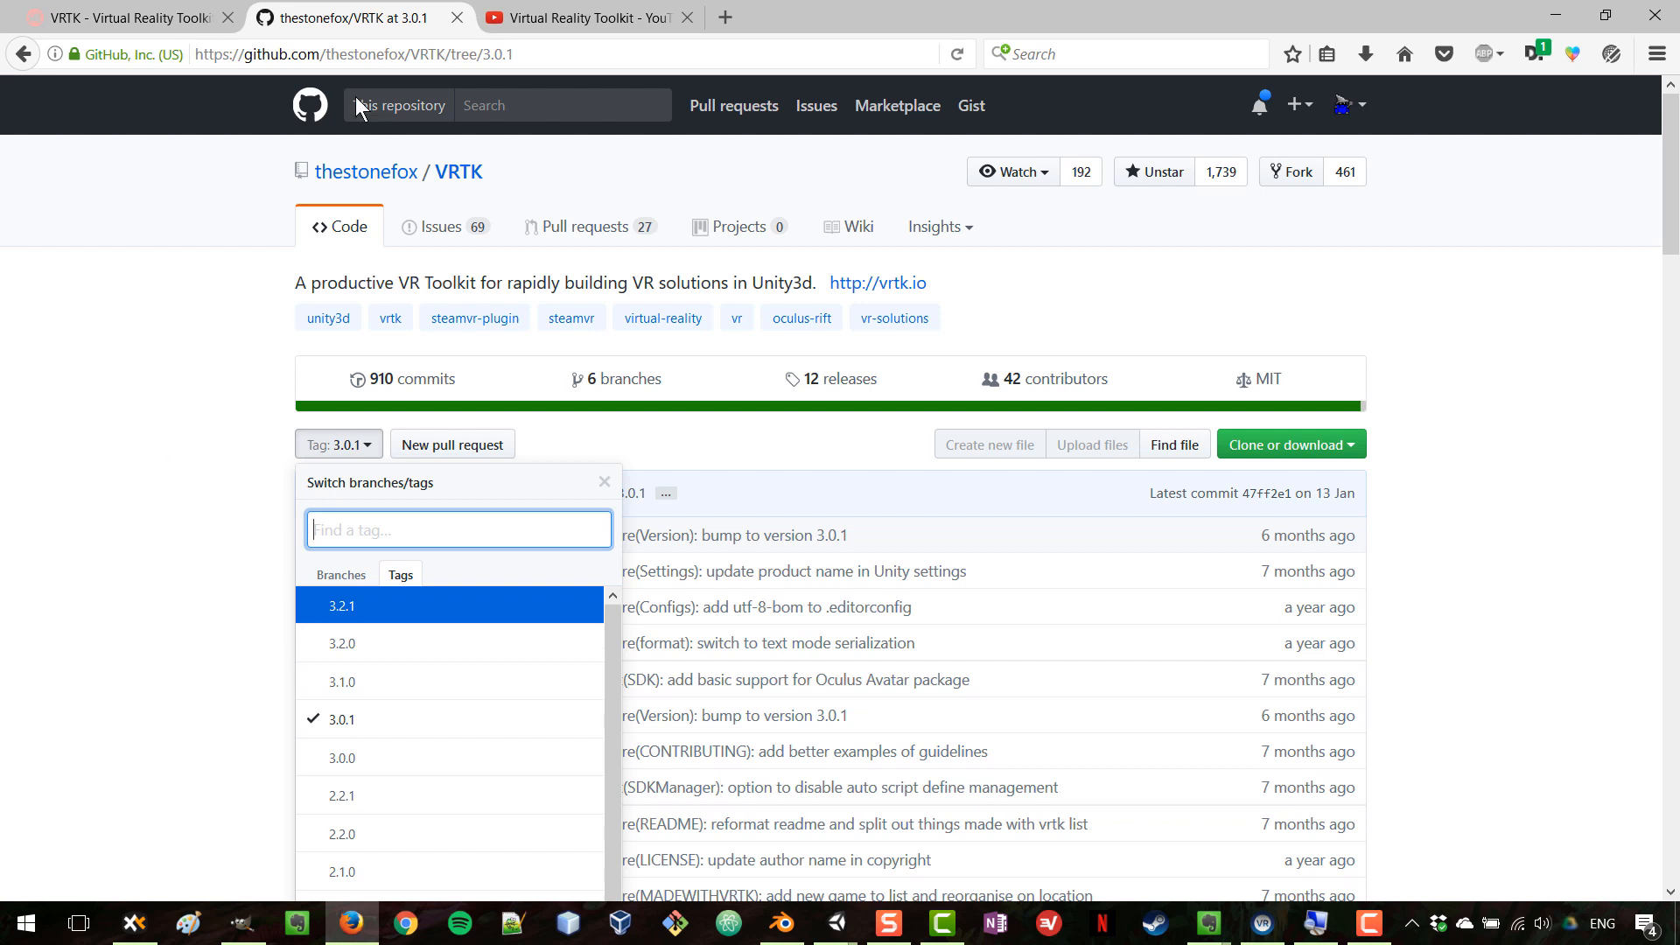
left_click(346, 431)
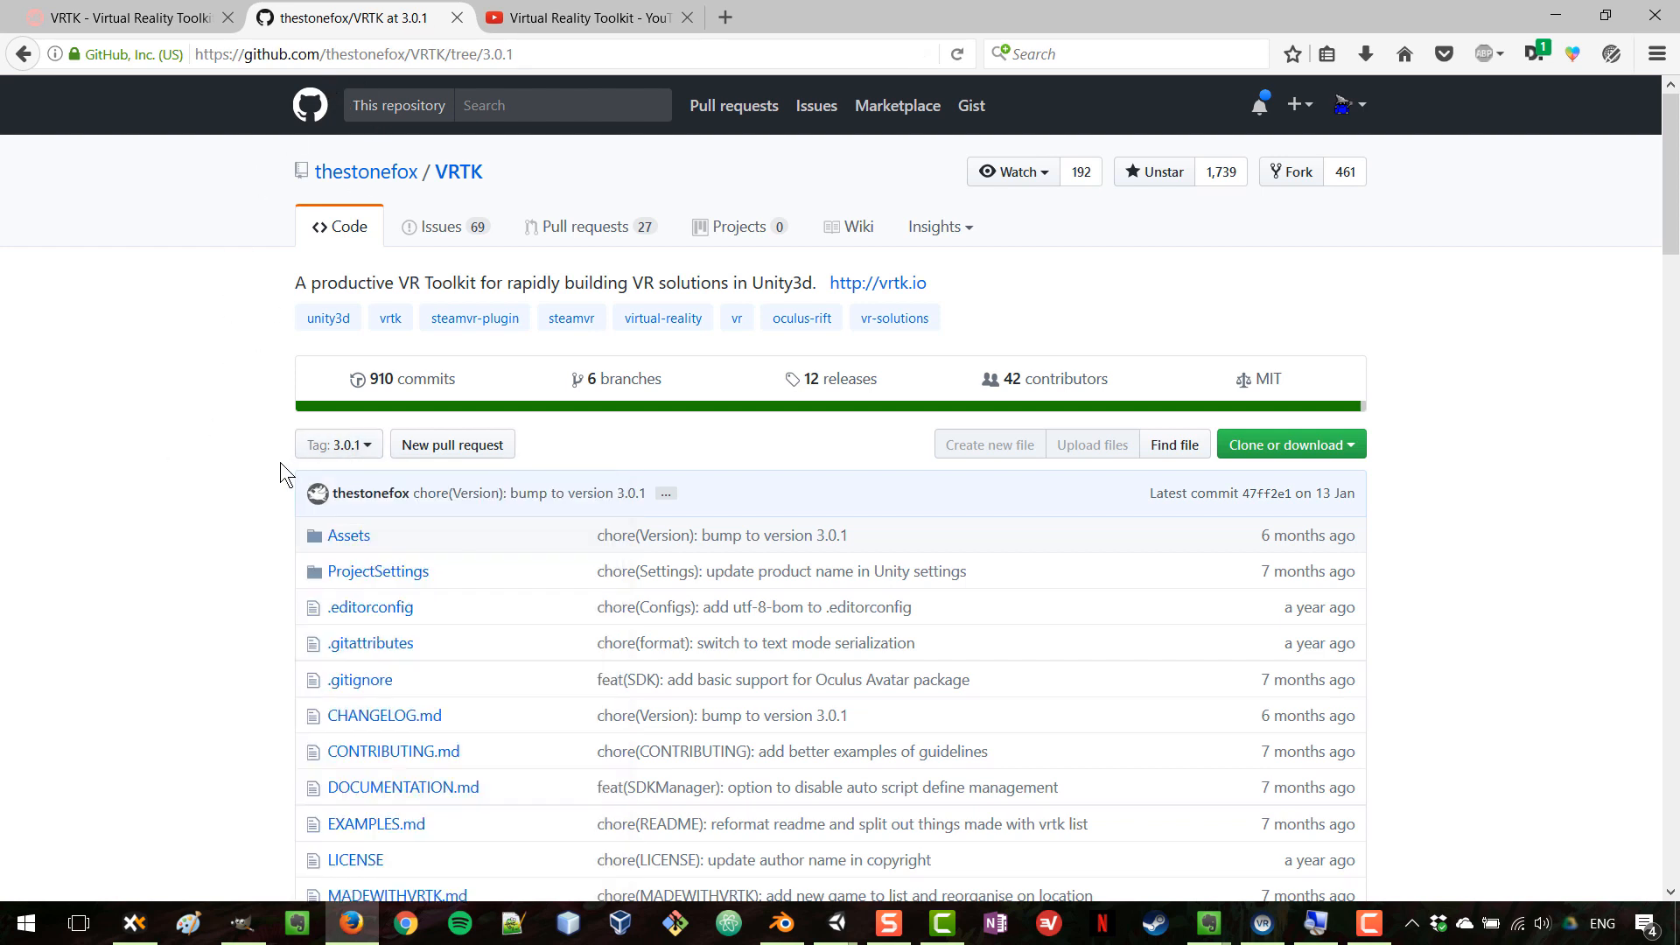
left_click(346, 446)
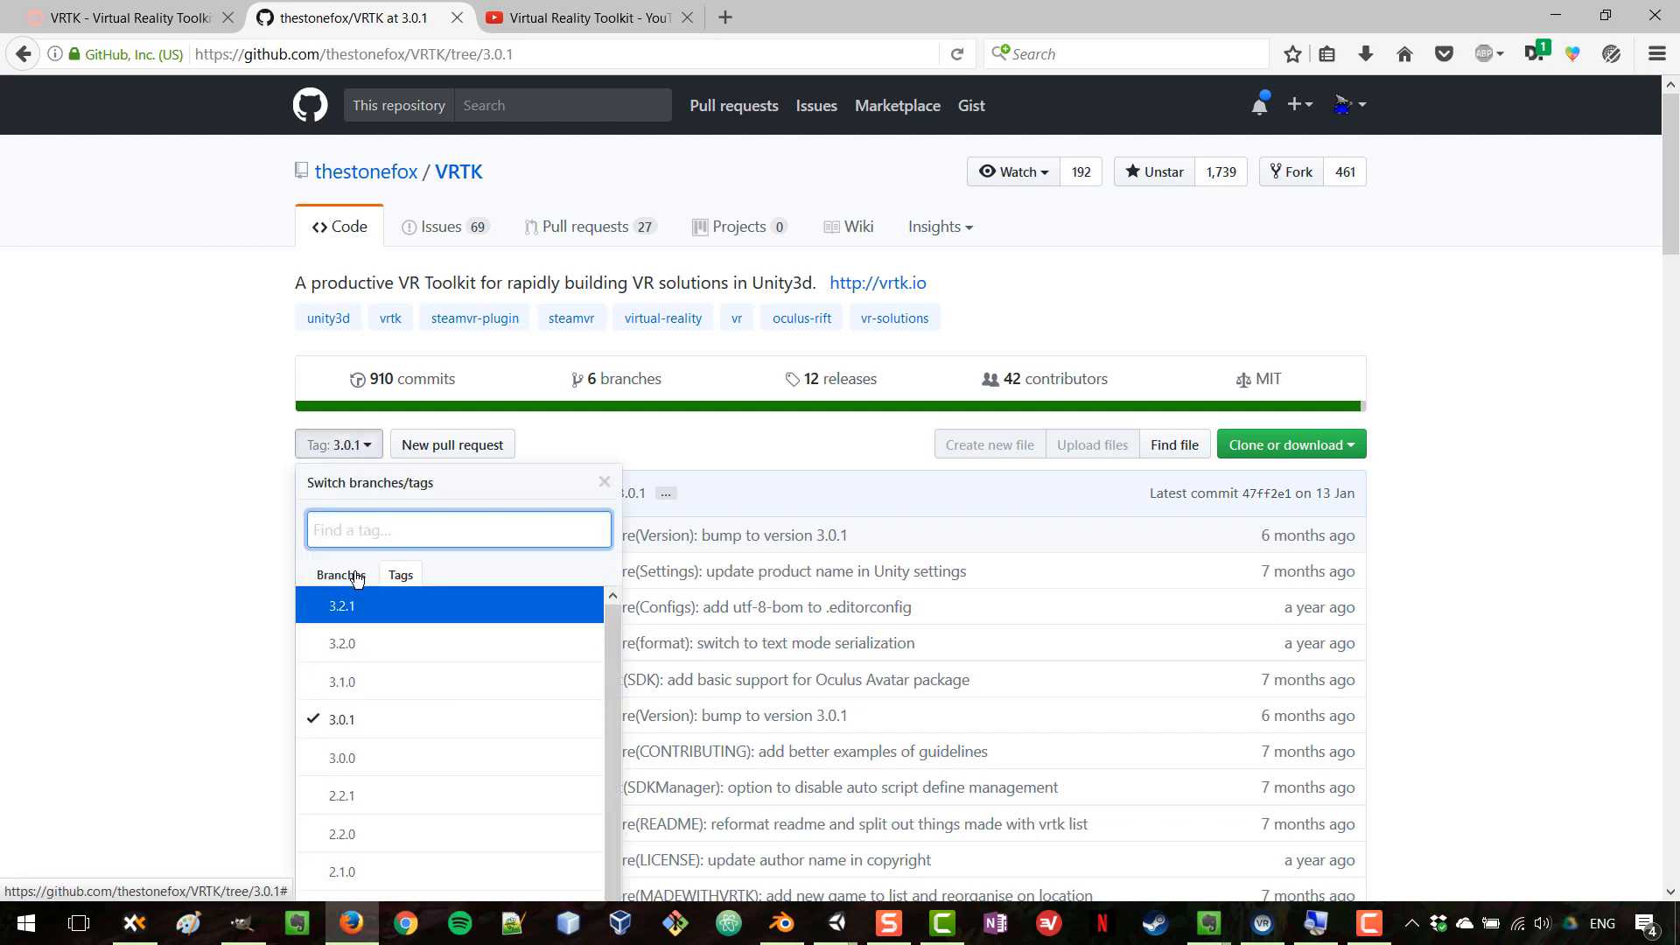
left_click(341, 575)
left_click(159, 427)
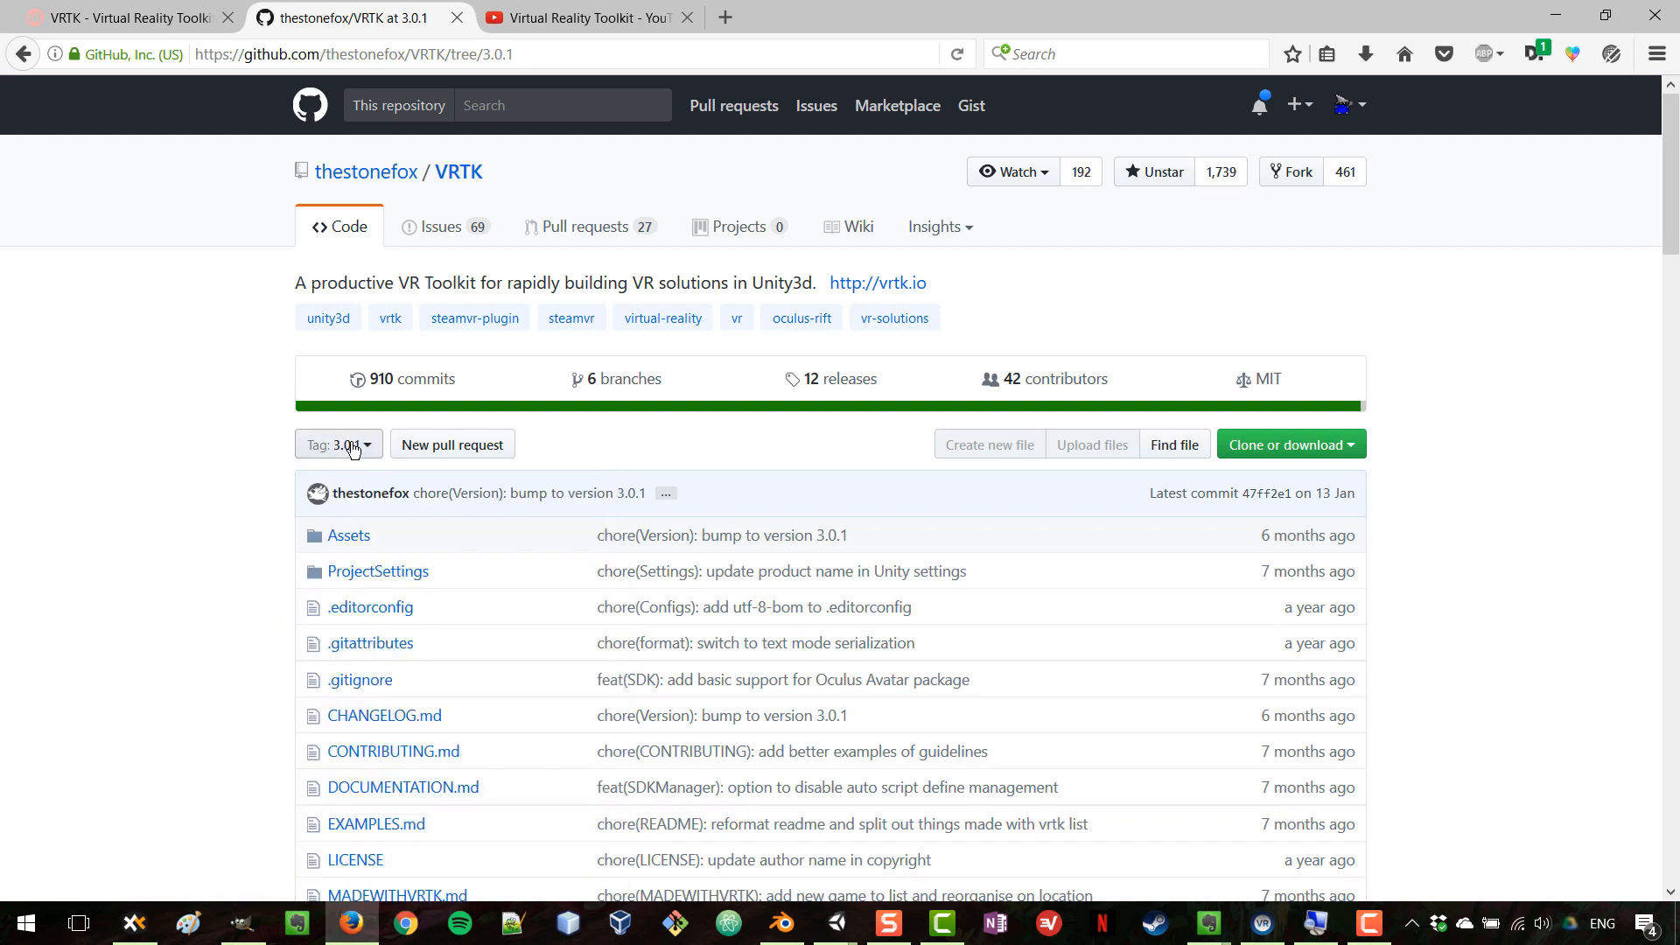
left_click(339, 444)
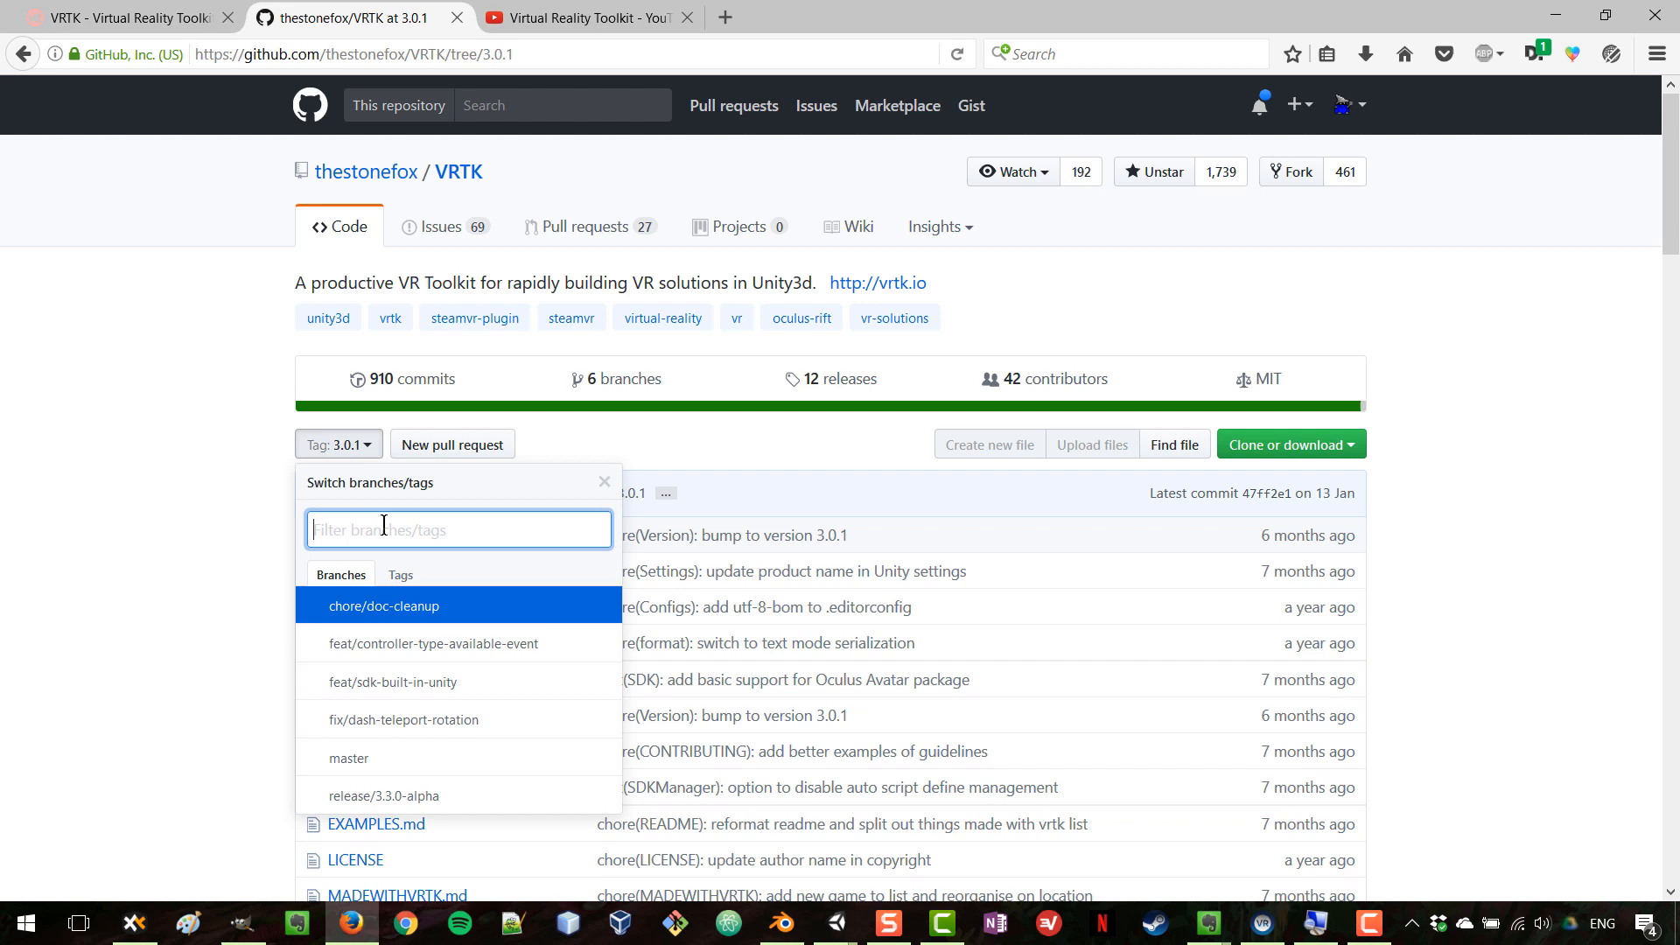
left_click(399, 573)
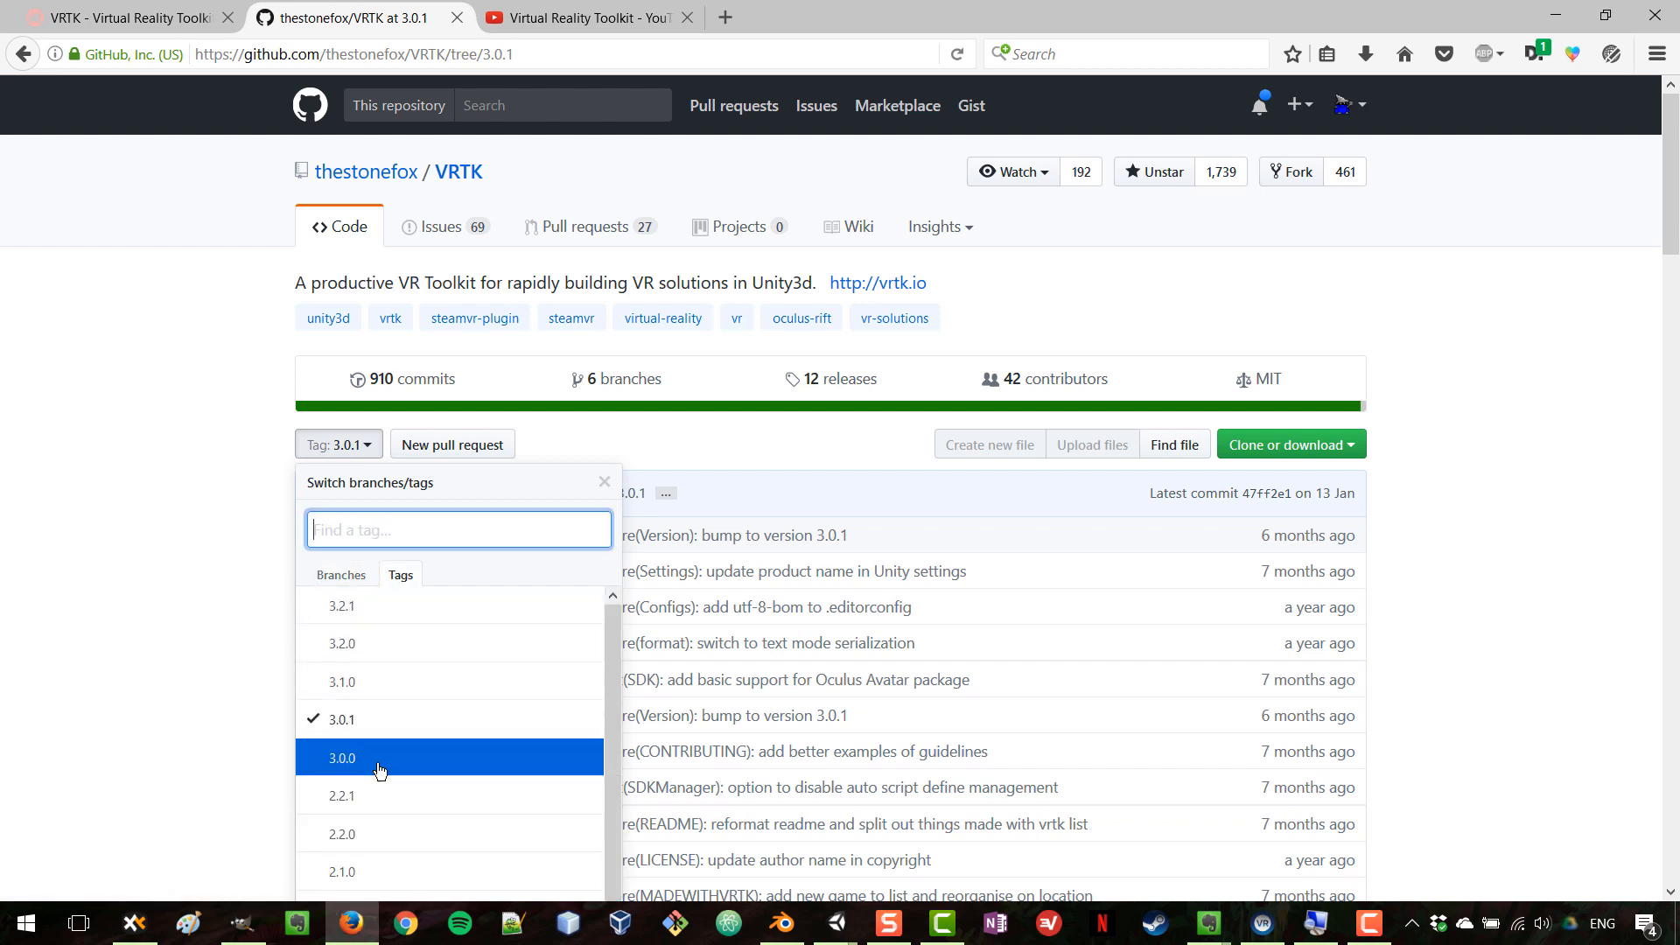
left_click(390, 644)
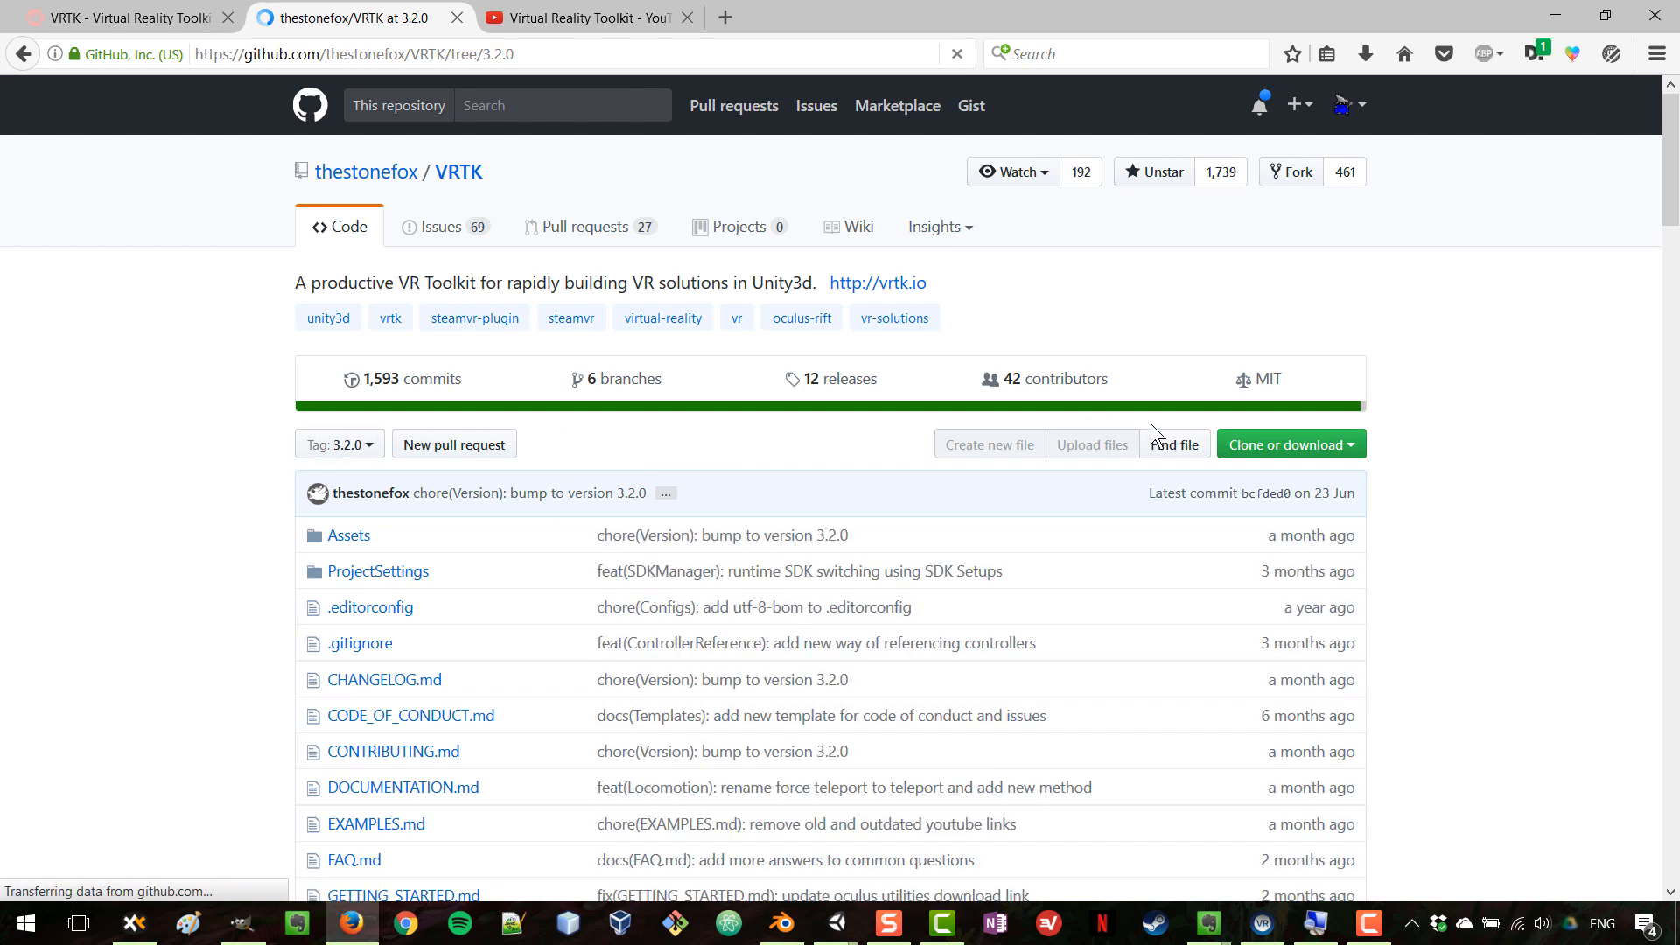
left_click(1304, 444)
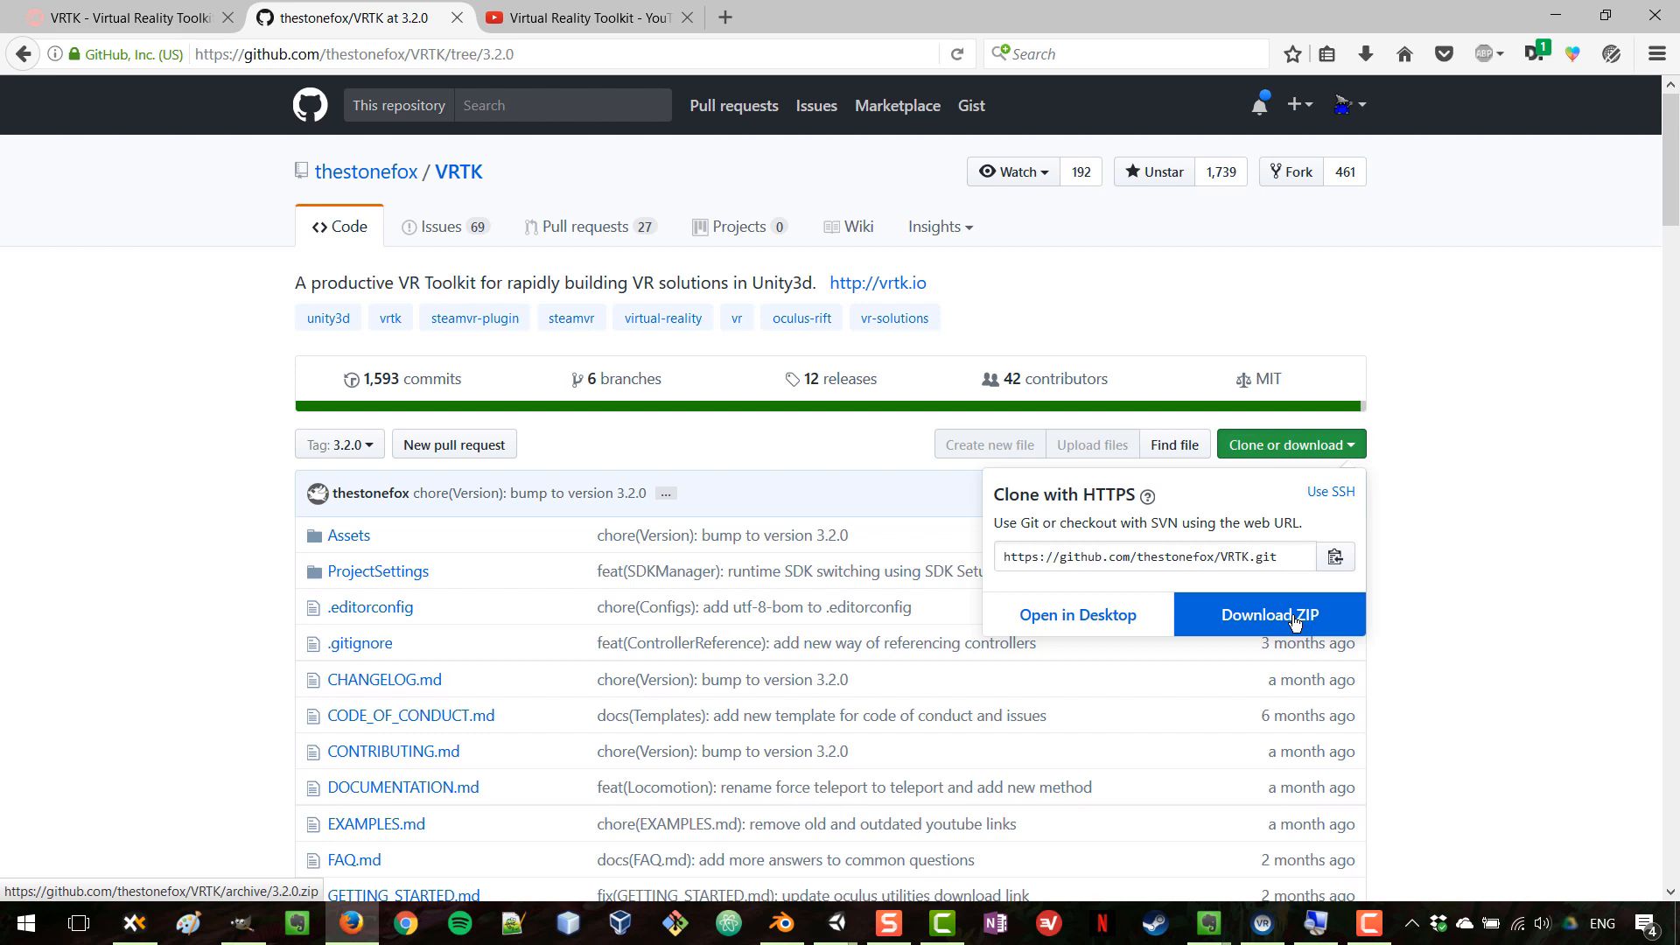
left_click(1556, 645)
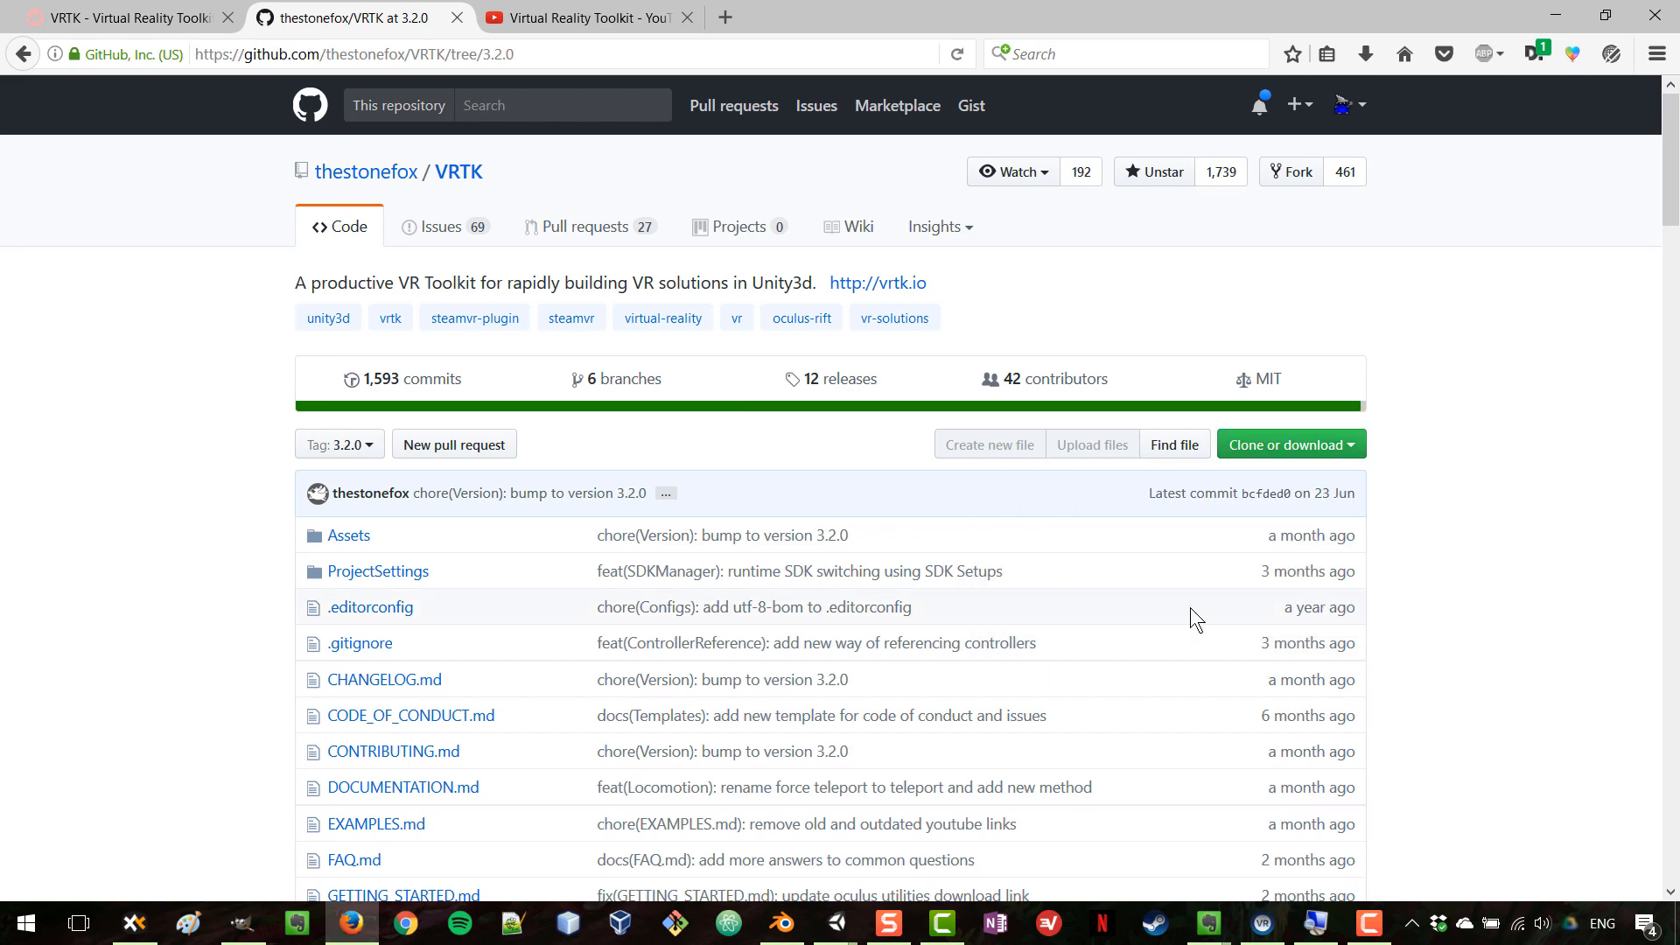
Step: Look through the featured videos and tutorials on the Virtual Reality Toolkit YouTube channel
left_click(560, 19)
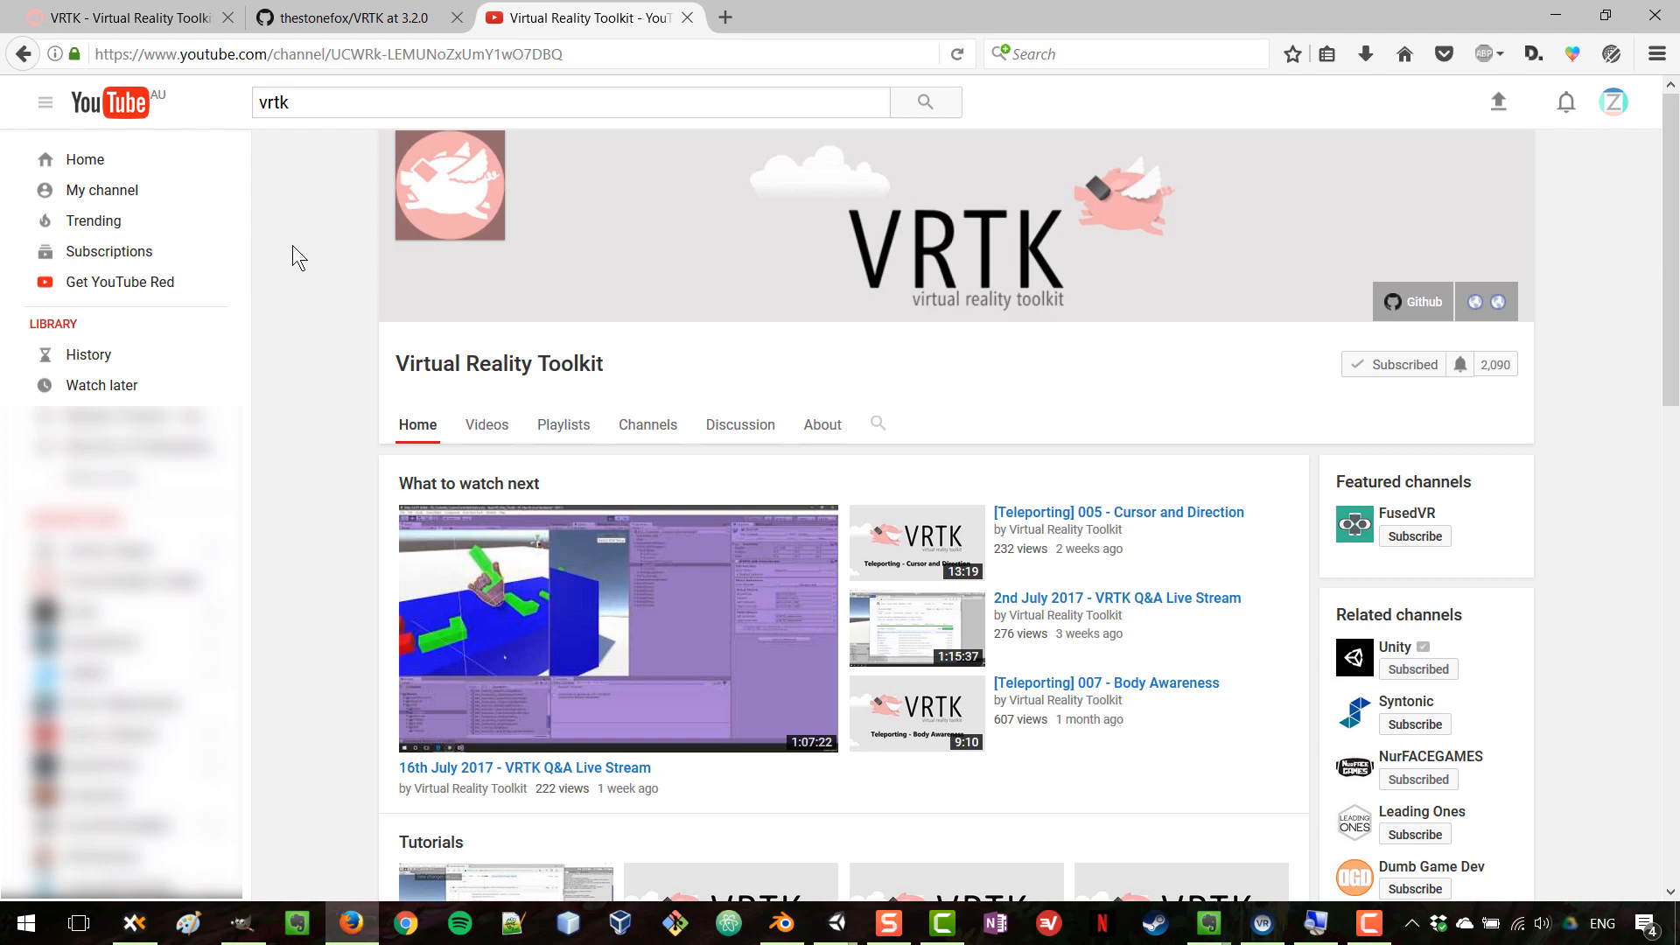
scroll(311, 289, "down", 3)
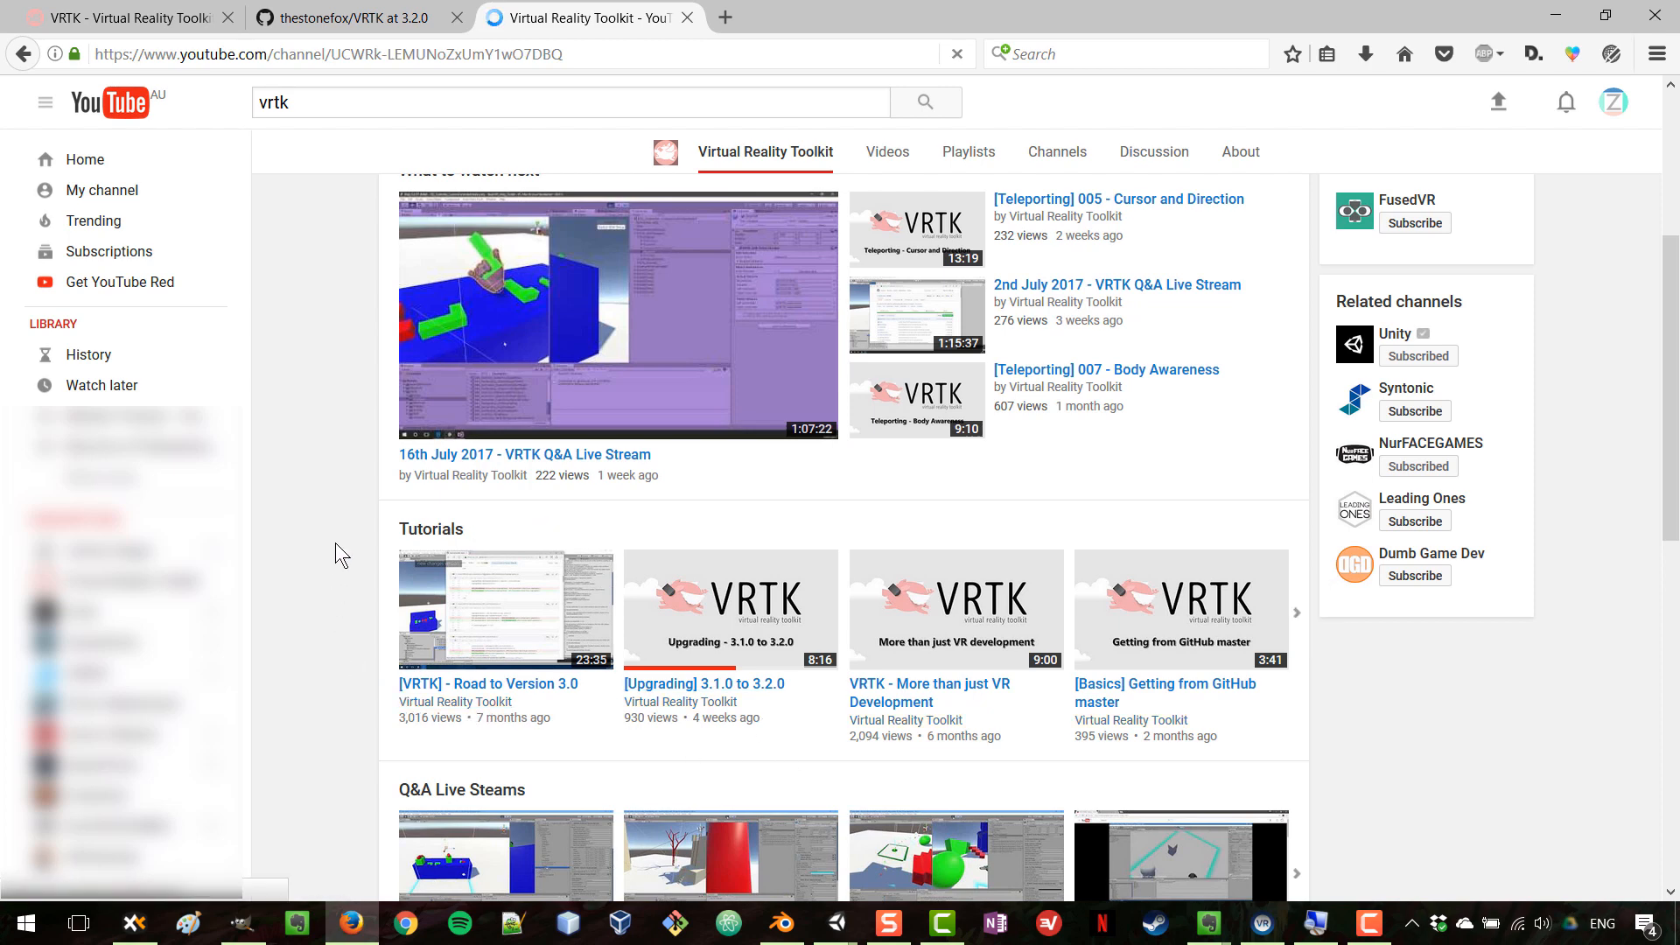
scroll(260, 555, "up", 3)
scroll(260, 560, "up", 1)
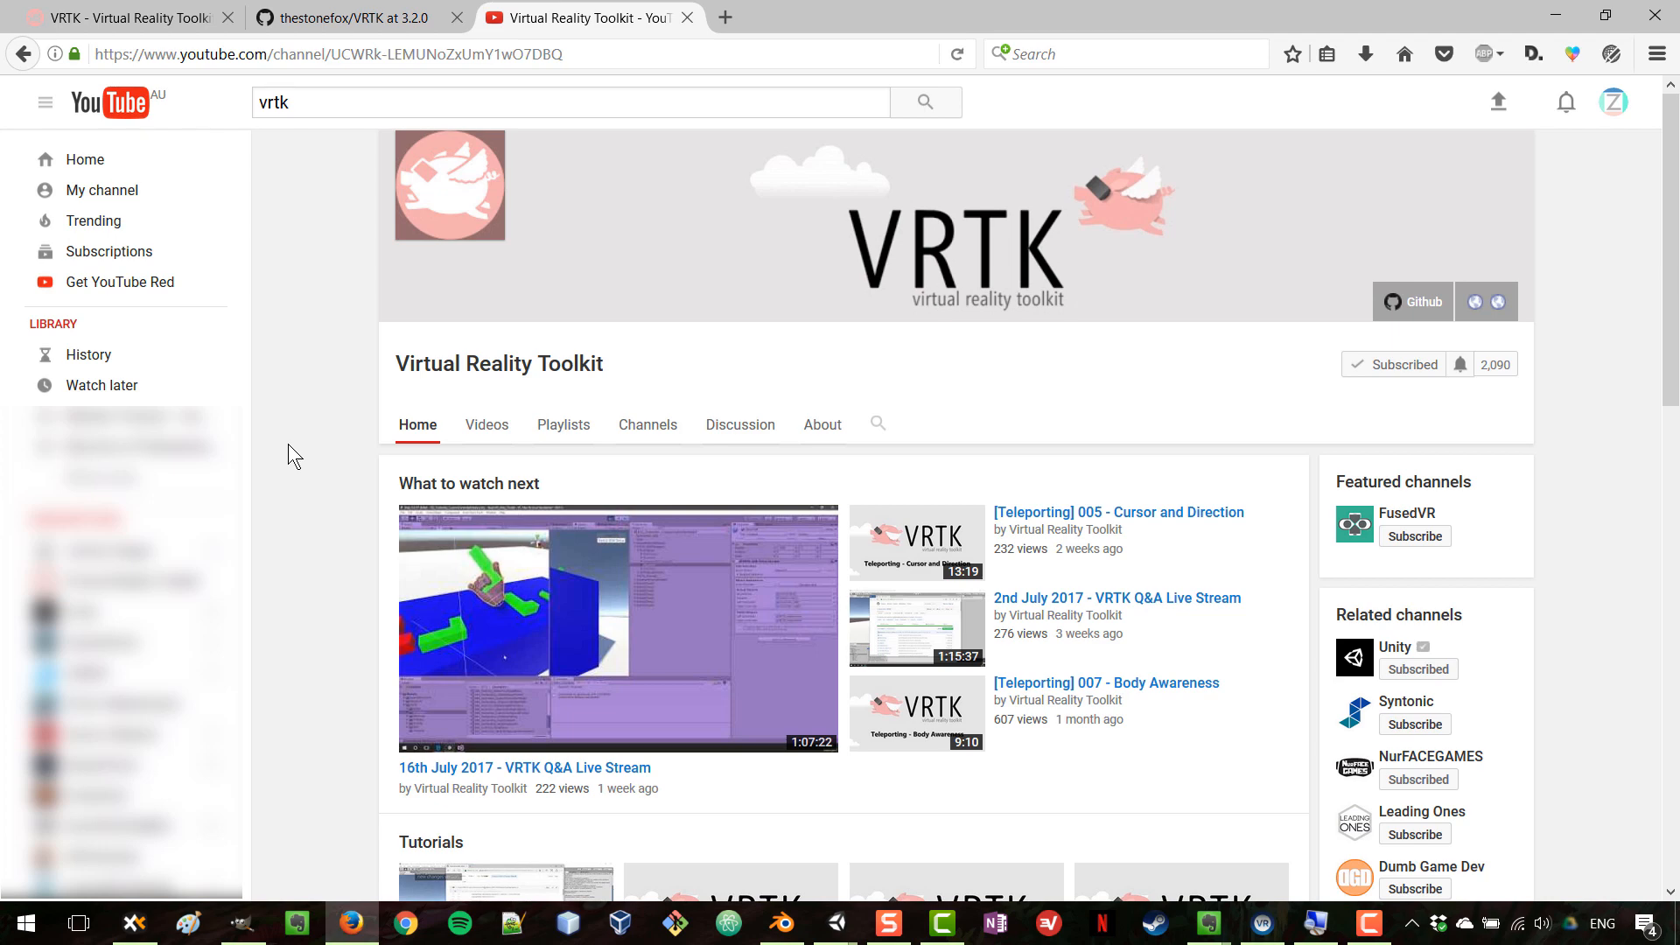
Step: Switch to Unity, widen the Scene view area and search the Asset Store for "vrtk"
key("alt+Tab")
key("alt+Tab")
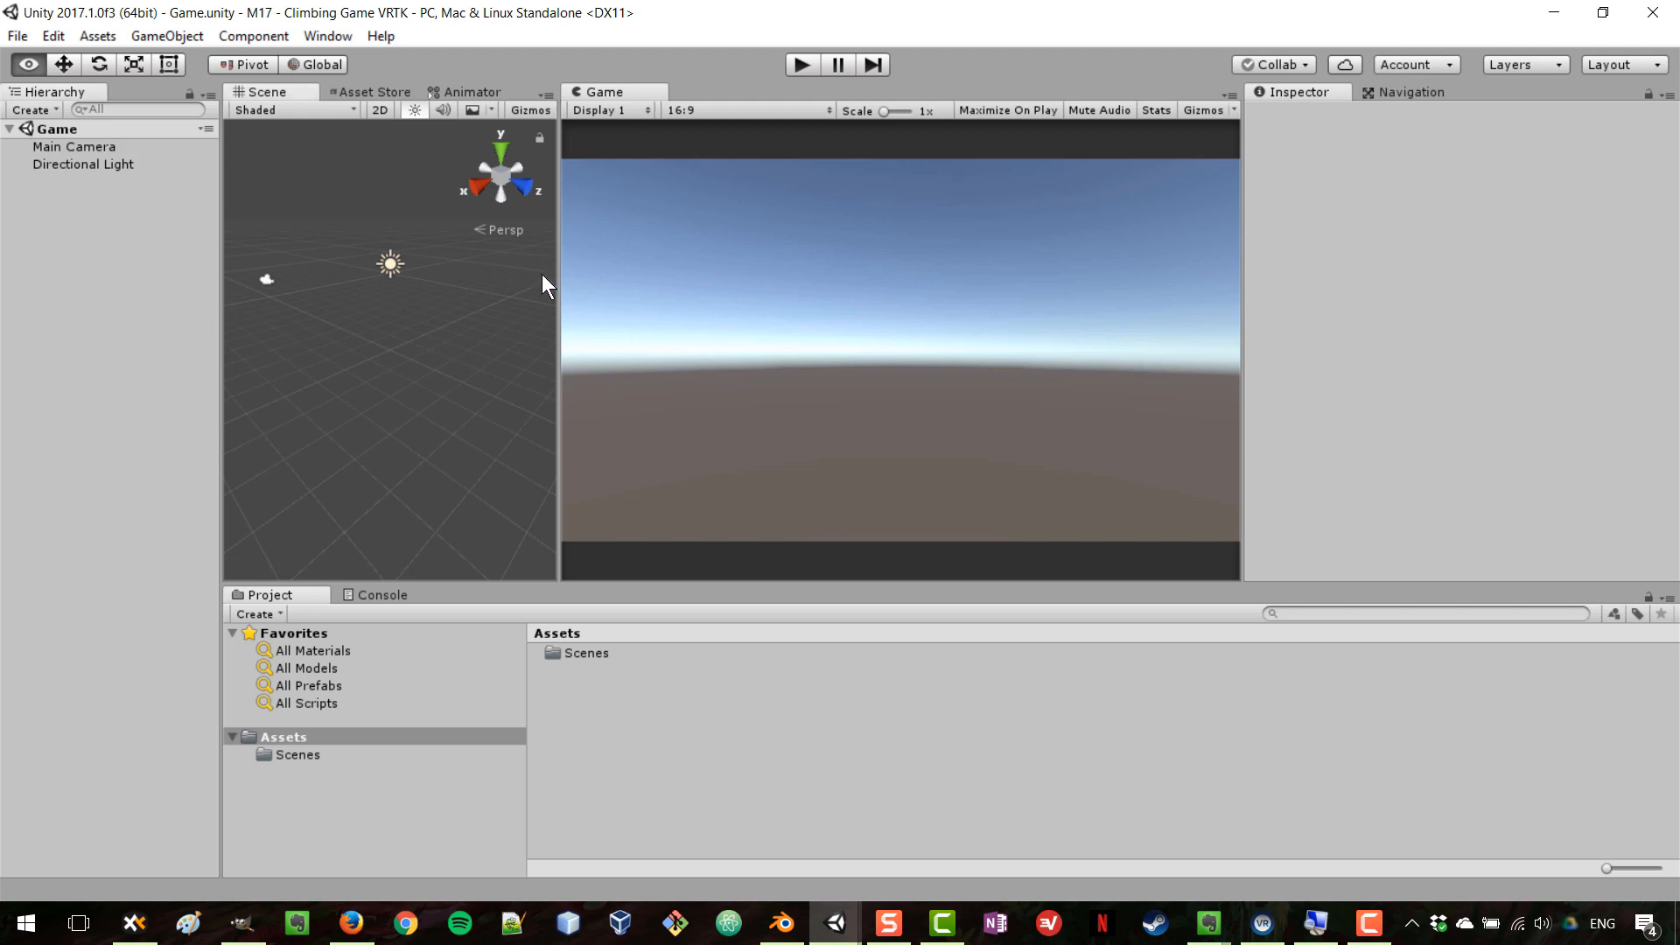
left_click_drag(556, 270, 713, 268)
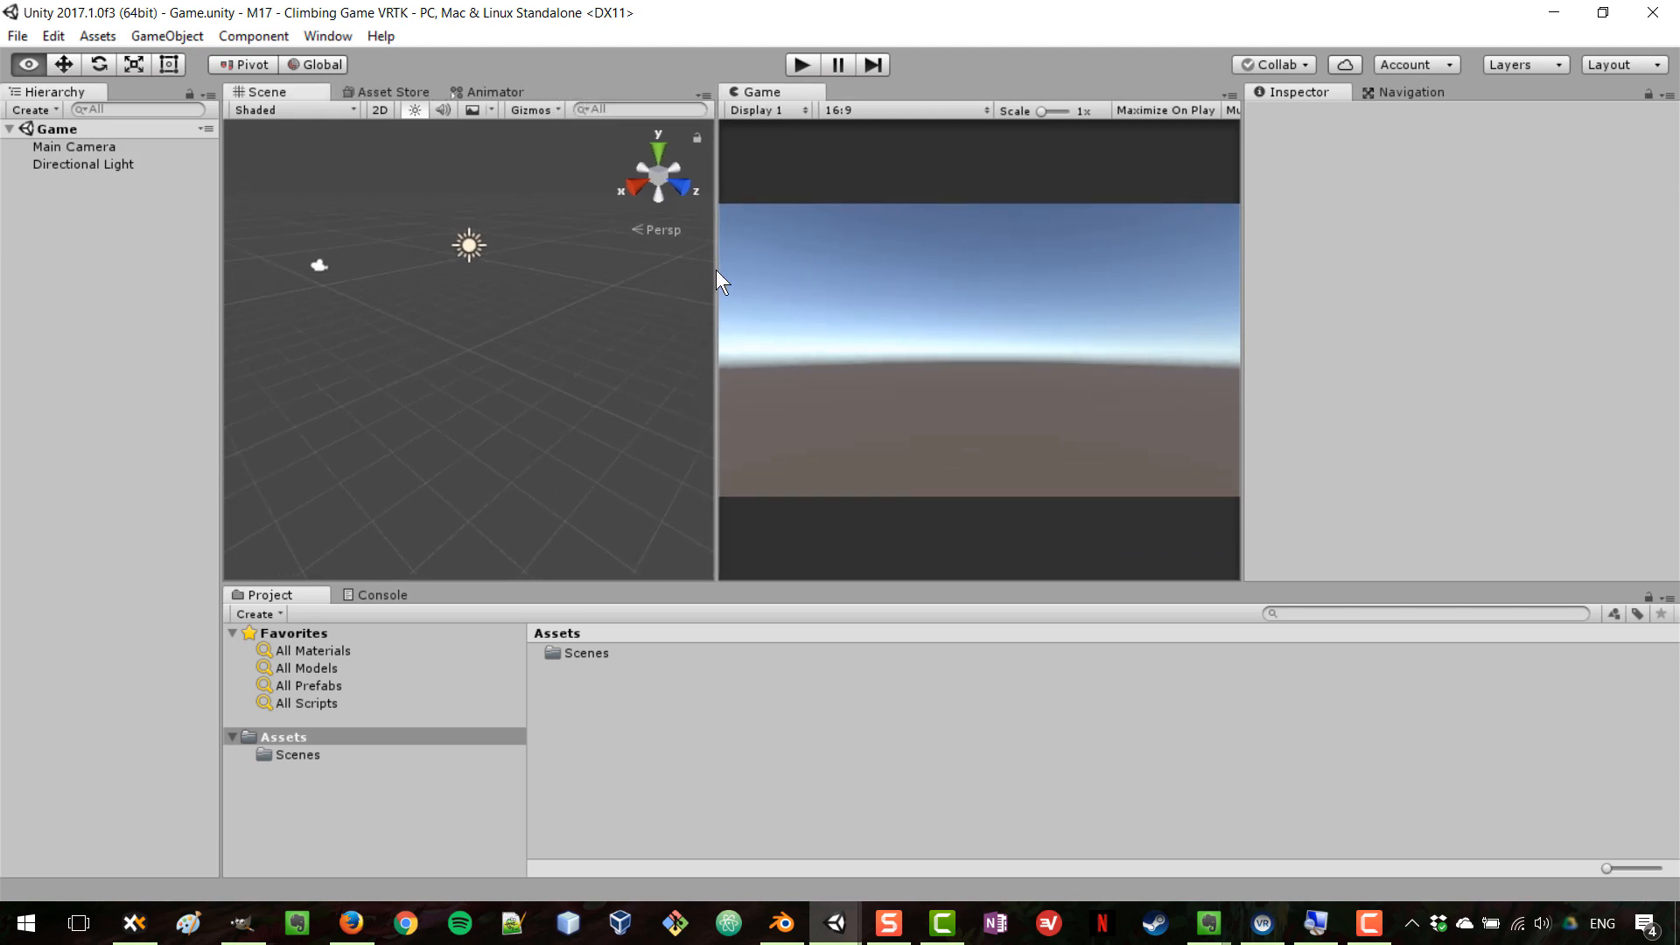
left_click(378, 92)
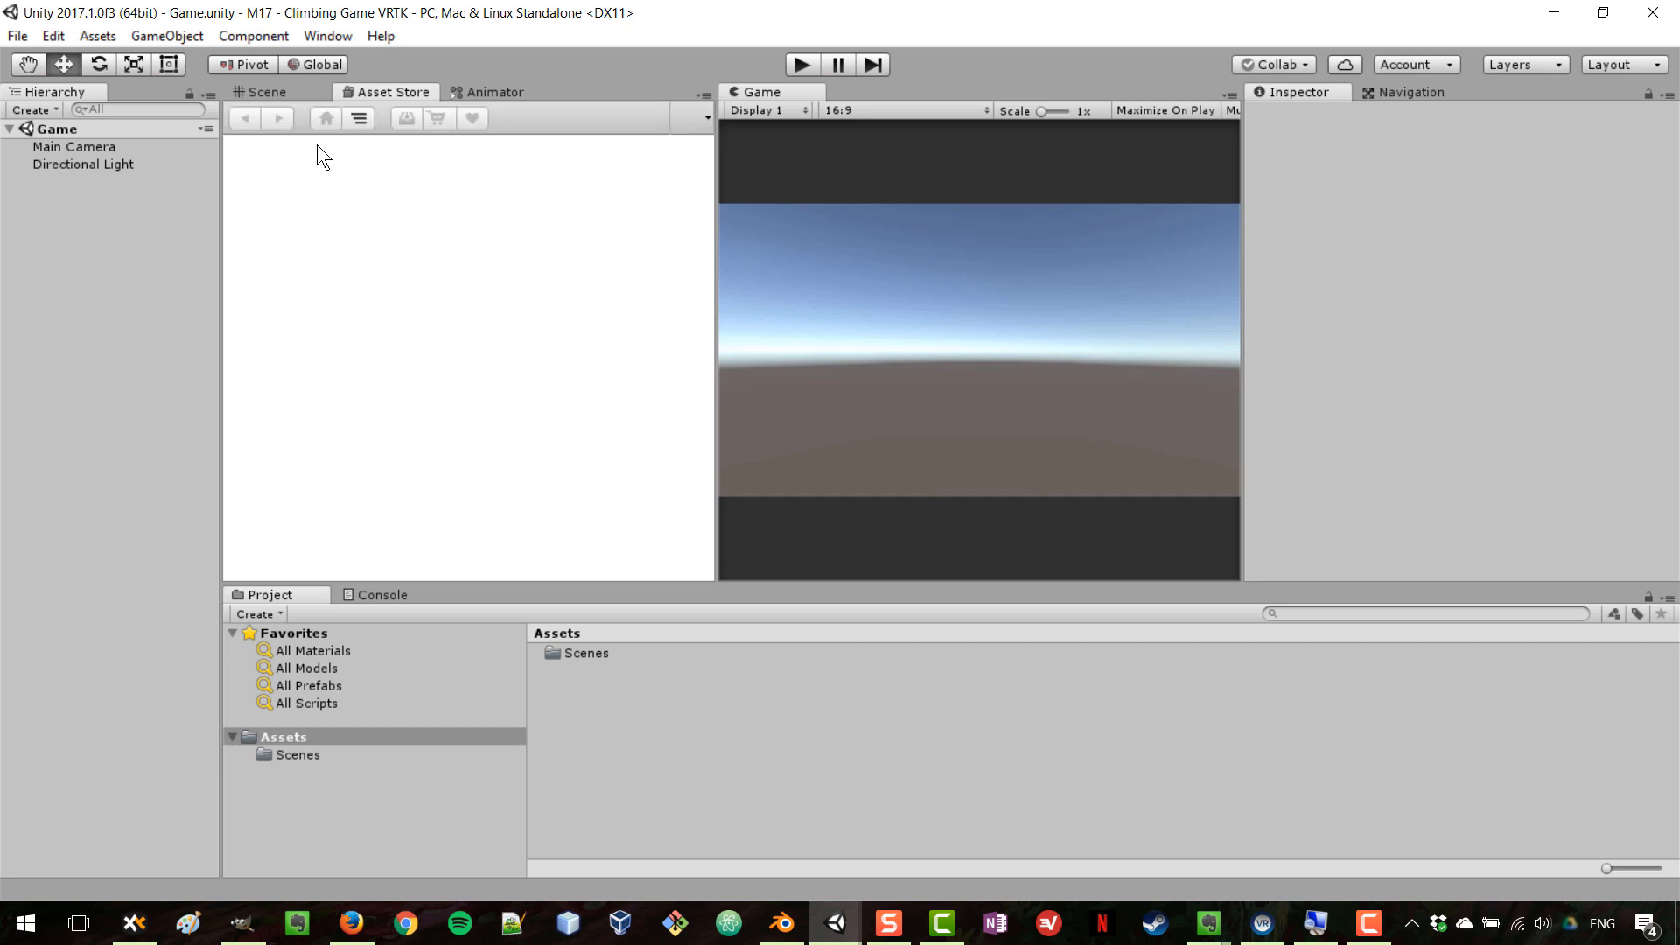
left_click(347, 158)
type("vrtk")
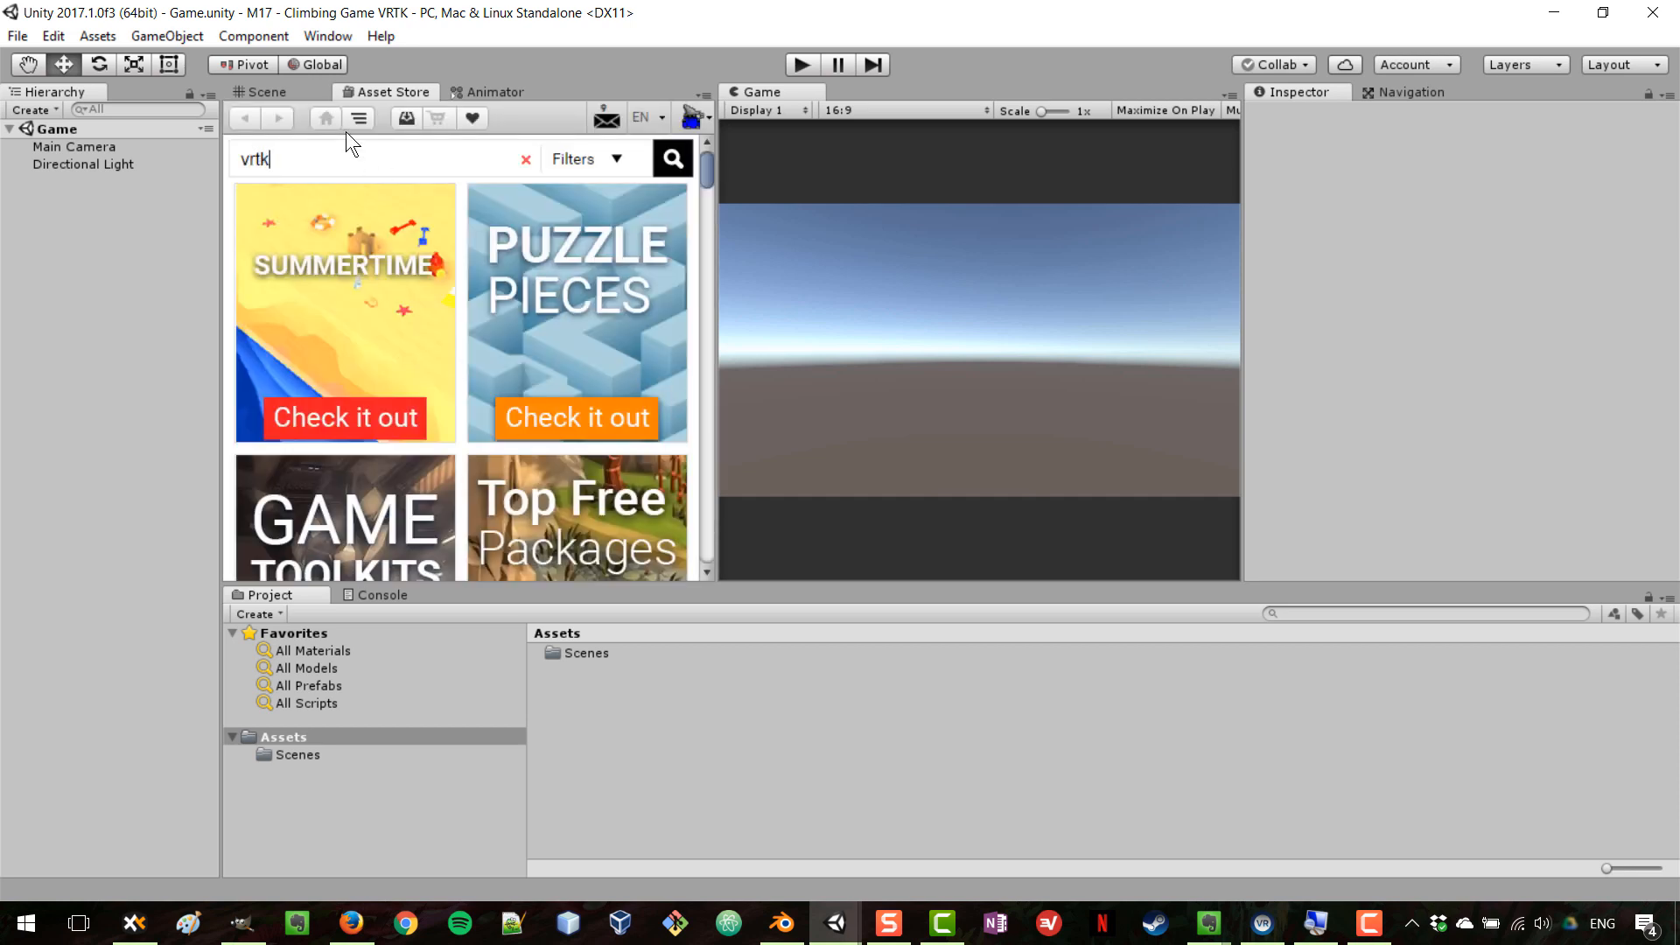
key("Return")
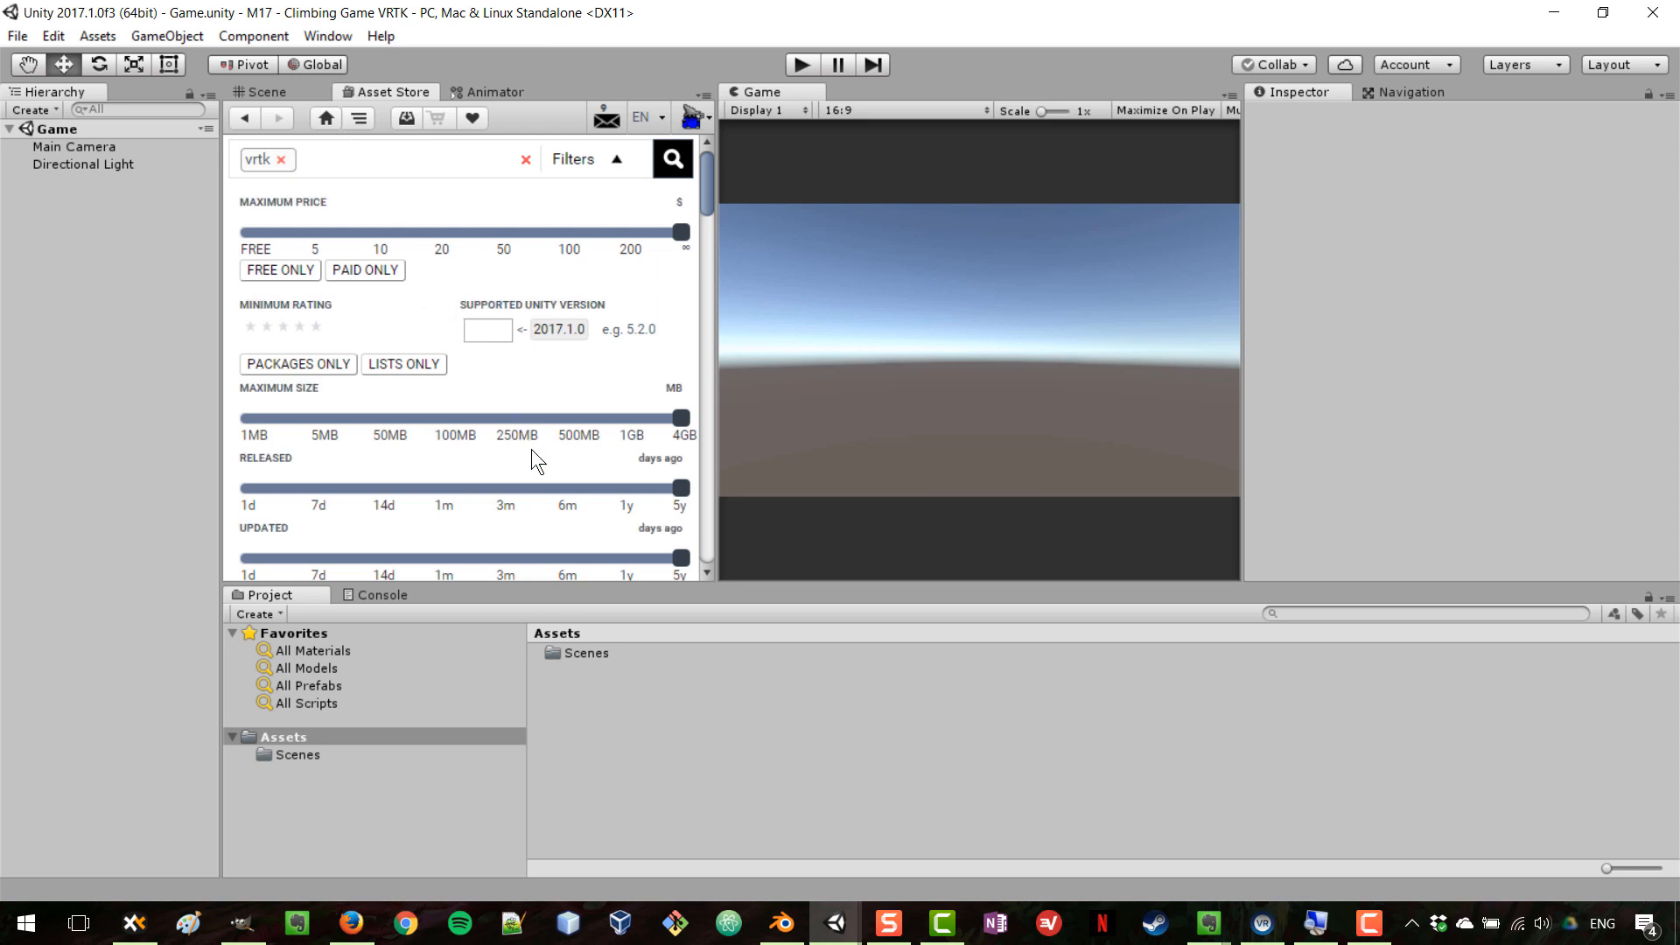
Step: Import the complete free VRTK - Virtual Reality Toolkit package from the Asset Store into the project
scroll(533, 450, "down", 8)
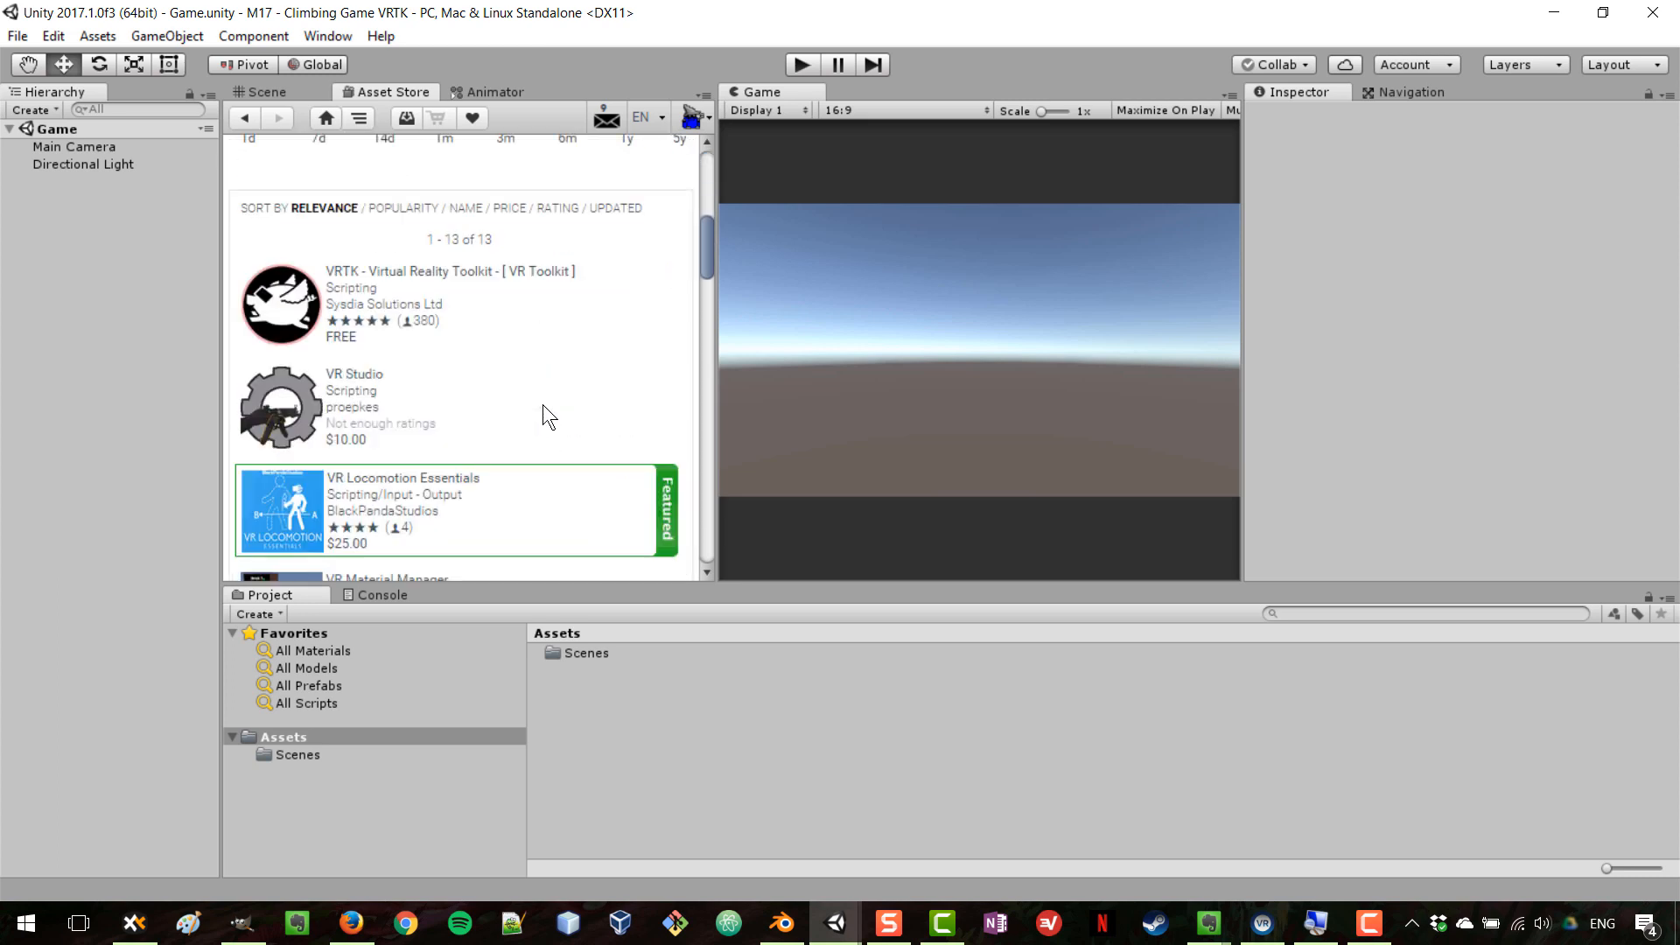
left_click(385, 271)
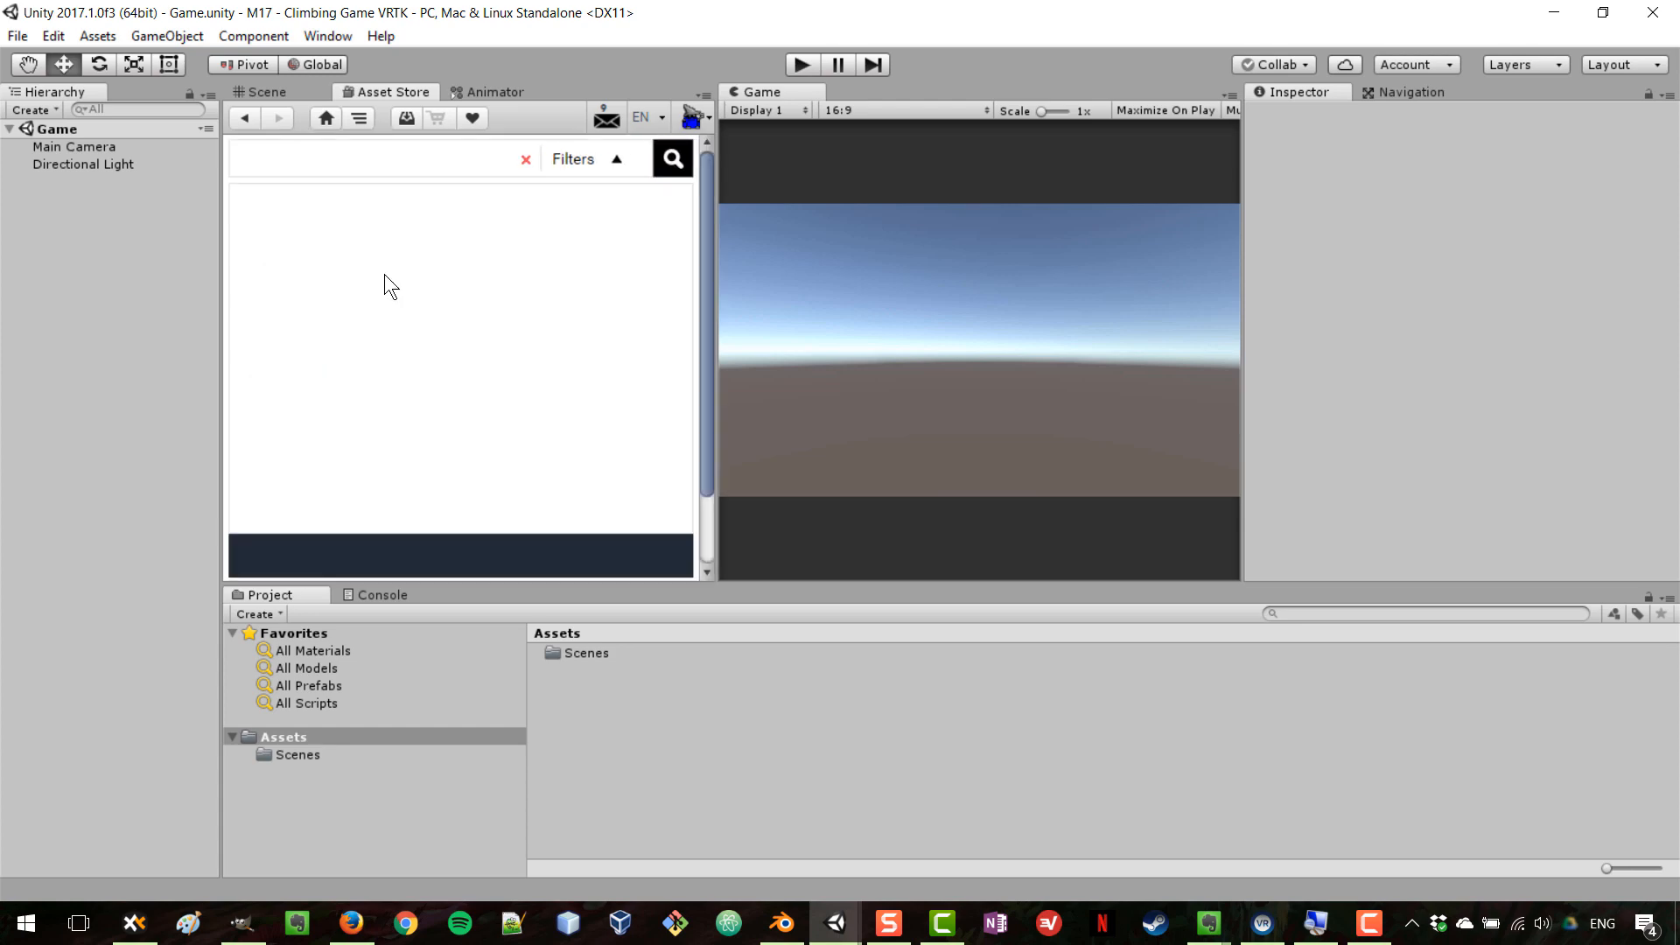
scroll(376, 289, "down", 5)
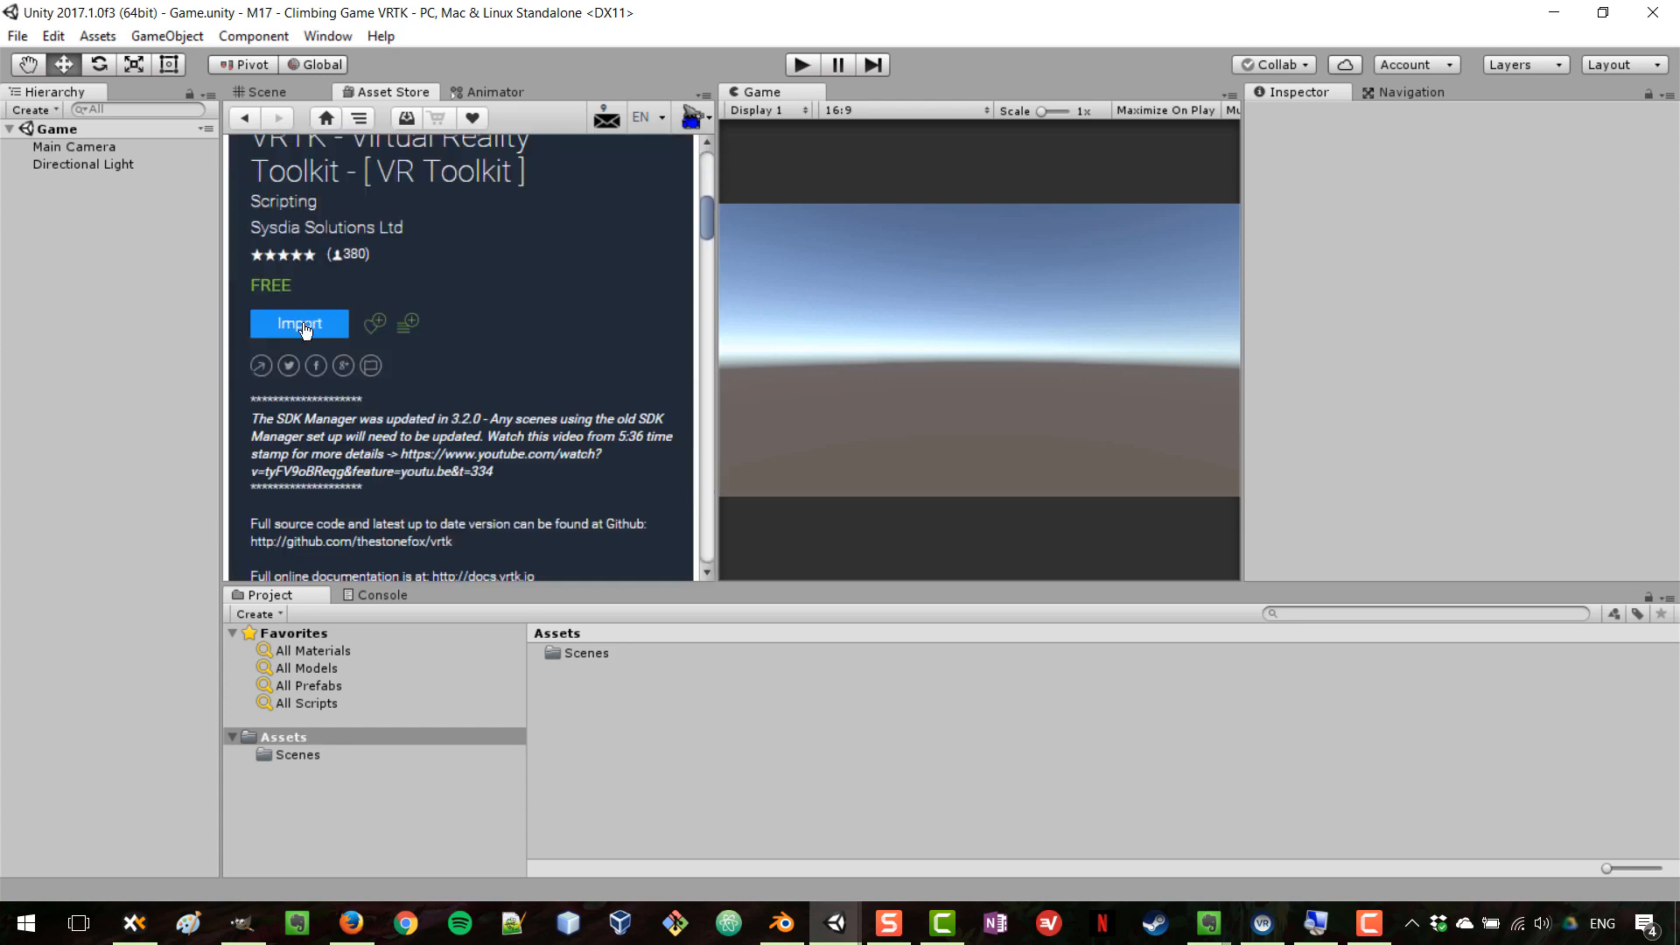
left_click(303, 331)
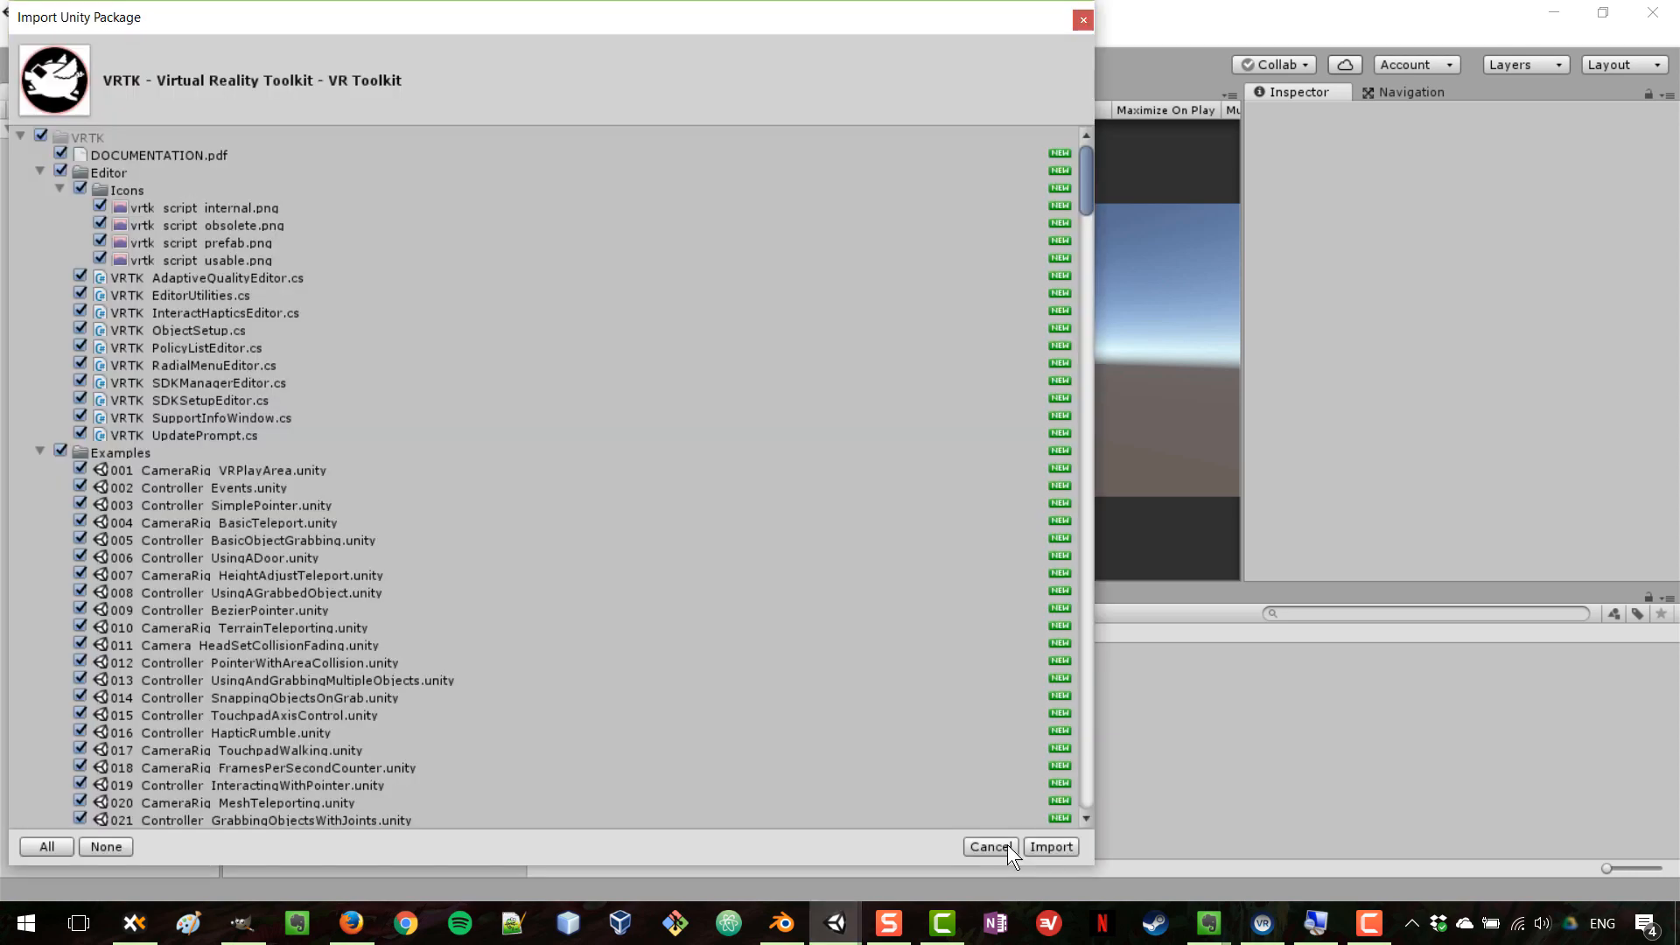
left_click(1055, 847)
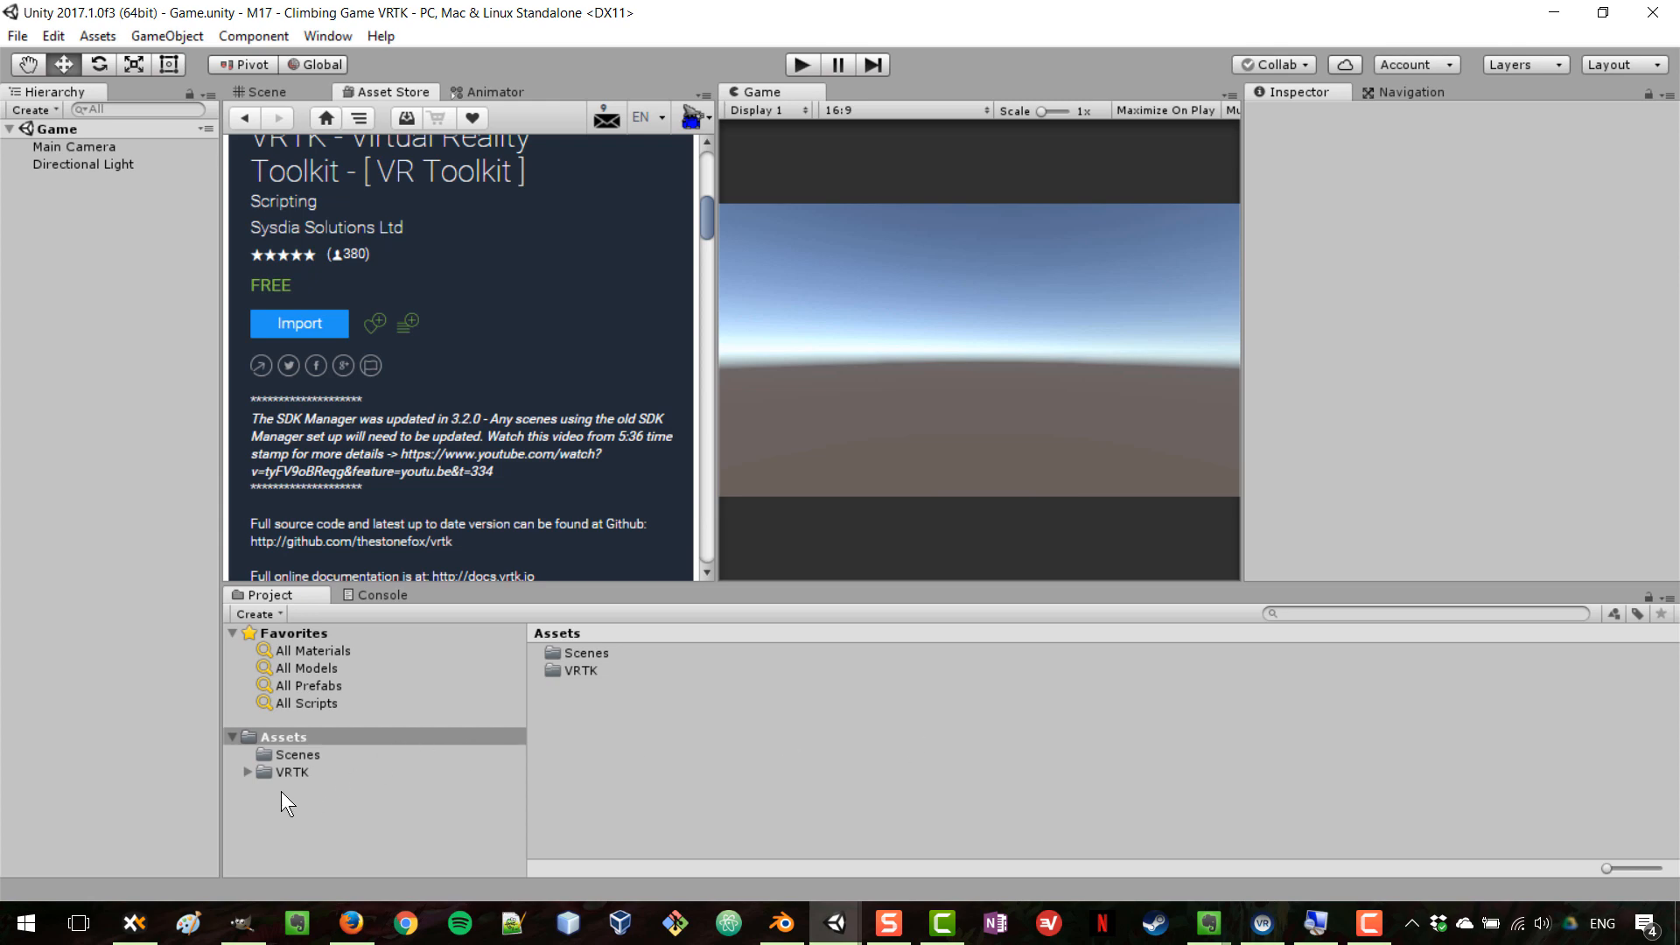
Step: Examine the contents of the imported VRTK folder and the list of scenes in its Examples folder
left_click(292, 772)
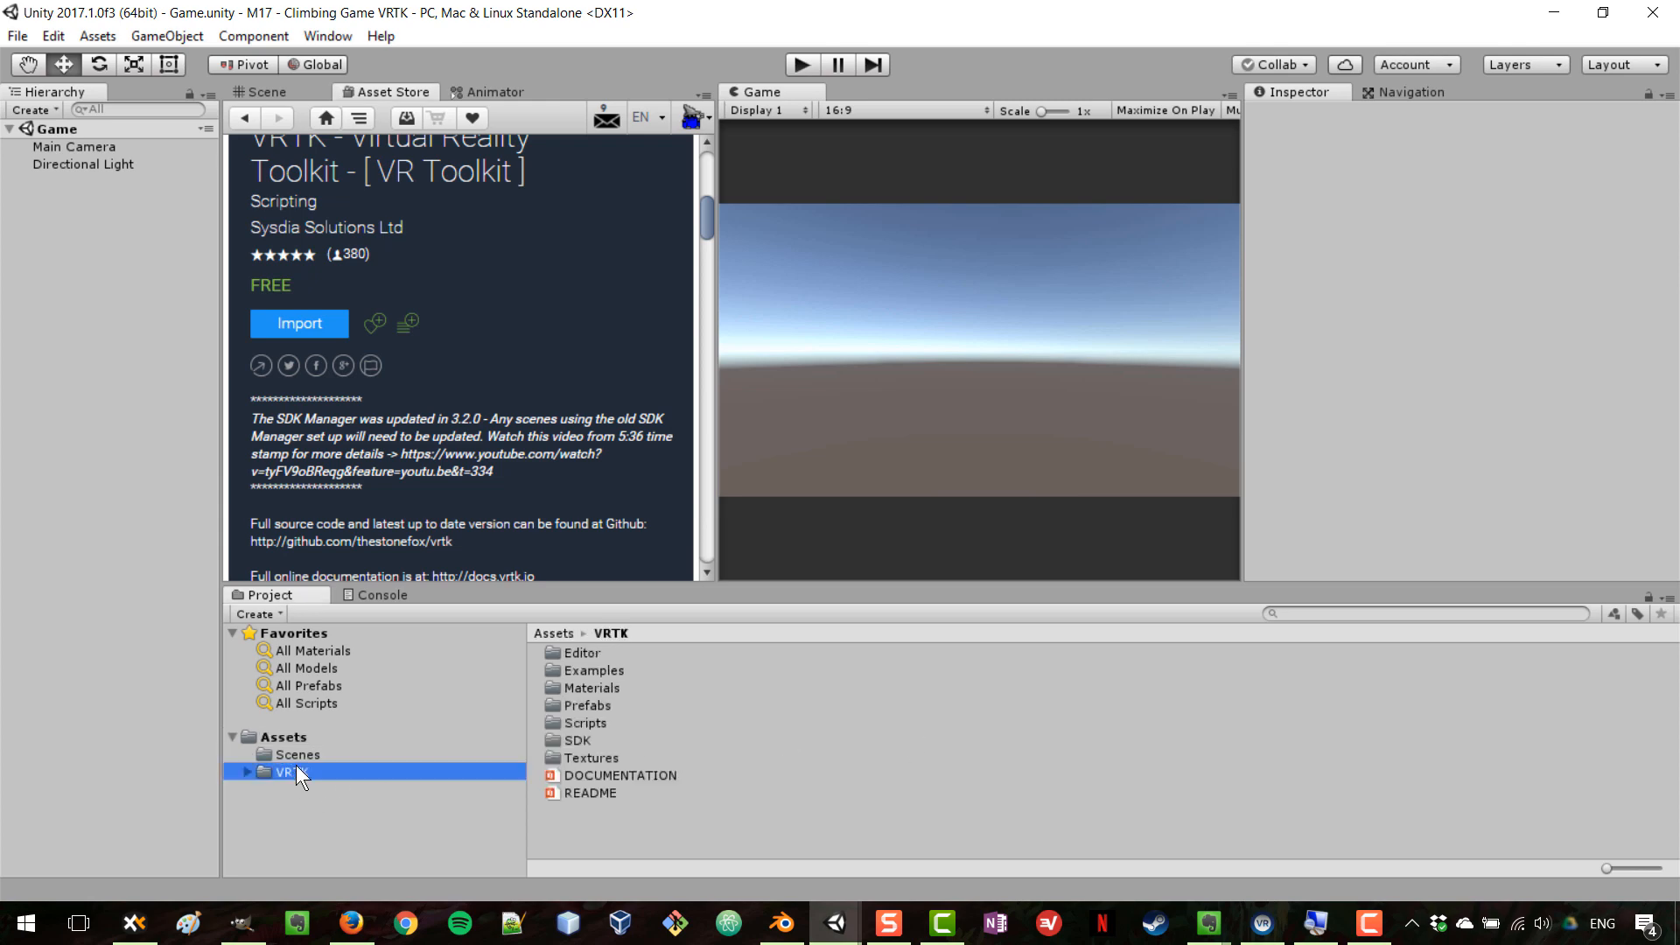
left_click(245, 771)
scroll(428, 746, "down", 1)
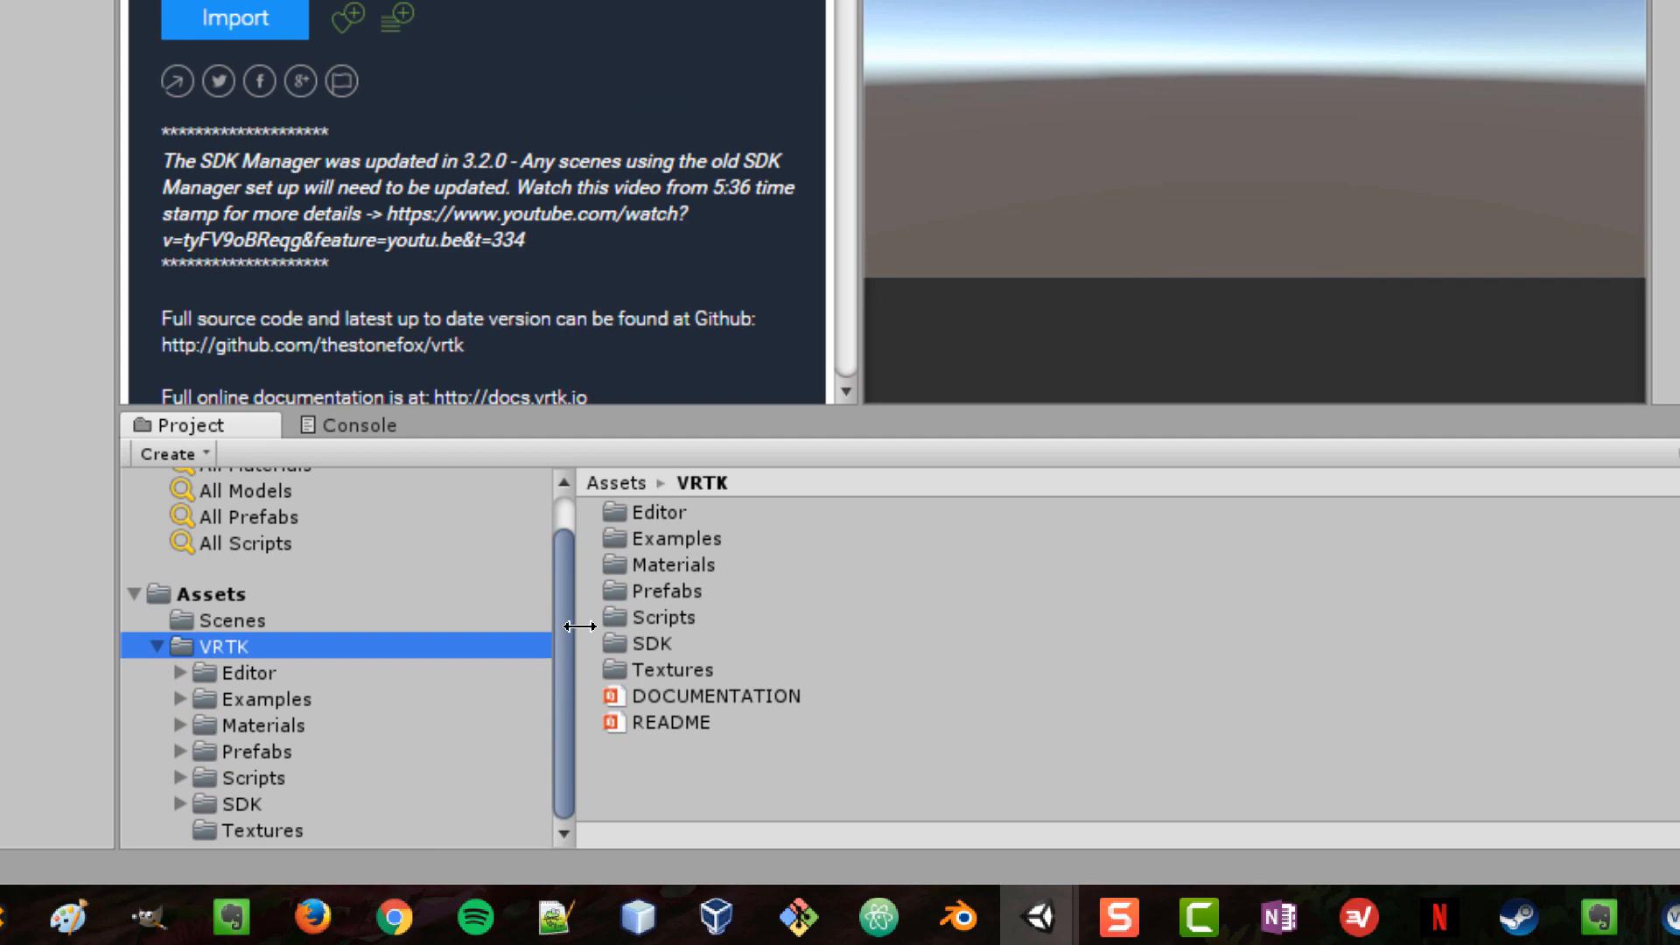
double_click(678, 538)
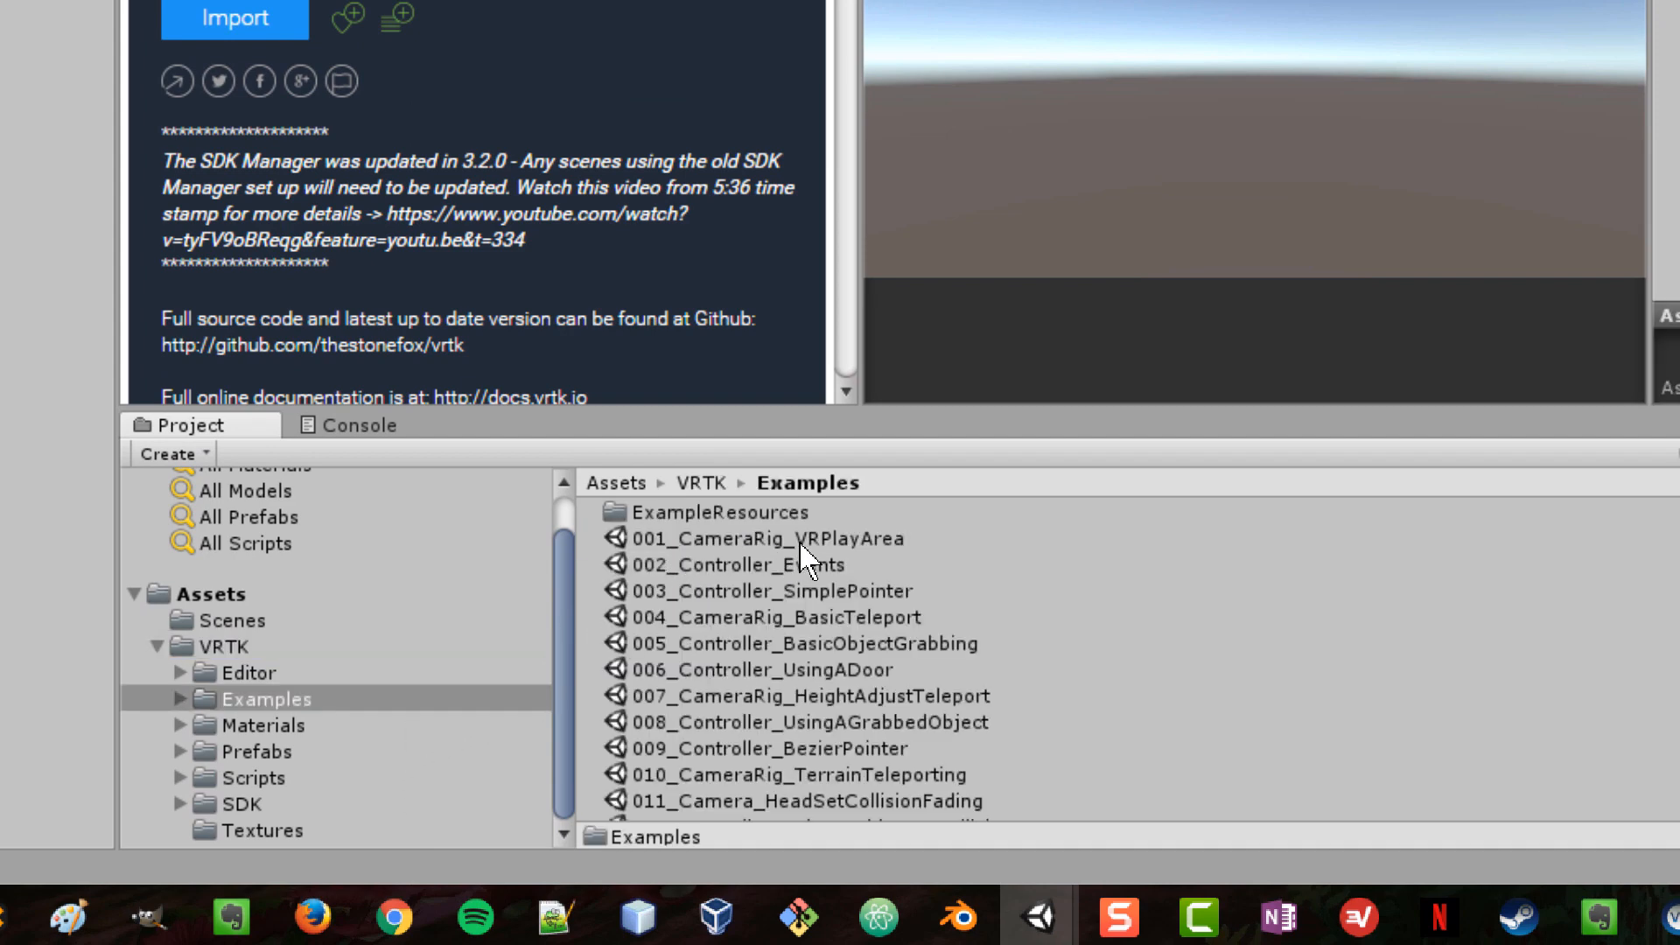
scroll(762, 652, "down", 10)
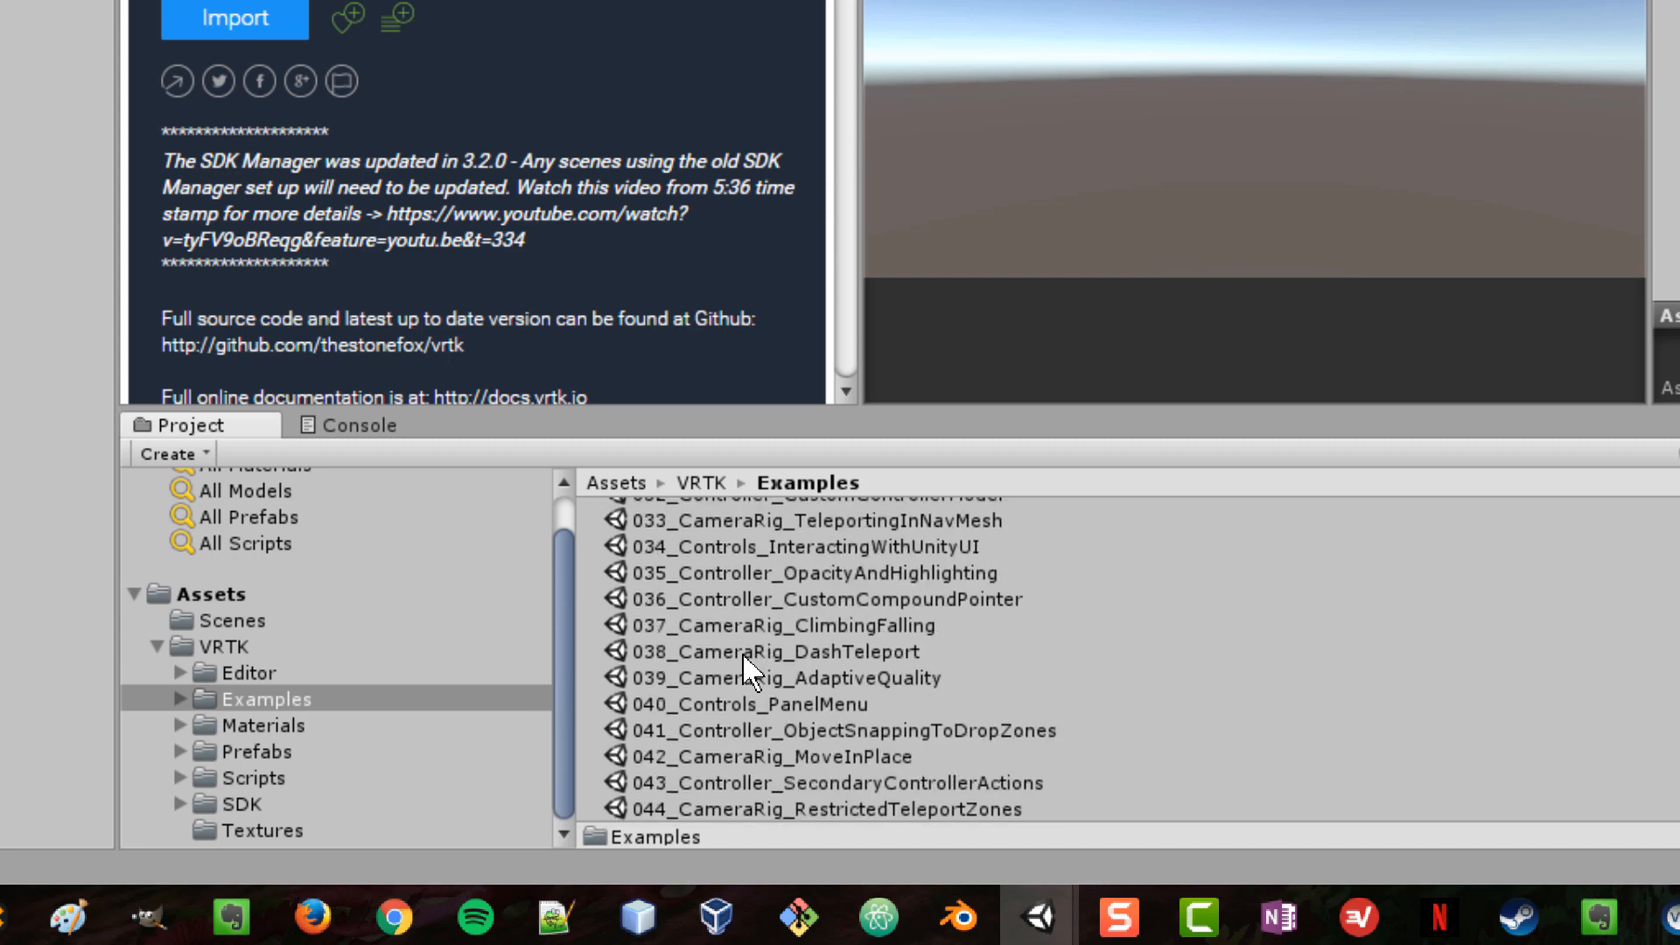
scroll(792, 704, "up", 10)
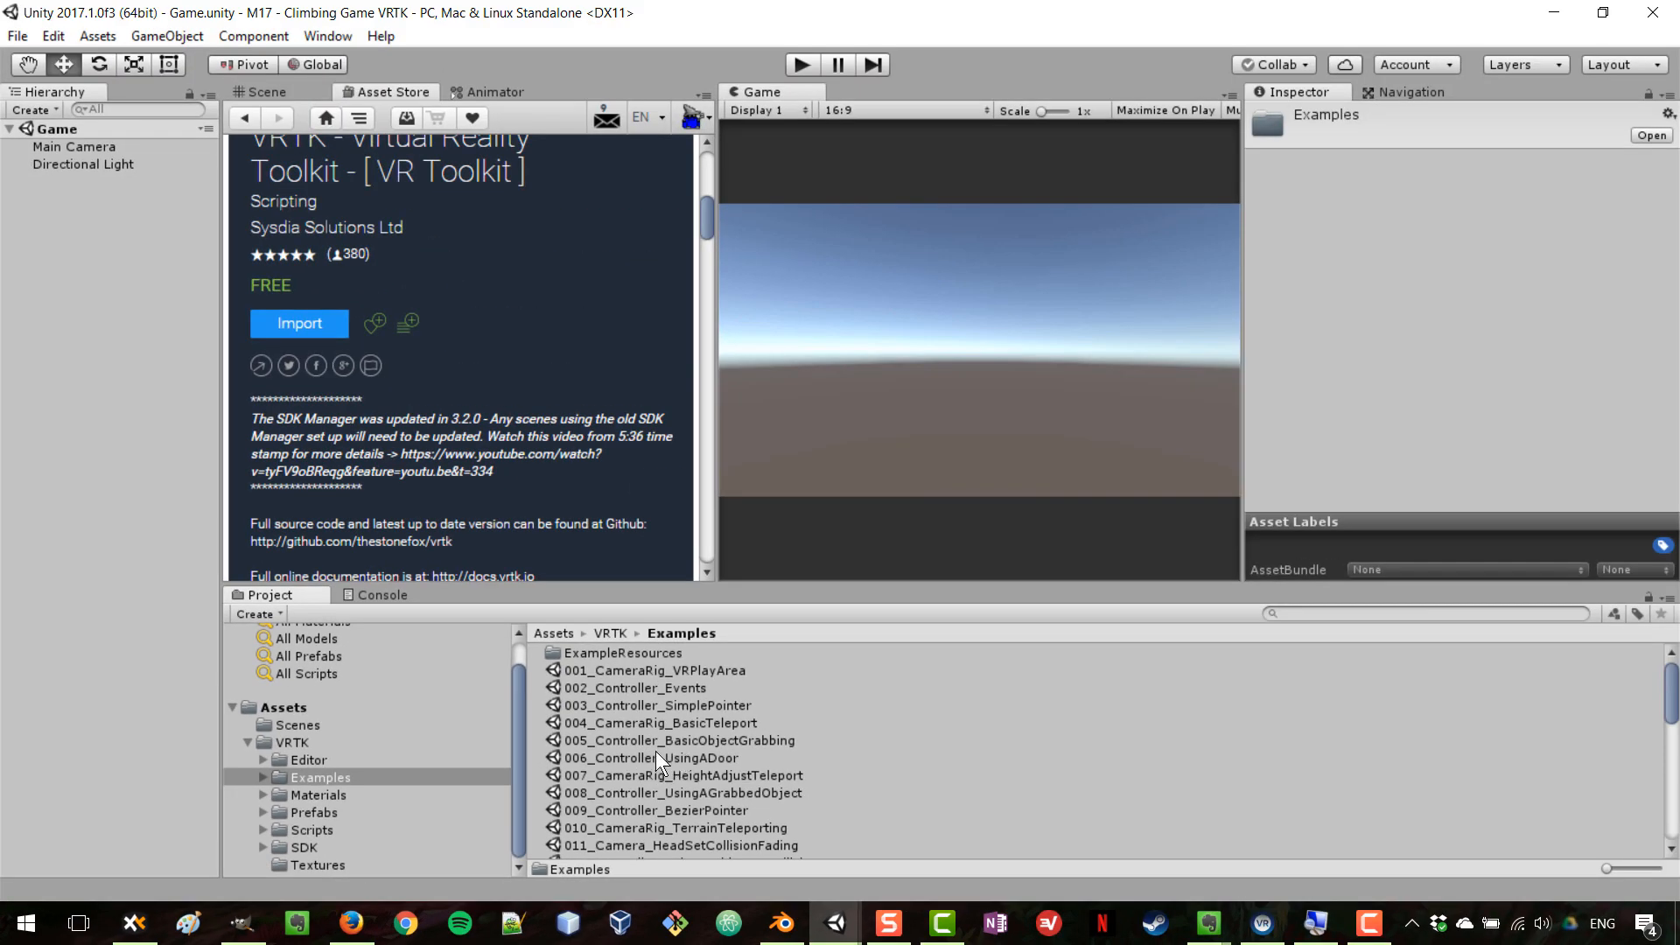
Step: Open the 006_Controller_UsingADoor example scene, inspect its walls and doors in the Scene view, and enlarge the Game view
double_click(627, 756)
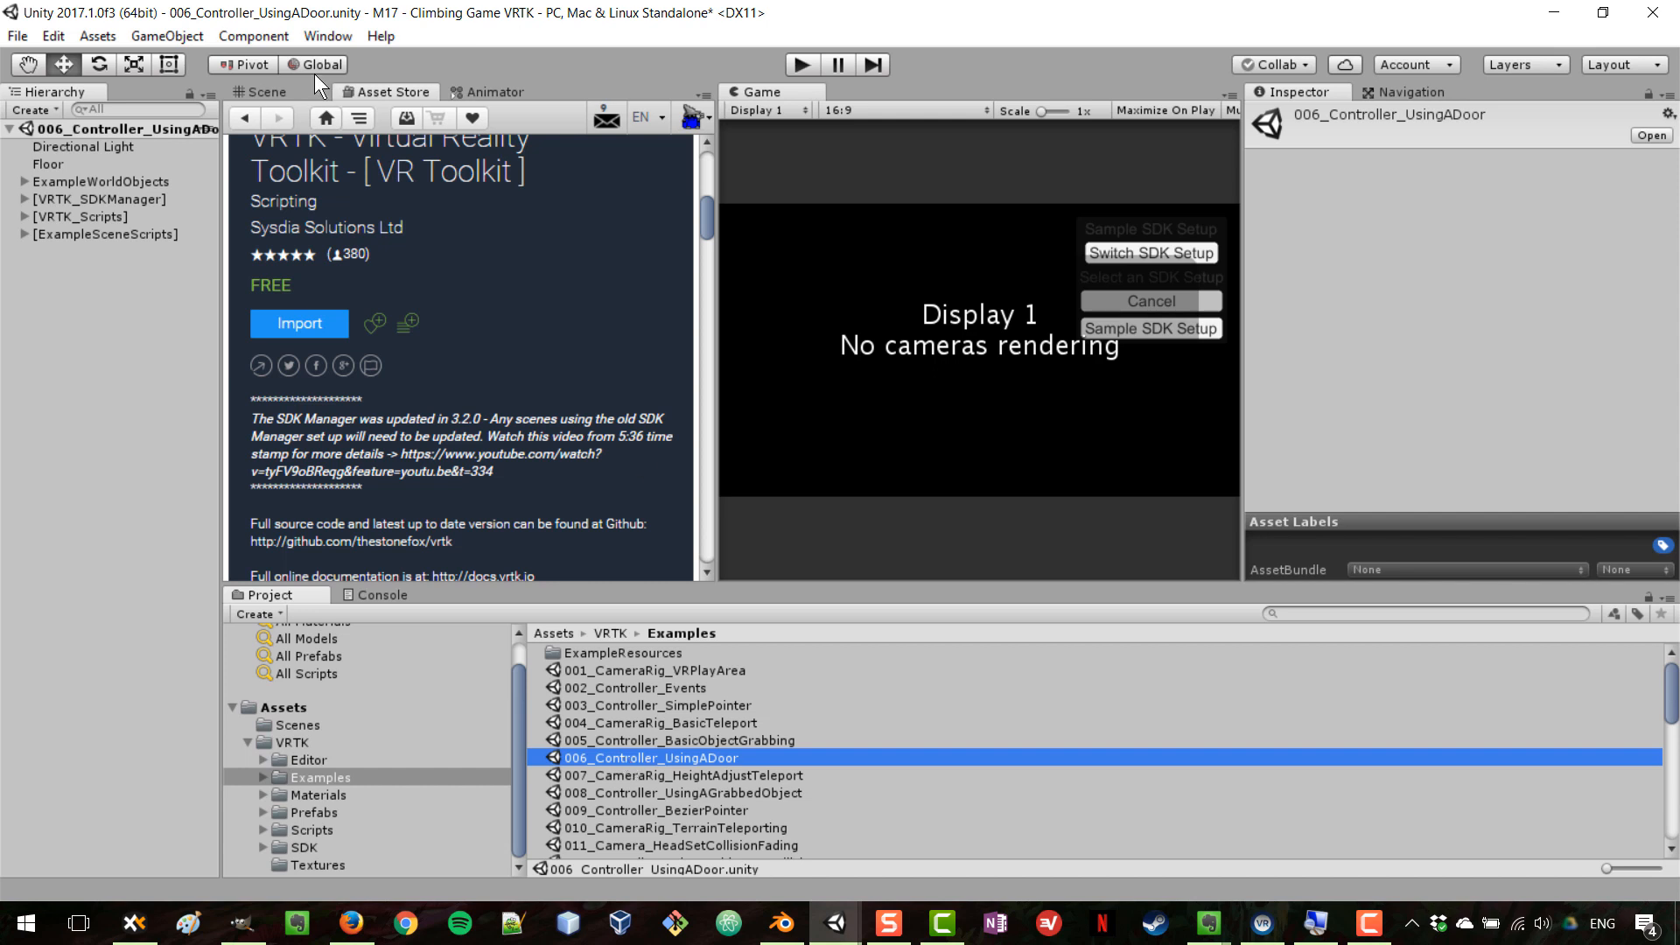
left_click(265, 87)
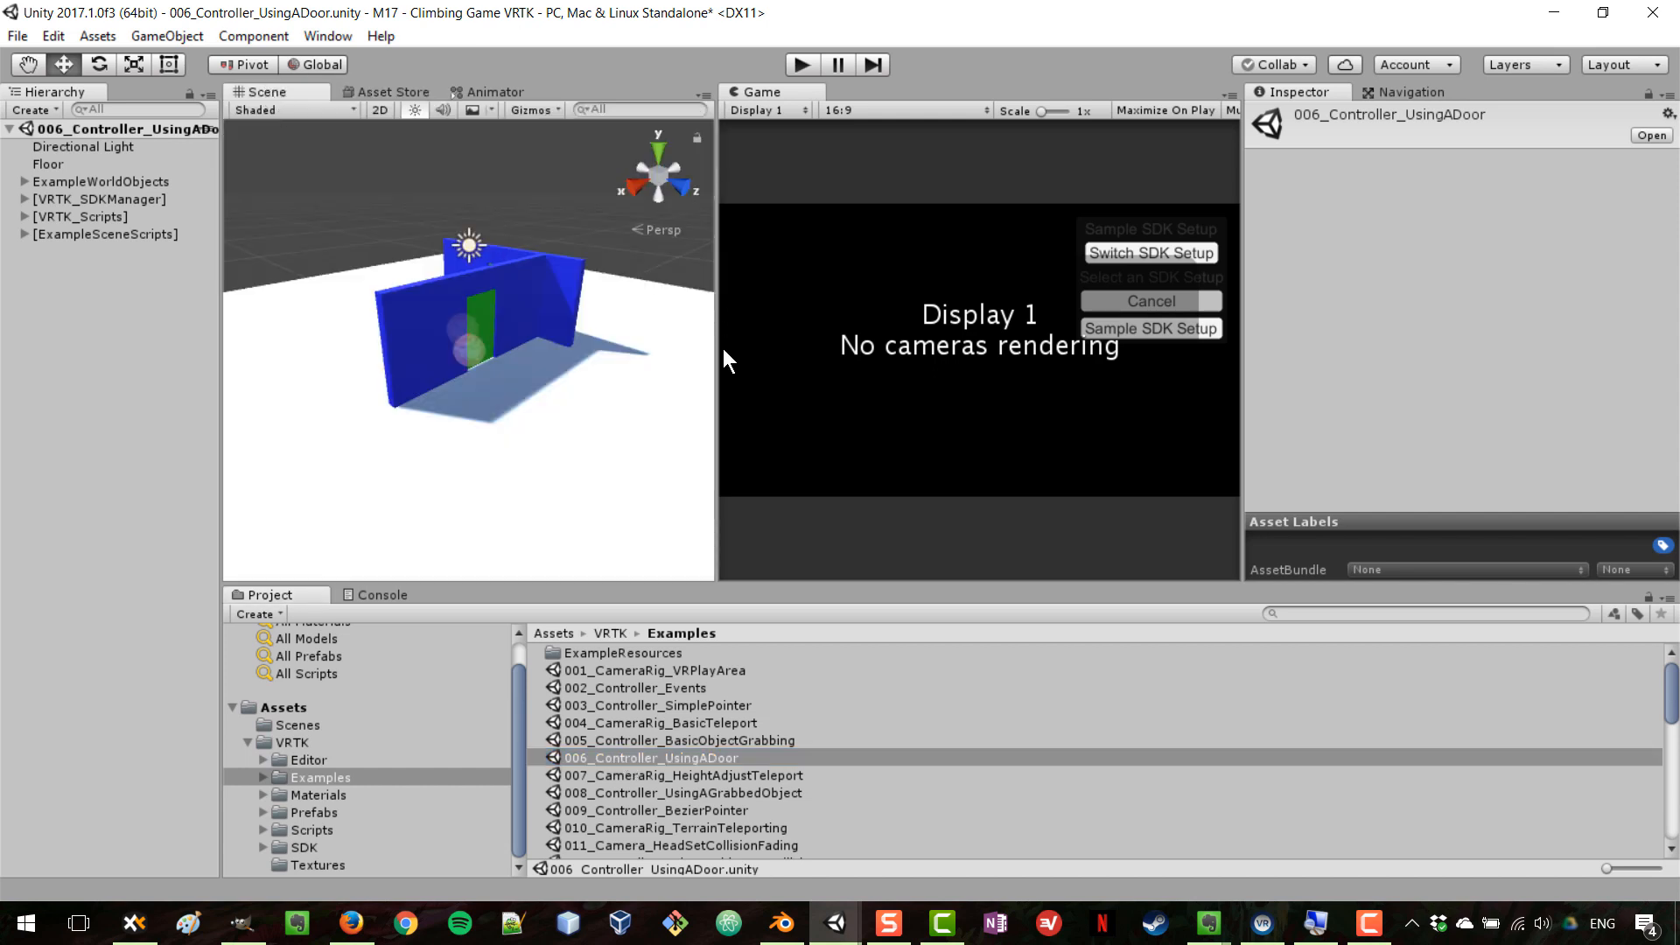
left_click_drag(717, 344, 996, 345)
right_click_drag(547, 342, 750, 367)
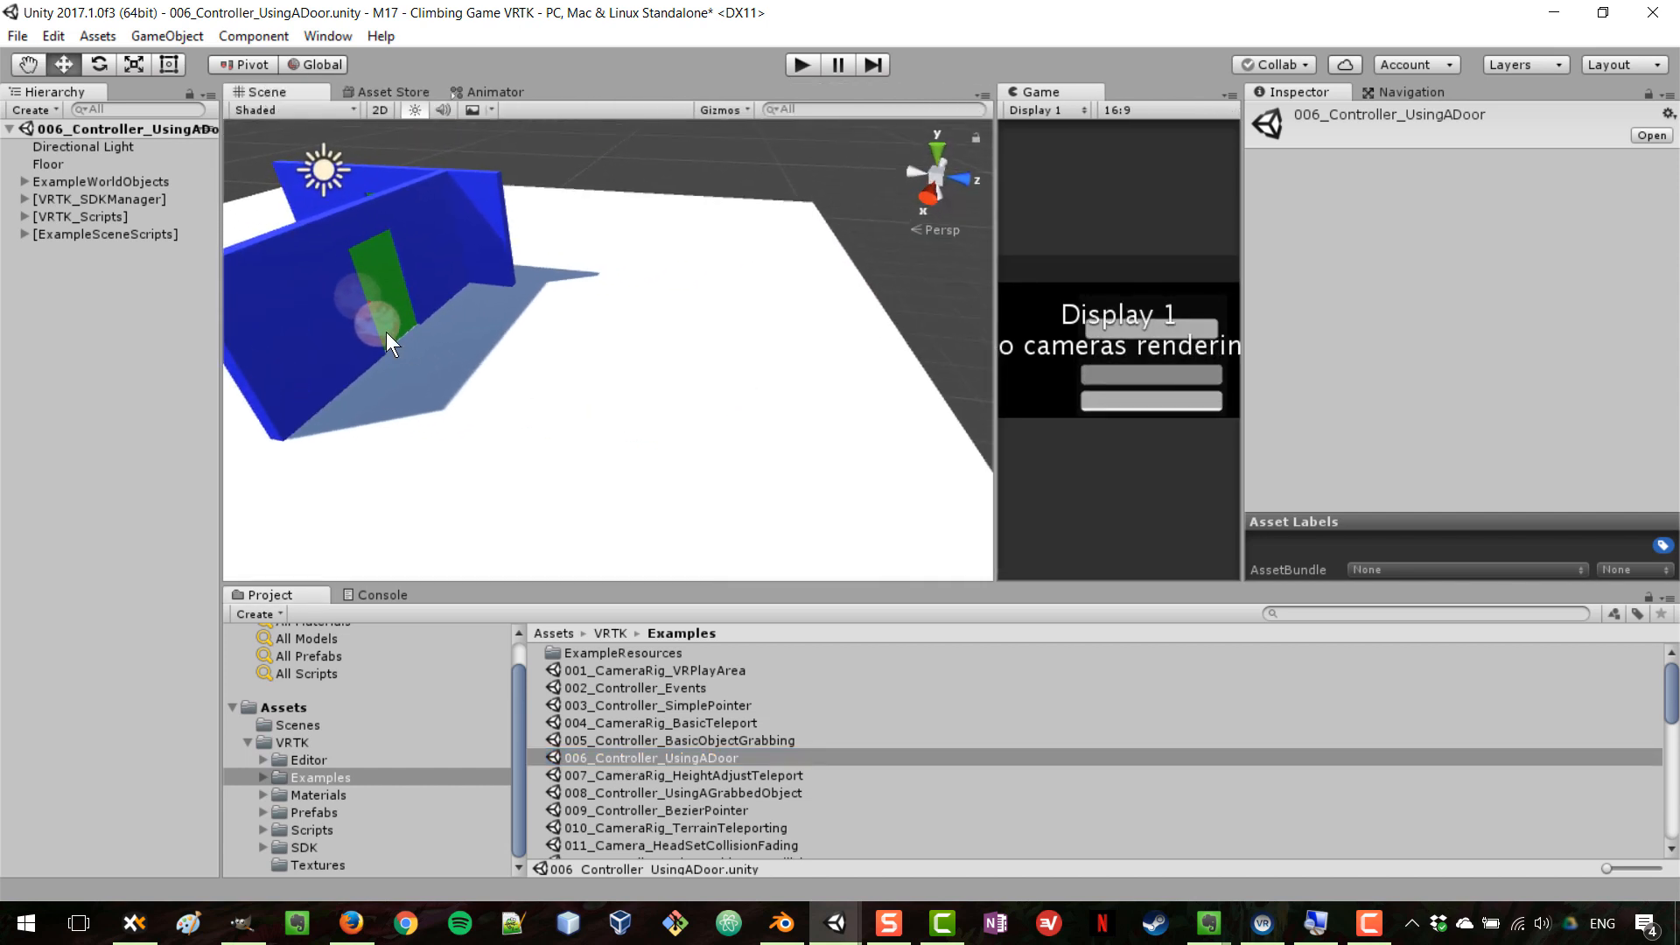
middle_click_drag(386, 334, 697, 348)
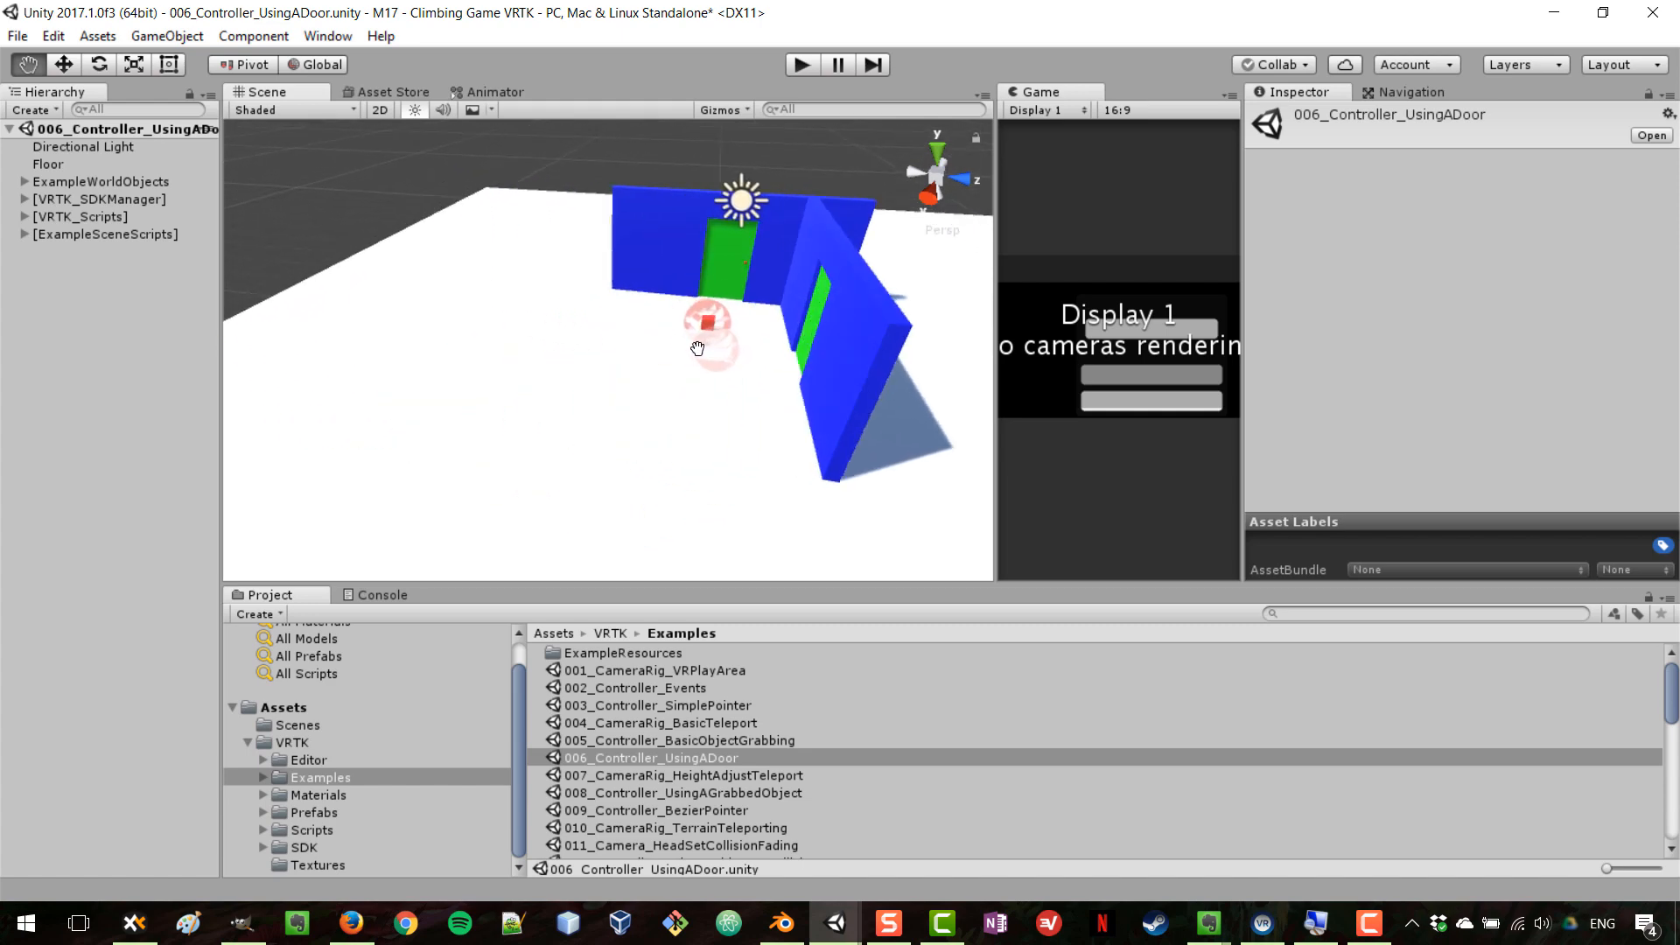
right_click_drag(480, 318, 413, 278)
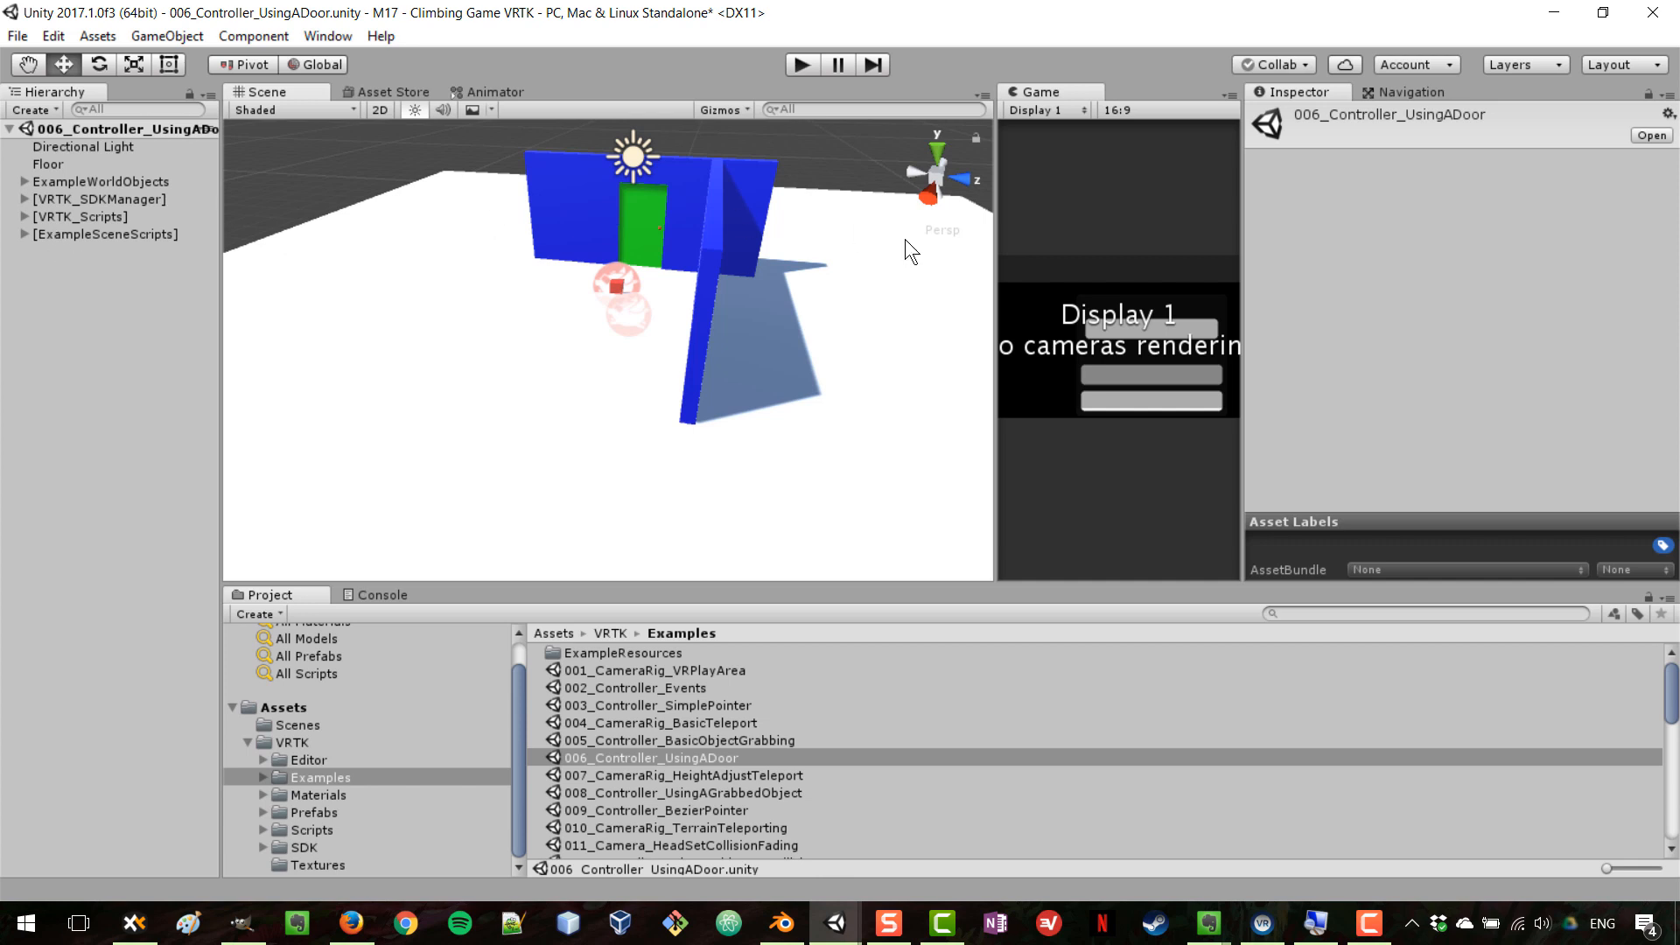
left_click_drag(992, 252, 621, 253)
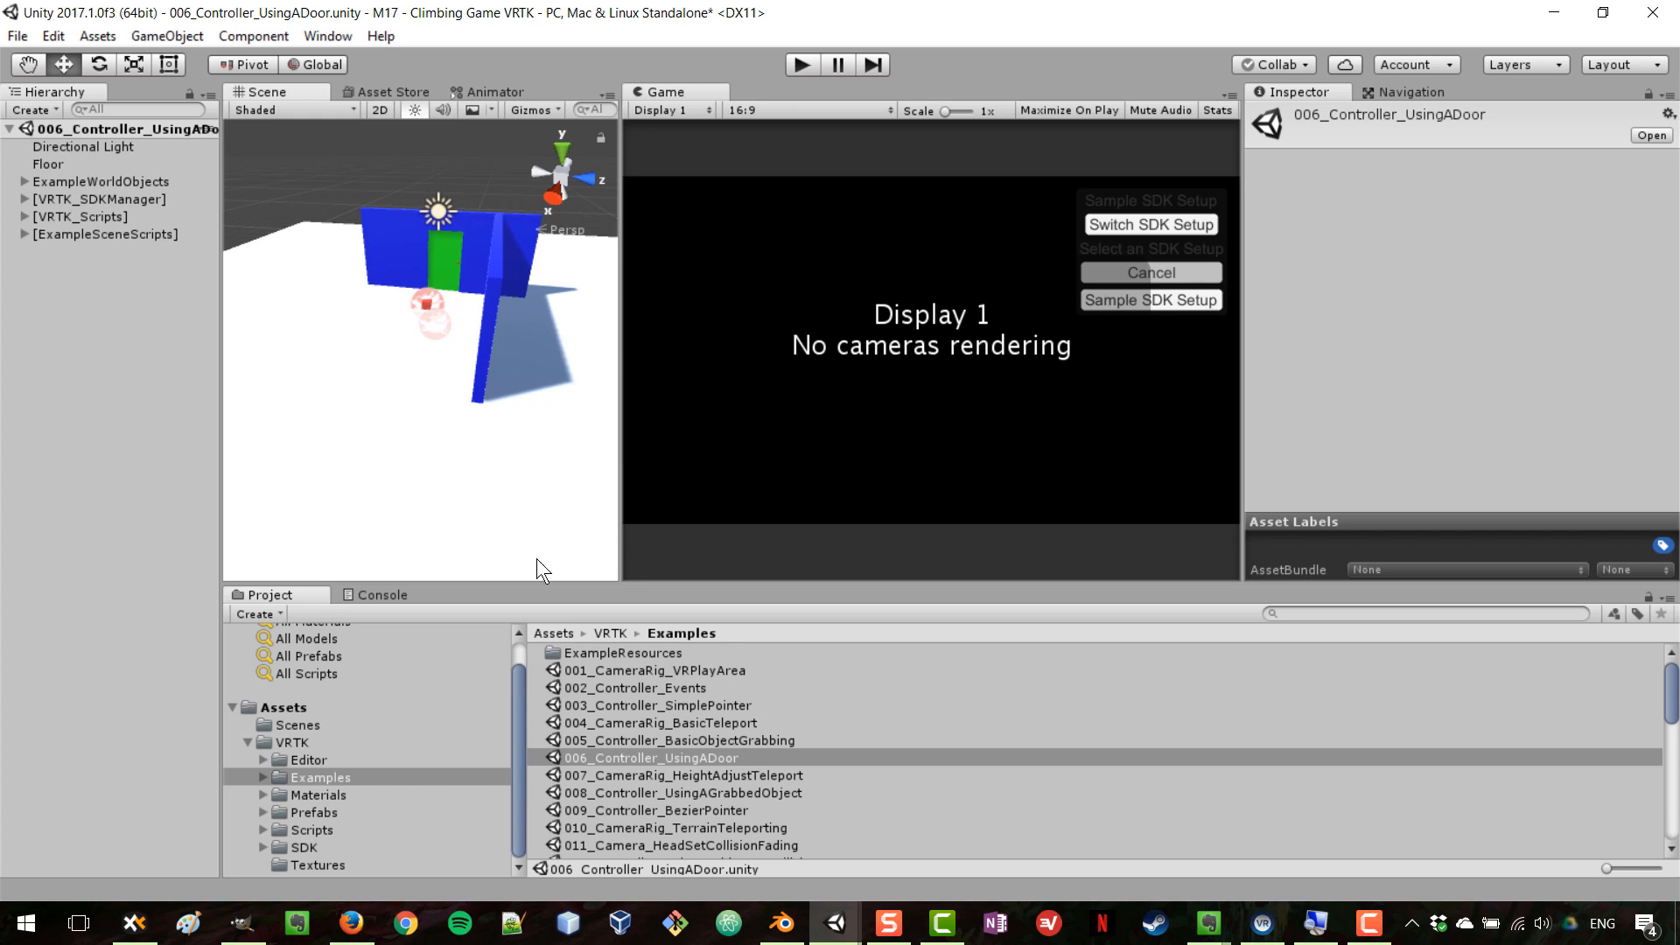
Step: Open the Game scene from the Scenes folder without saving the example scene's changes, and delete its Main Camera
left_click(297, 725)
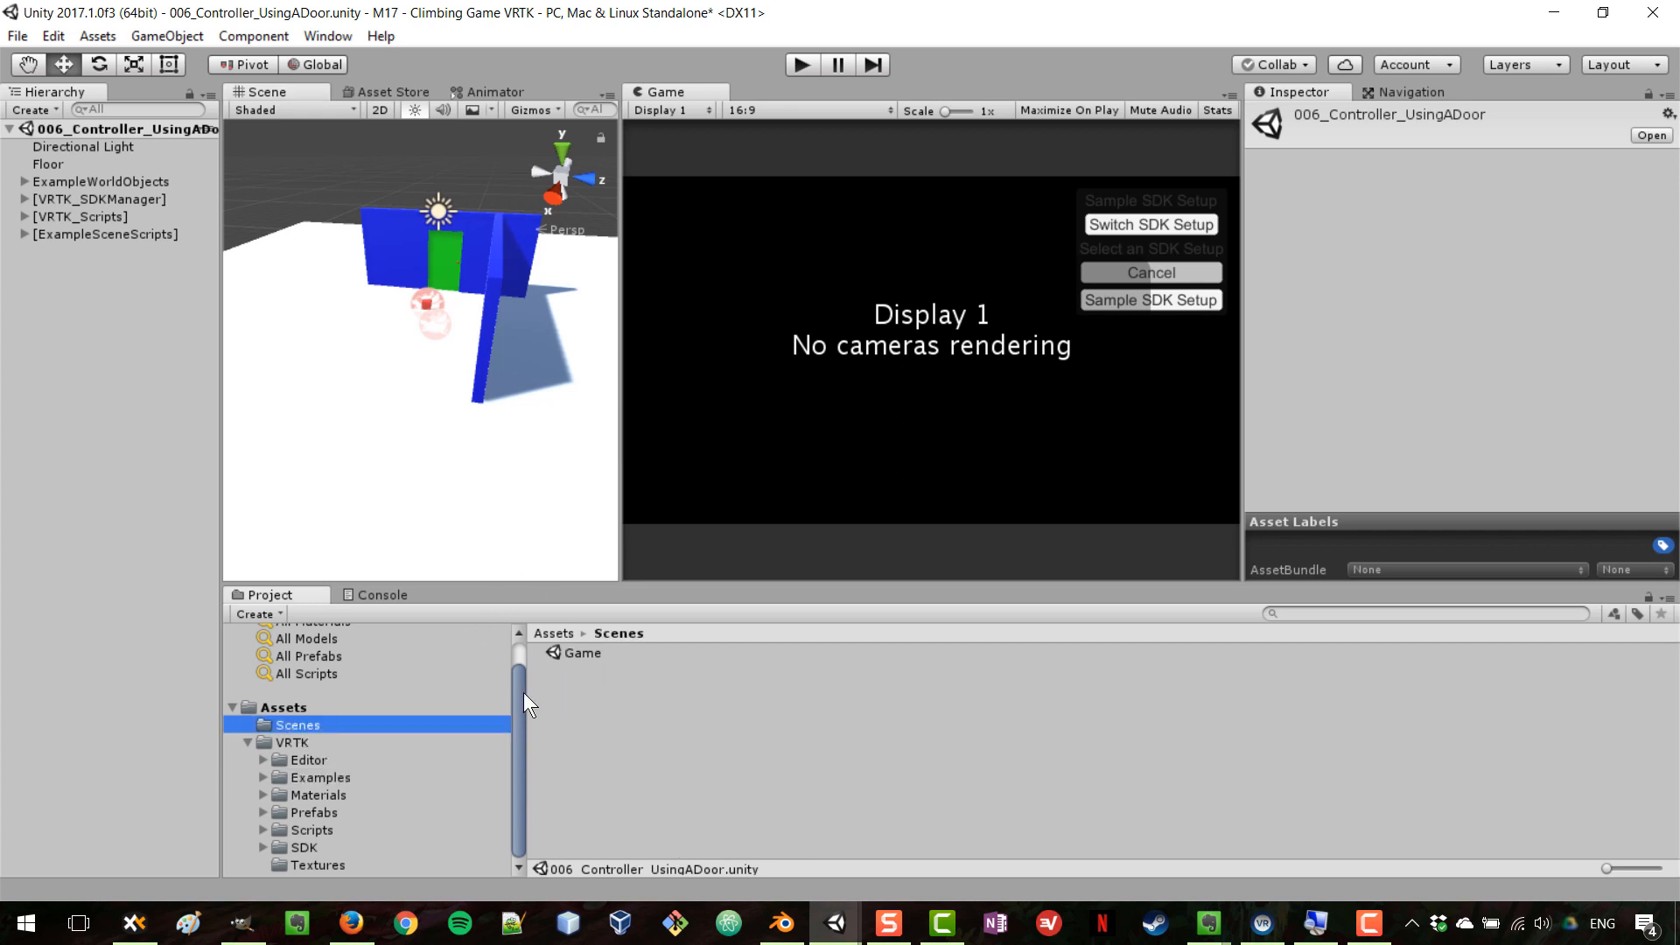
double_click(565, 649)
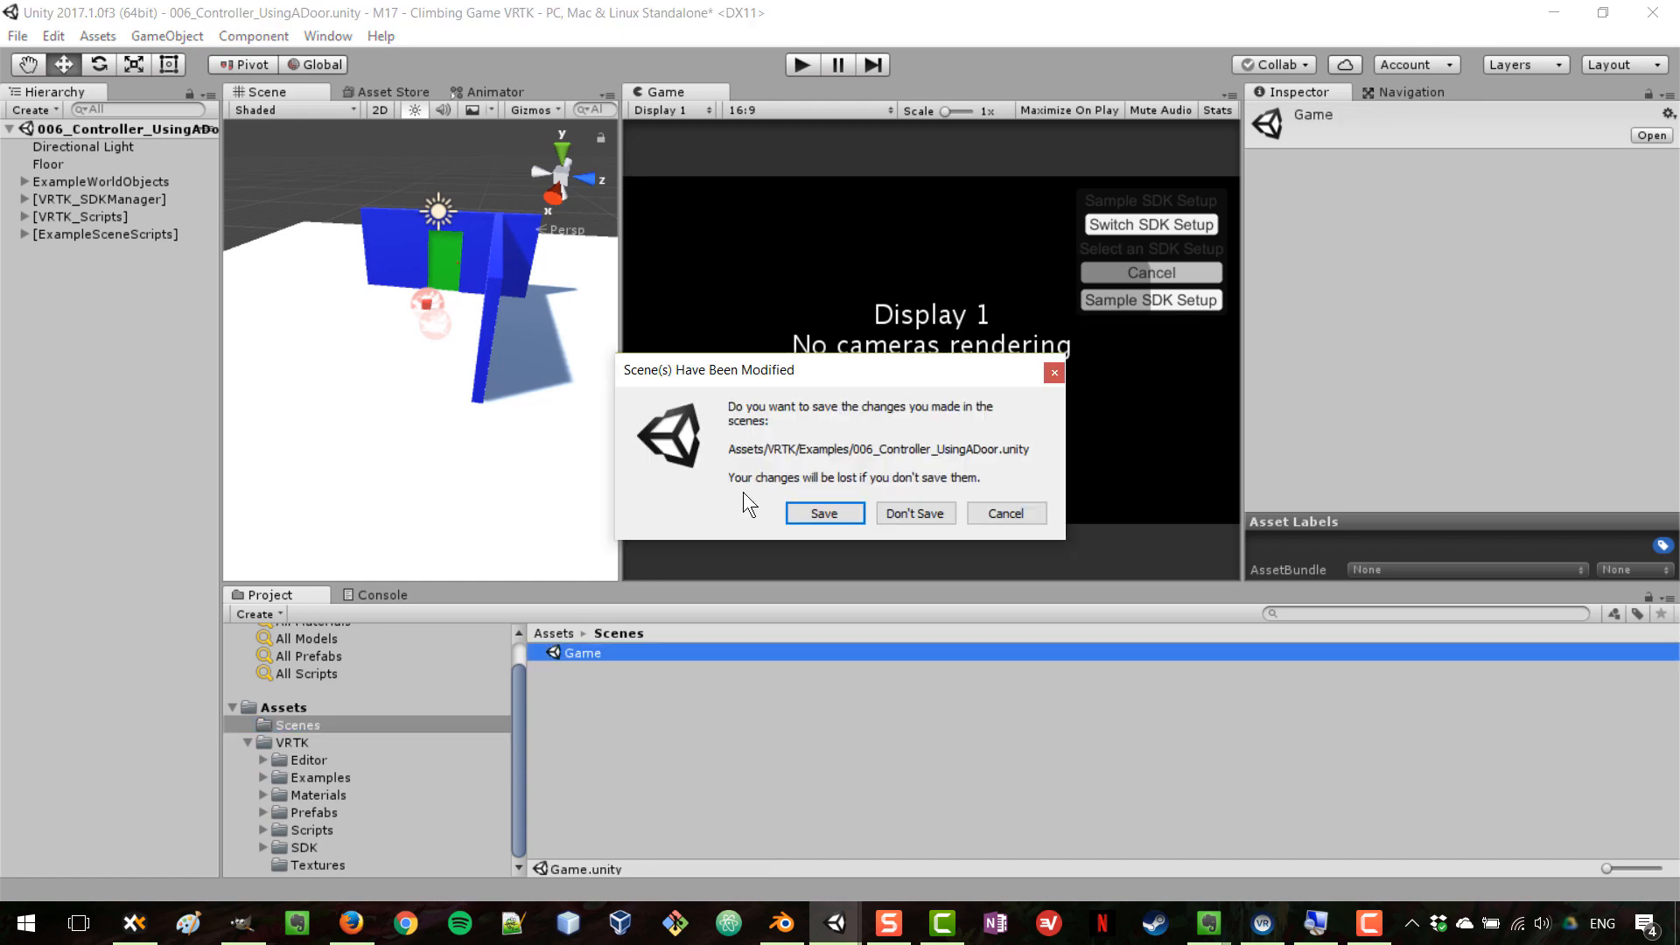
left_click(933, 513)
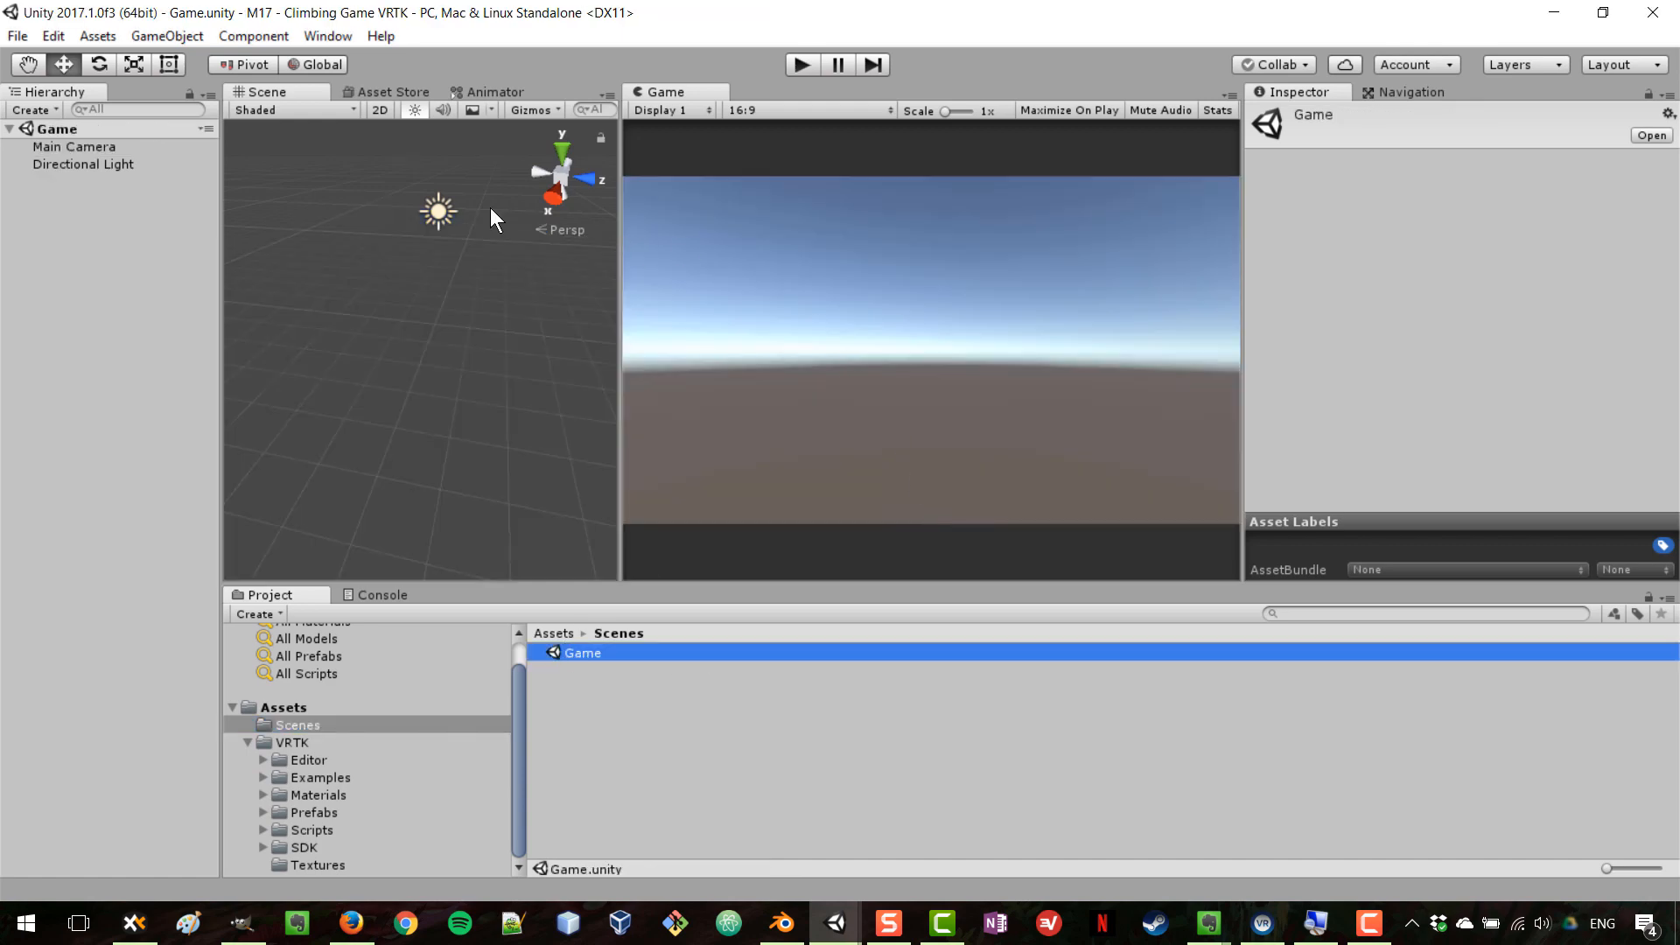
left_click_drag(525, 675, 580, 675)
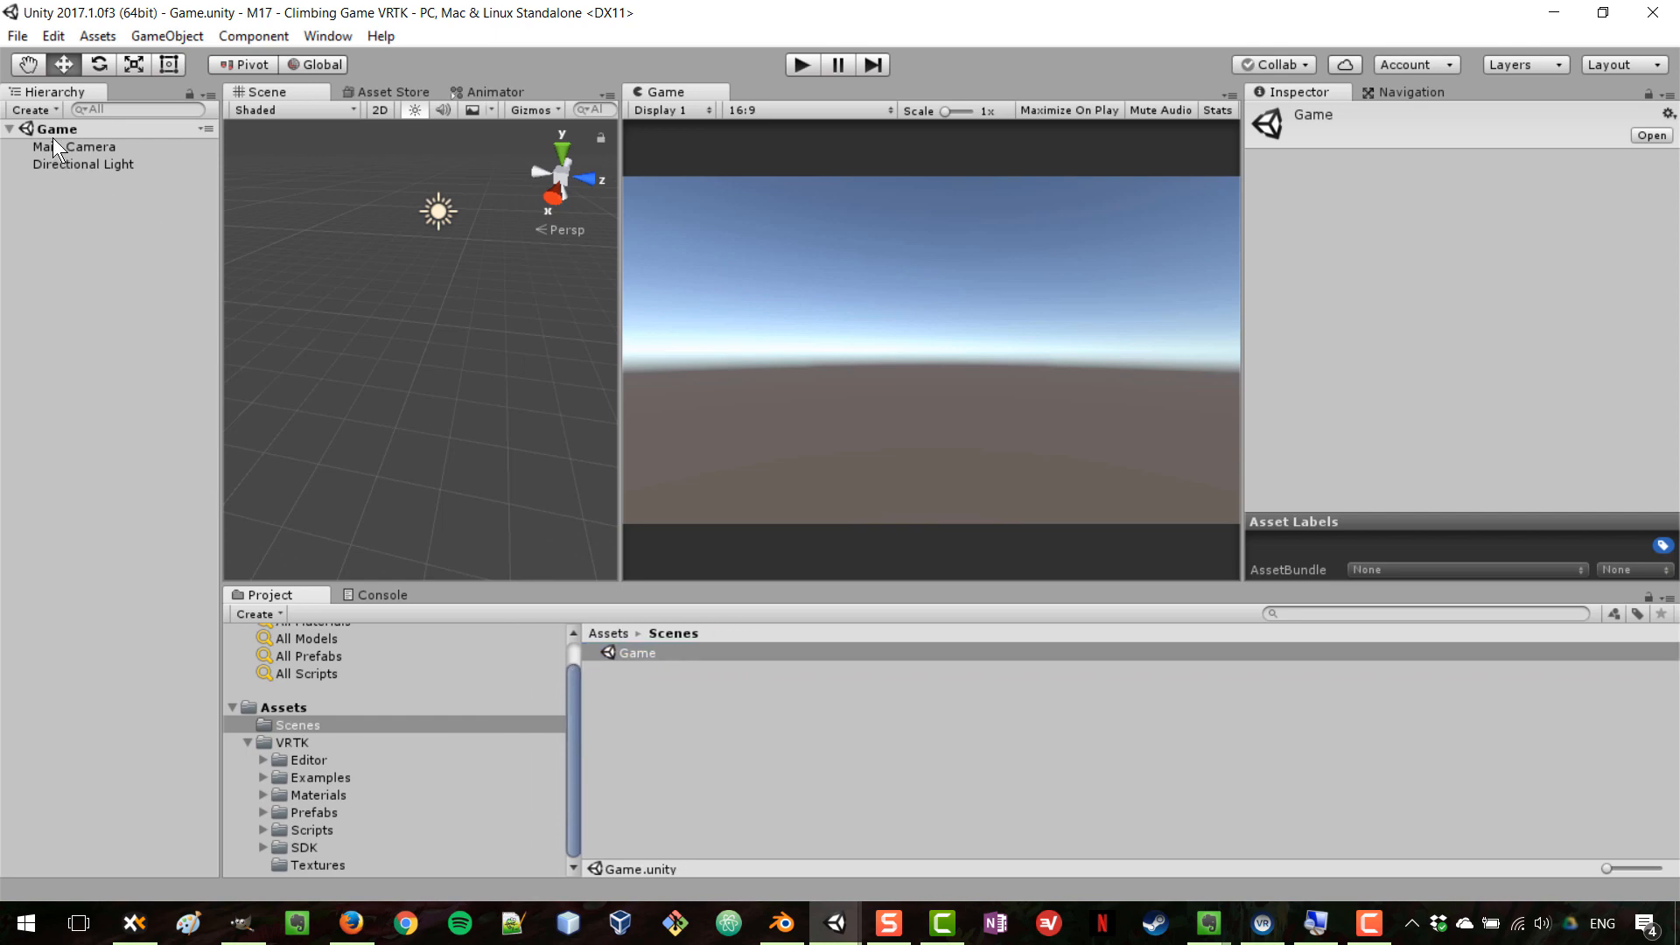
left_click(80, 147)
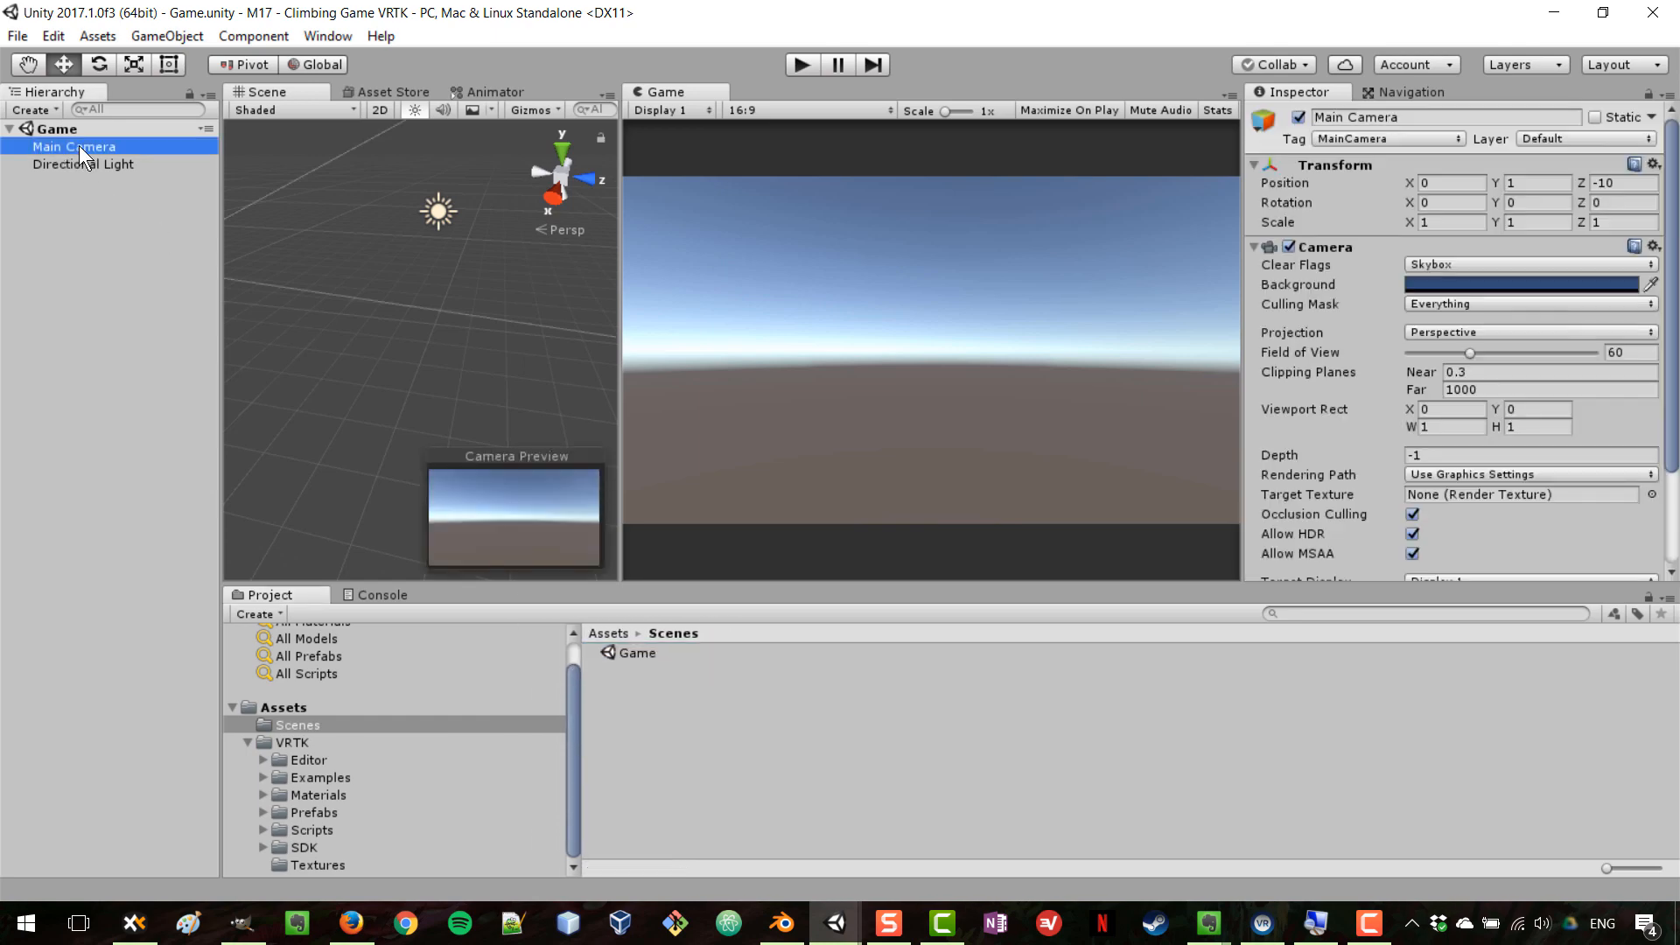
key("Delete")
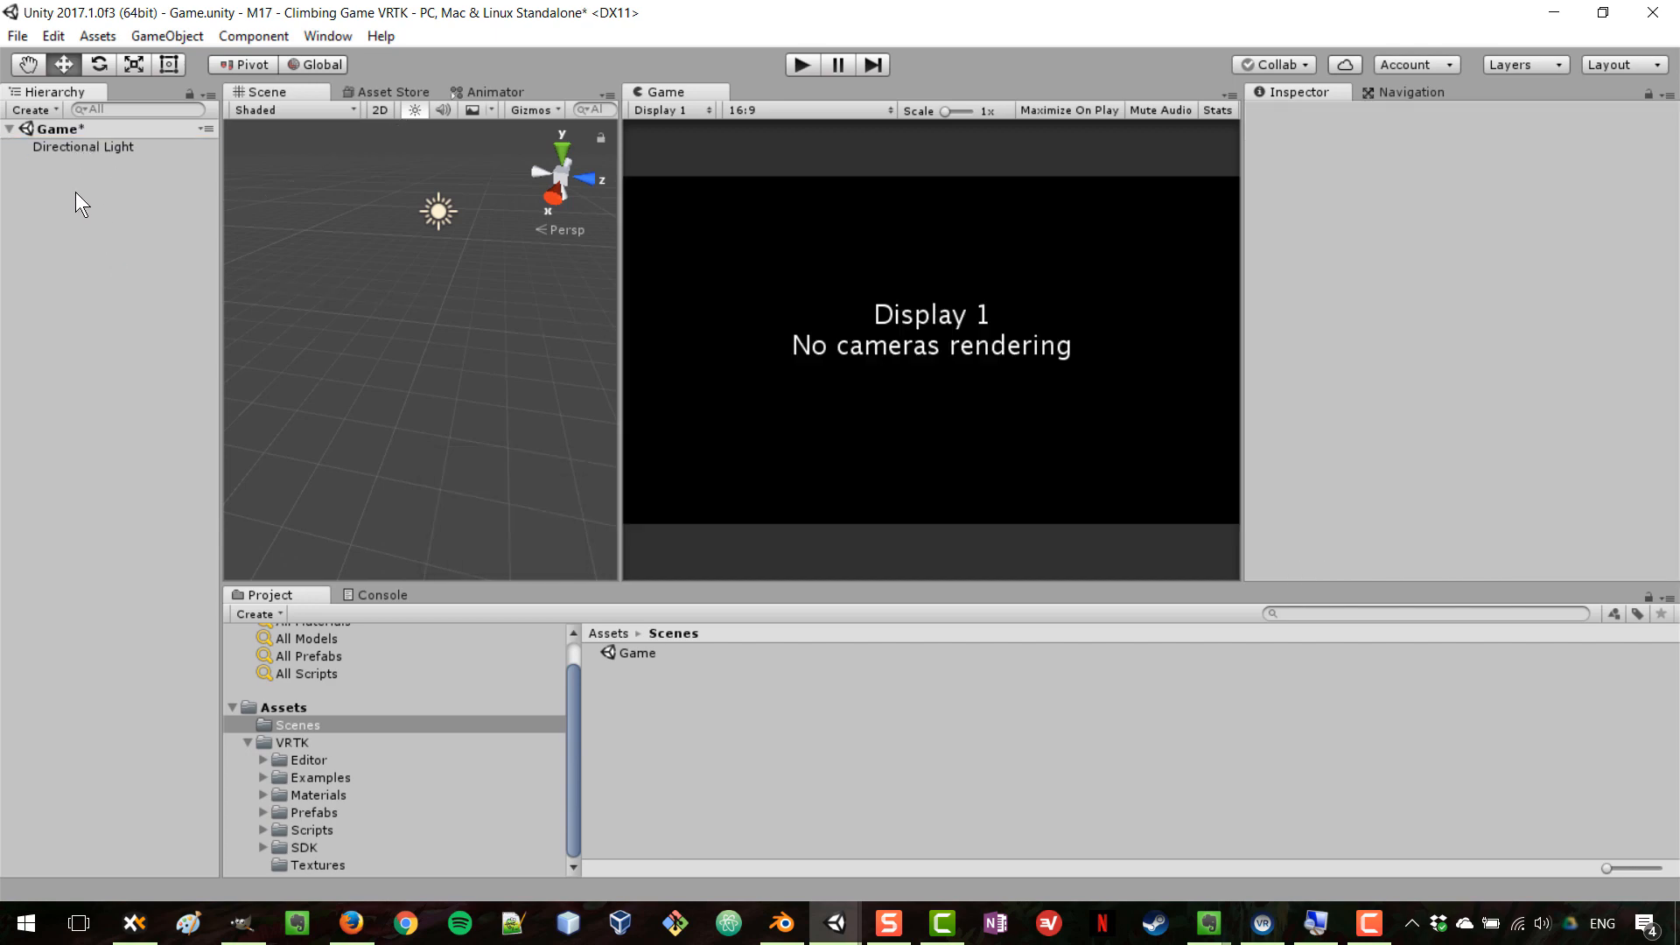
Step: Create an empty game object in the Game scene named [VRTK SDK Manager] and slightly widen the Hierarchy
right_click(75, 191)
left_click(172, 378)
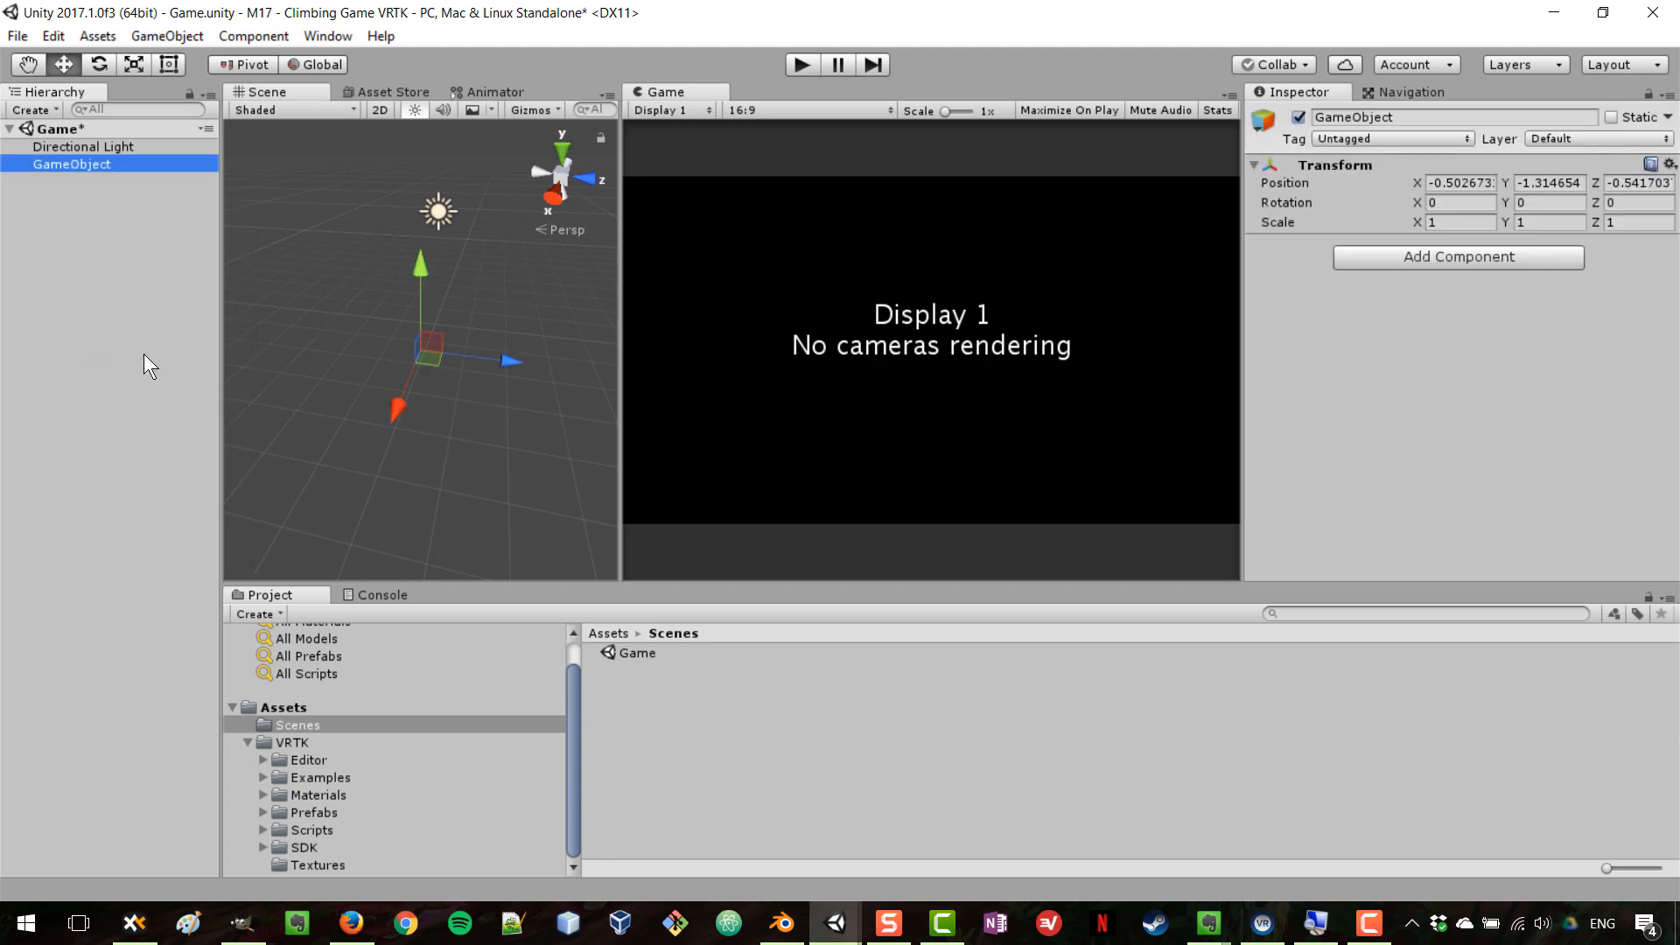
key("F2")
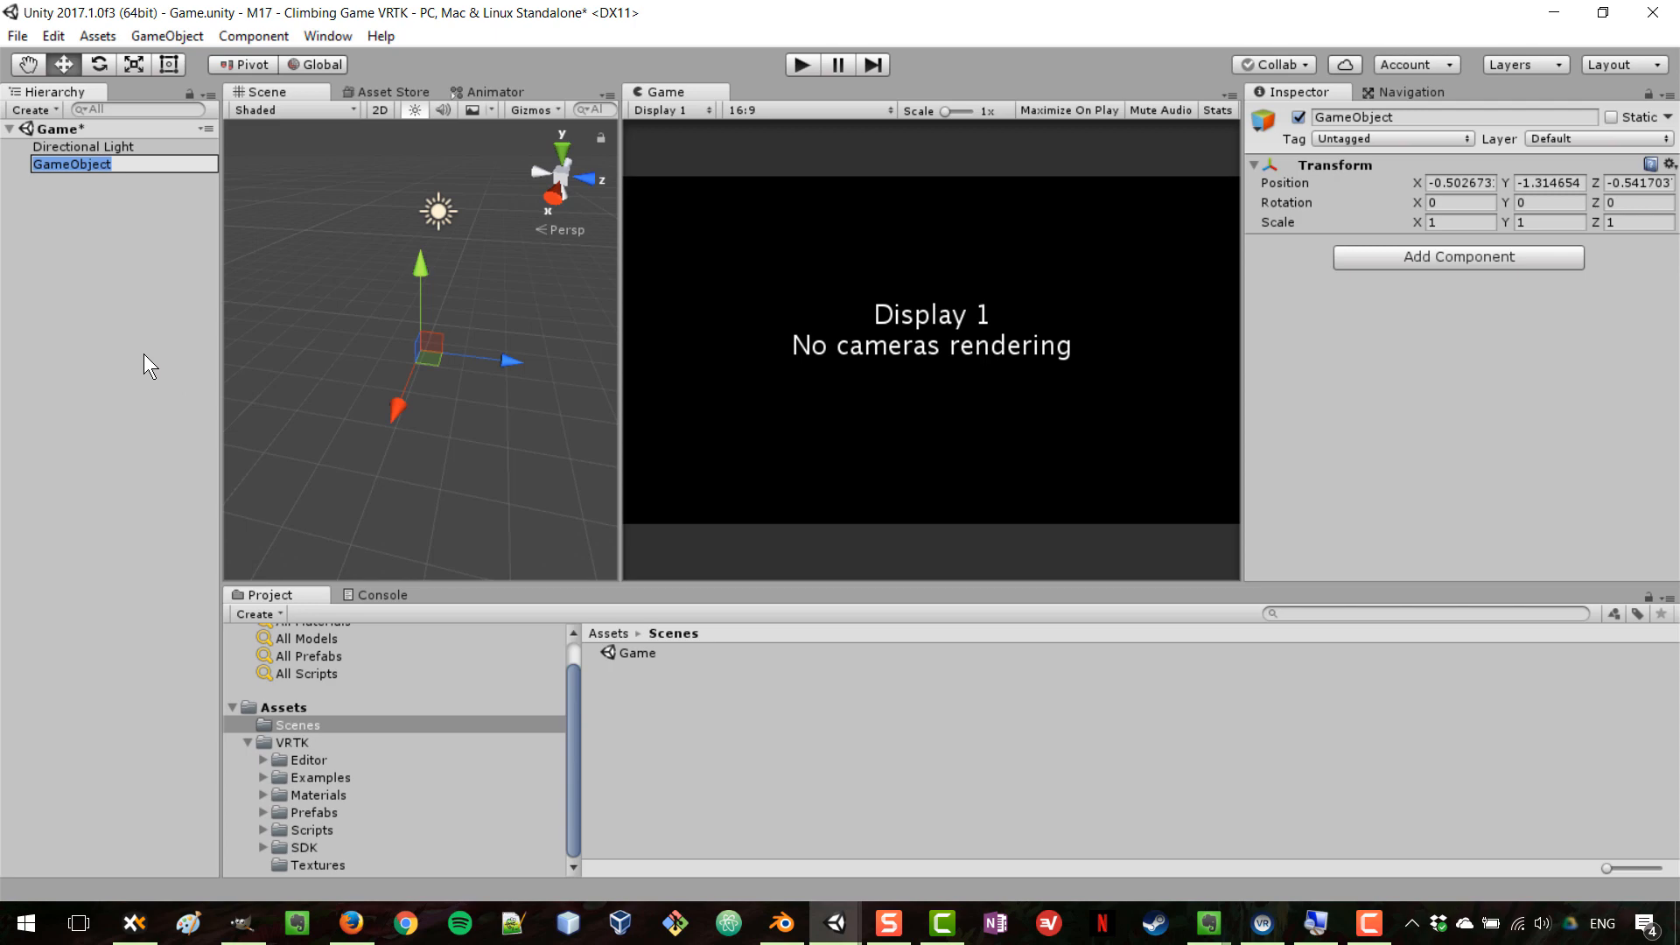
type("VRTK SDK Manager")
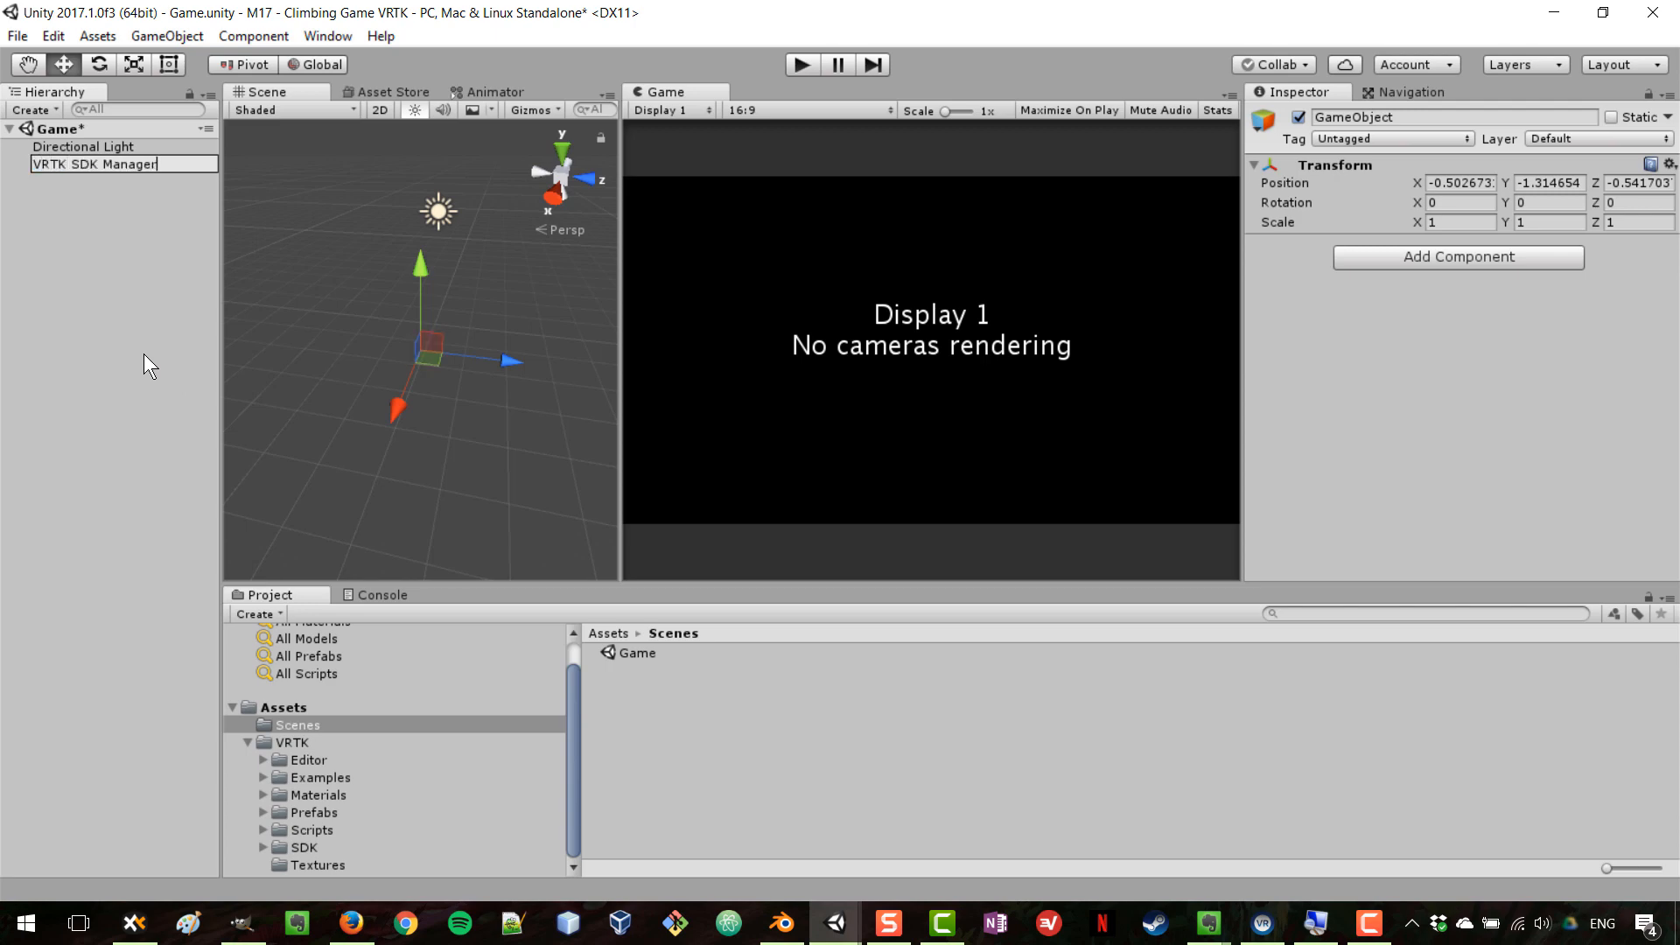
type("]")
key("Home")
type("[")
key("Return")
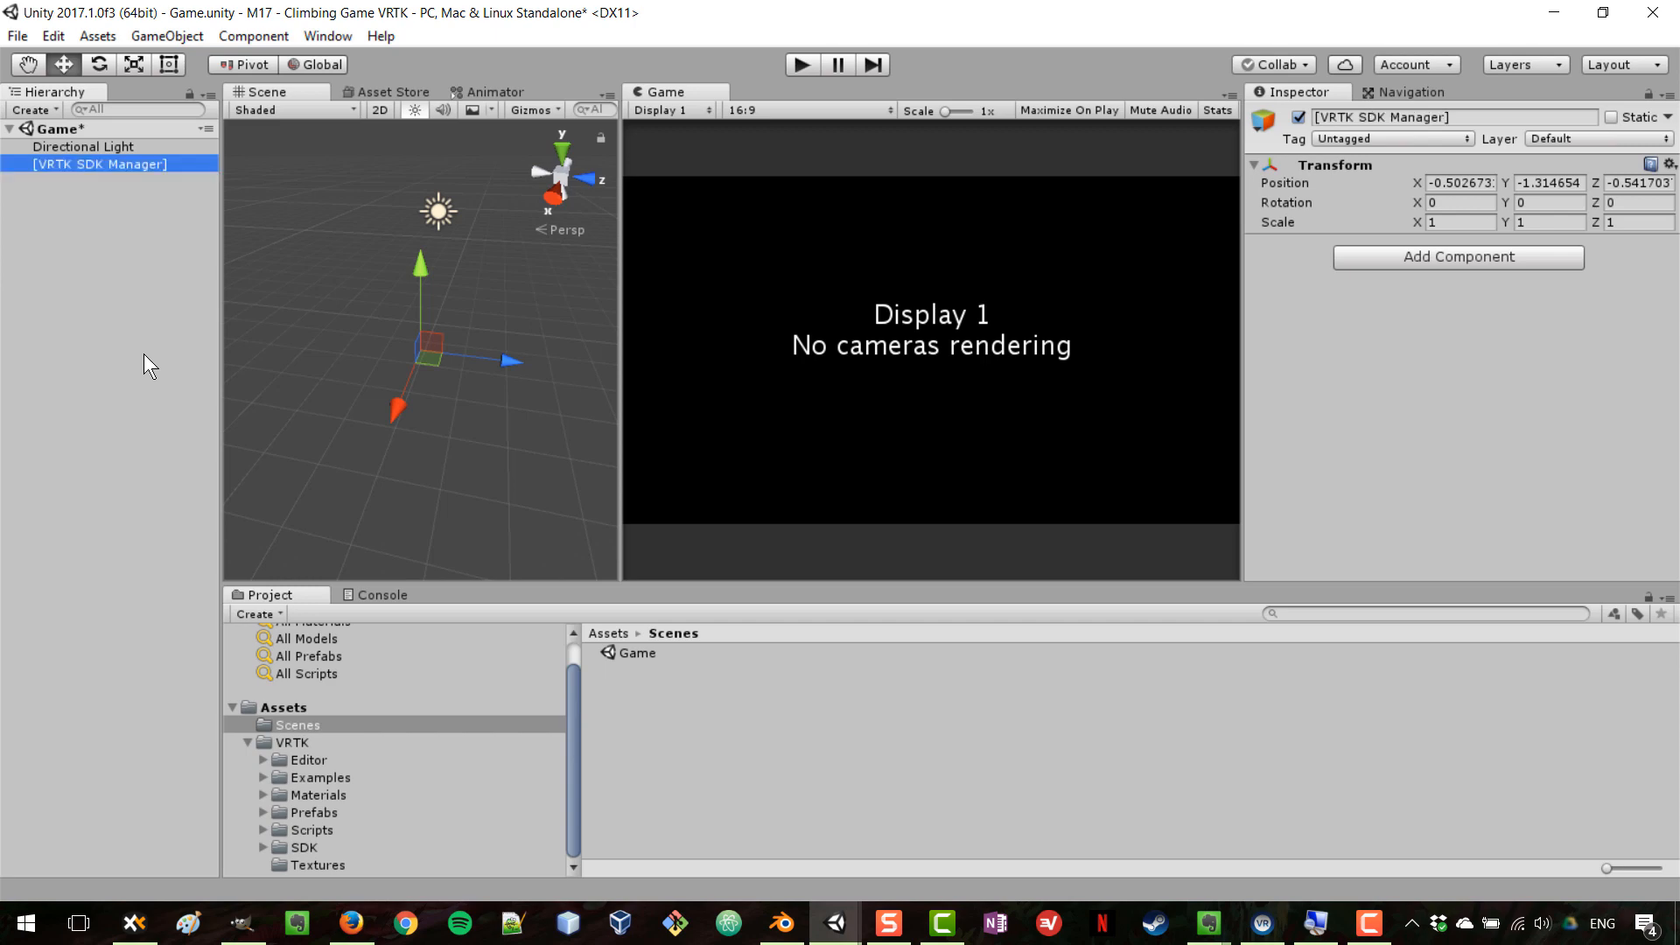
mouse_move(225, 321)
left_mouse_down()
mouse_move(255, 321)
mouse_move(230, 320)
left_mouse_up()
left_click(90, 238)
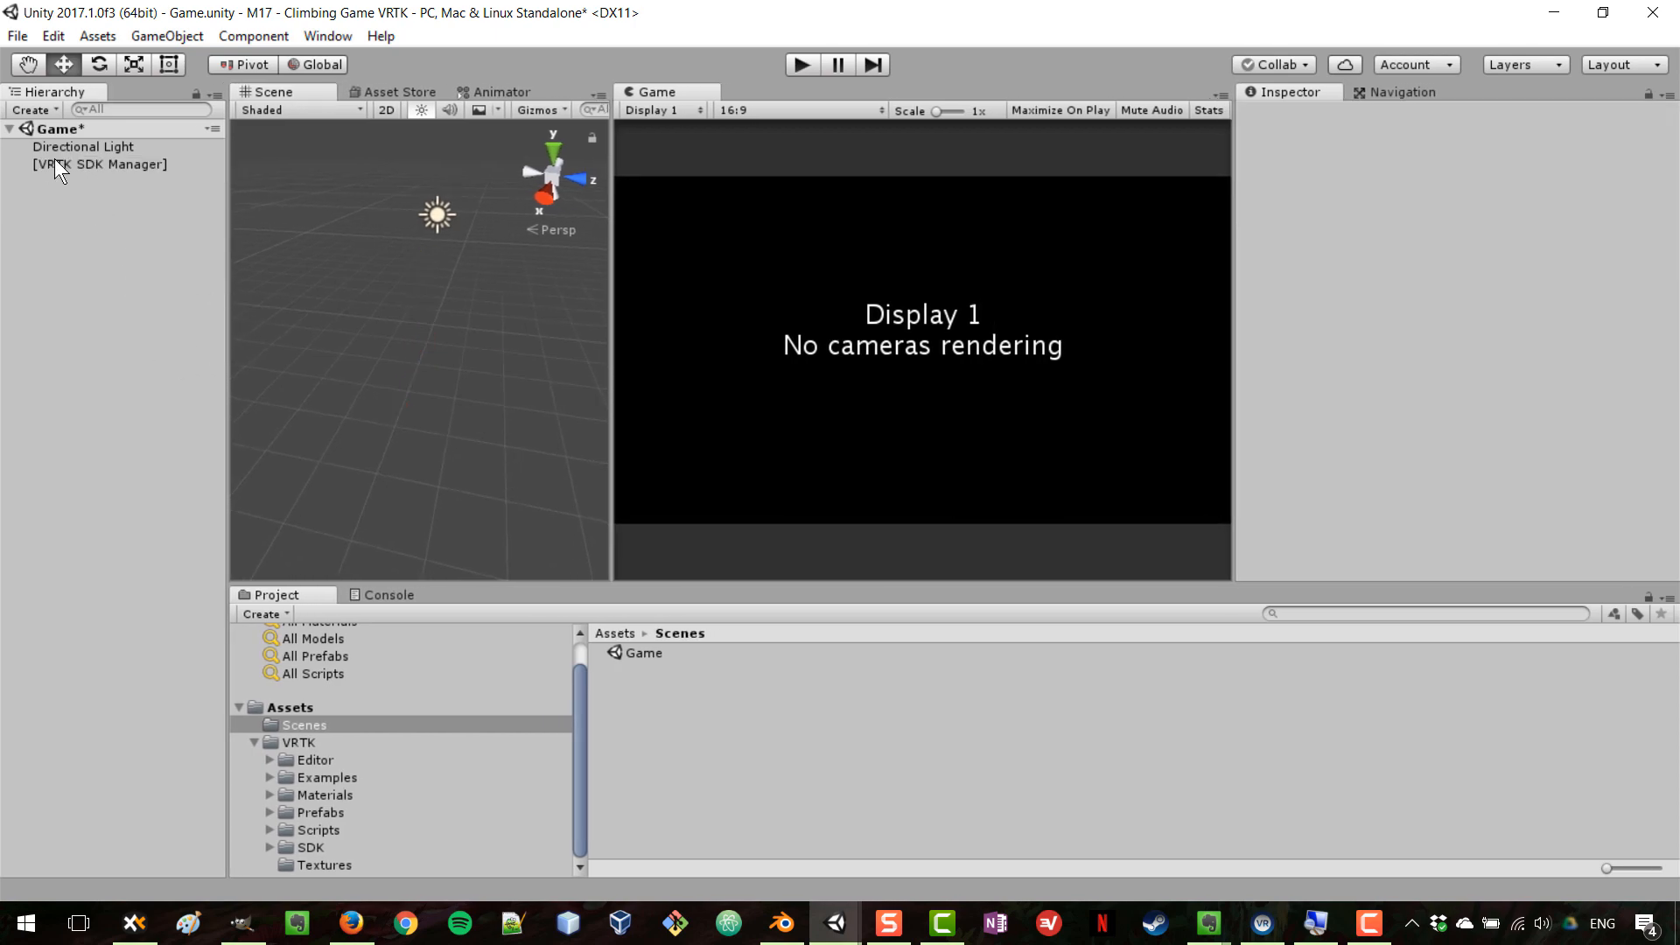
Step: Add the VRTK_SDK Manager component to the [VRTK SDK Manager] object and review its symbol, alias and setup settings
left_click(128, 168)
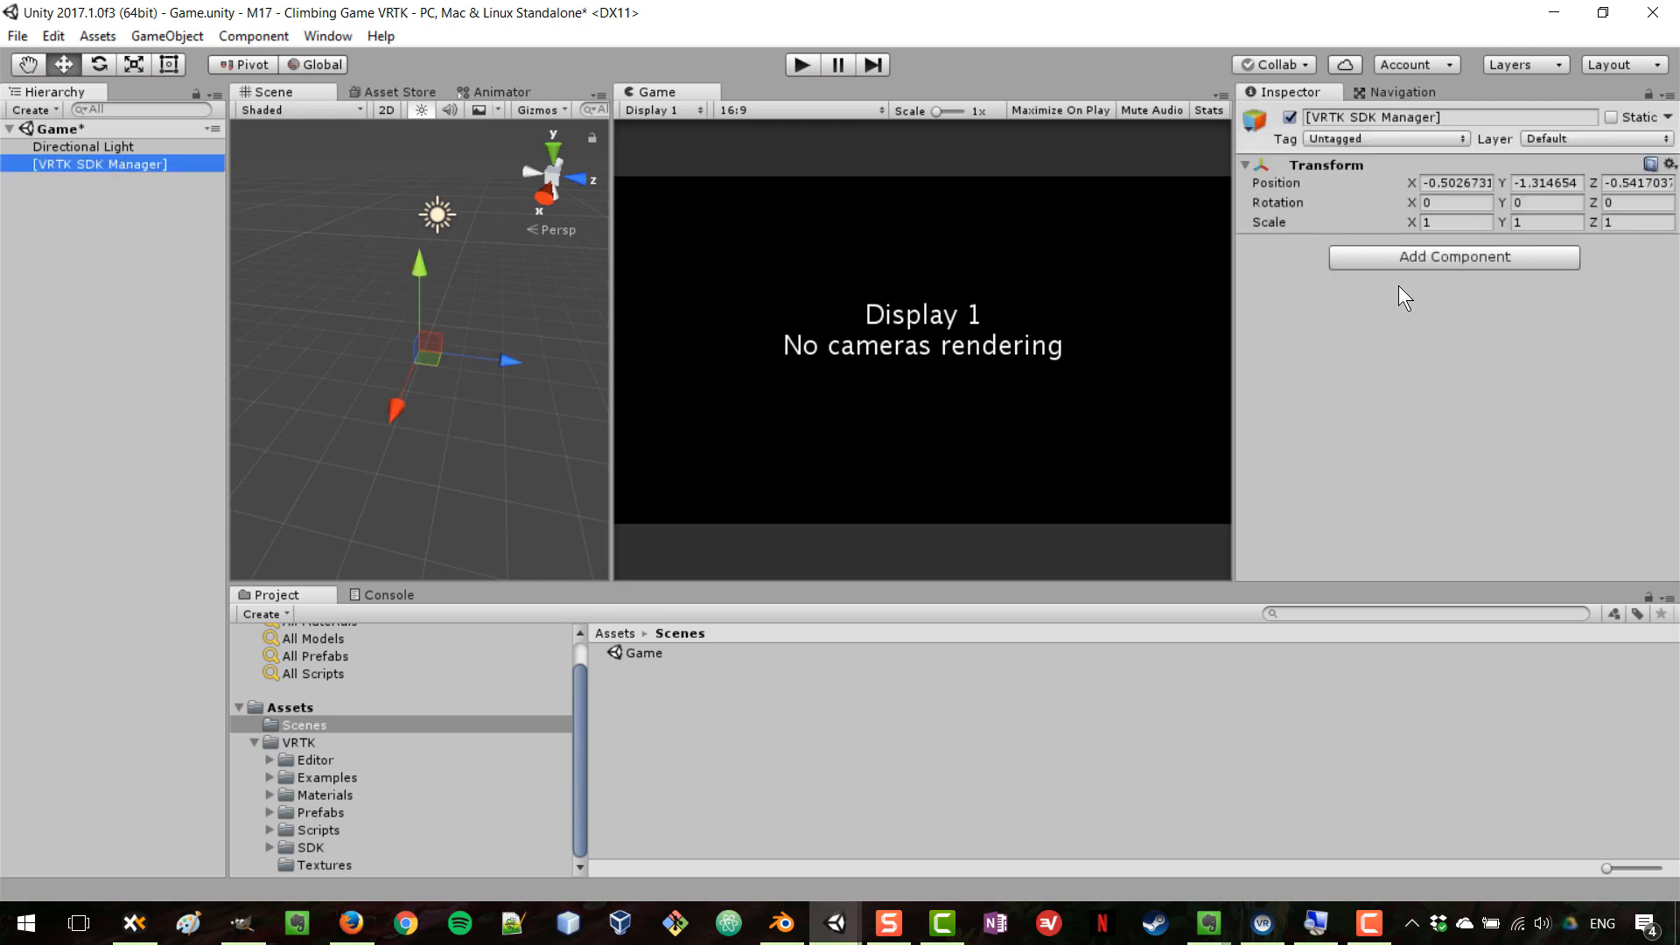
left_click(1410, 256)
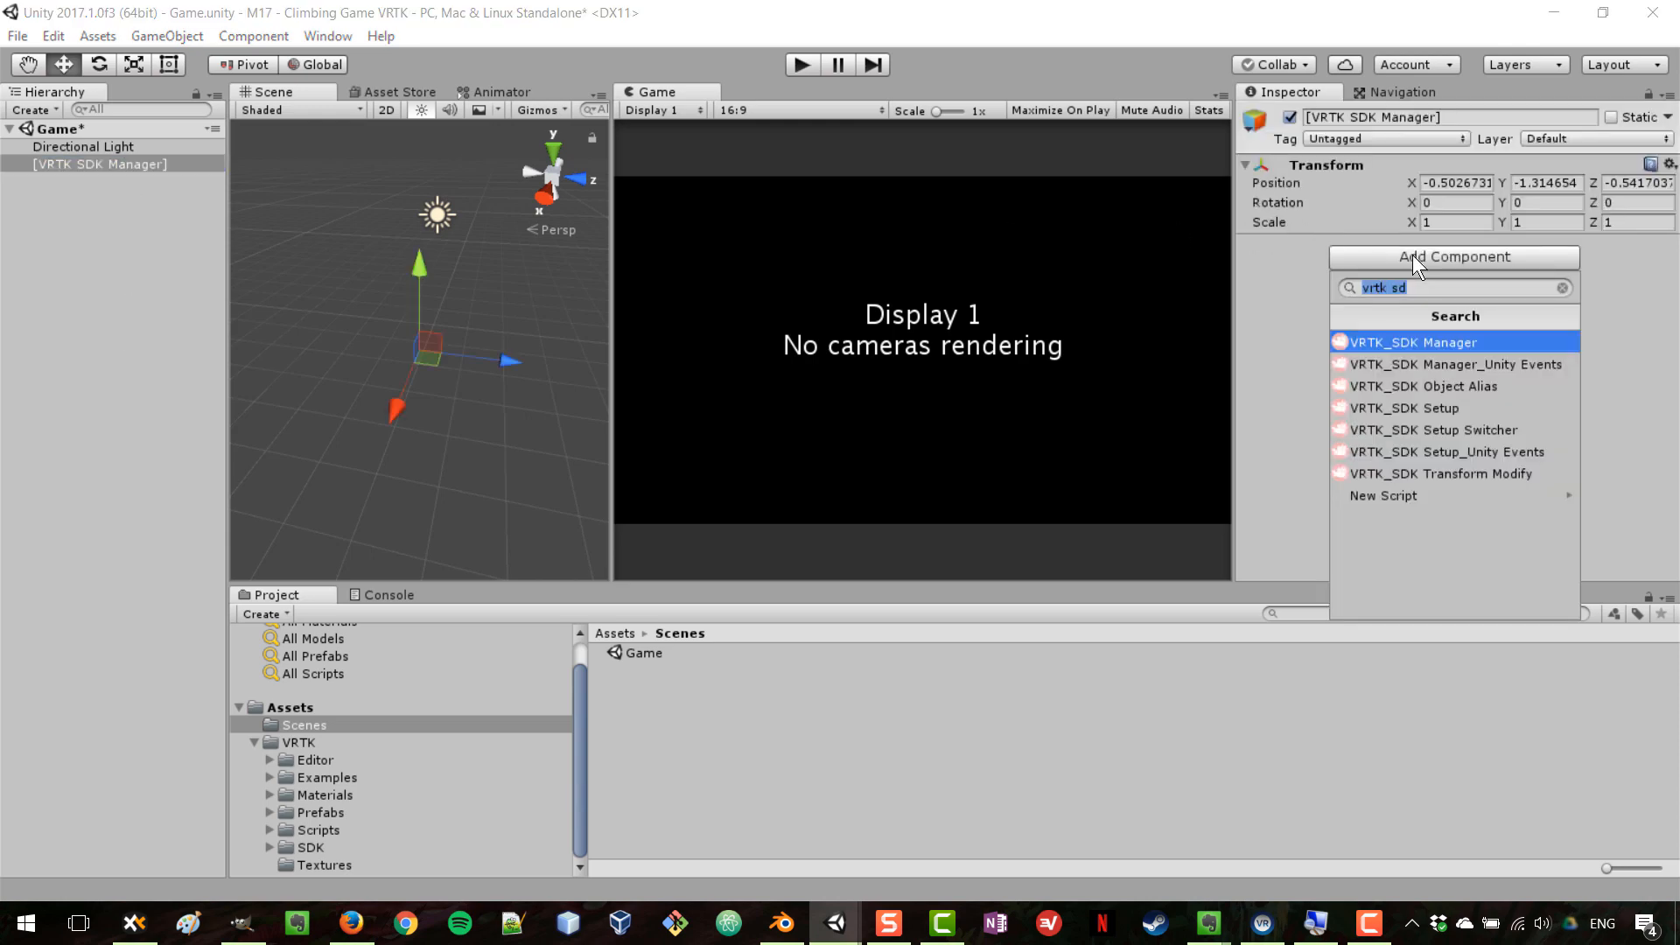
left_click(1447, 342)
scroll(1480, 387, "down", 2)
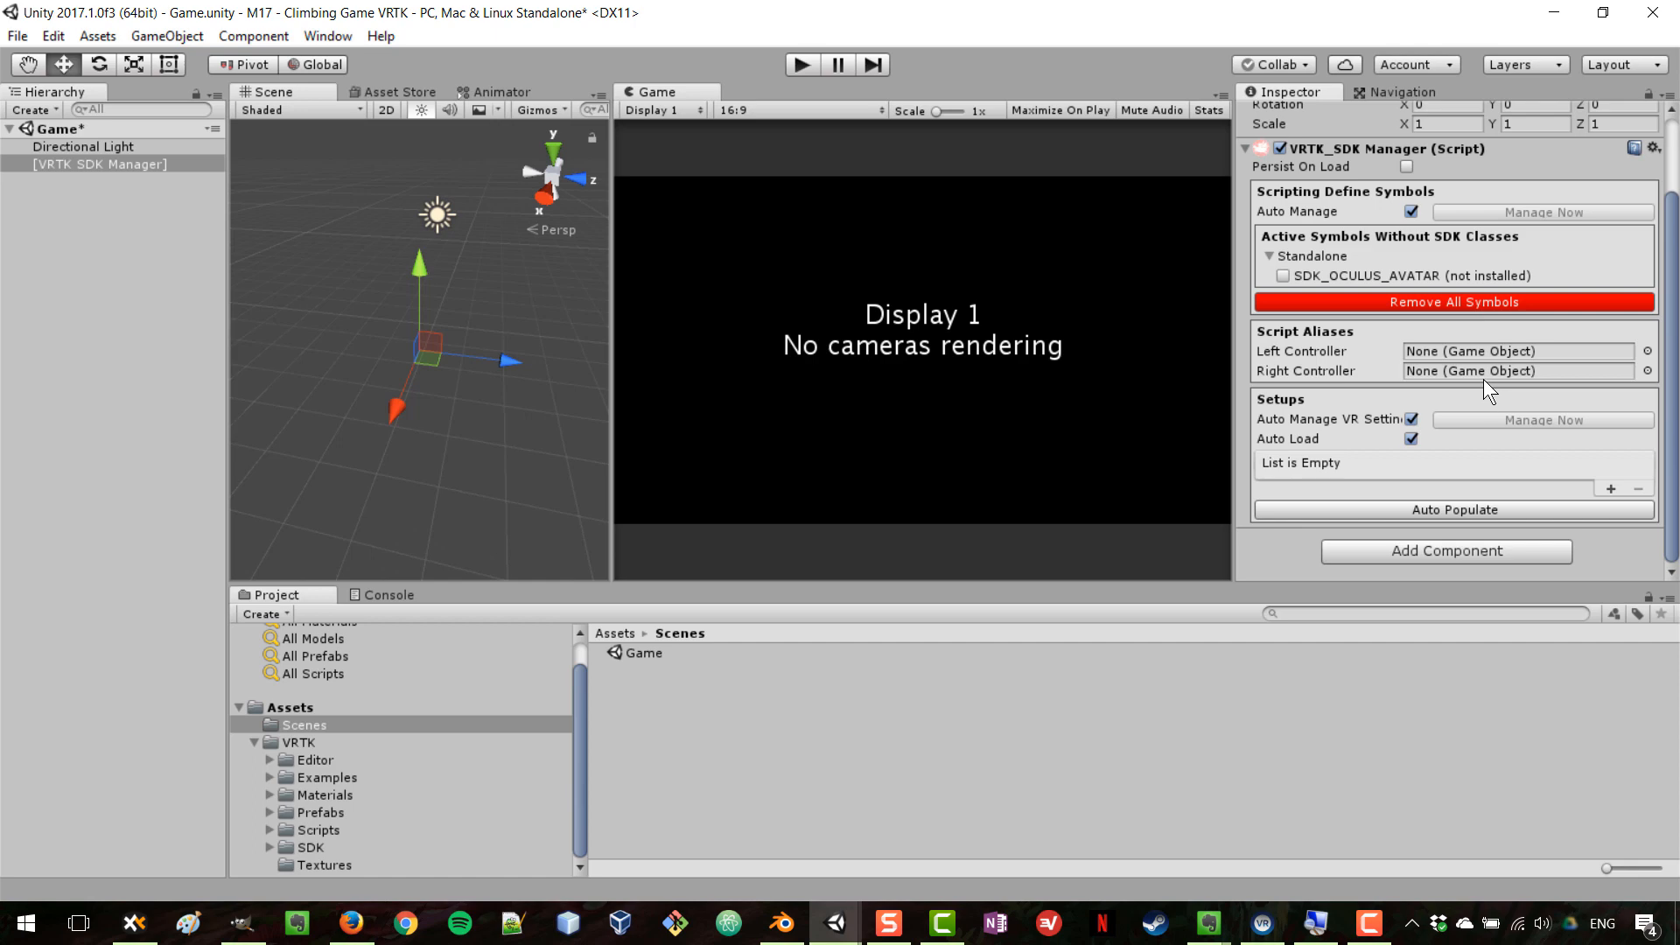
scroll(1463, 302, "up", 2)
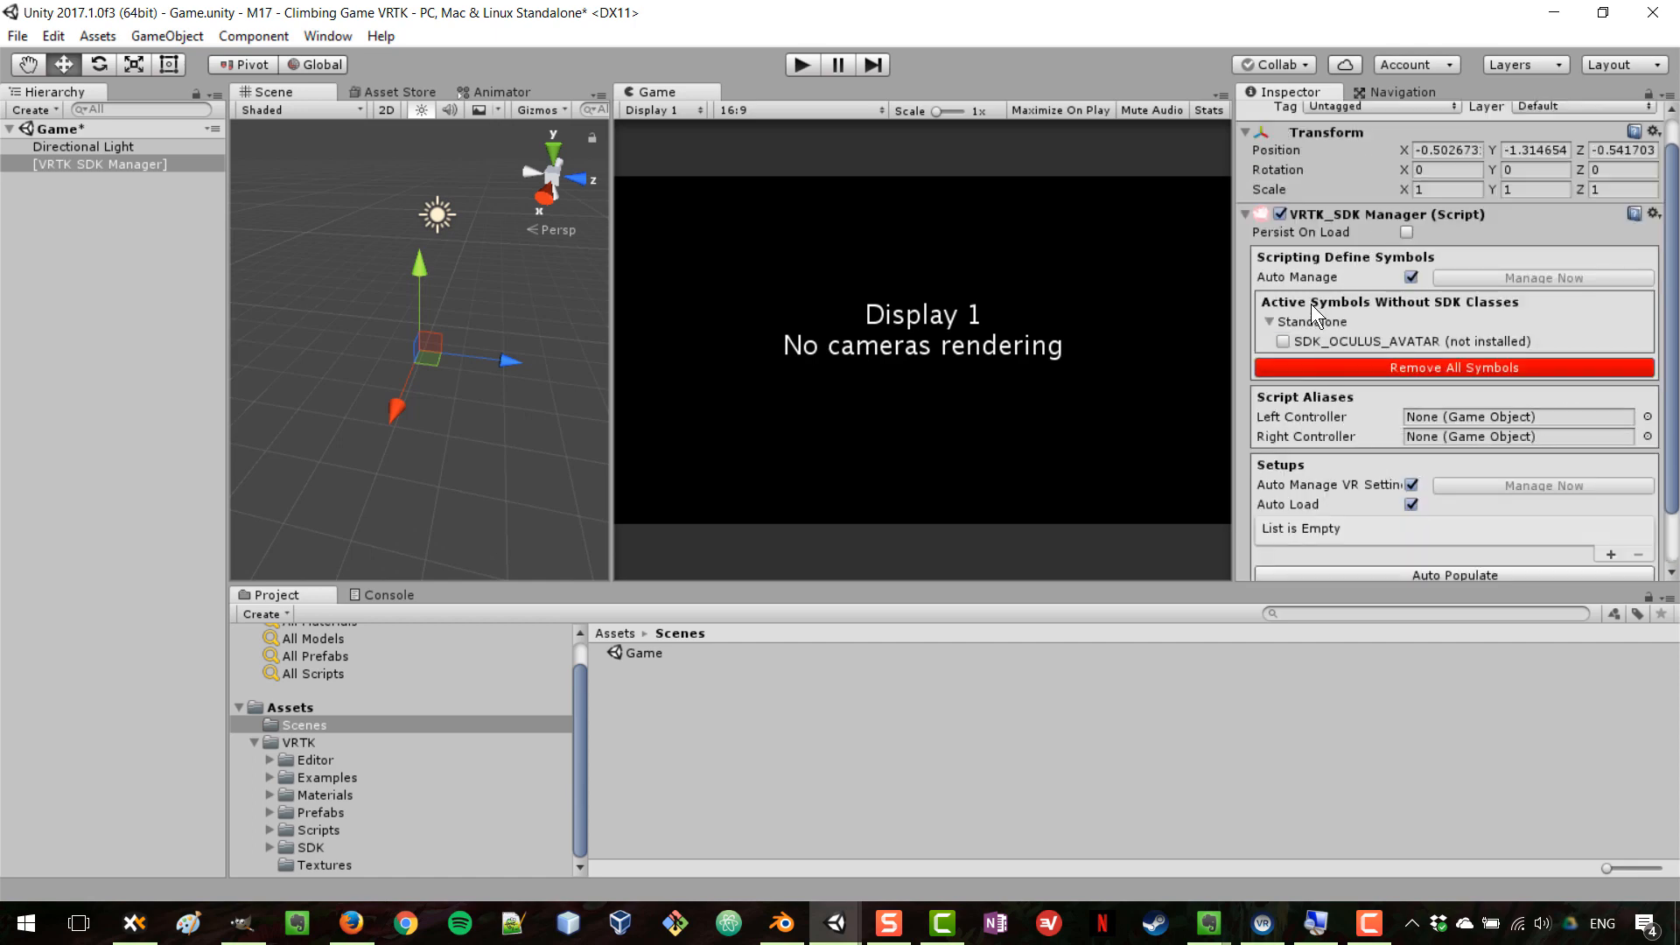
scroll(1317, 303, "down", 2)
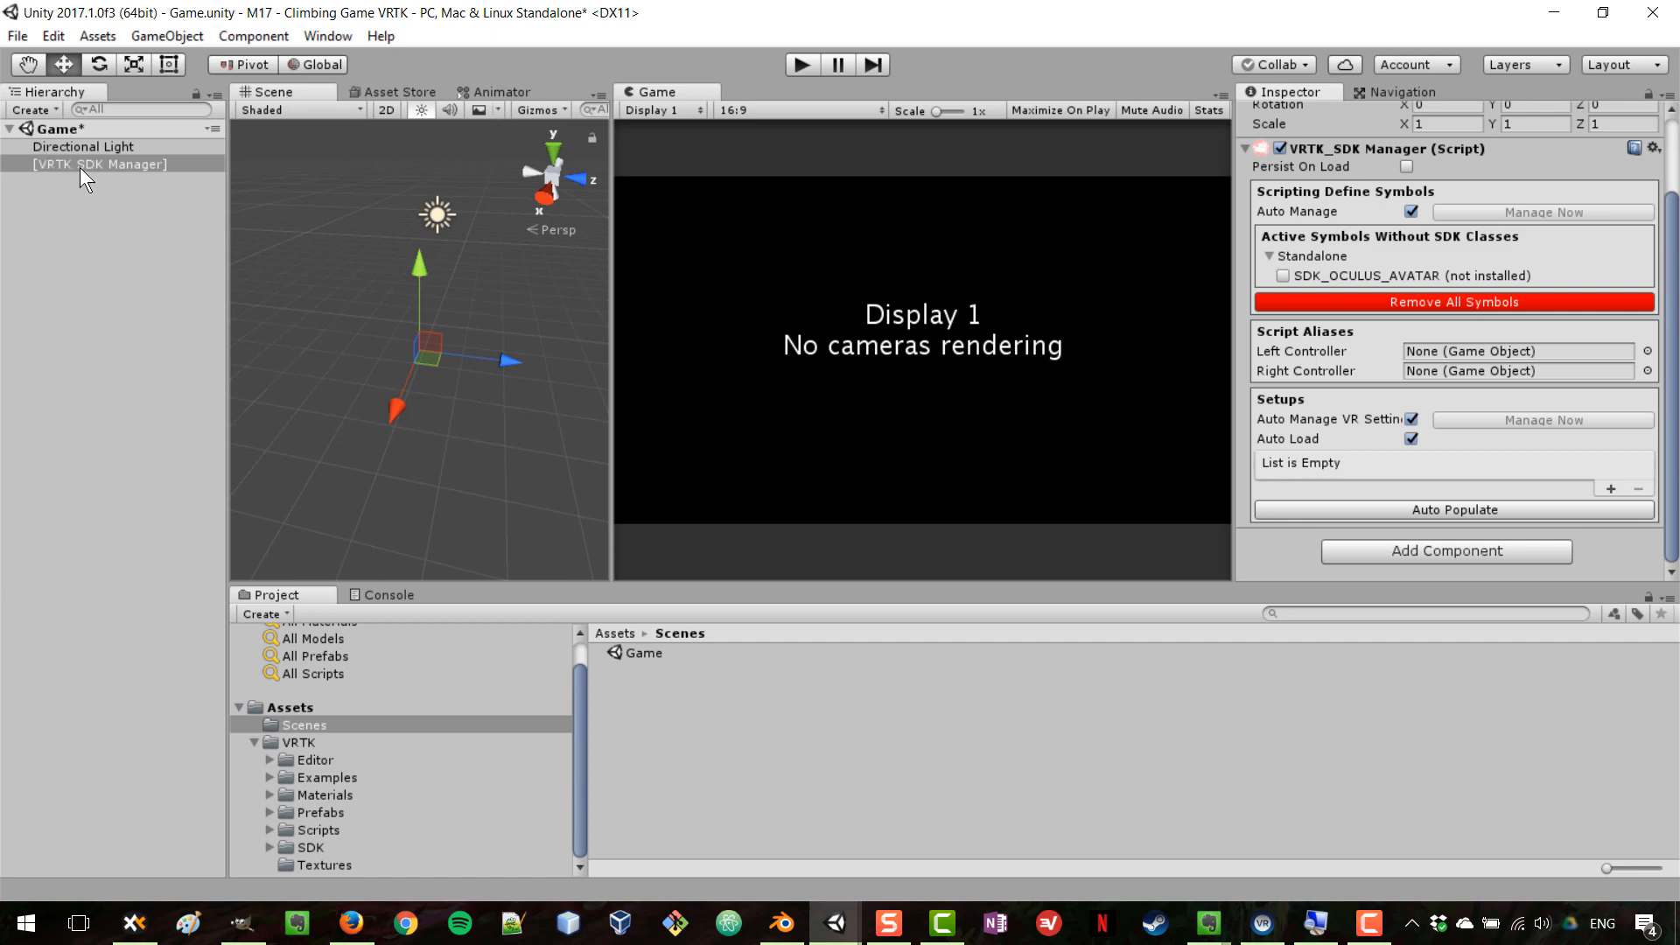
Step: Create an empty child object under [VRTK SDK Manager] and name it Simulator
right_click(126, 161)
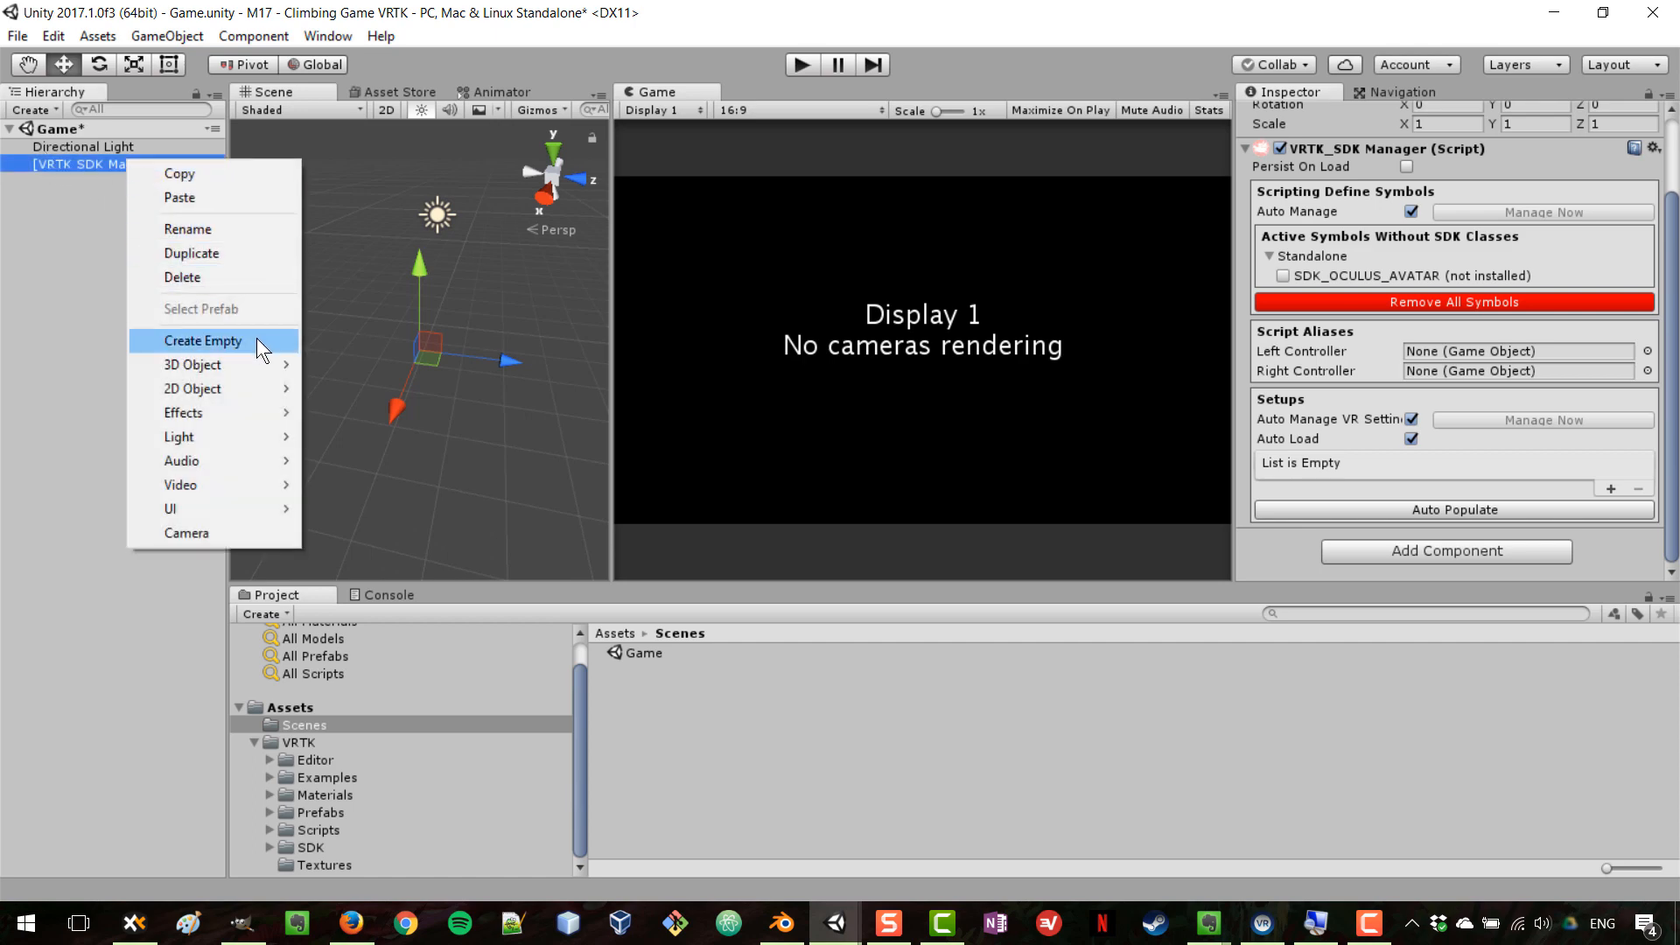
left_click(256, 340)
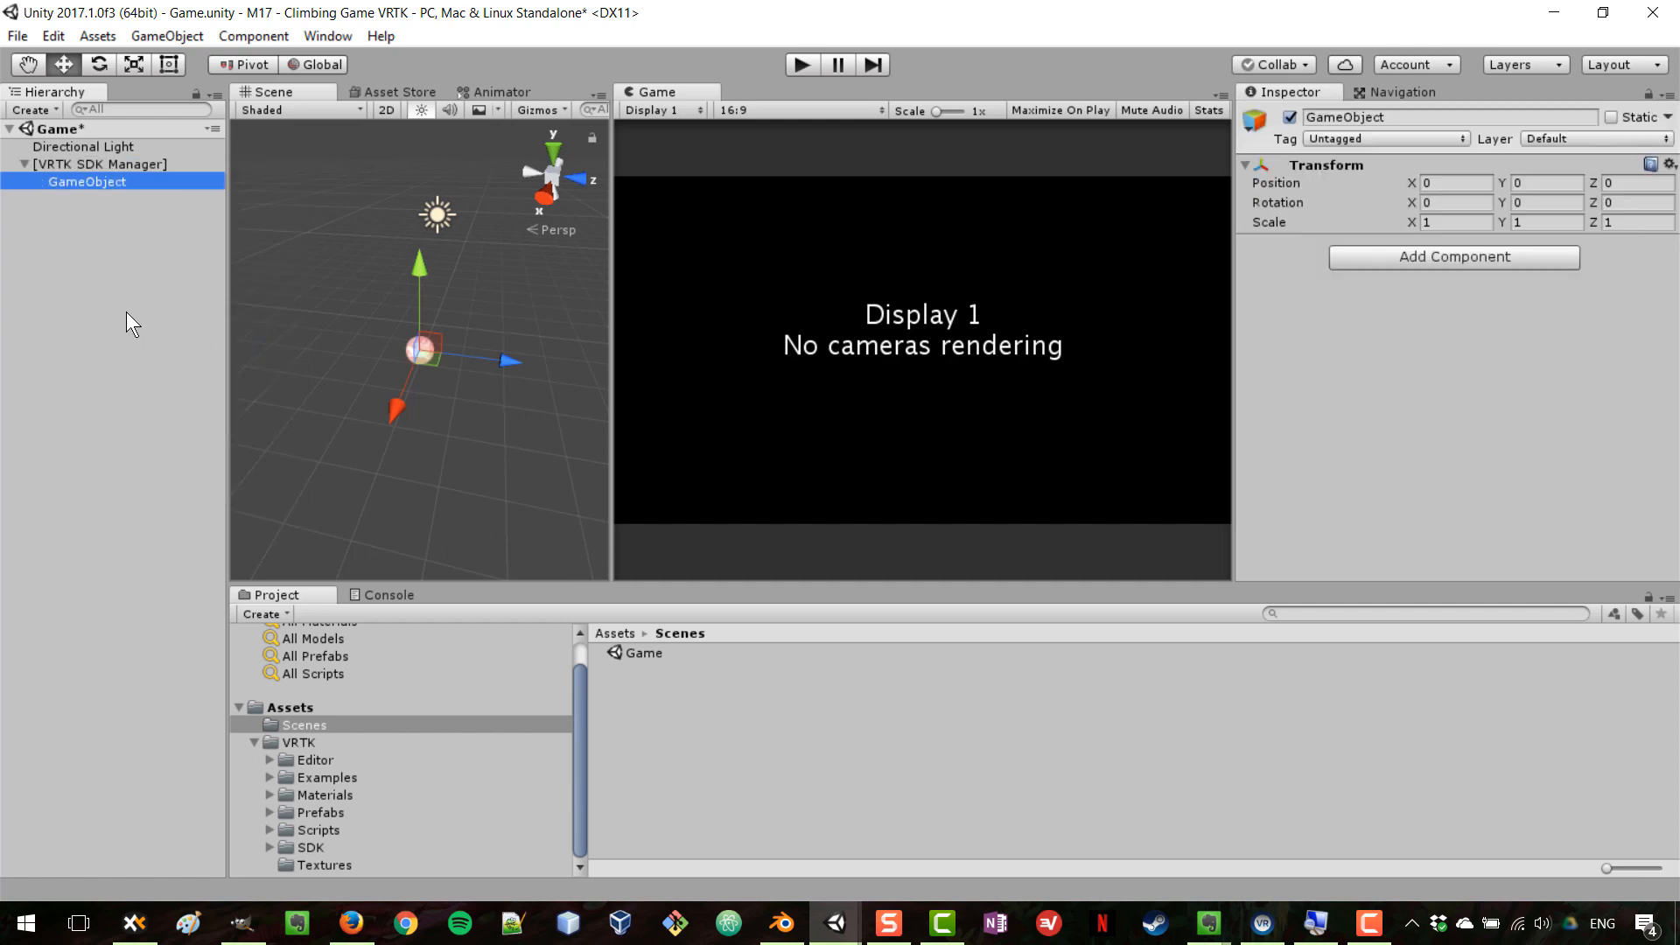
key("F2")
type("Simul")
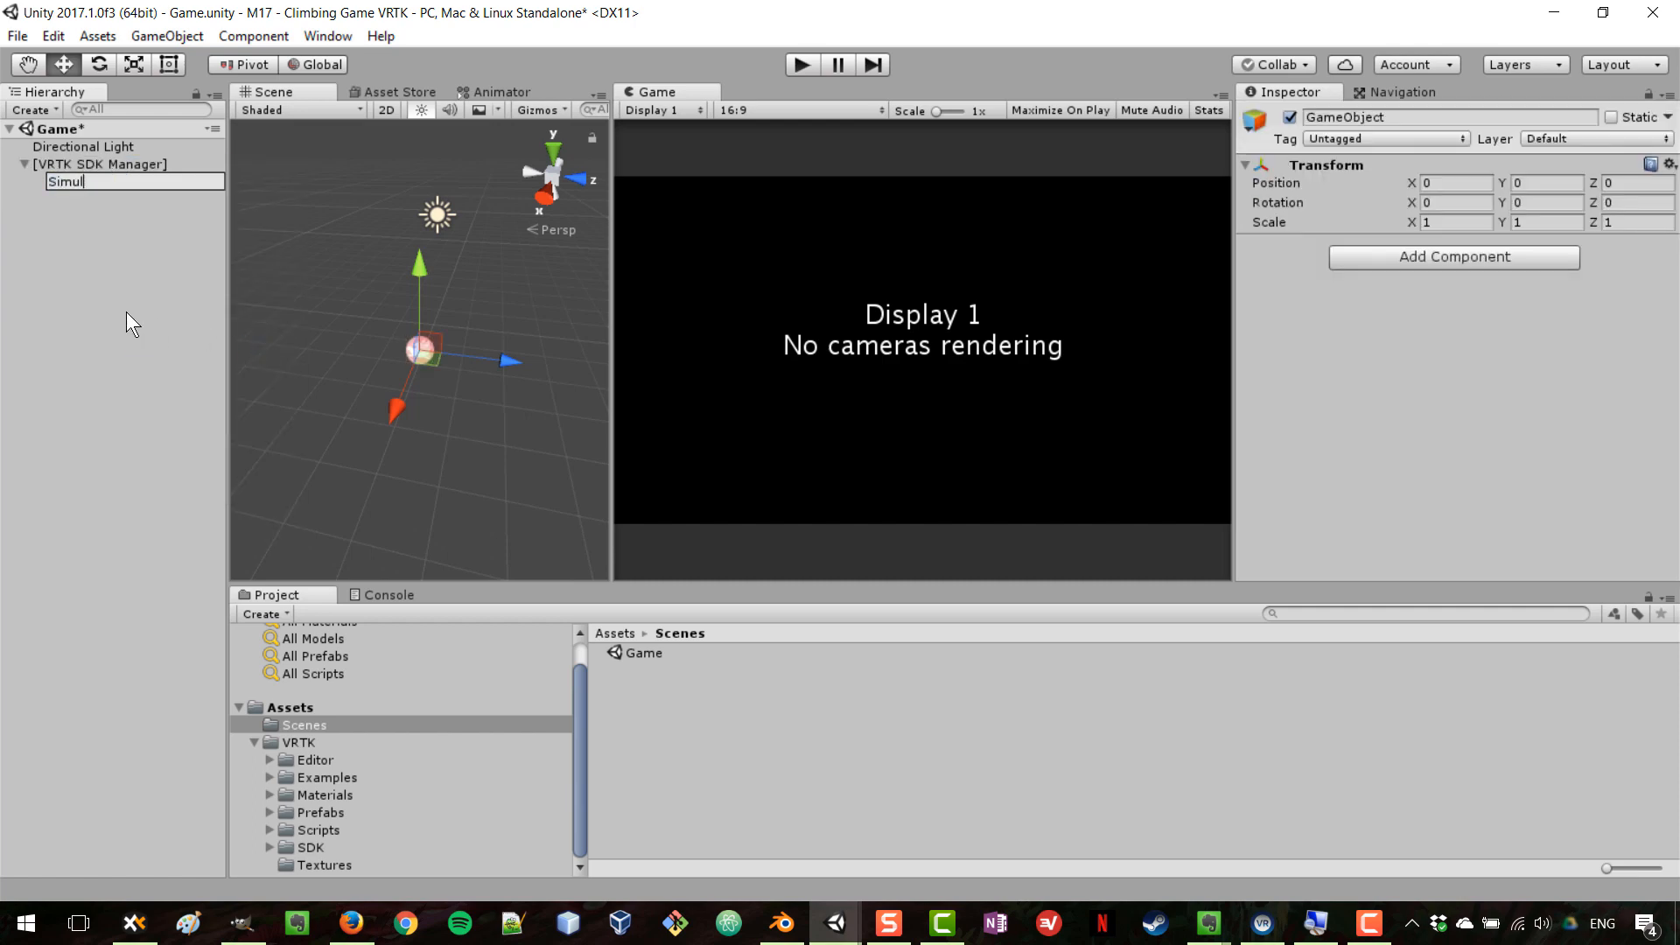
type("ator SDK")
key("shift+Left")
key("shift+Left")
key("shift+Left")
key("shift+Left")
key("BackSpace")
key("Return")
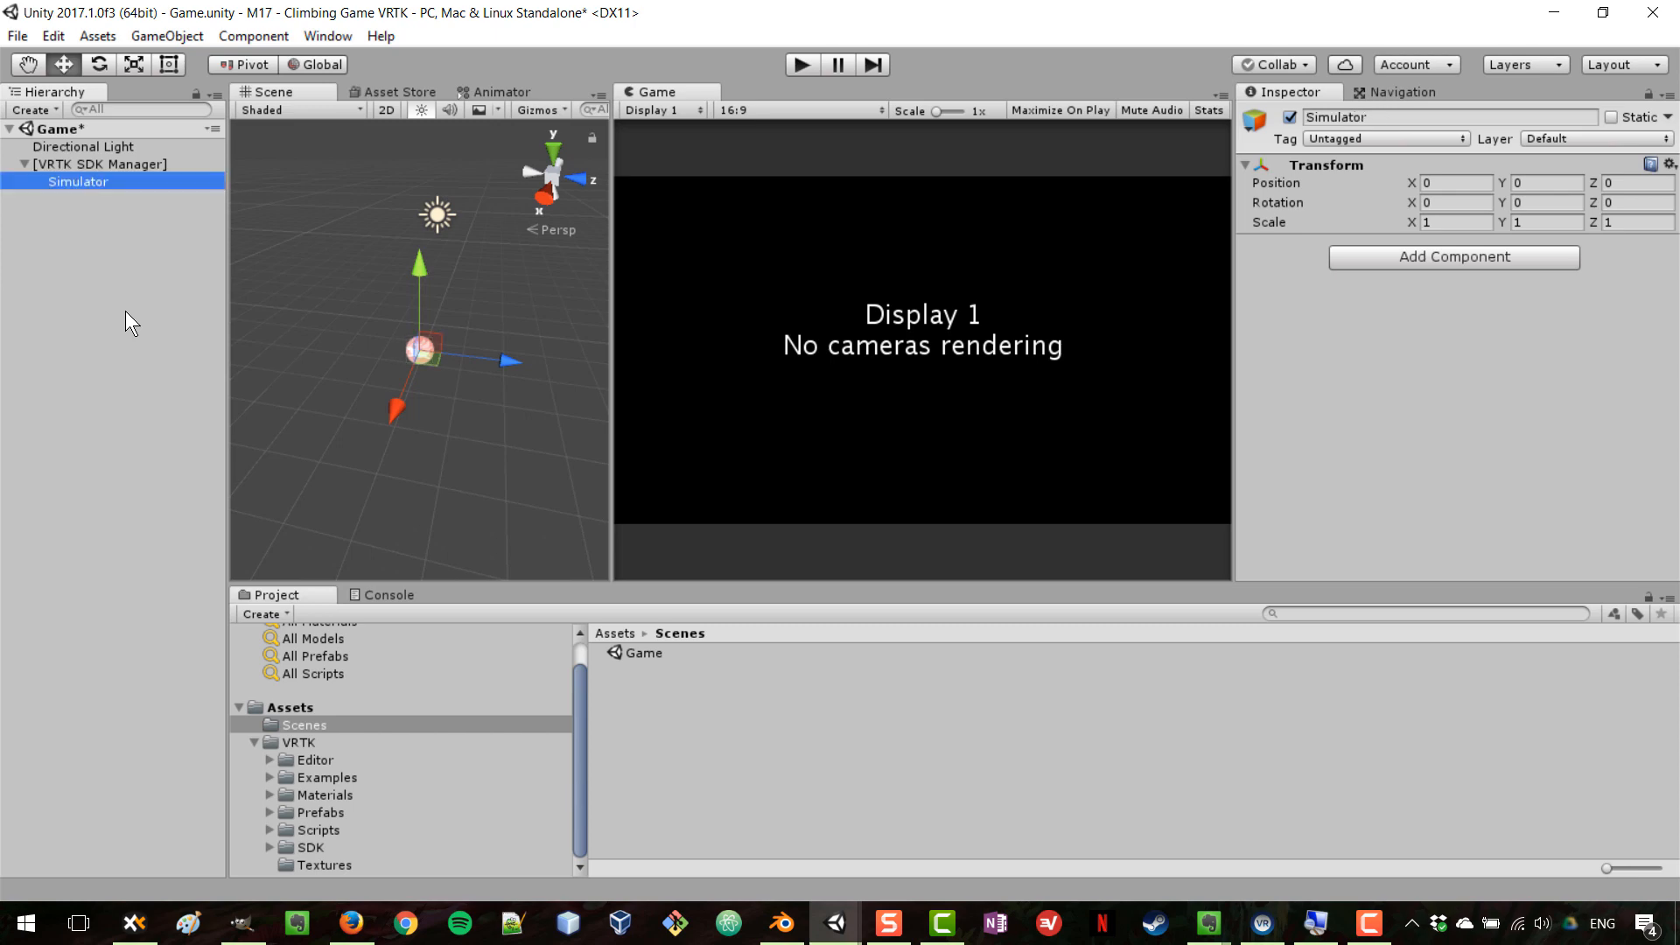
right_click(89, 161)
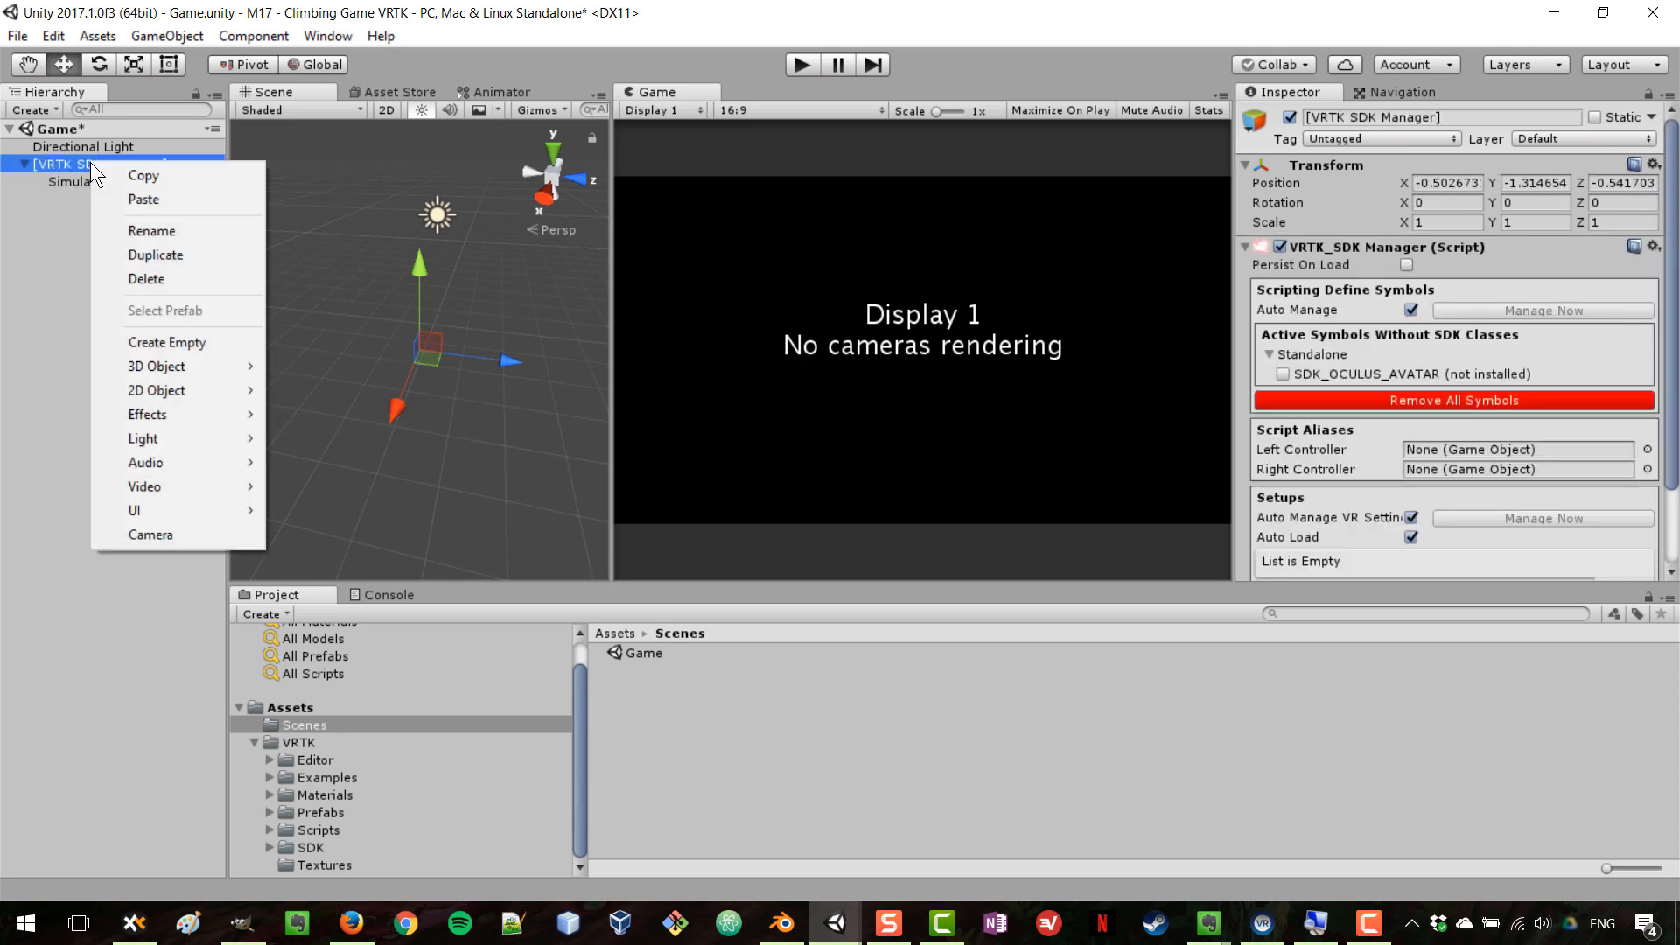
left_click(45, 278)
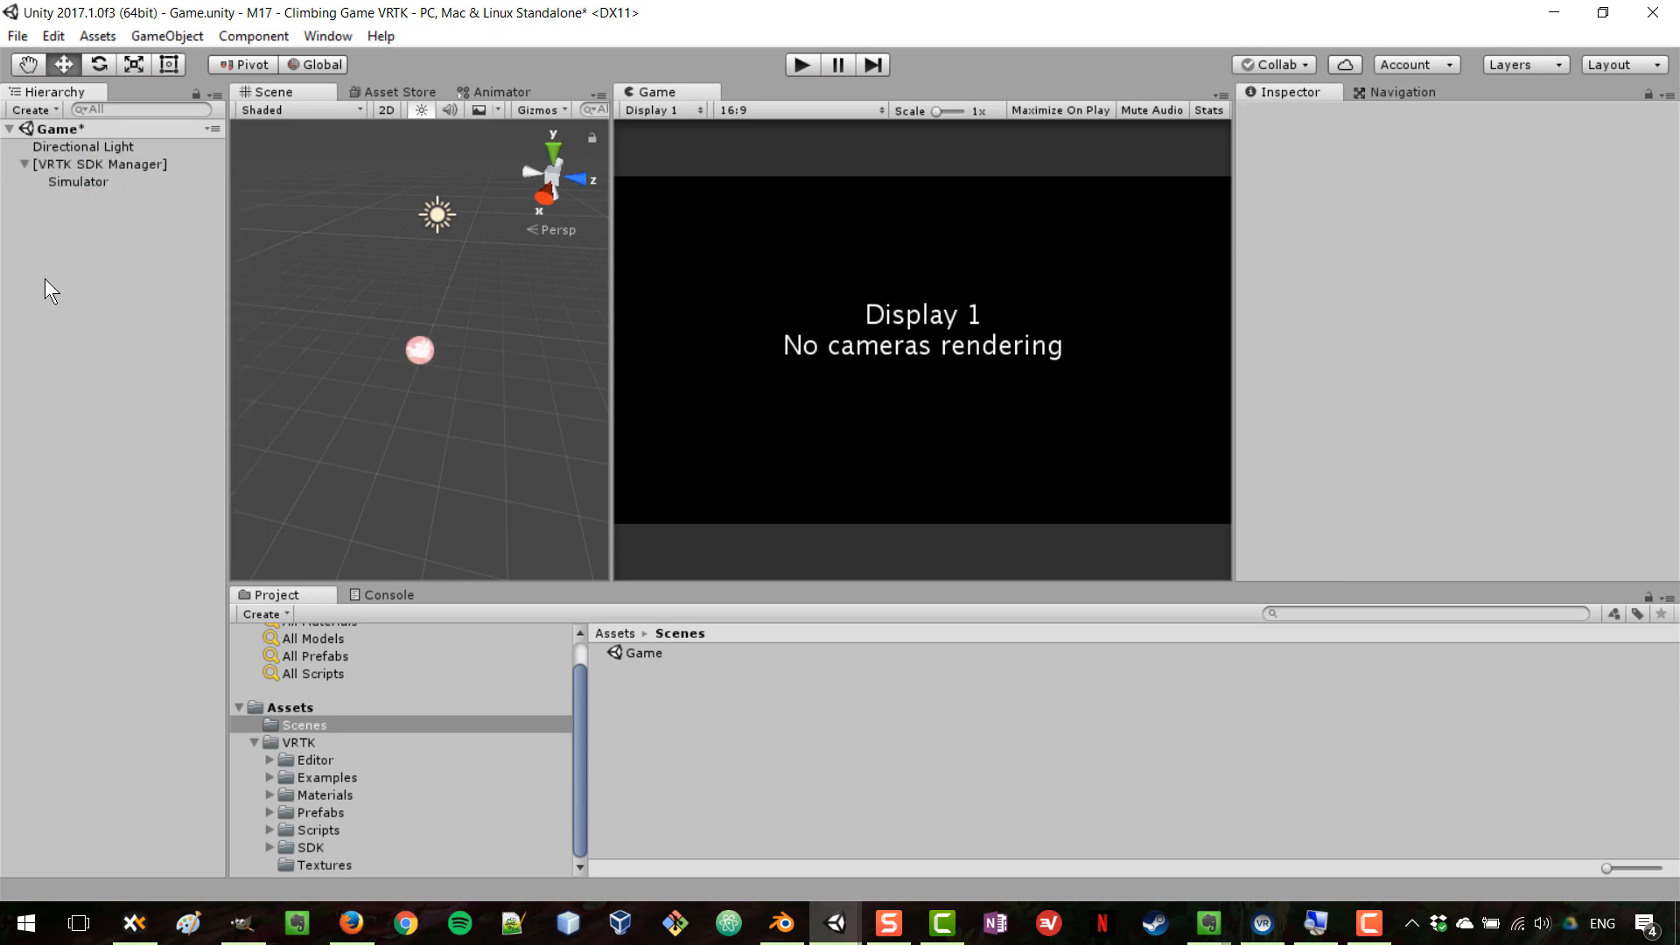
Step: Add the VRTK_SDK Setup component to the Simulator object
left_click(80, 180)
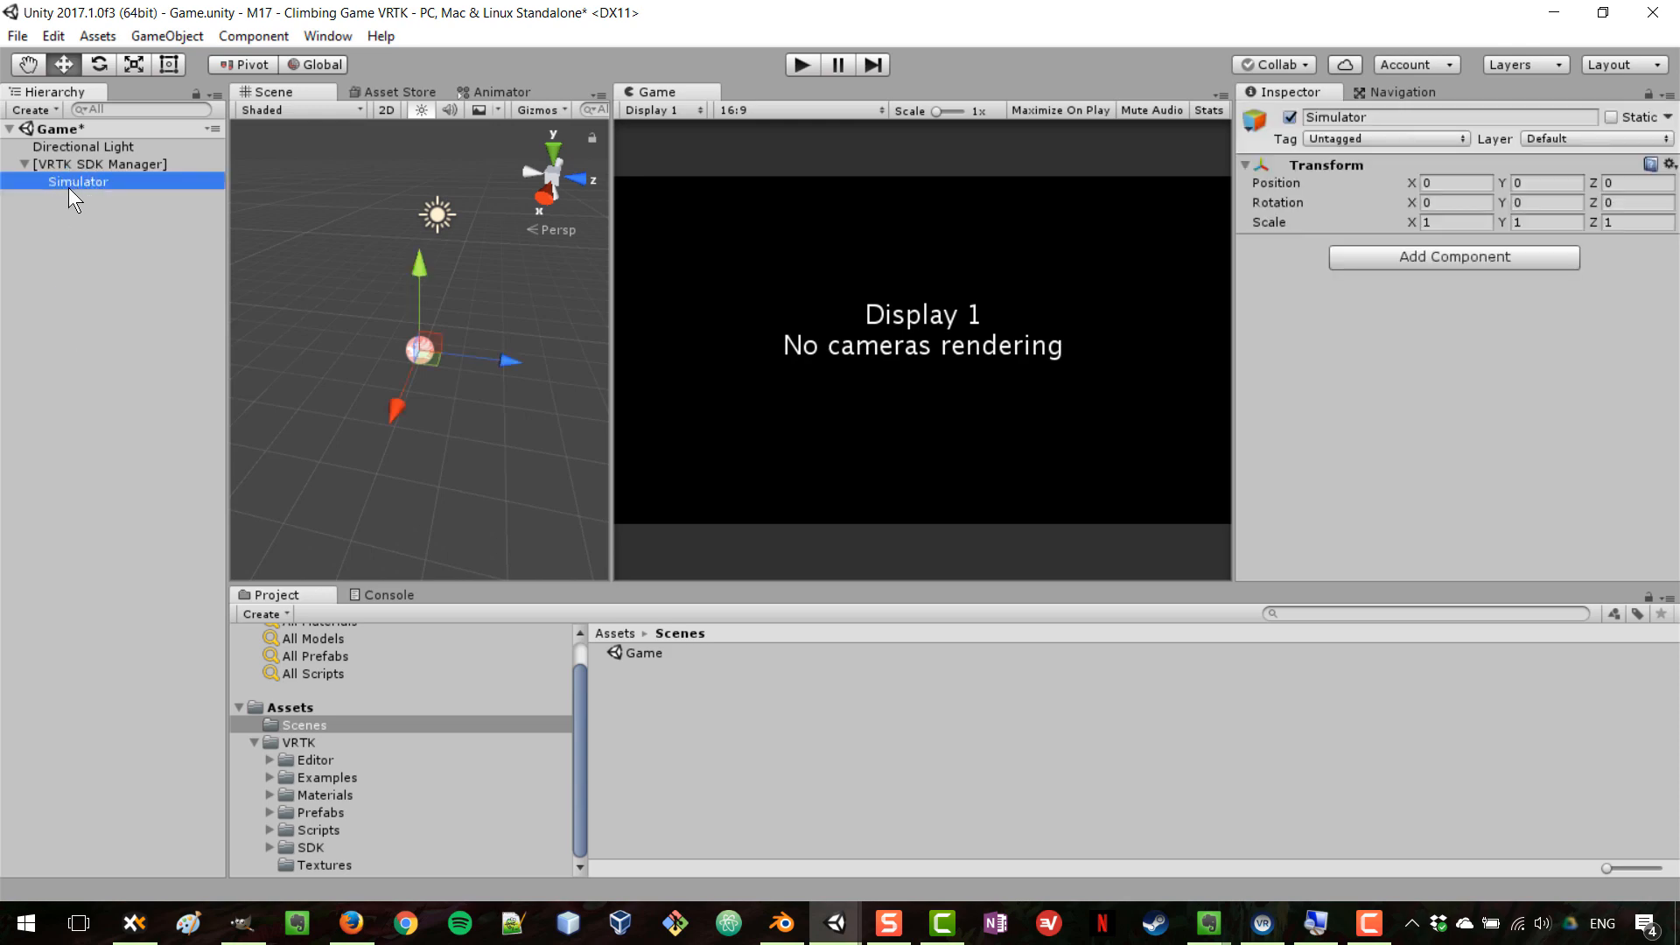
left_click(1468, 256)
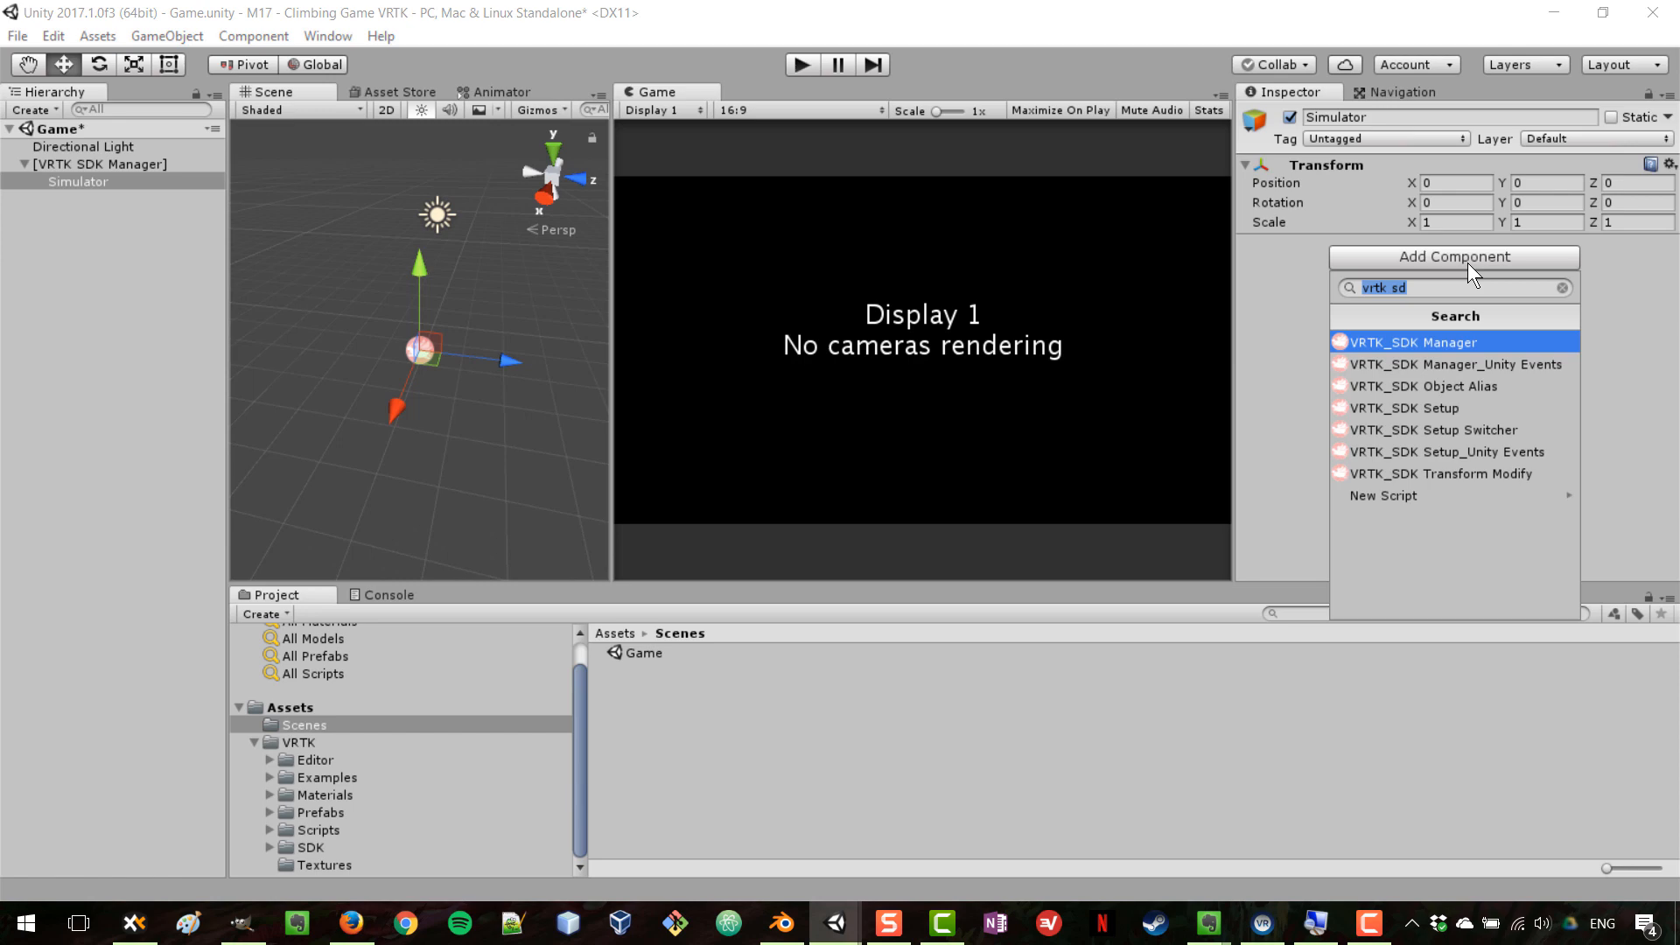
left_click(1471, 408)
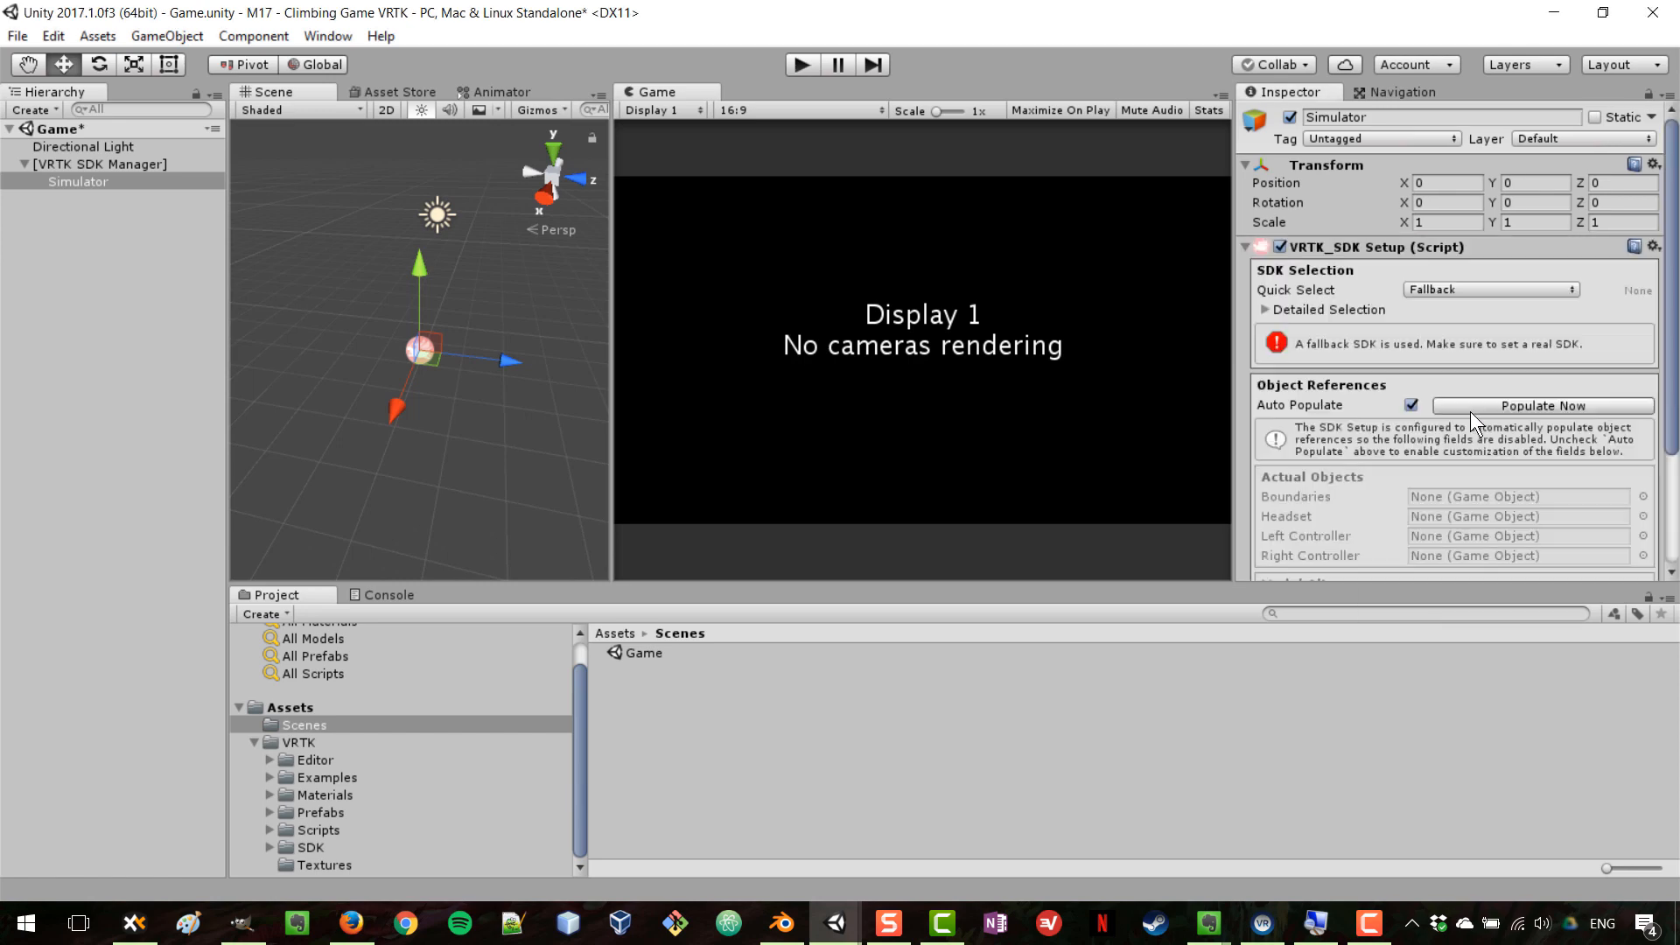
scroll(1309, 333, "down", 2)
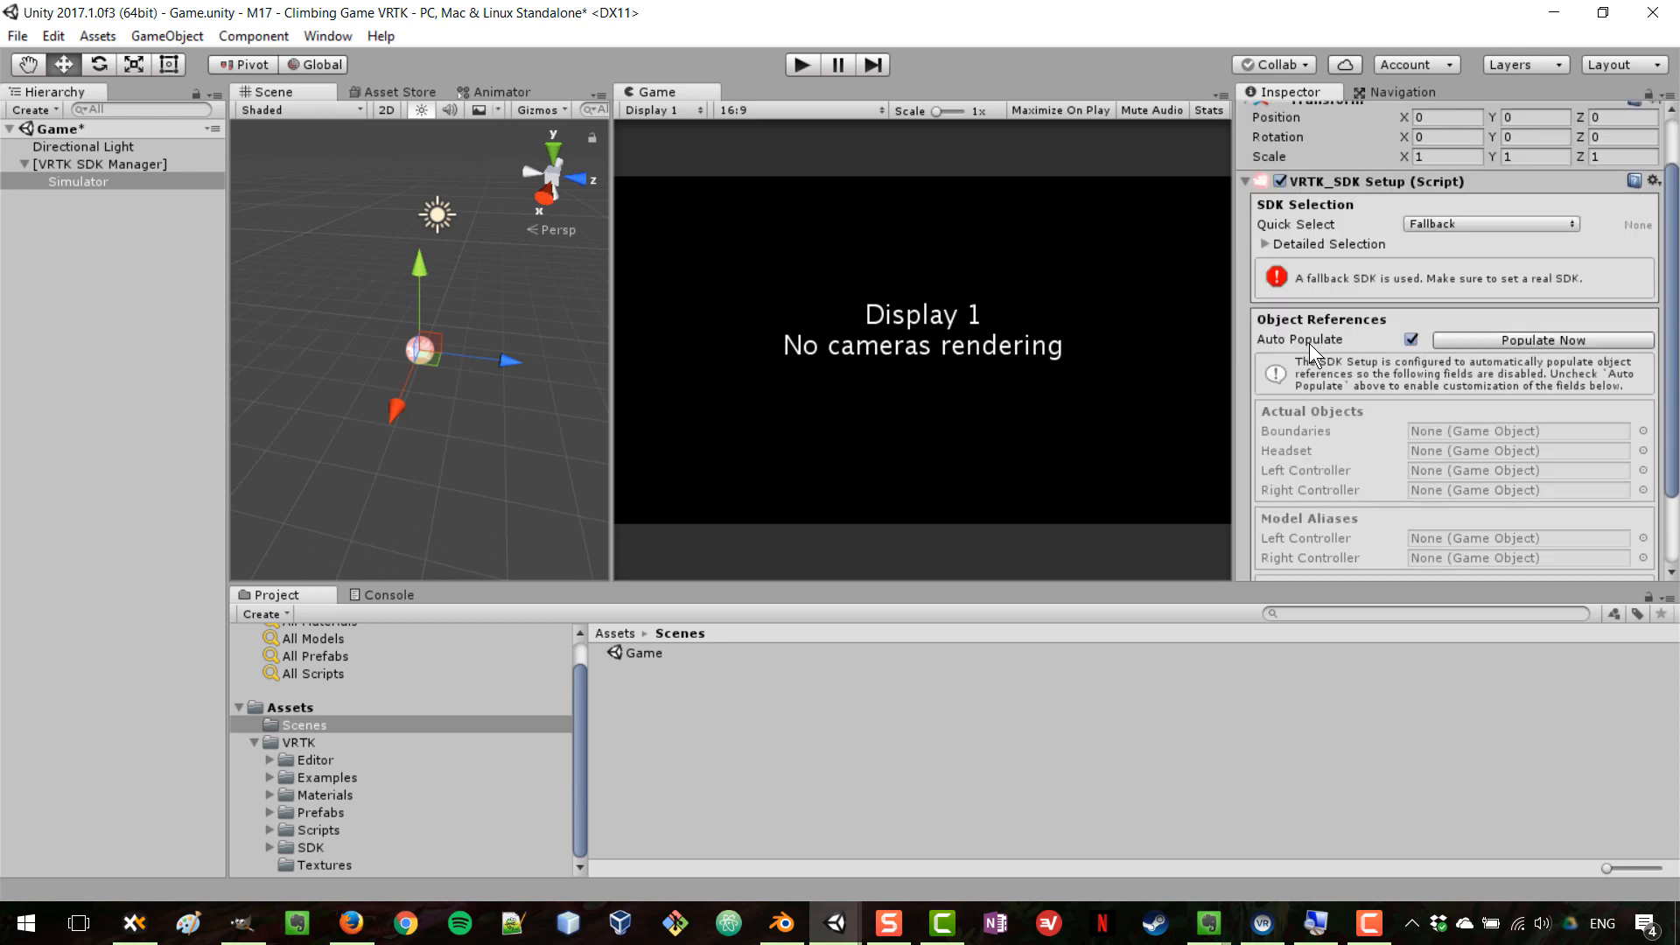
Step: Set the SDK Setup's Quick Select option to Simulator on the Simulator object, then deselect it
left_click(1444, 225)
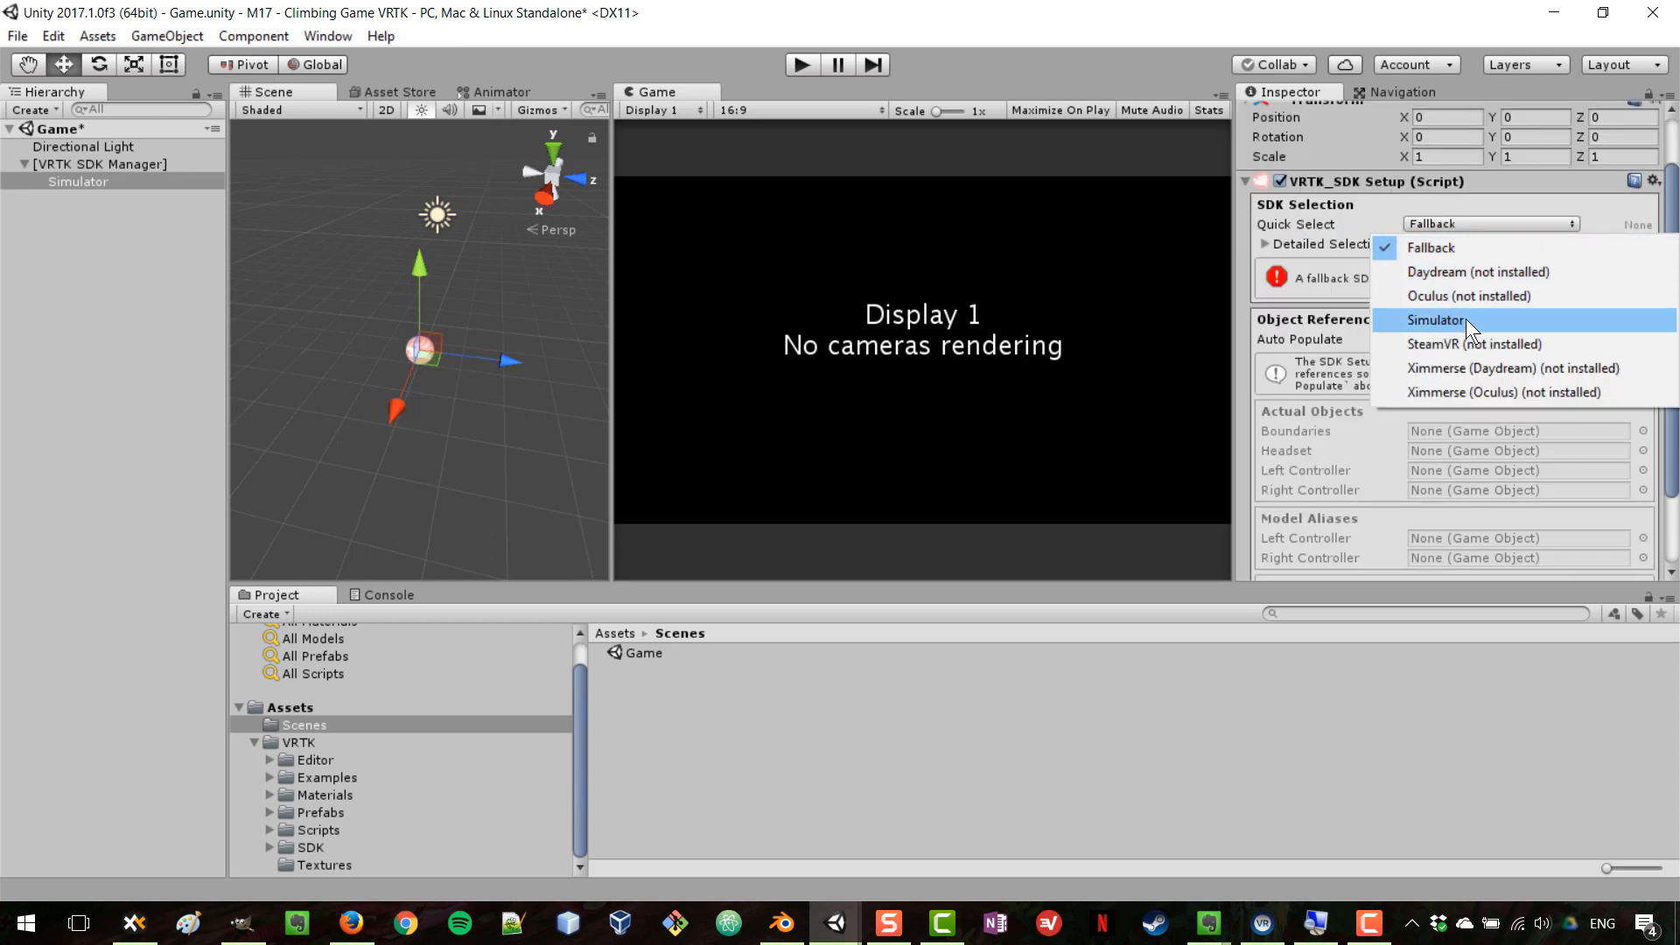
left_click(1489, 317)
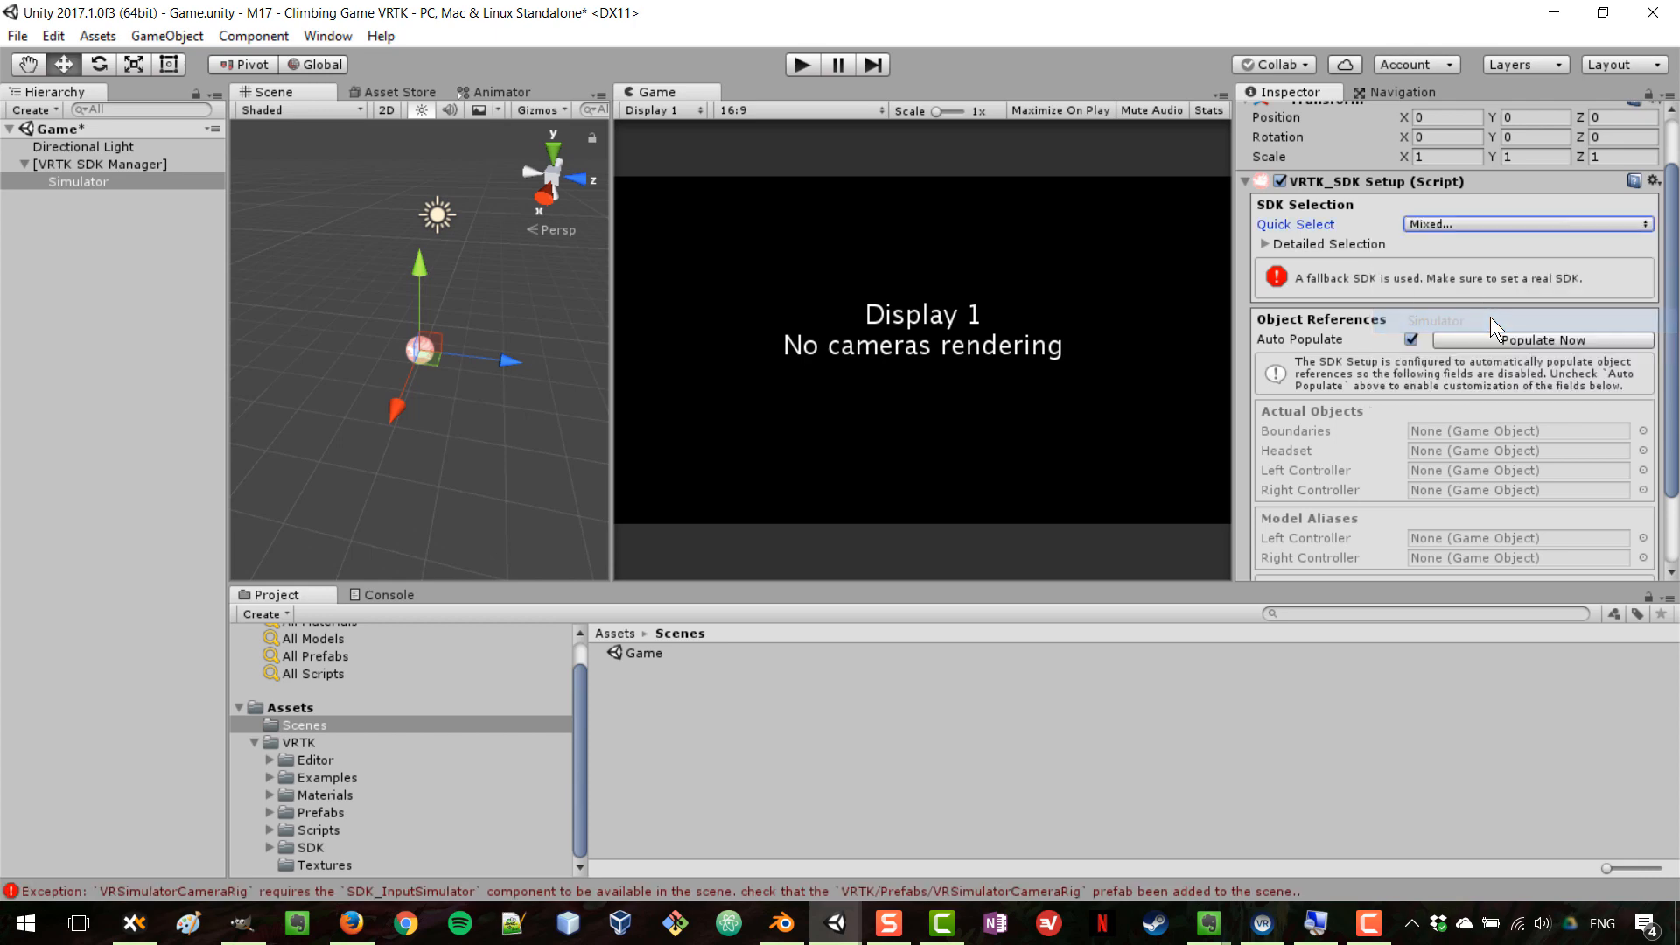
left_click(1456, 222)
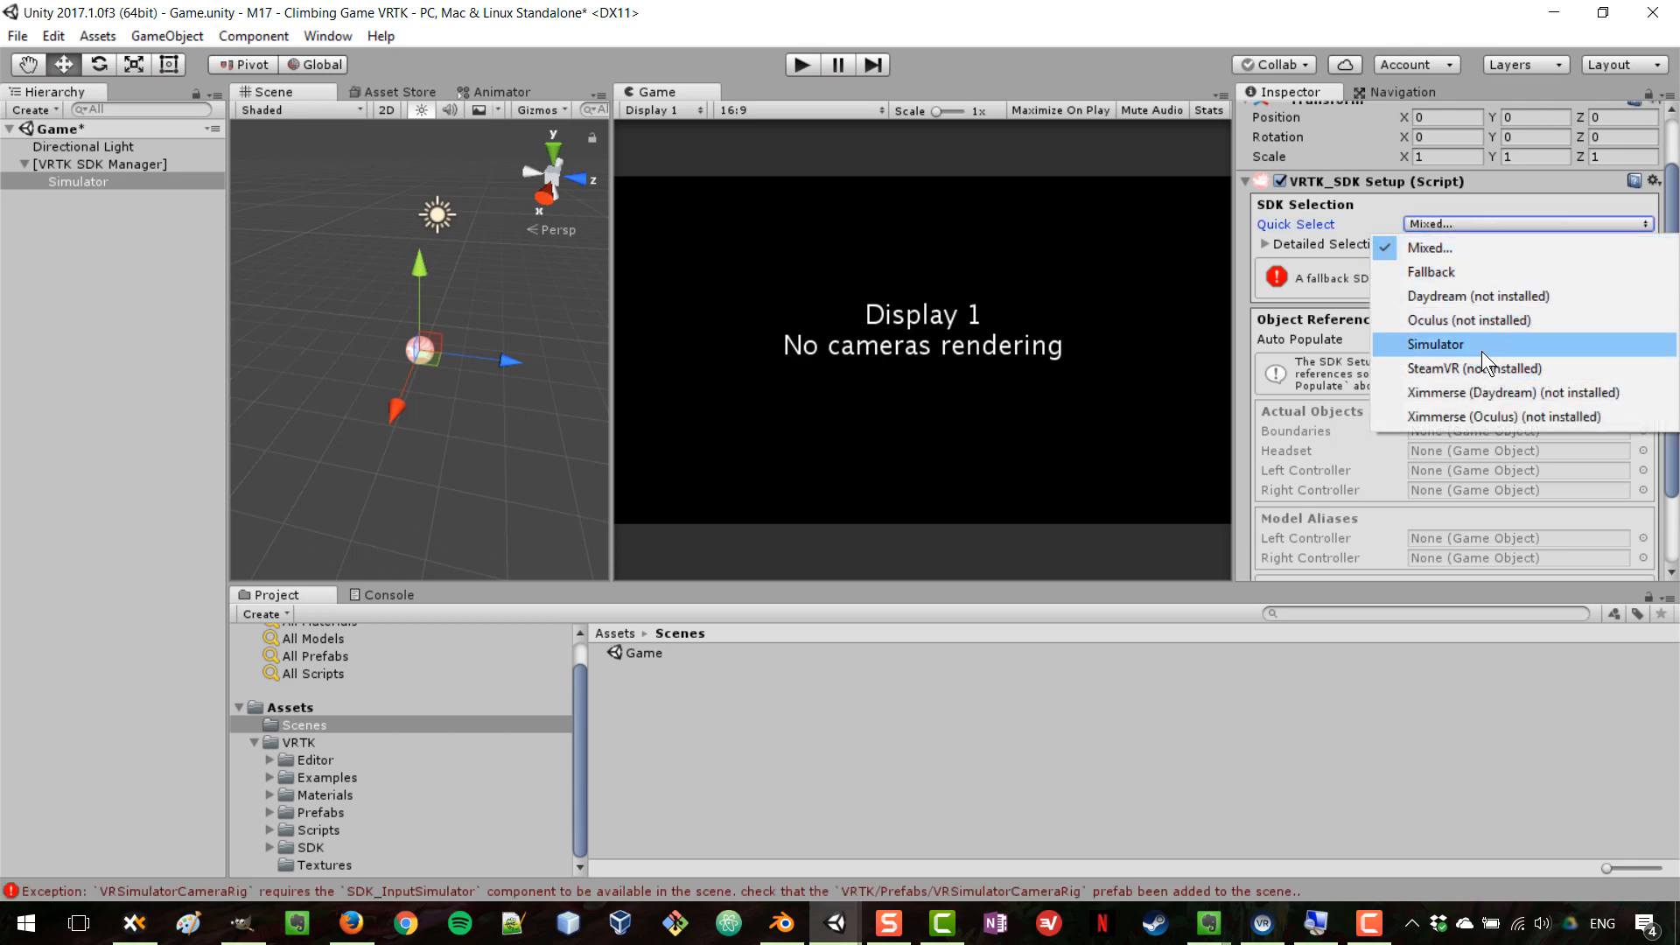
left_click(1482, 347)
left_click(1465, 222)
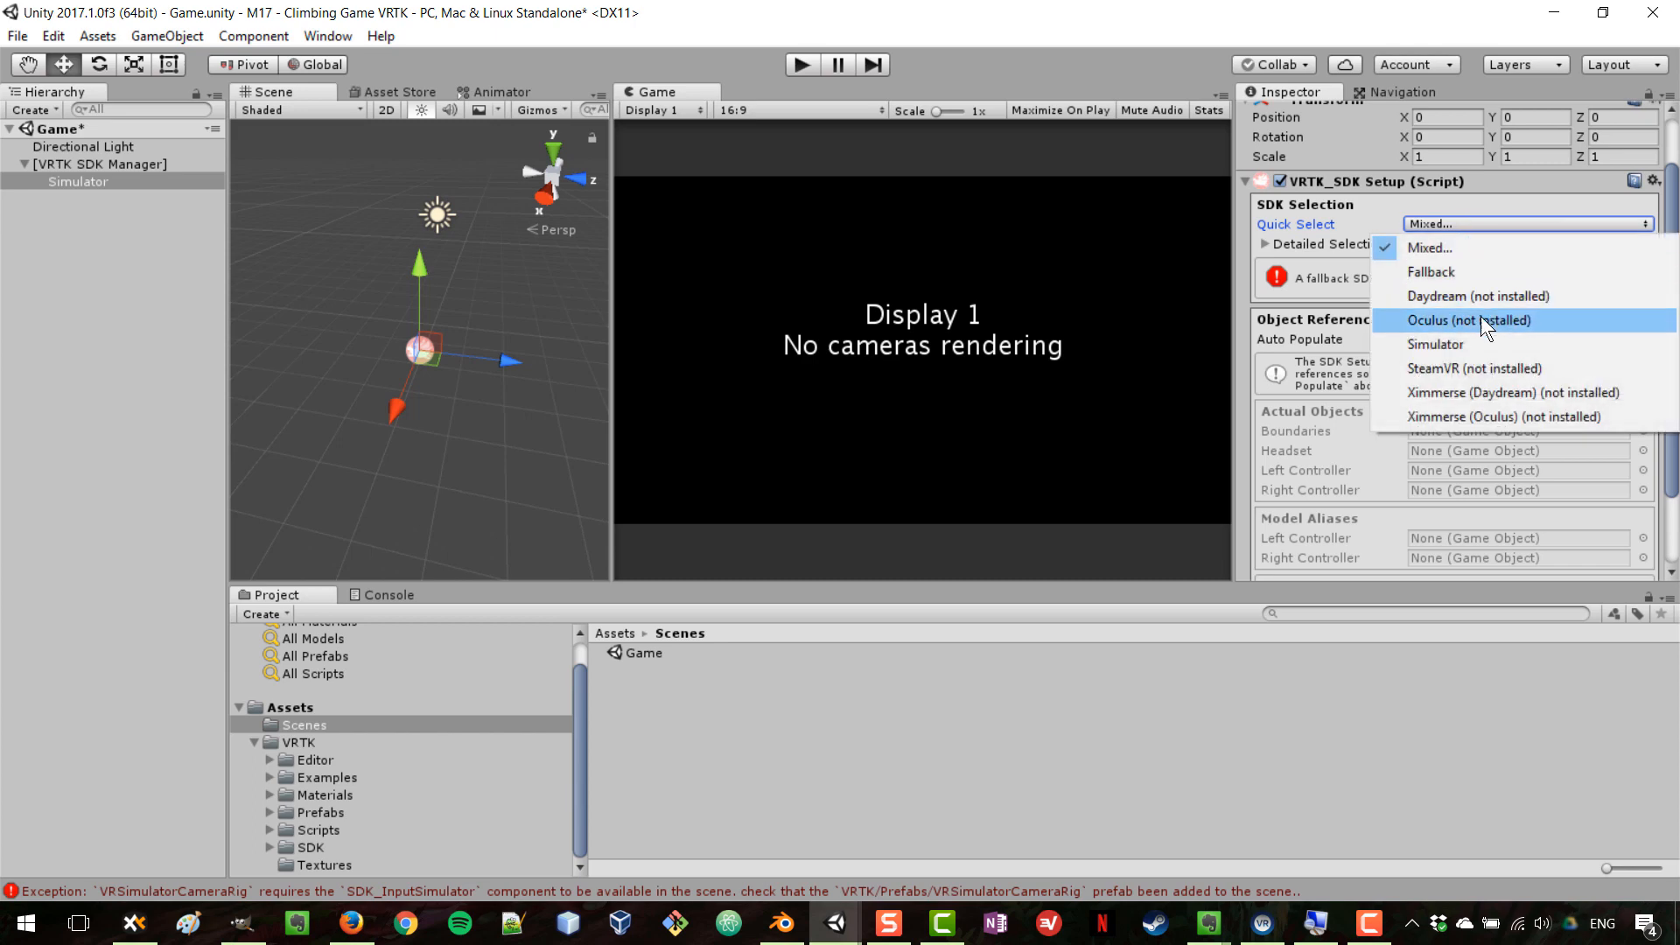
left_click(1490, 345)
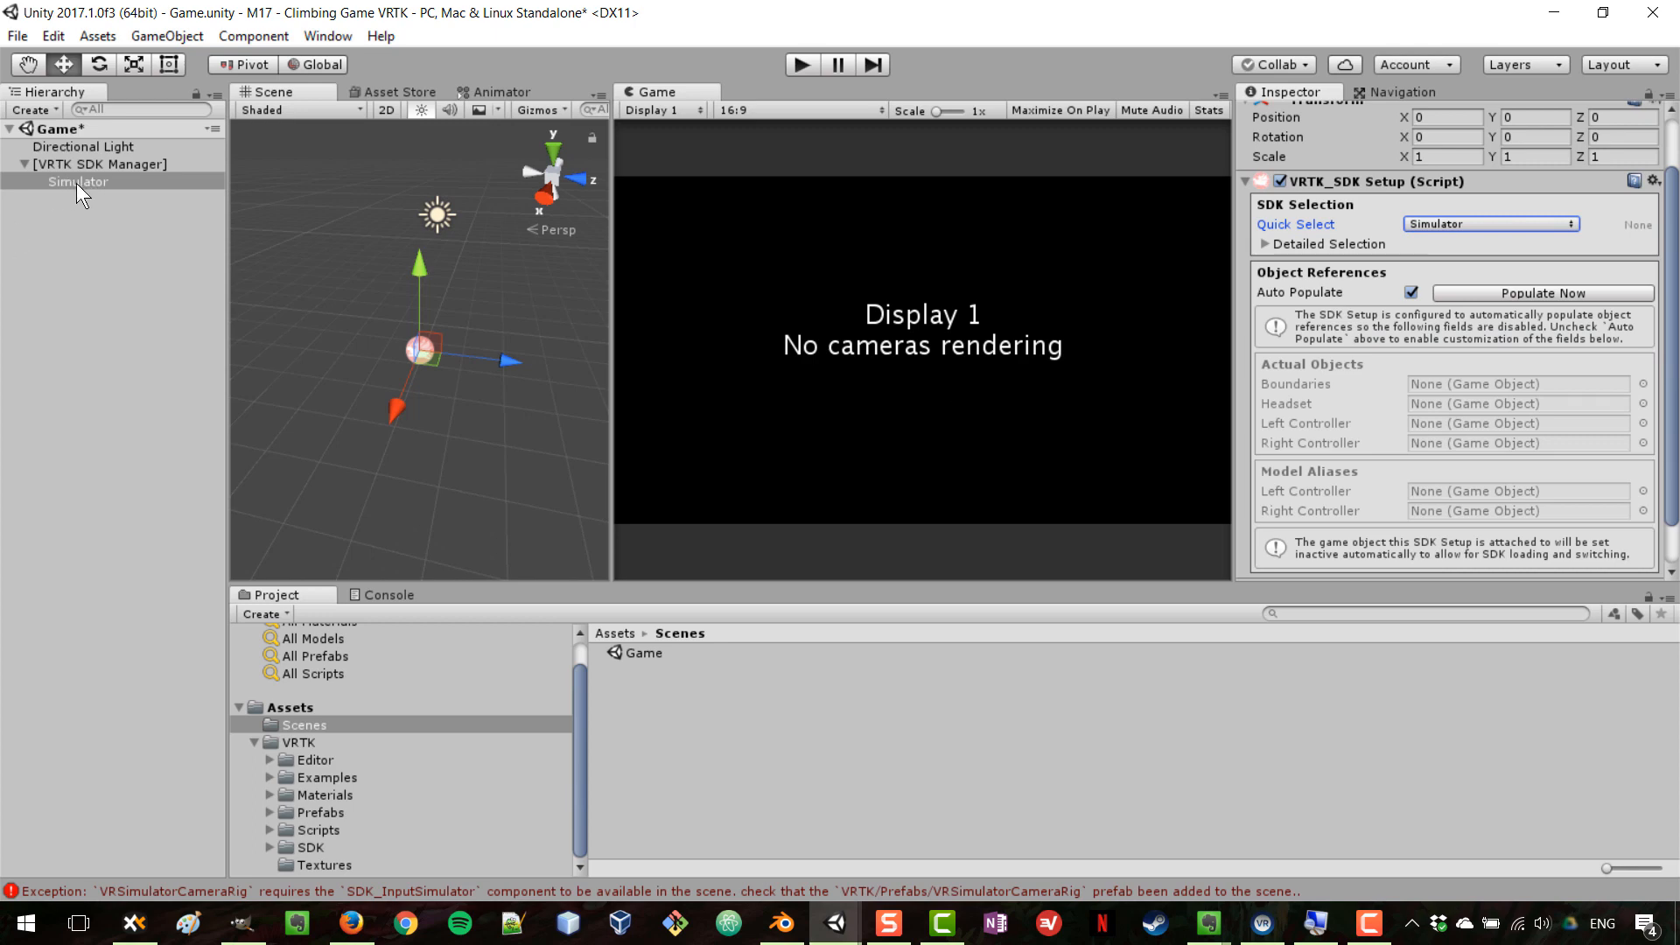
left_click(98, 275)
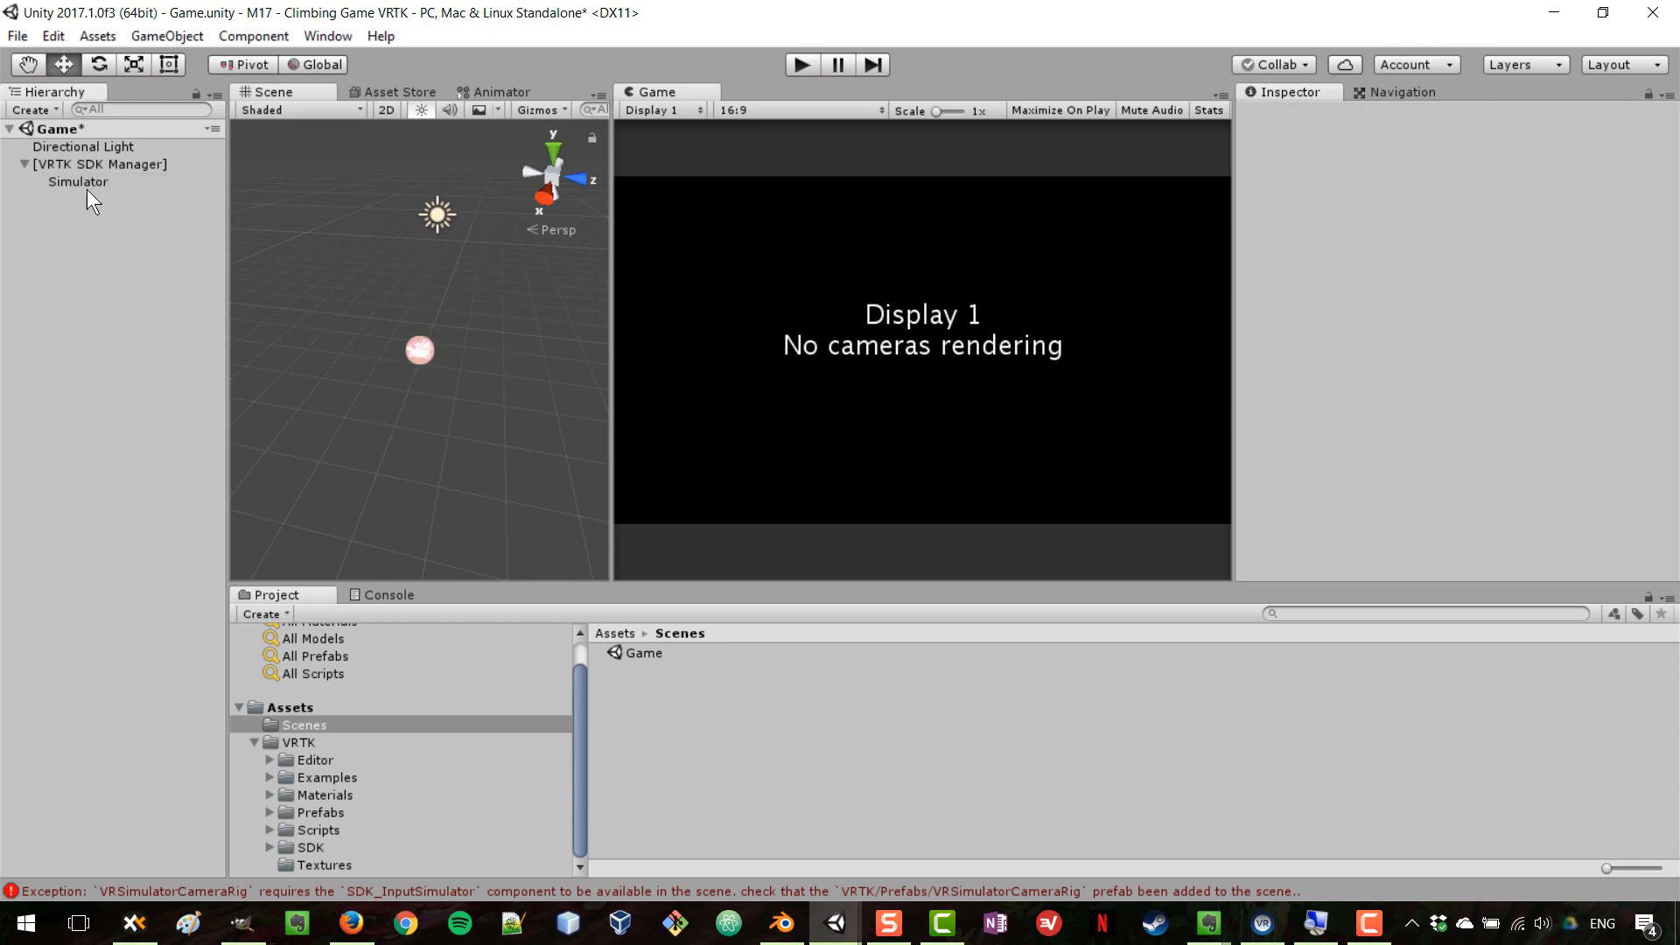
Step: Place the VRSimulatorCameraRig prefab from VRTK's Prefabs folder under the Simulator object and review its input and key binding settings
left_click(298, 740)
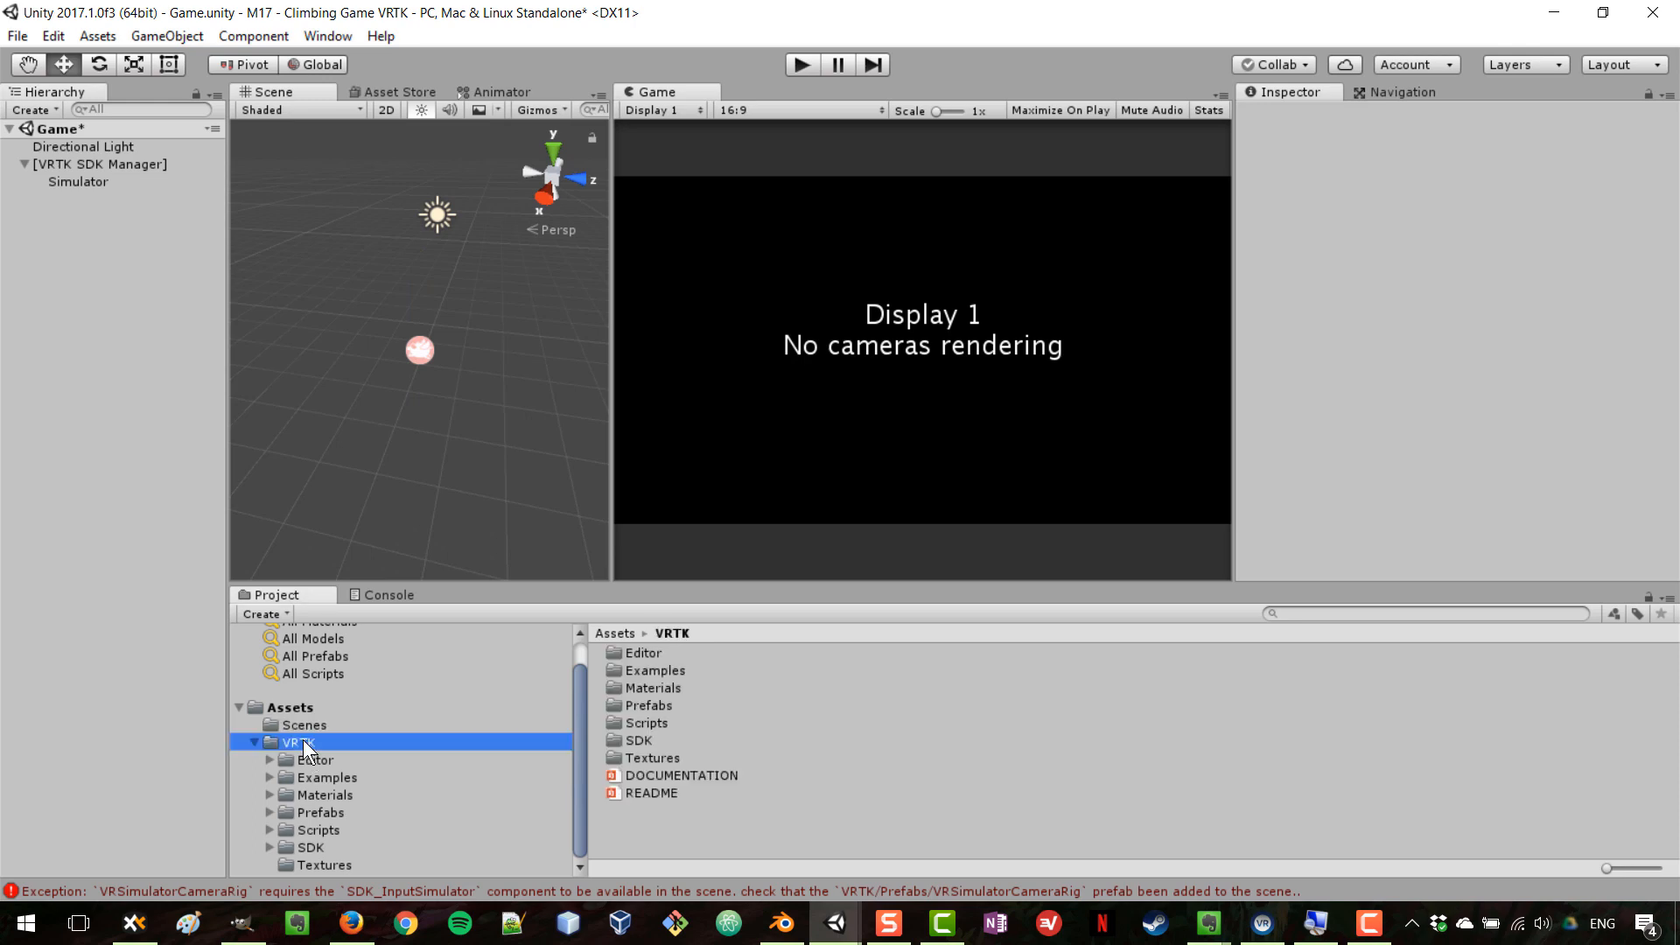
left_click(317, 809)
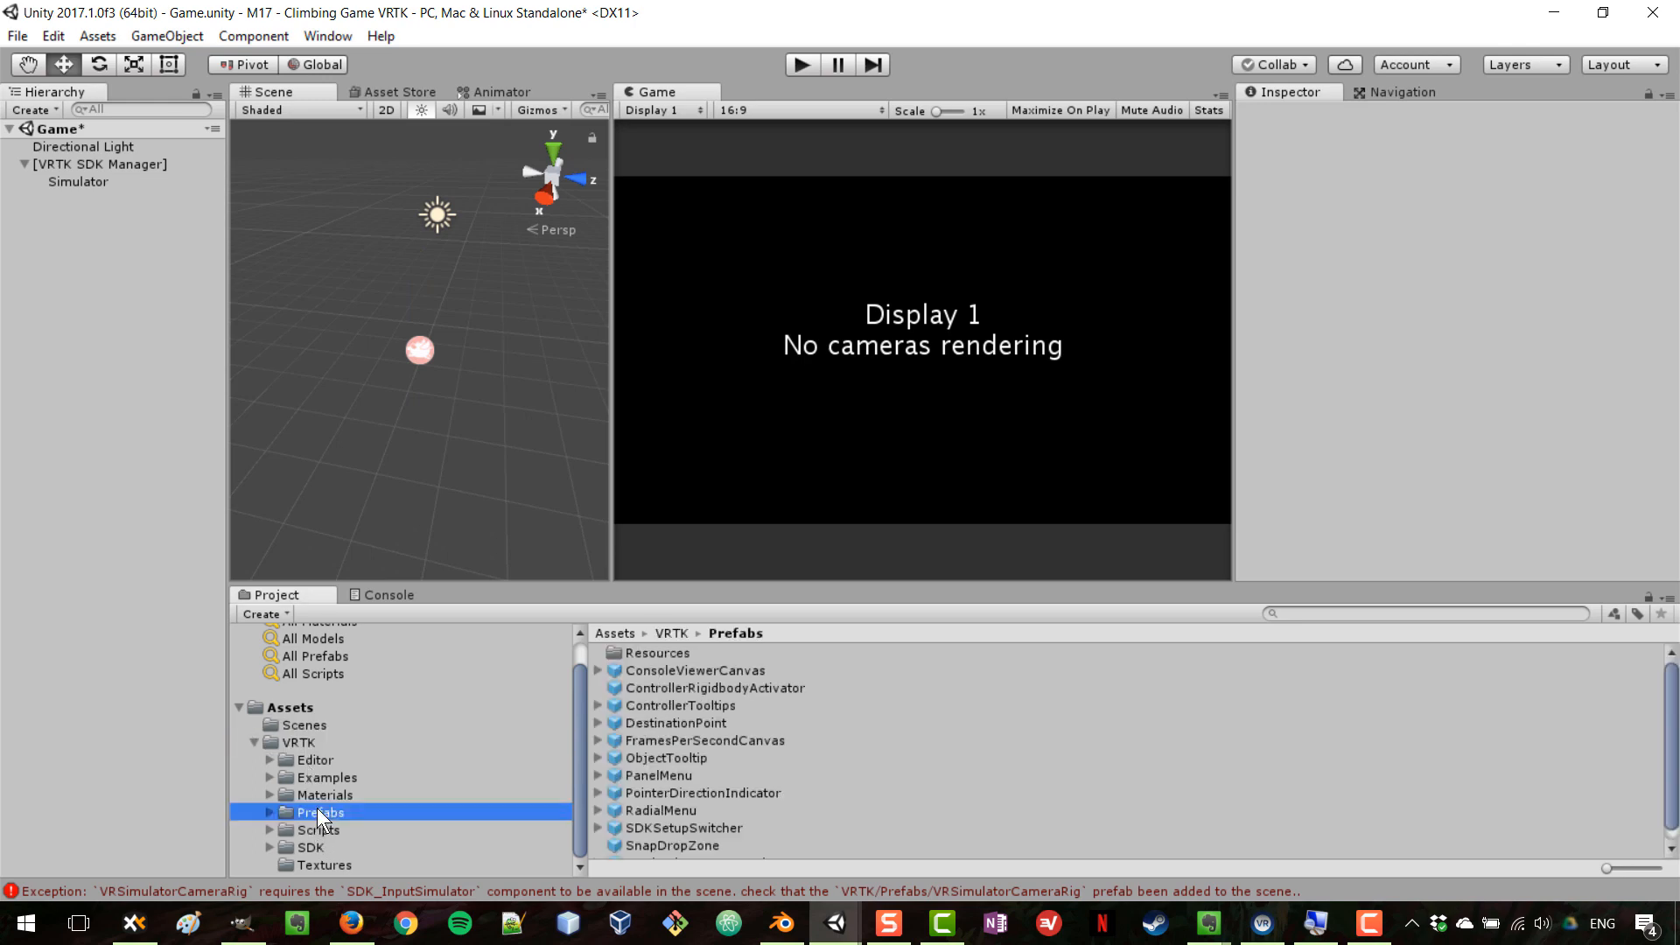
scroll(823, 739, "down", 1)
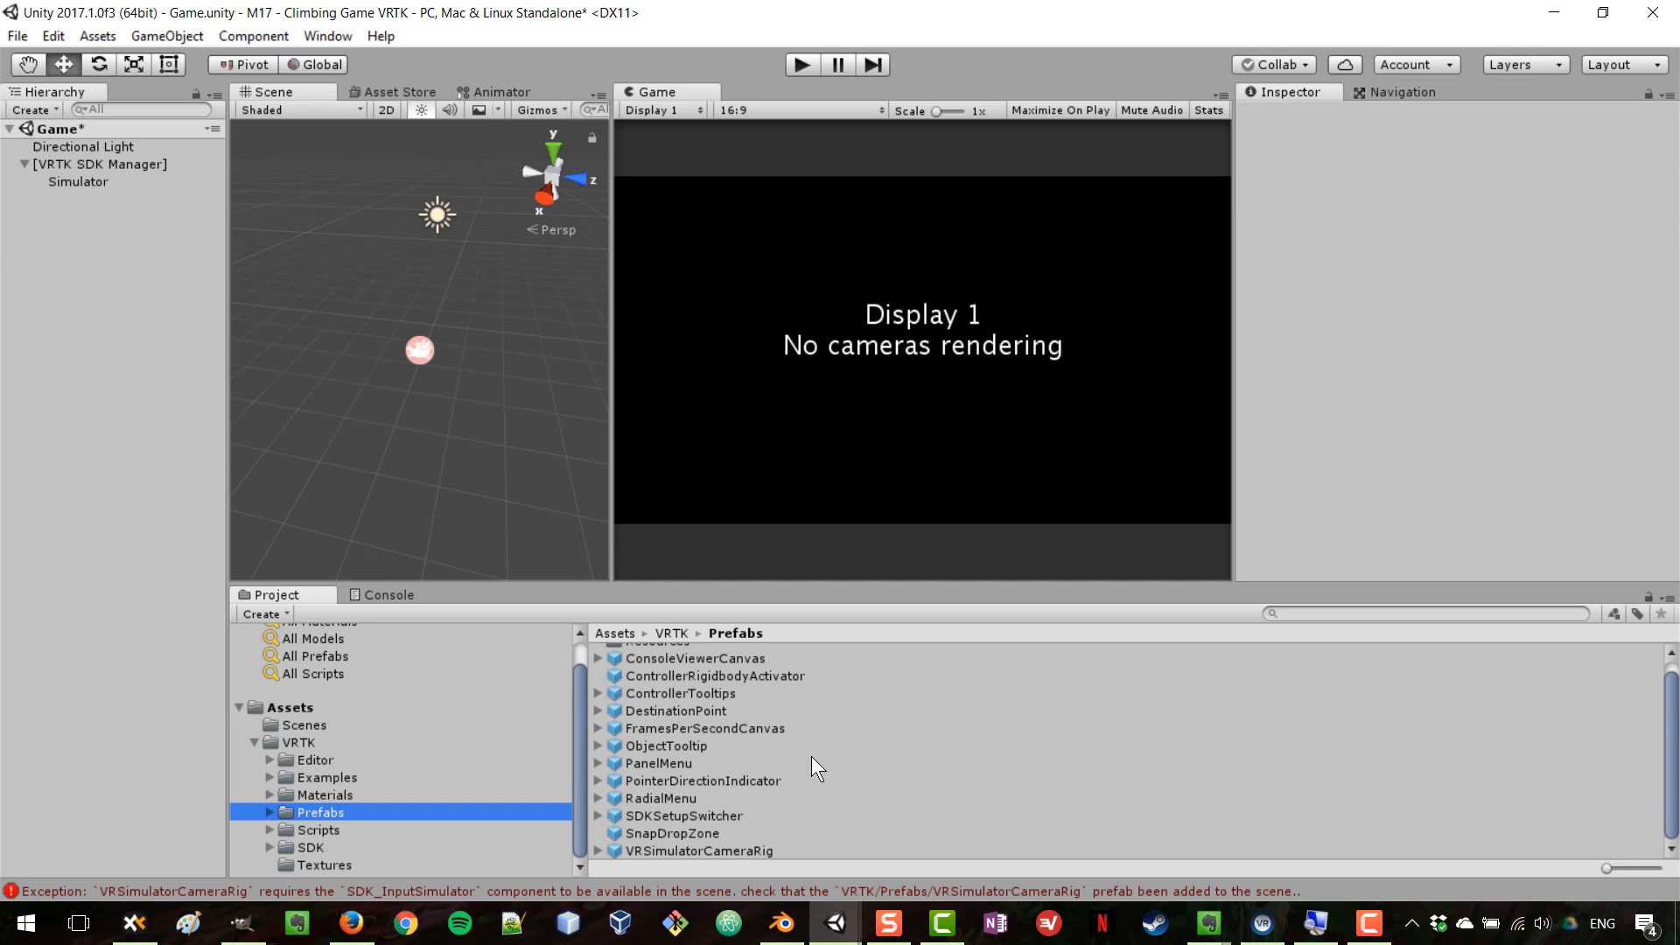
left_click(692, 850)
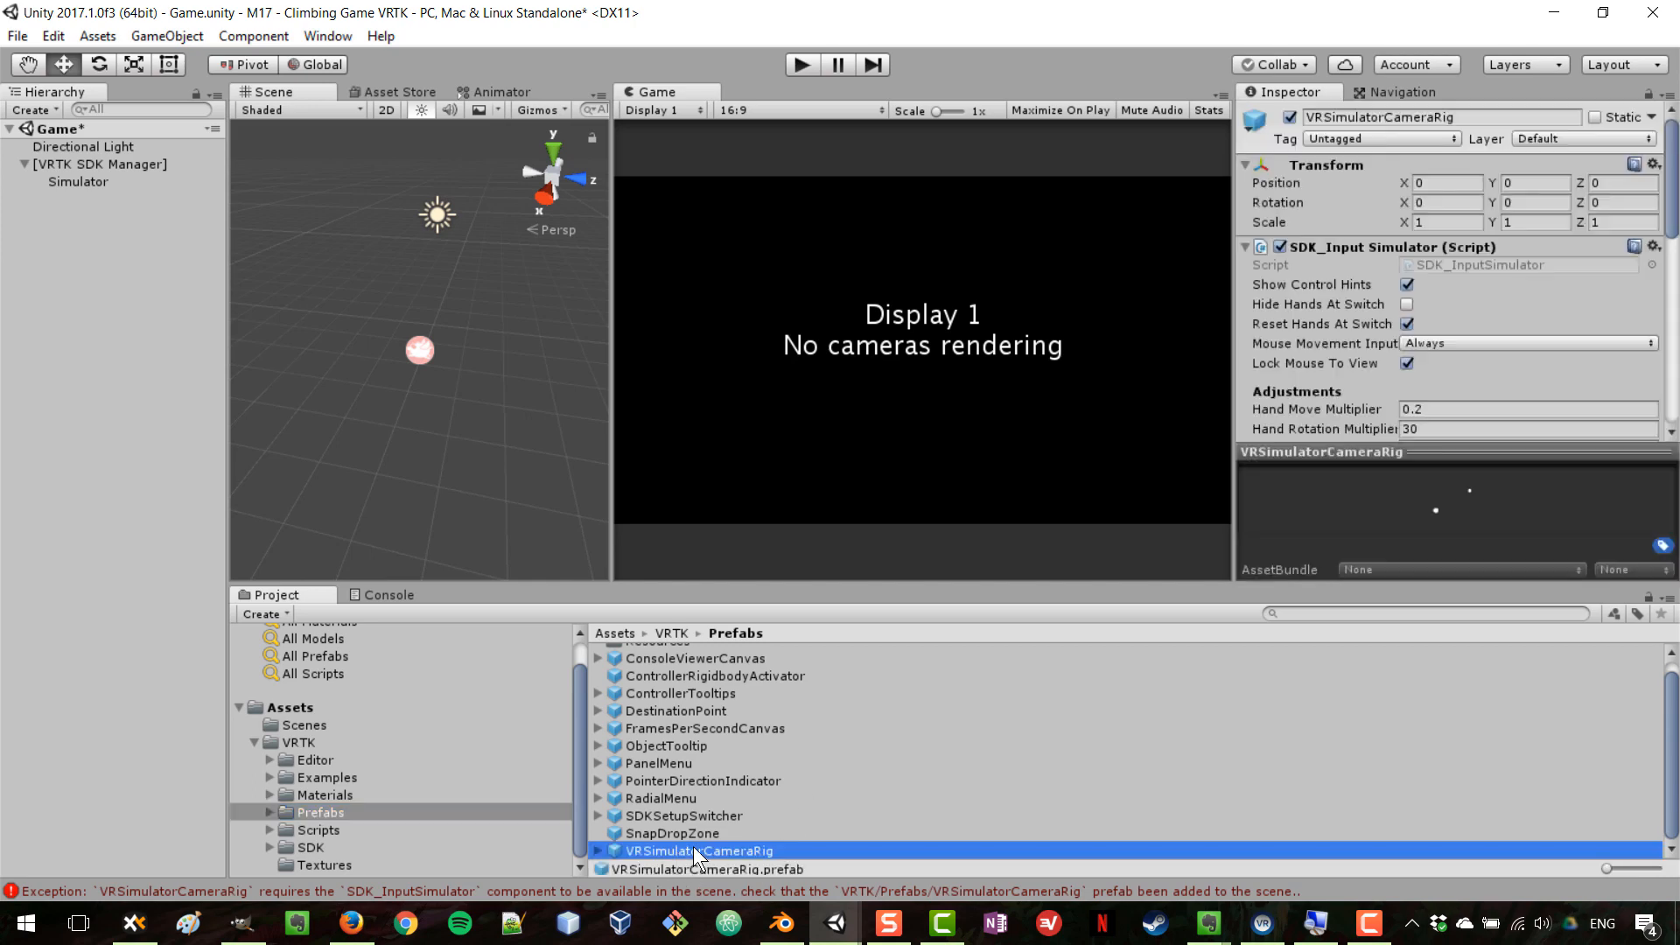
left_click_drag(743, 845, 70, 182)
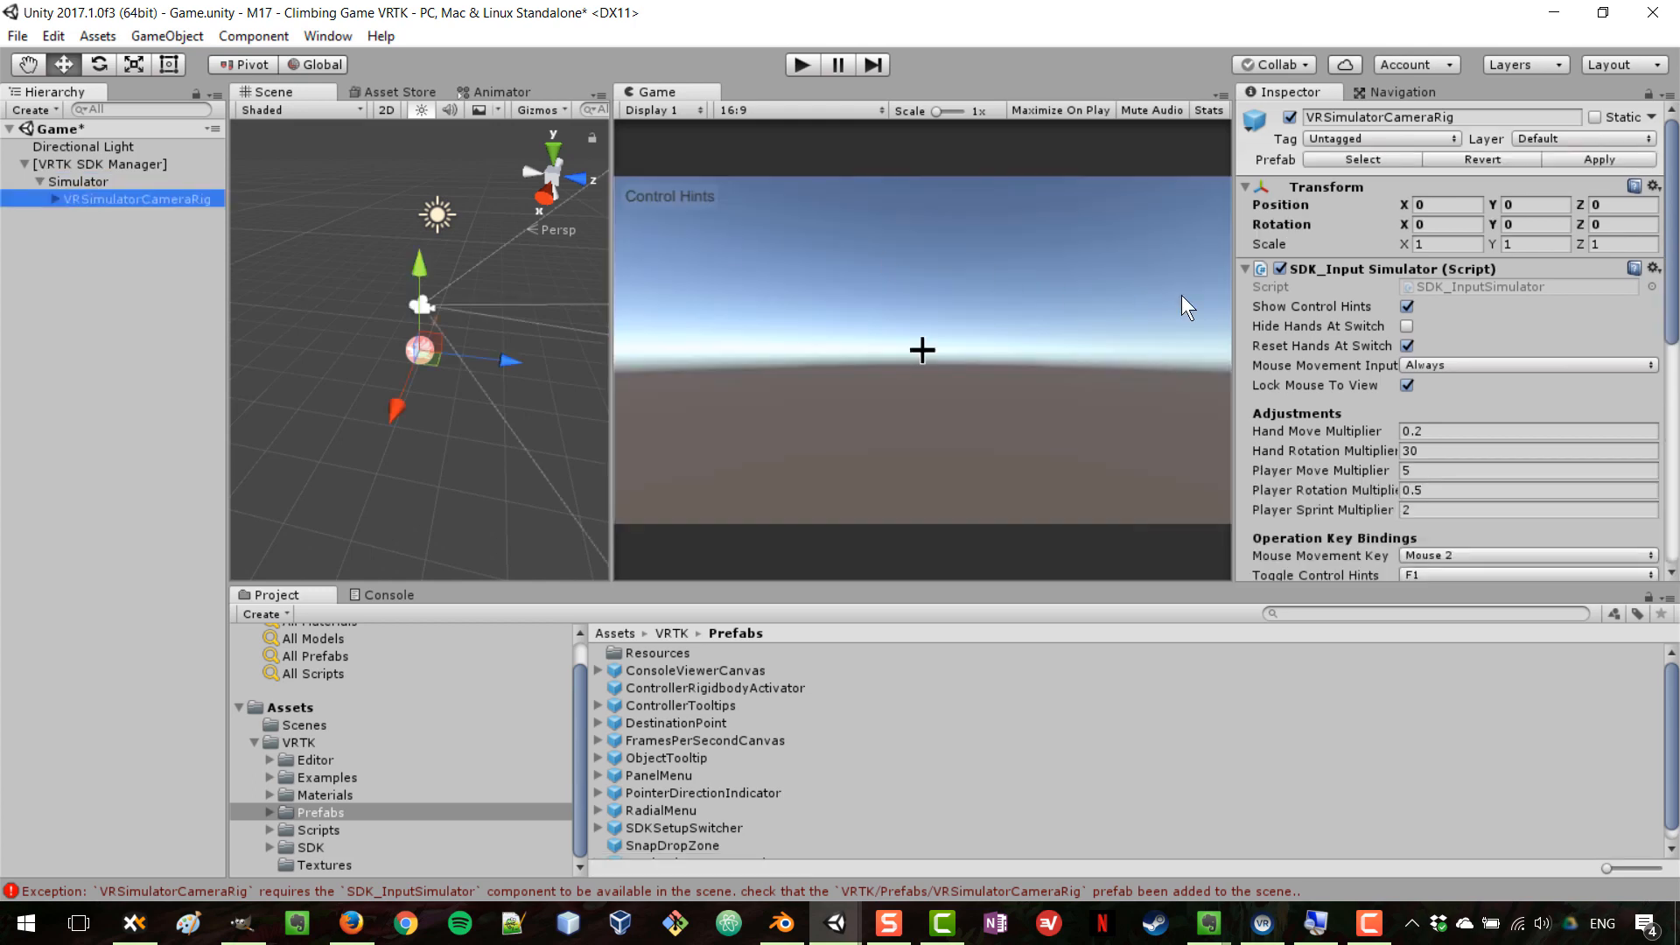
scroll(1398, 378, "down", 2)
scroll(1399, 378, "down", 4)
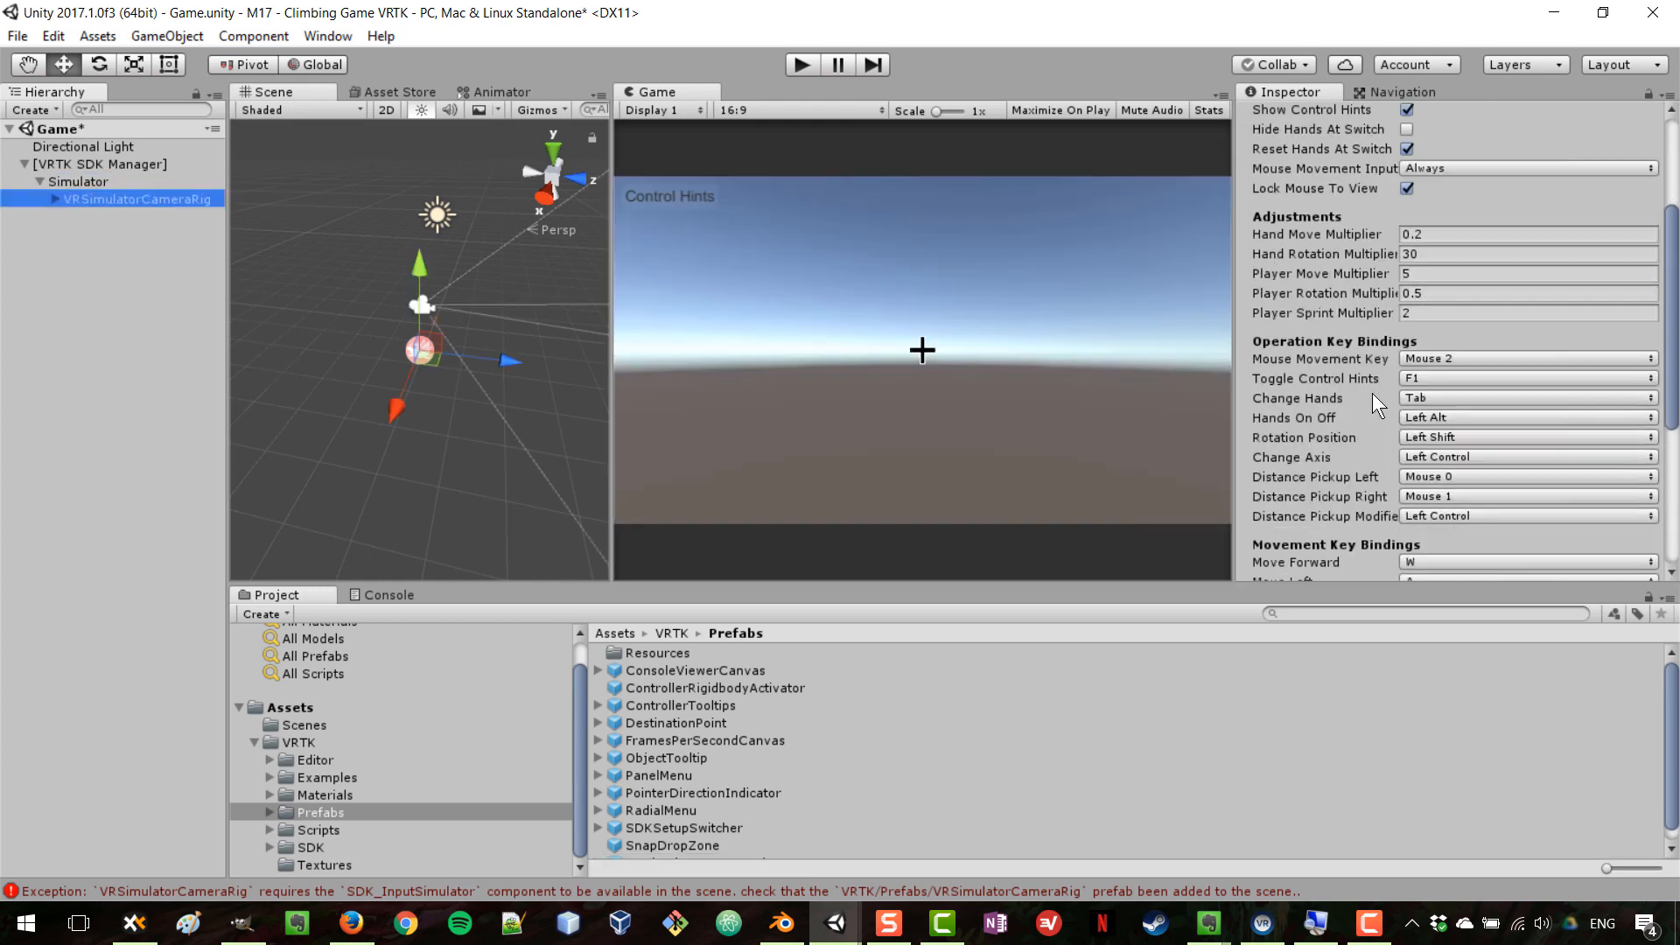
scroll(1323, 362, "down", 4)
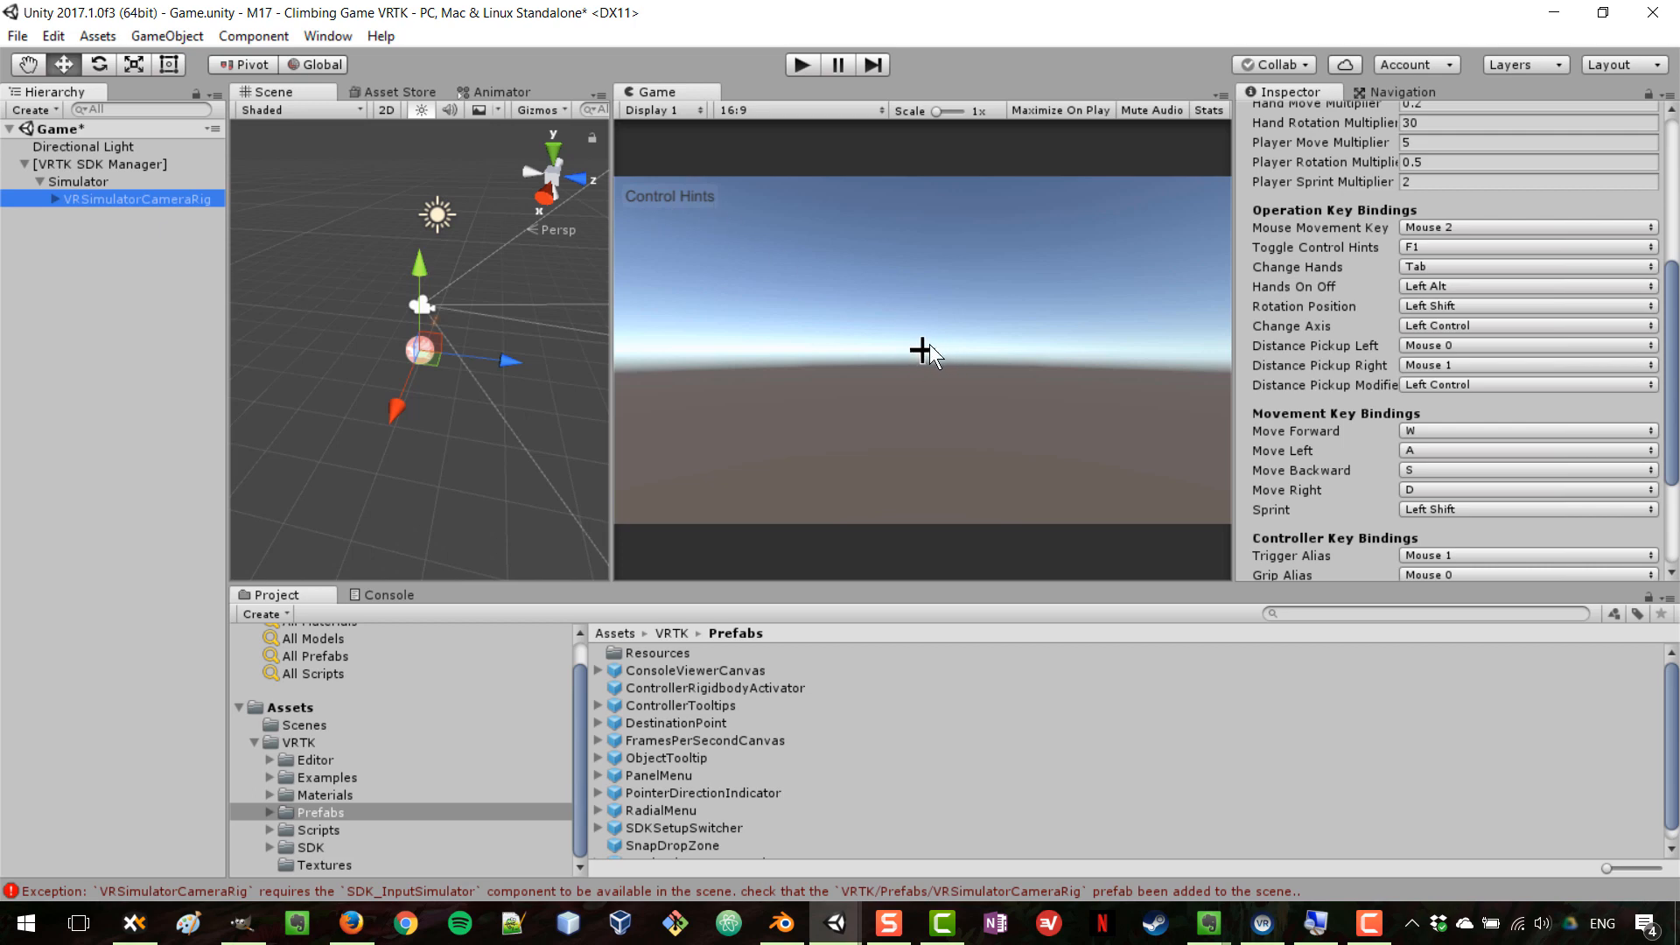
Step: Auto-populate the Setups list of the VRTK_SDK Manager component on [VRTK SDK Manager], widening the Inspector to read its settings
left_click(97, 162)
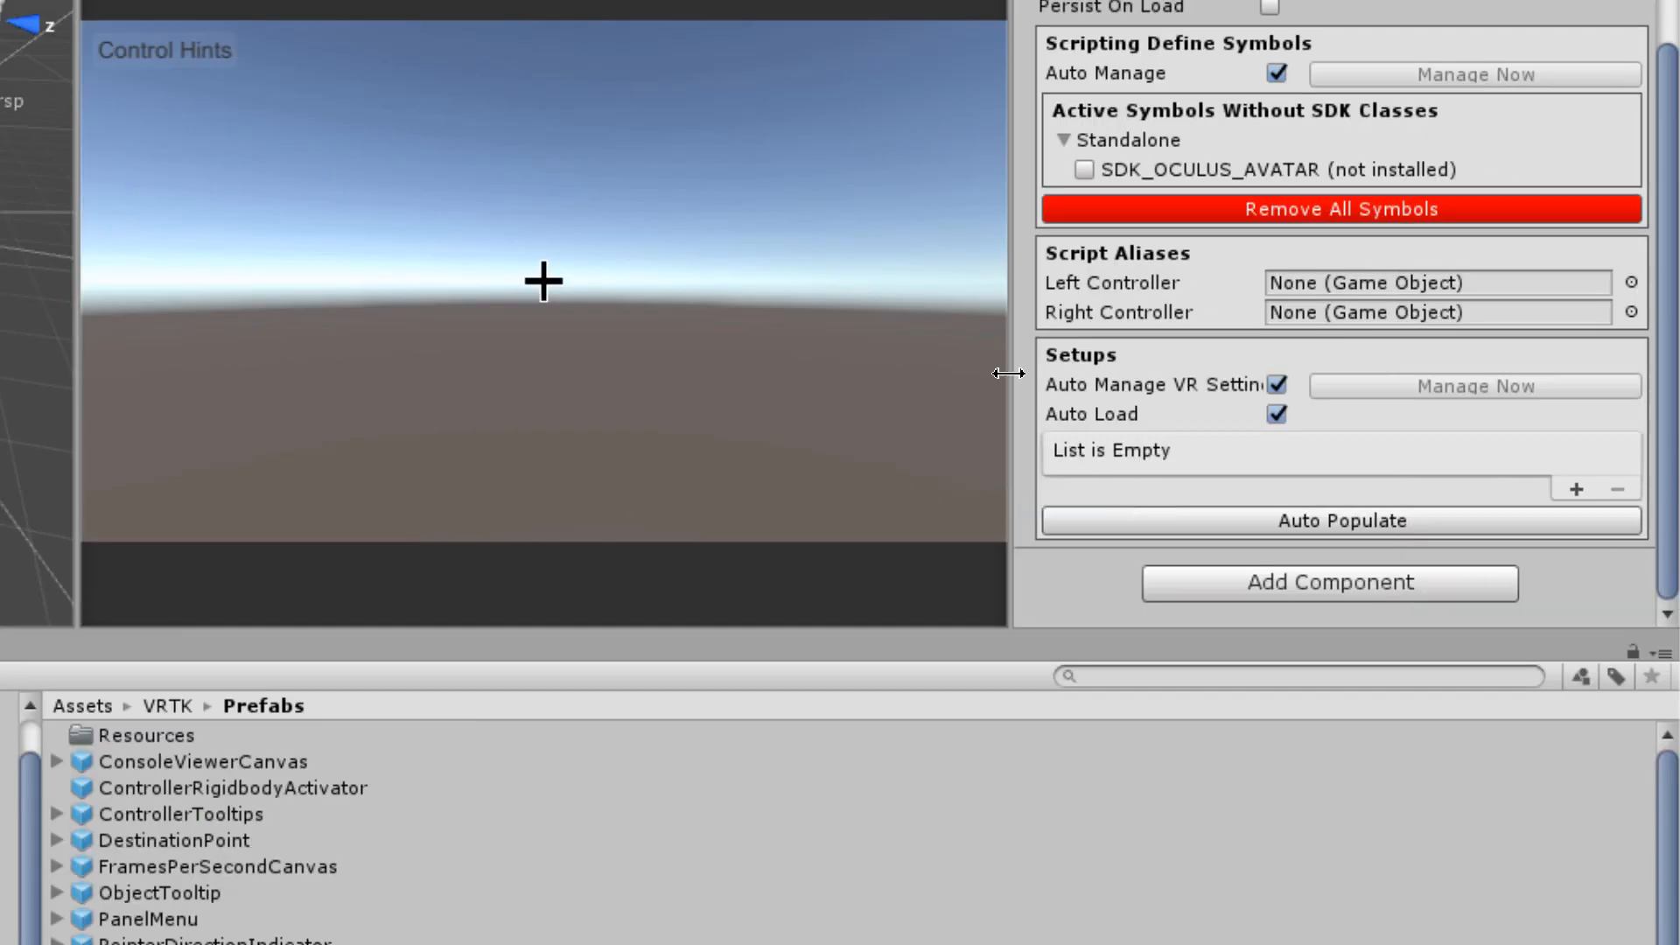
left_click_drag(1007, 359, 790, 359)
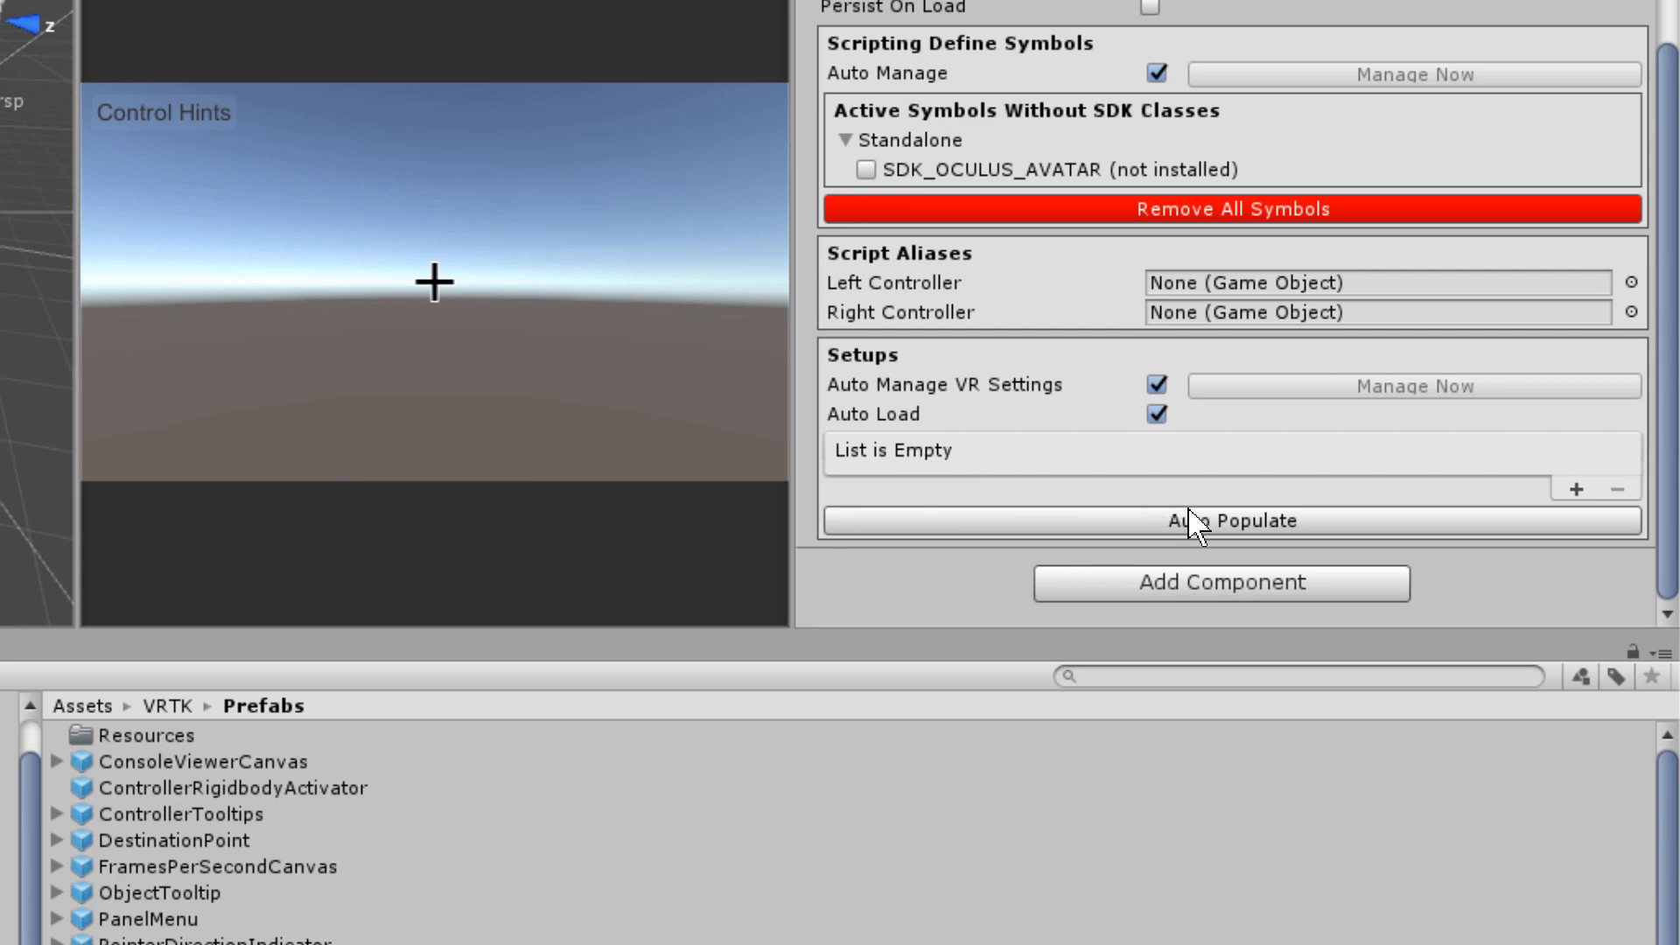
left_click(1225, 523)
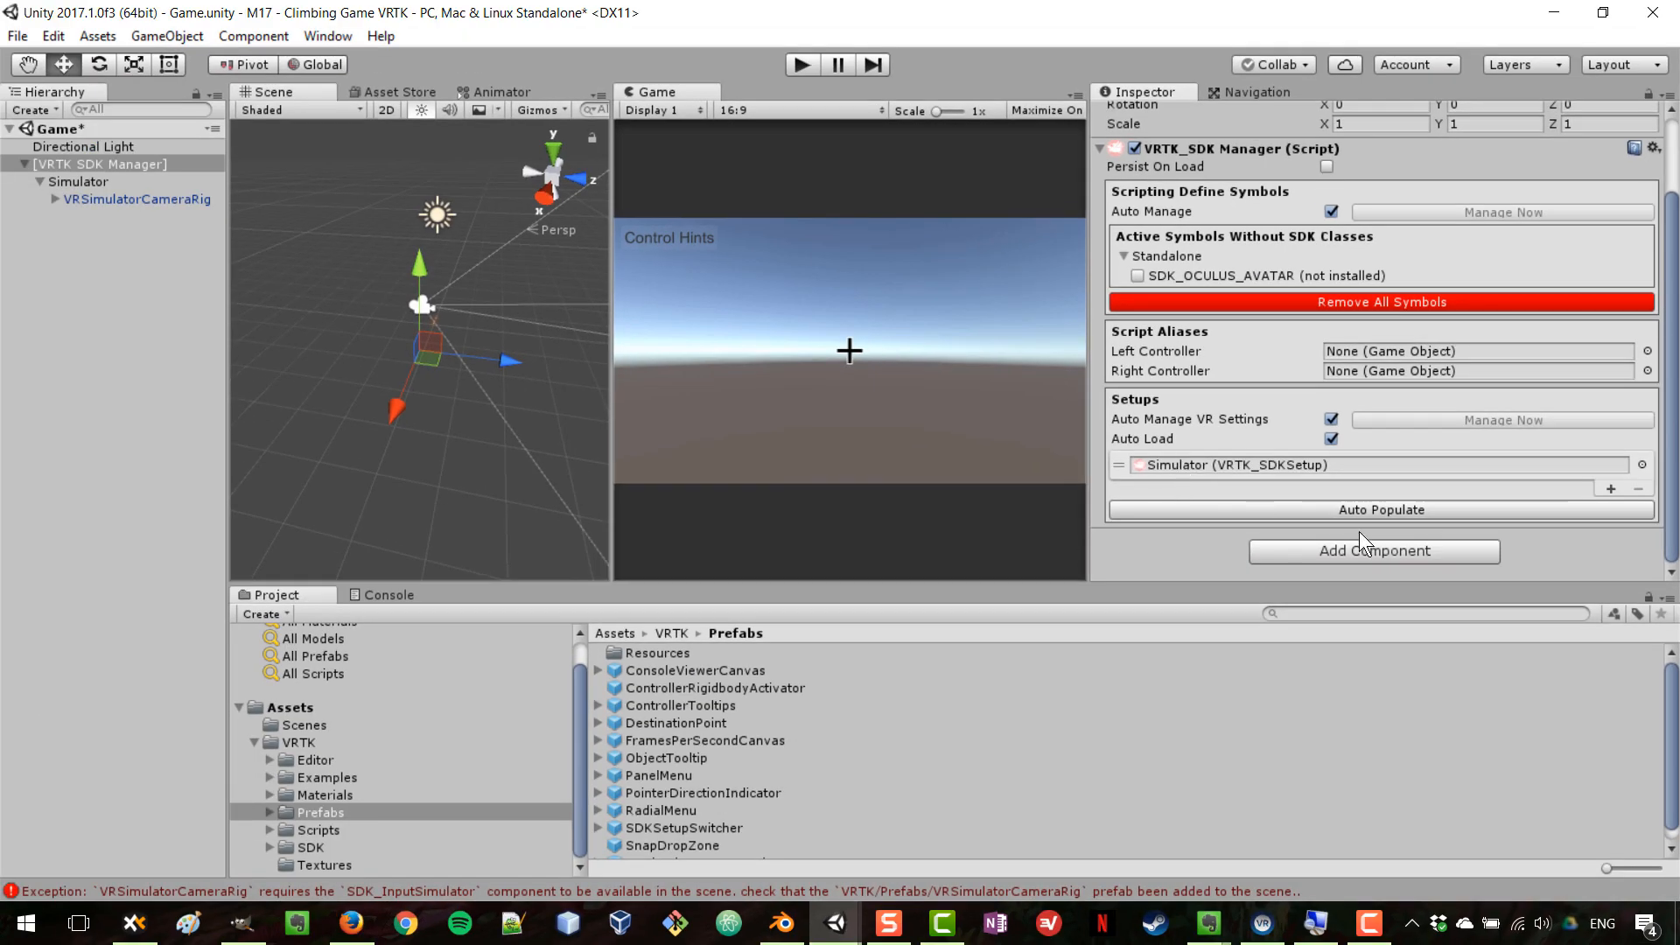
Step: Run the scene to test the simulator in an enlarged Game view, and stop it
left_click(798, 66)
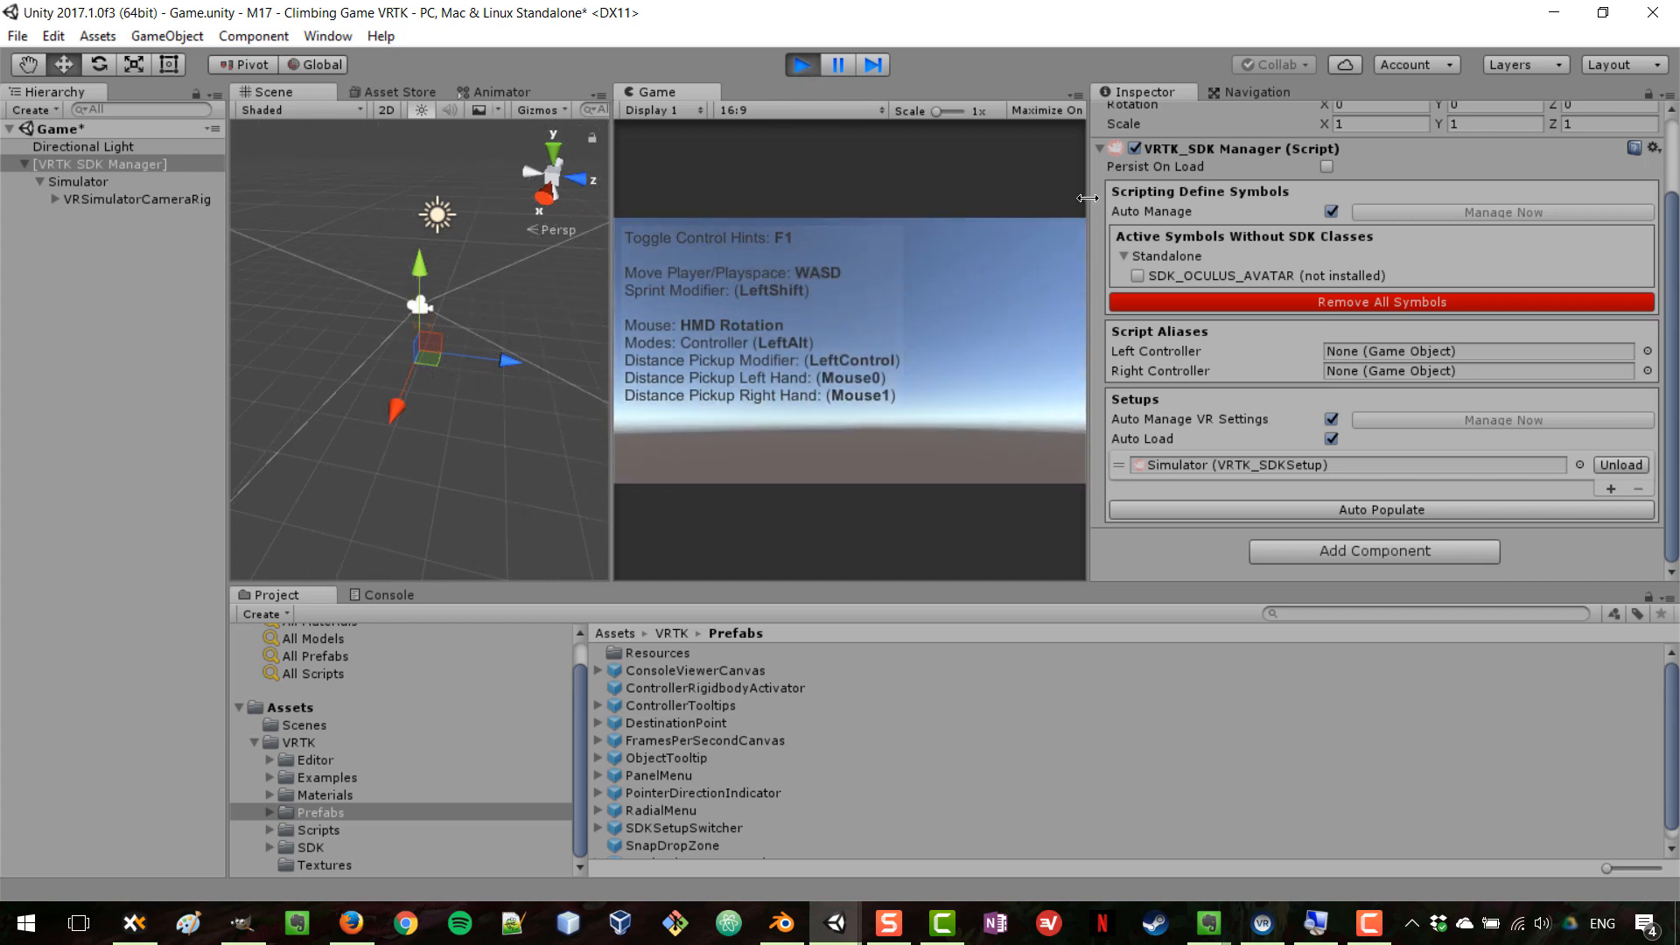
left_click_drag(1088, 210, 1378, 210)
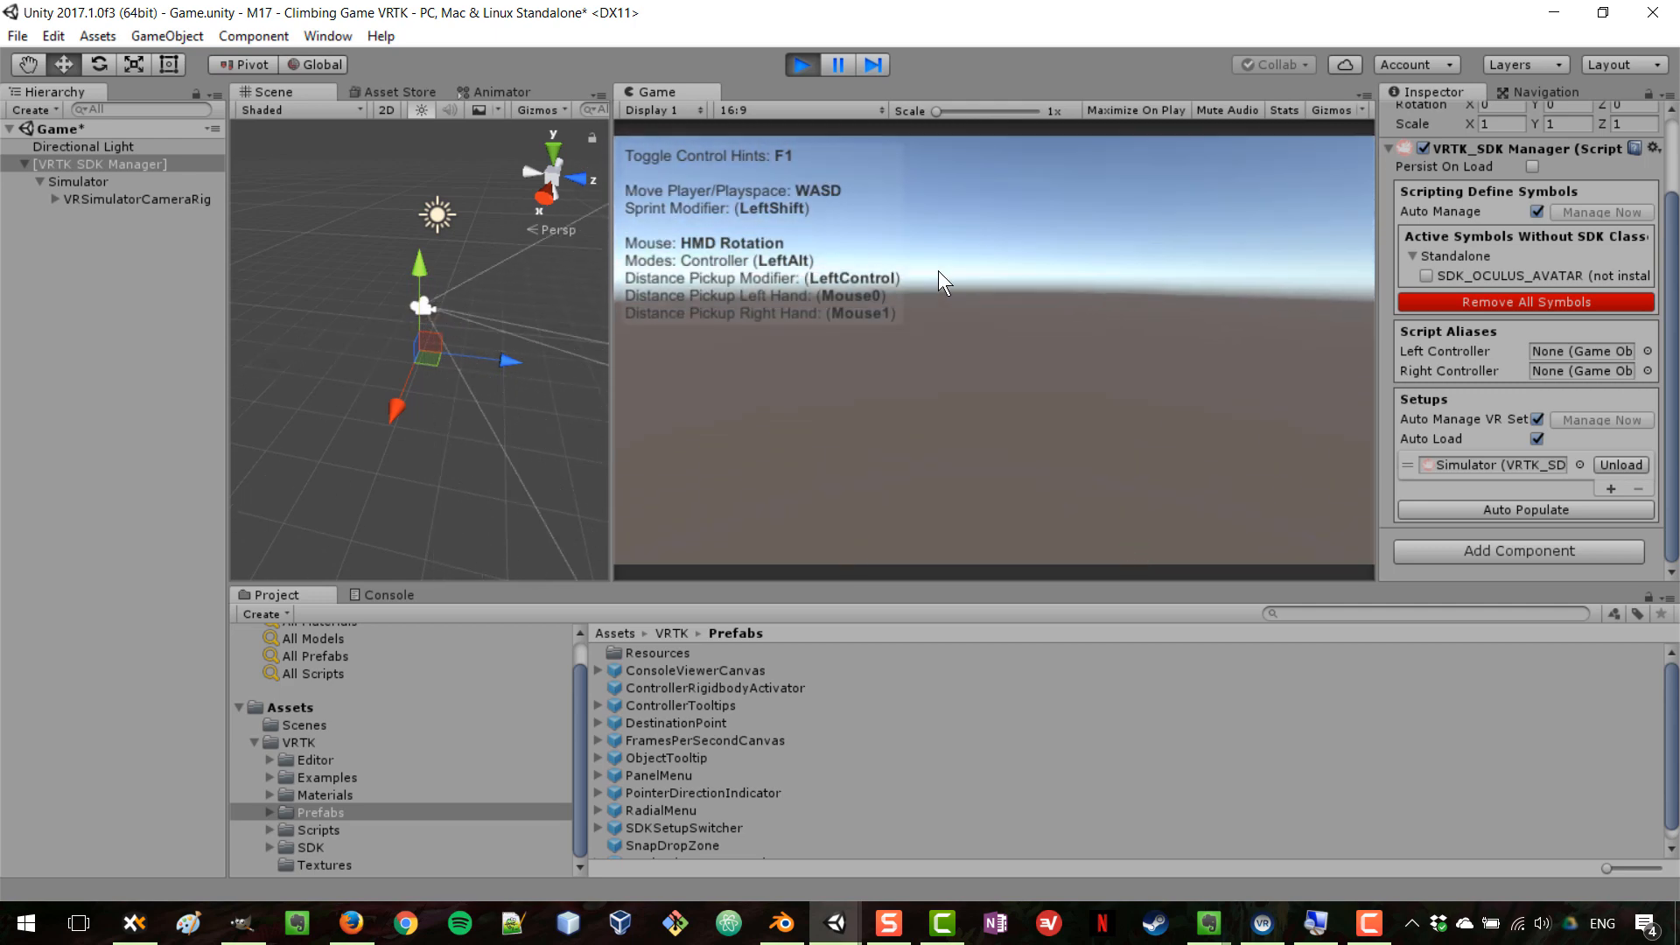
left_click(804, 64)
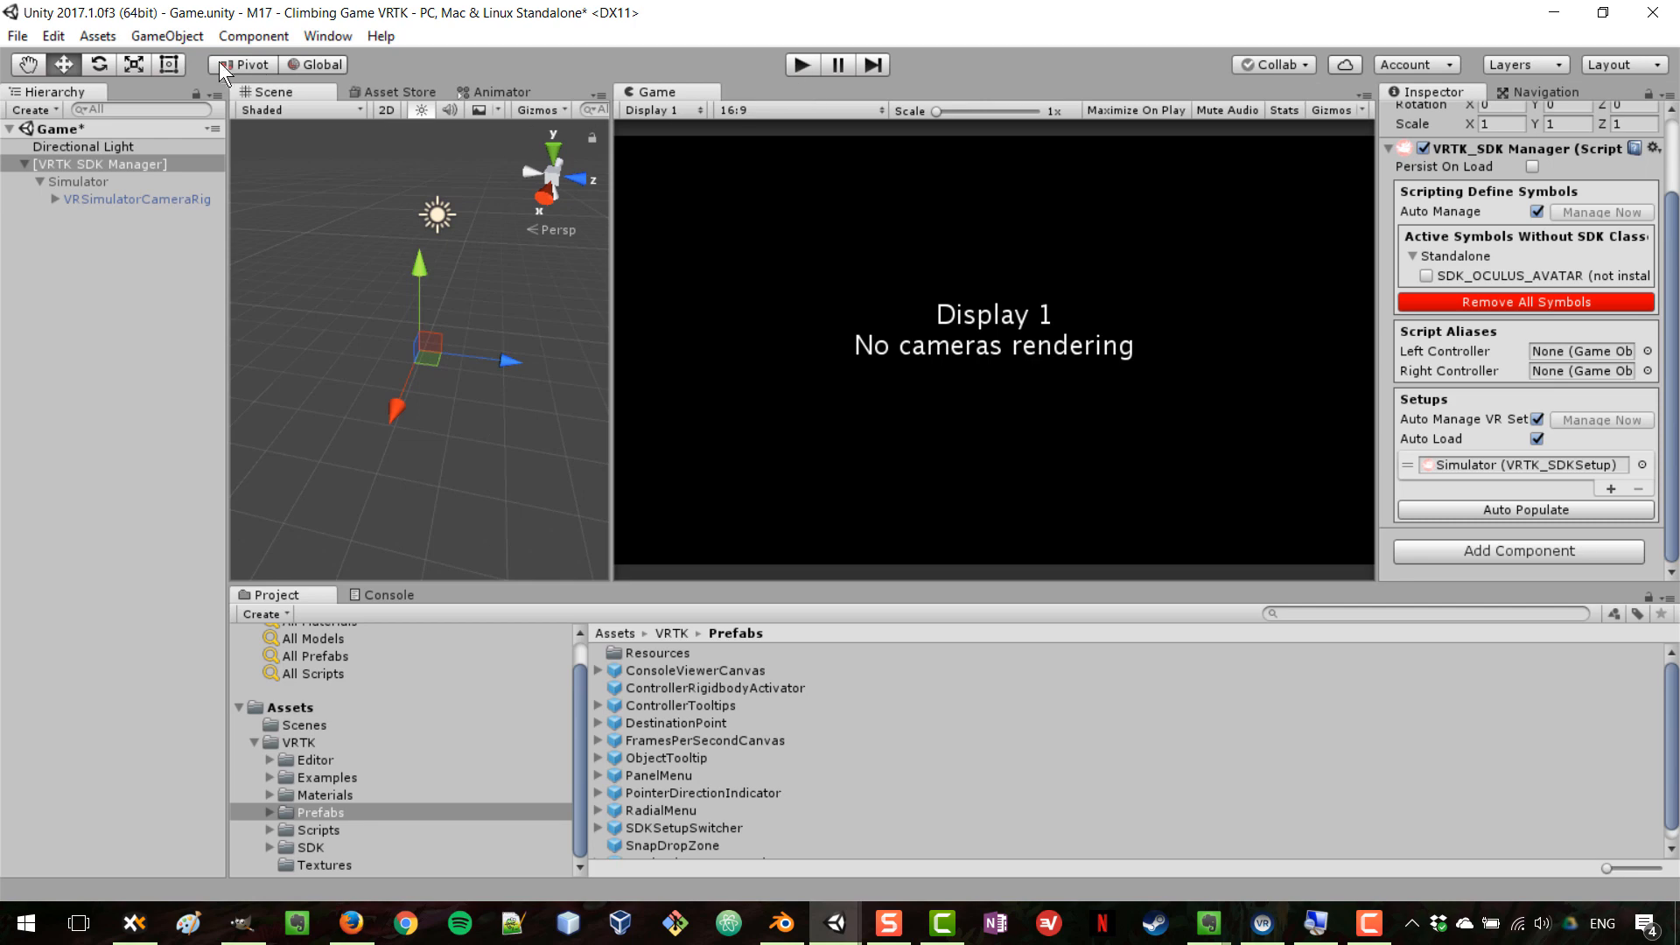
Step: Collapse [VRTK SDK Manager] and add a 3D plane at the root of the Game scene
left_click(21, 165)
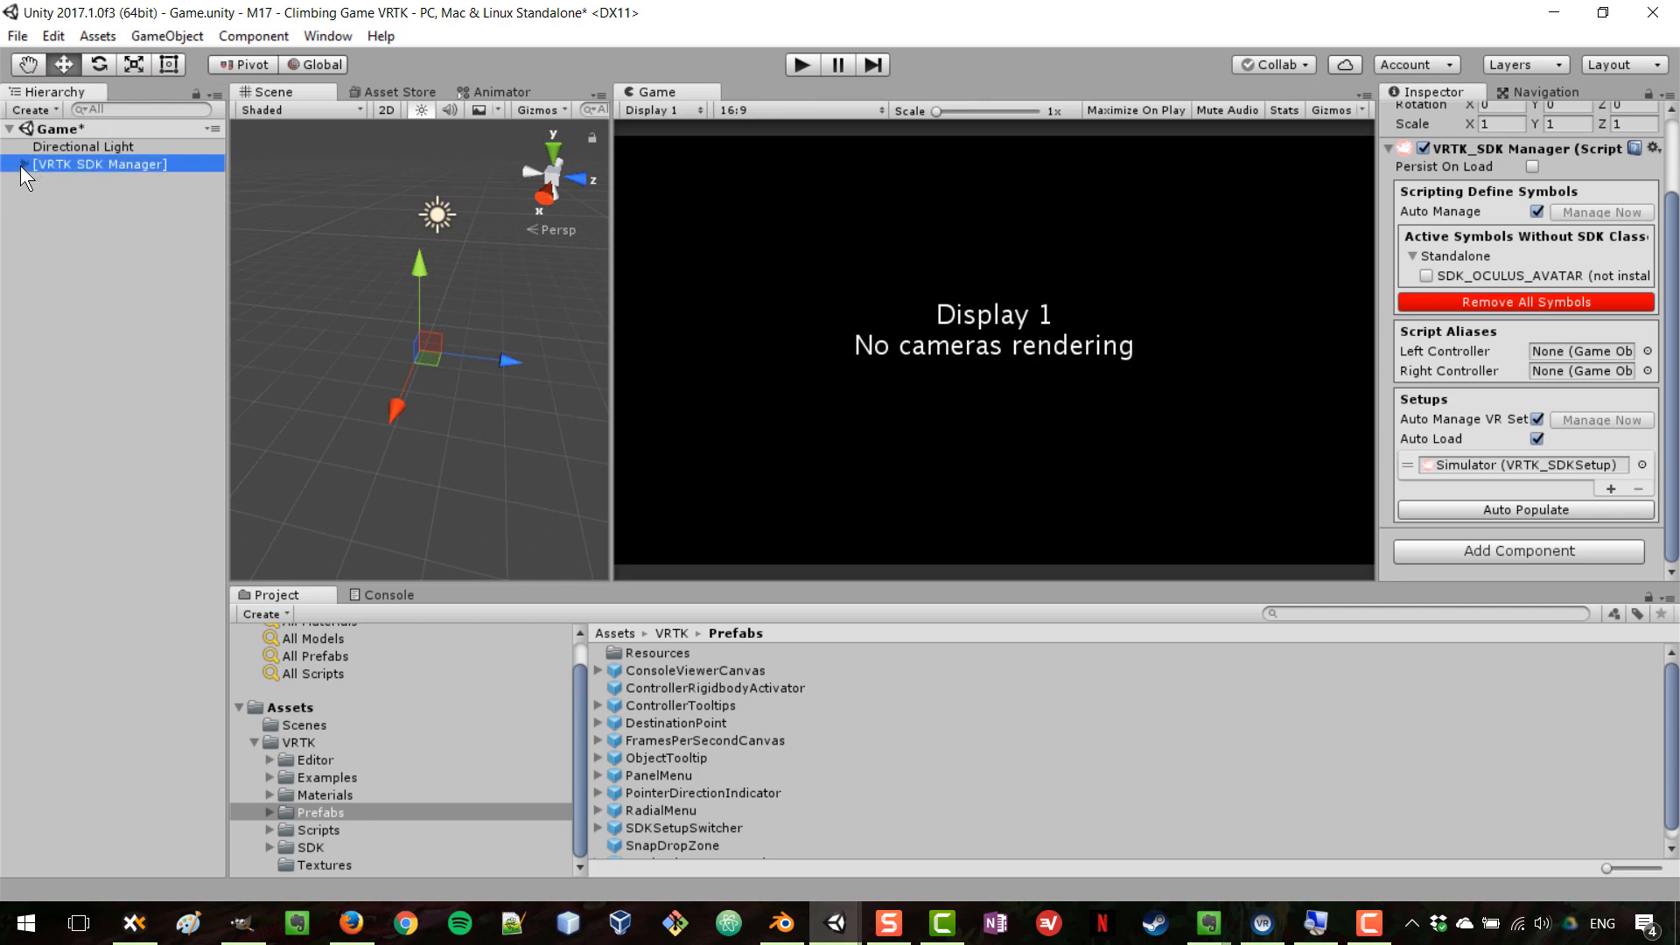
left_click(61, 192)
right_click(81, 182)
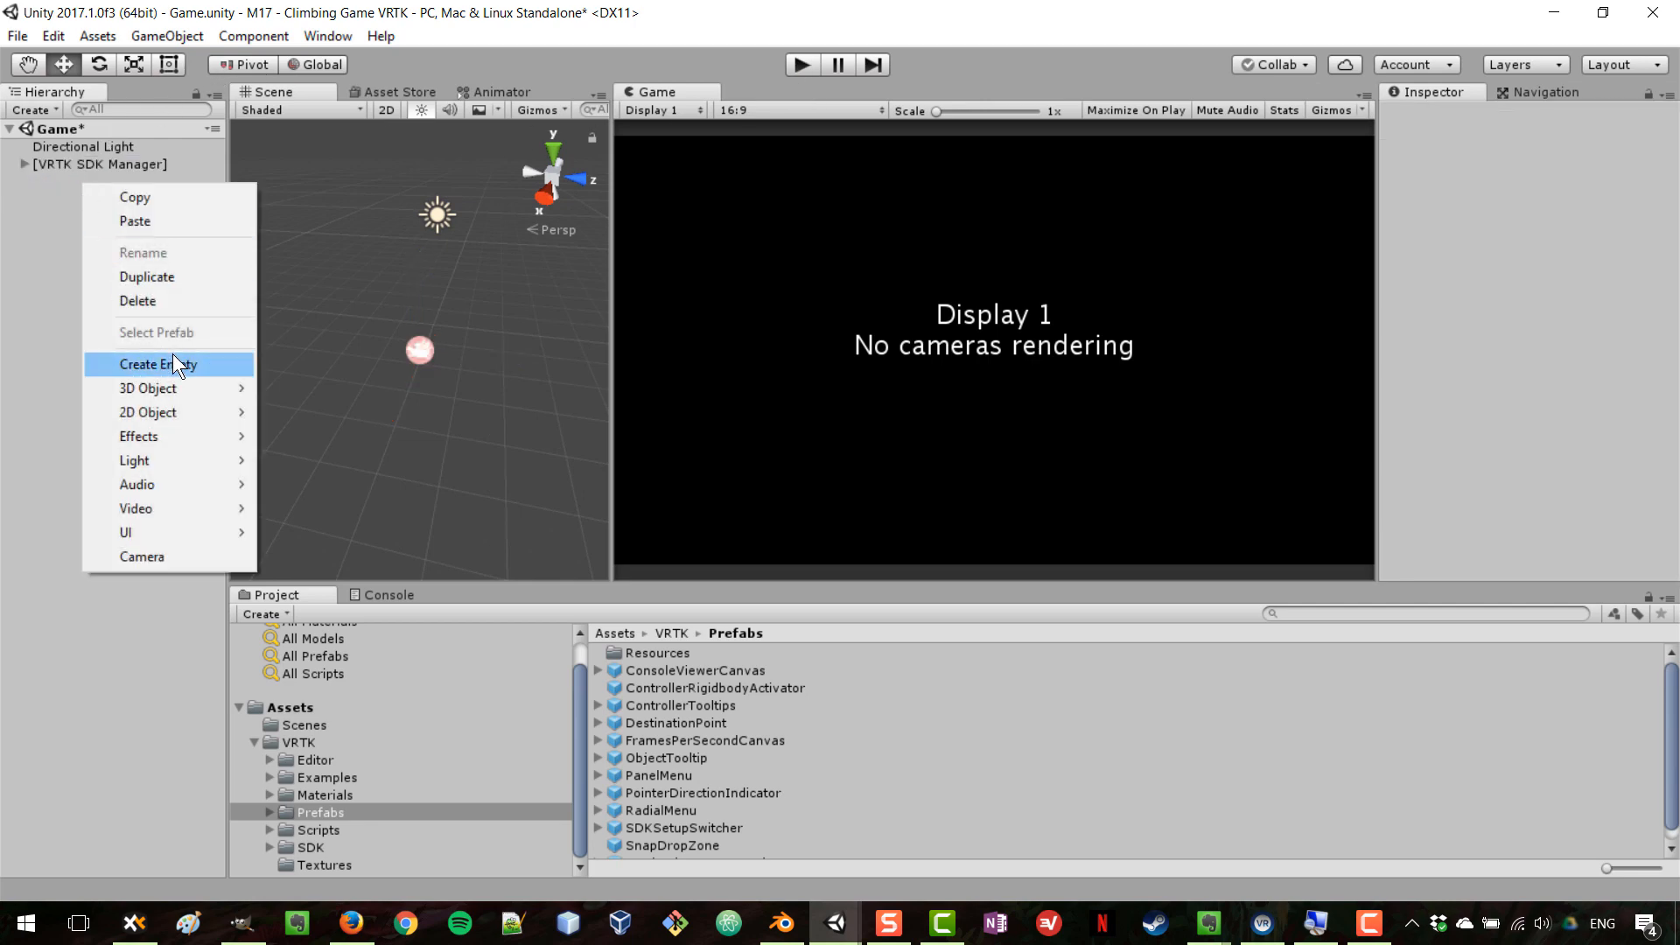
mouse_move(186, 391)
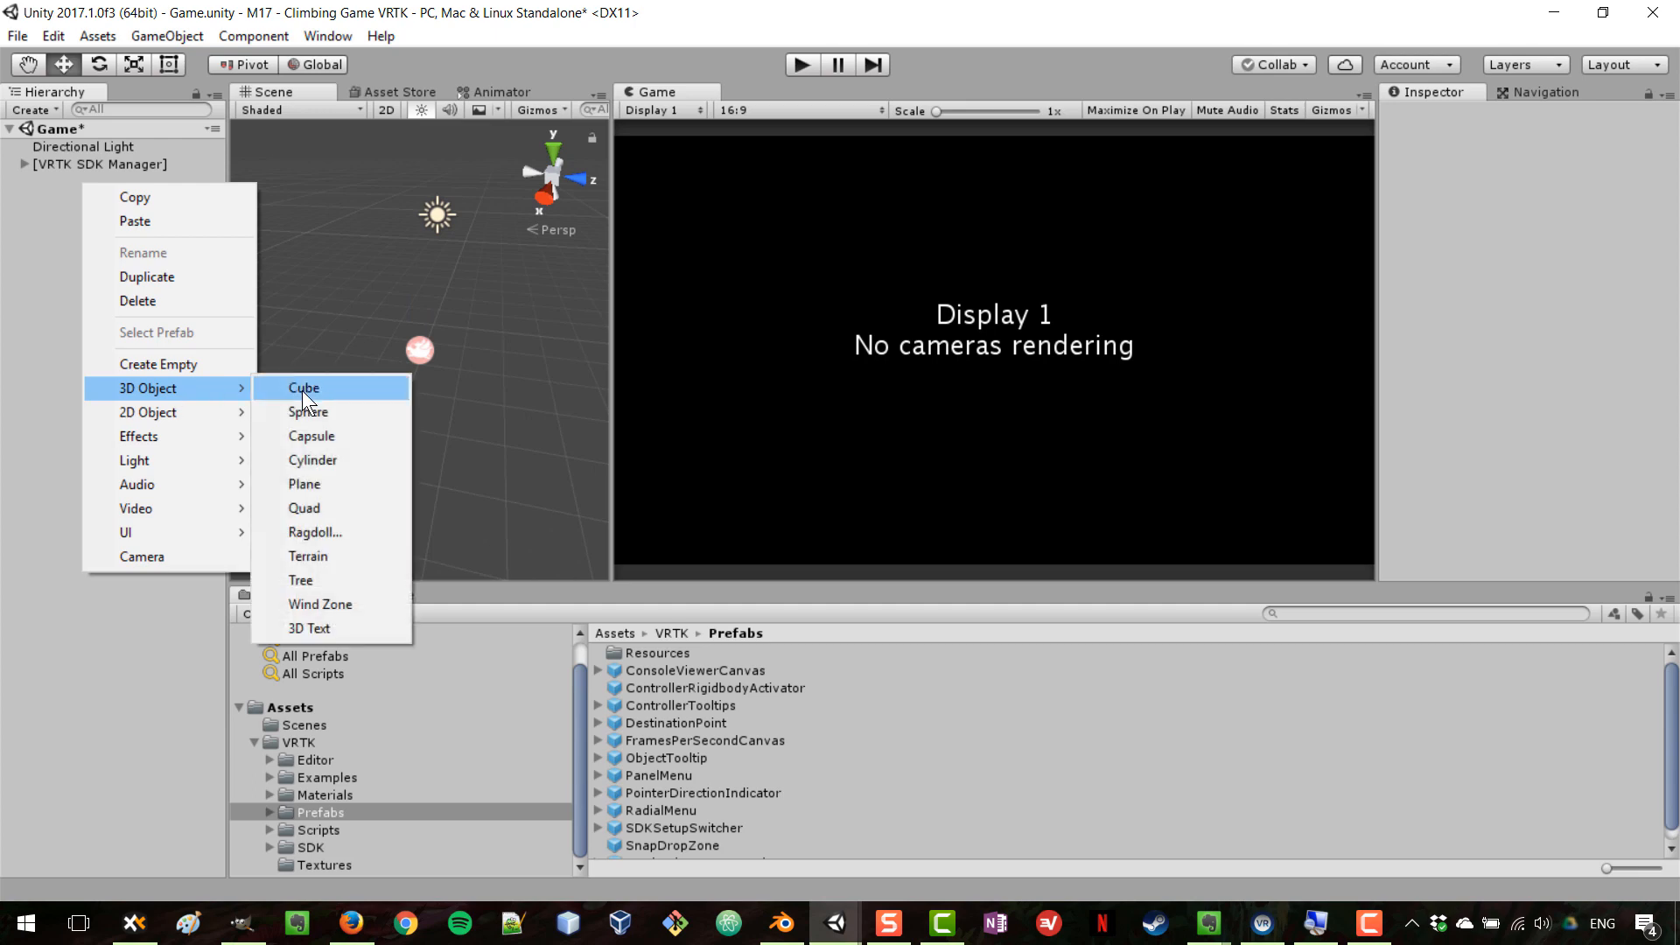
left_click(342, 484)
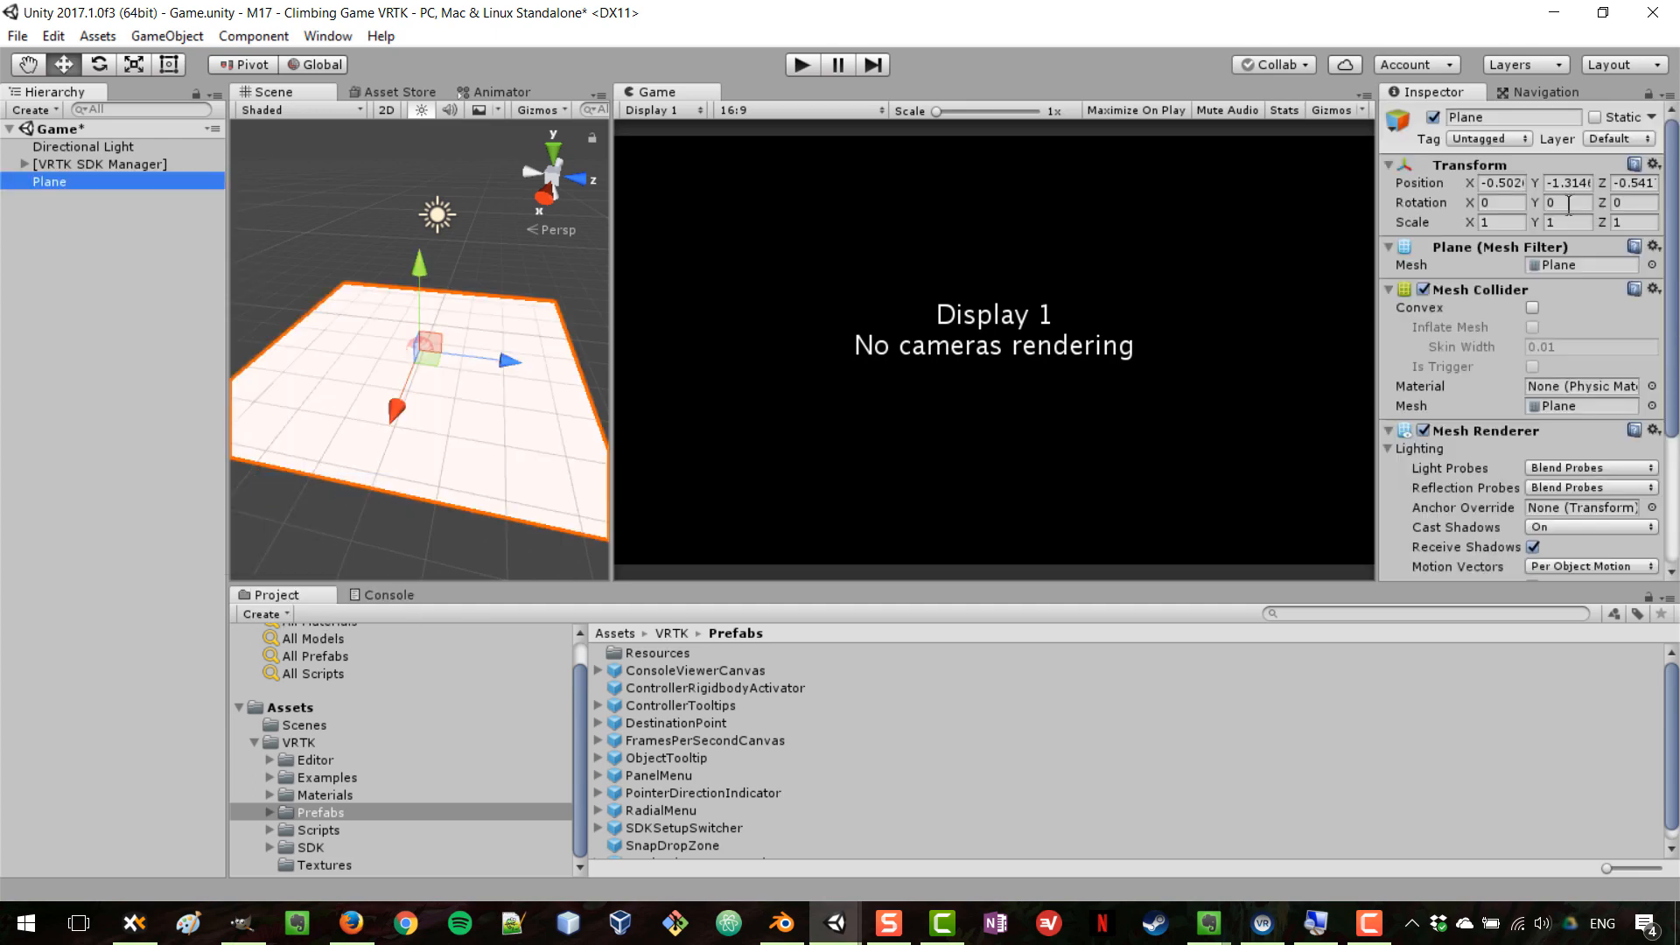
Step: Set the Plane's position to X 0, Y 0, Z 0
left_click(1483, 182)
type("0")
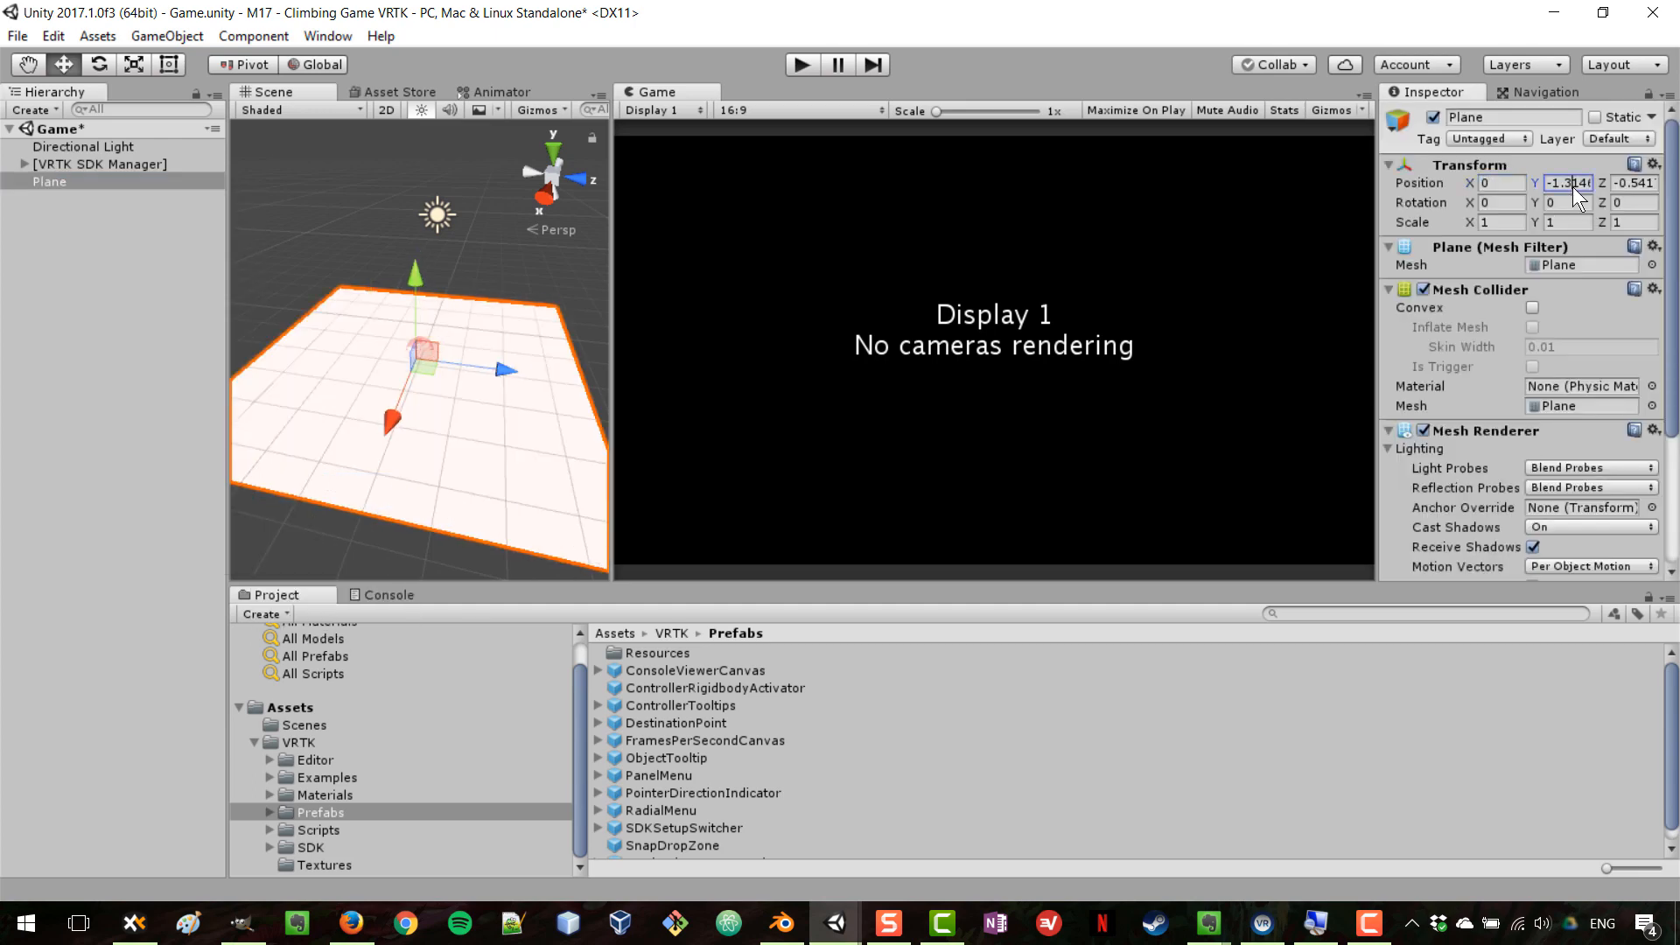
key("Tab")
type("0")
key("Tab")
type("0")
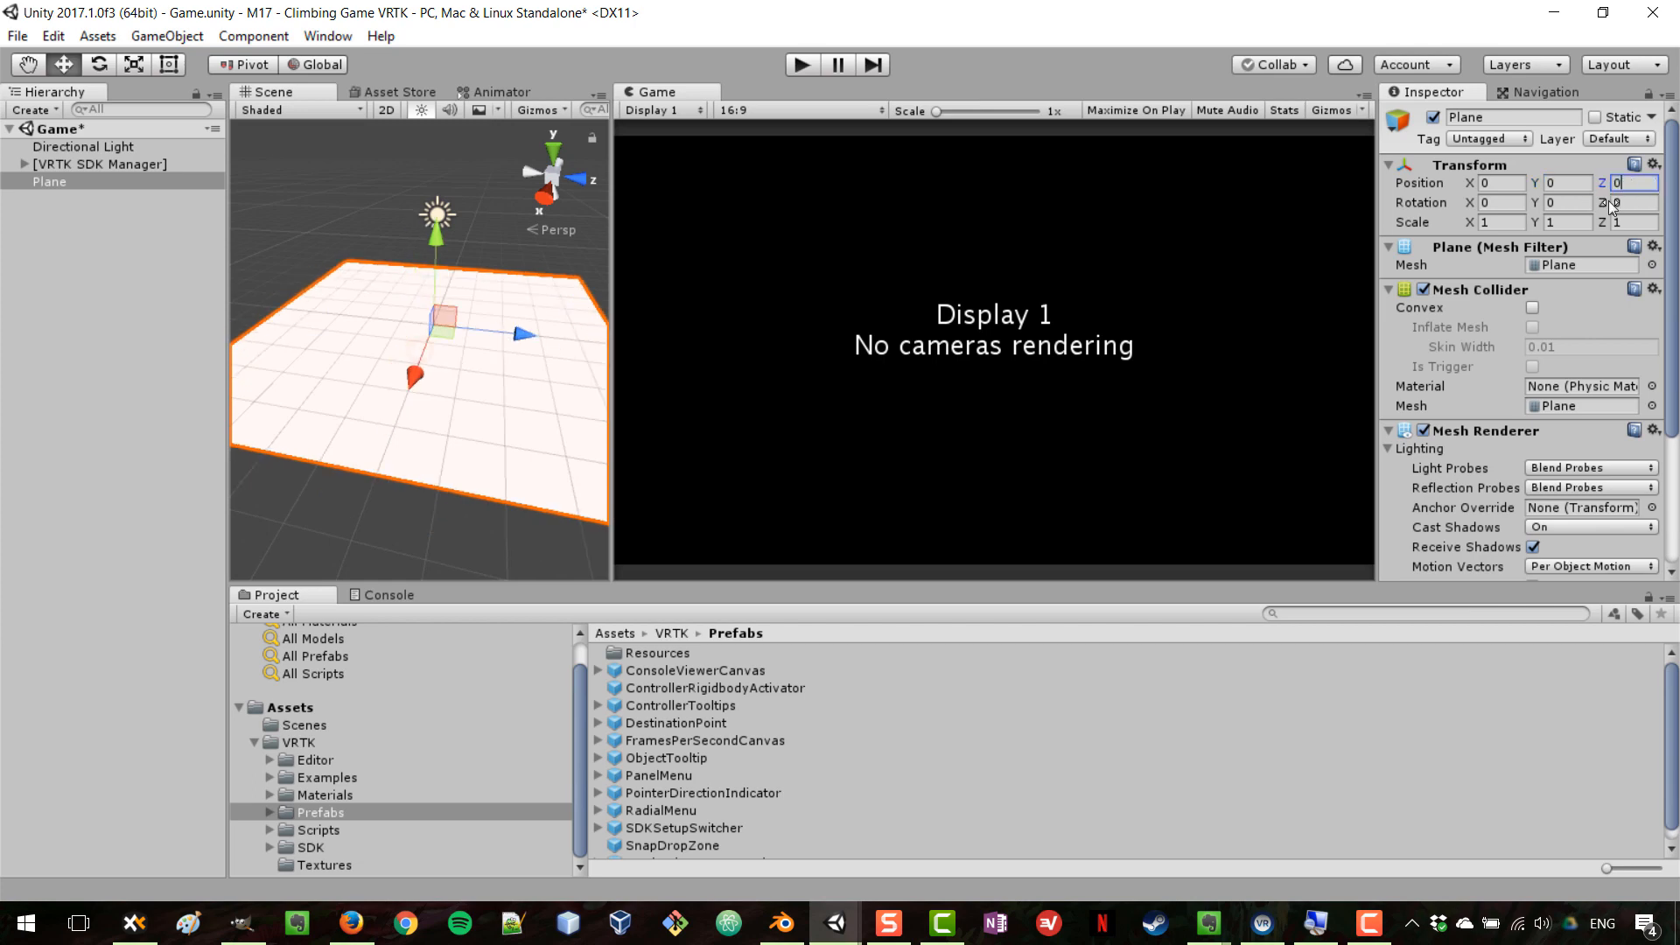
Step: Set the position of [VRTK SDK Manager] to X 0, Y 0, Z 0 and deselect it
left_click(94, 166)
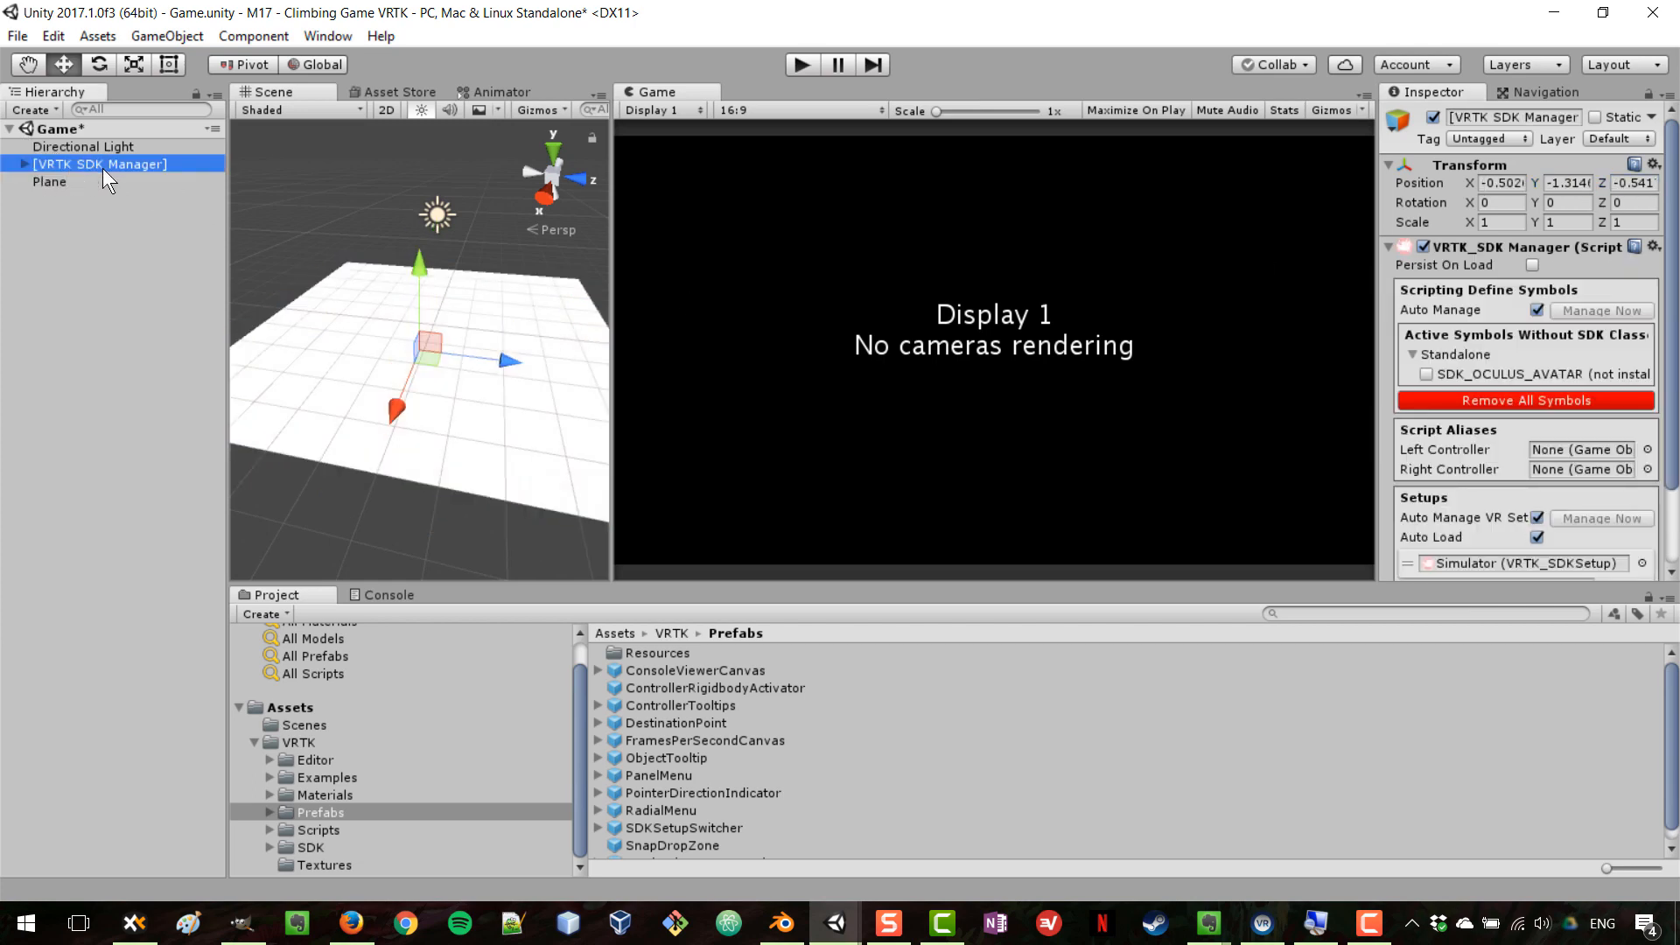
left_click(1487, 182)
type("0")
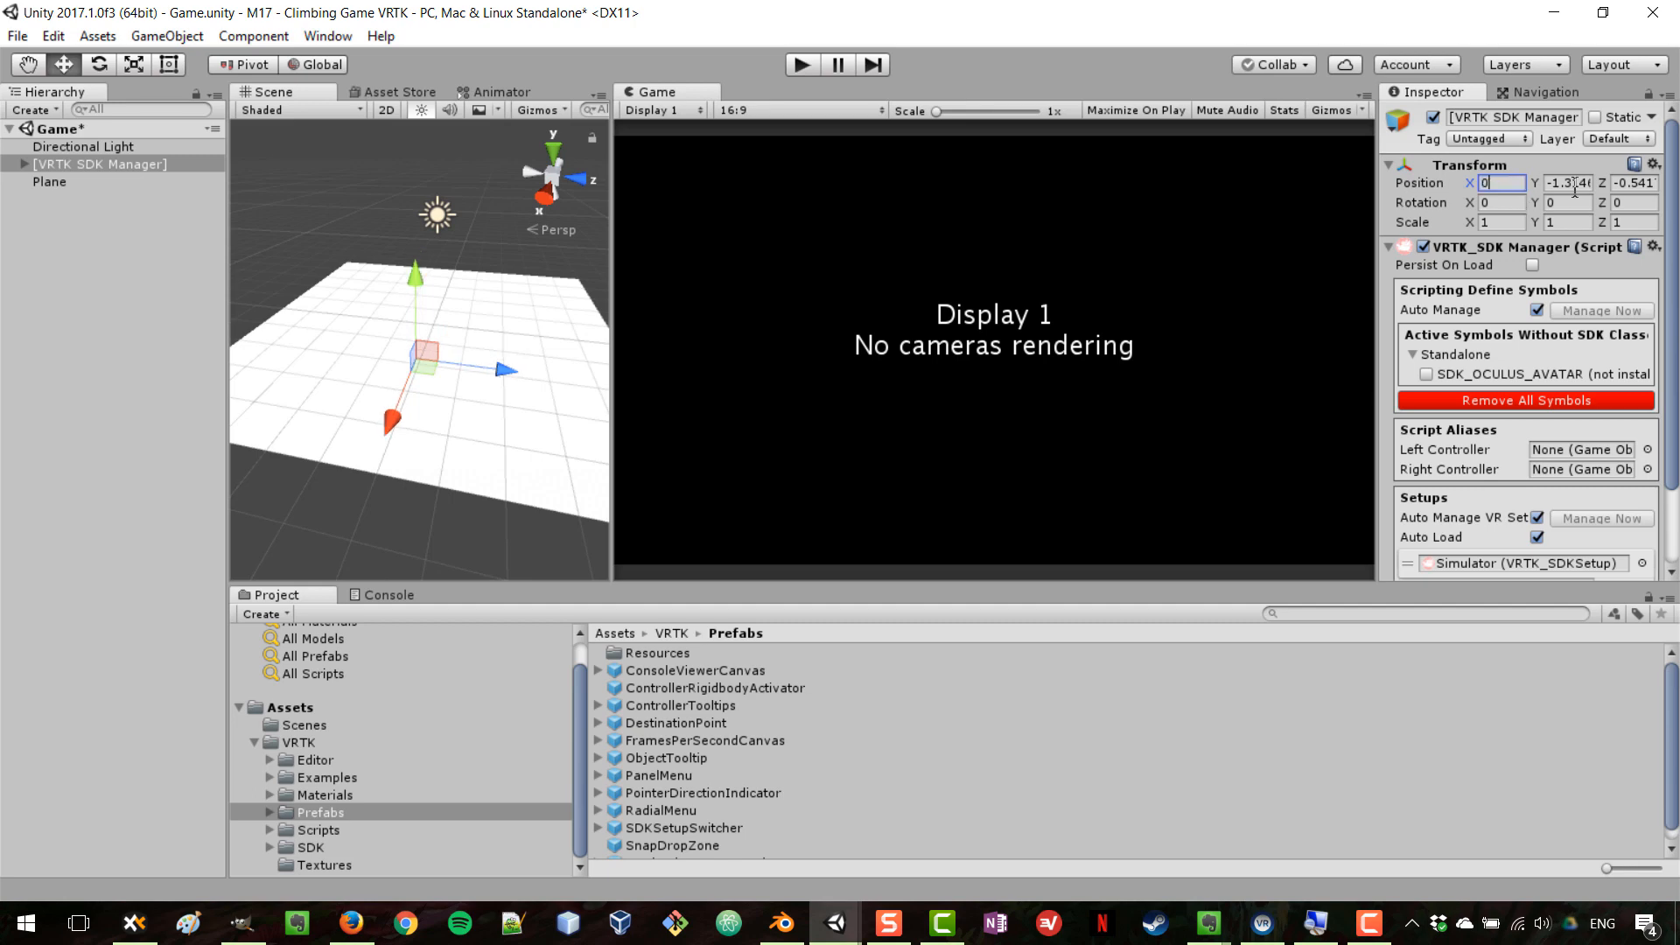
key("Tab")
type("0")
key("Tab")
type("0")
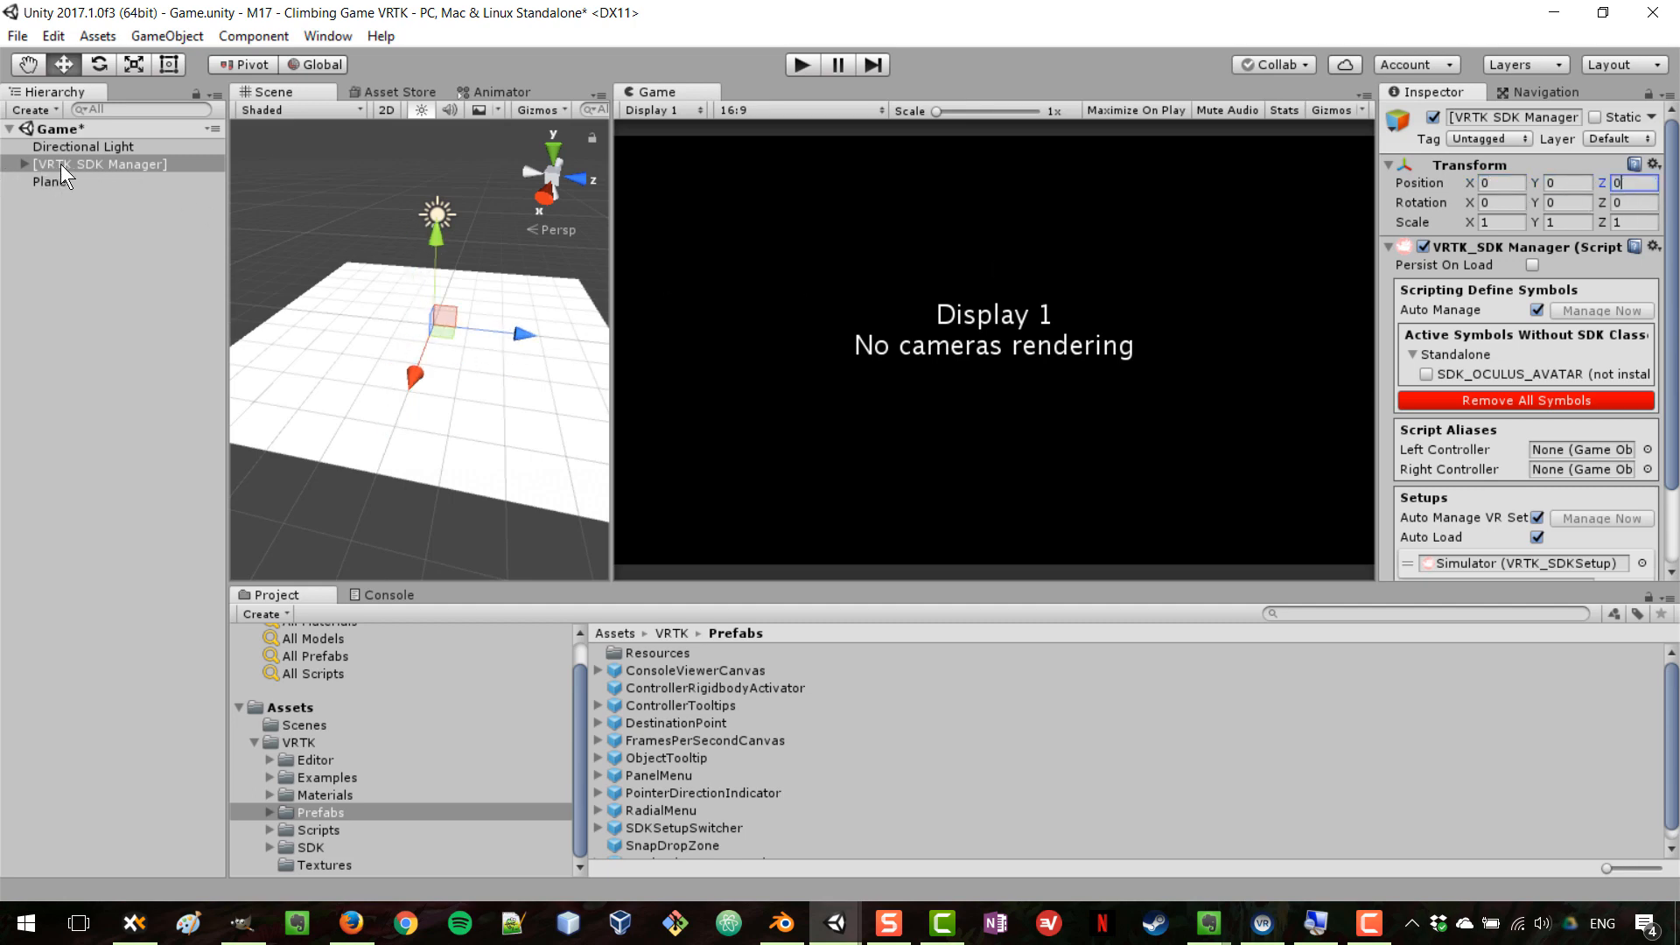
left_click(405, 523)
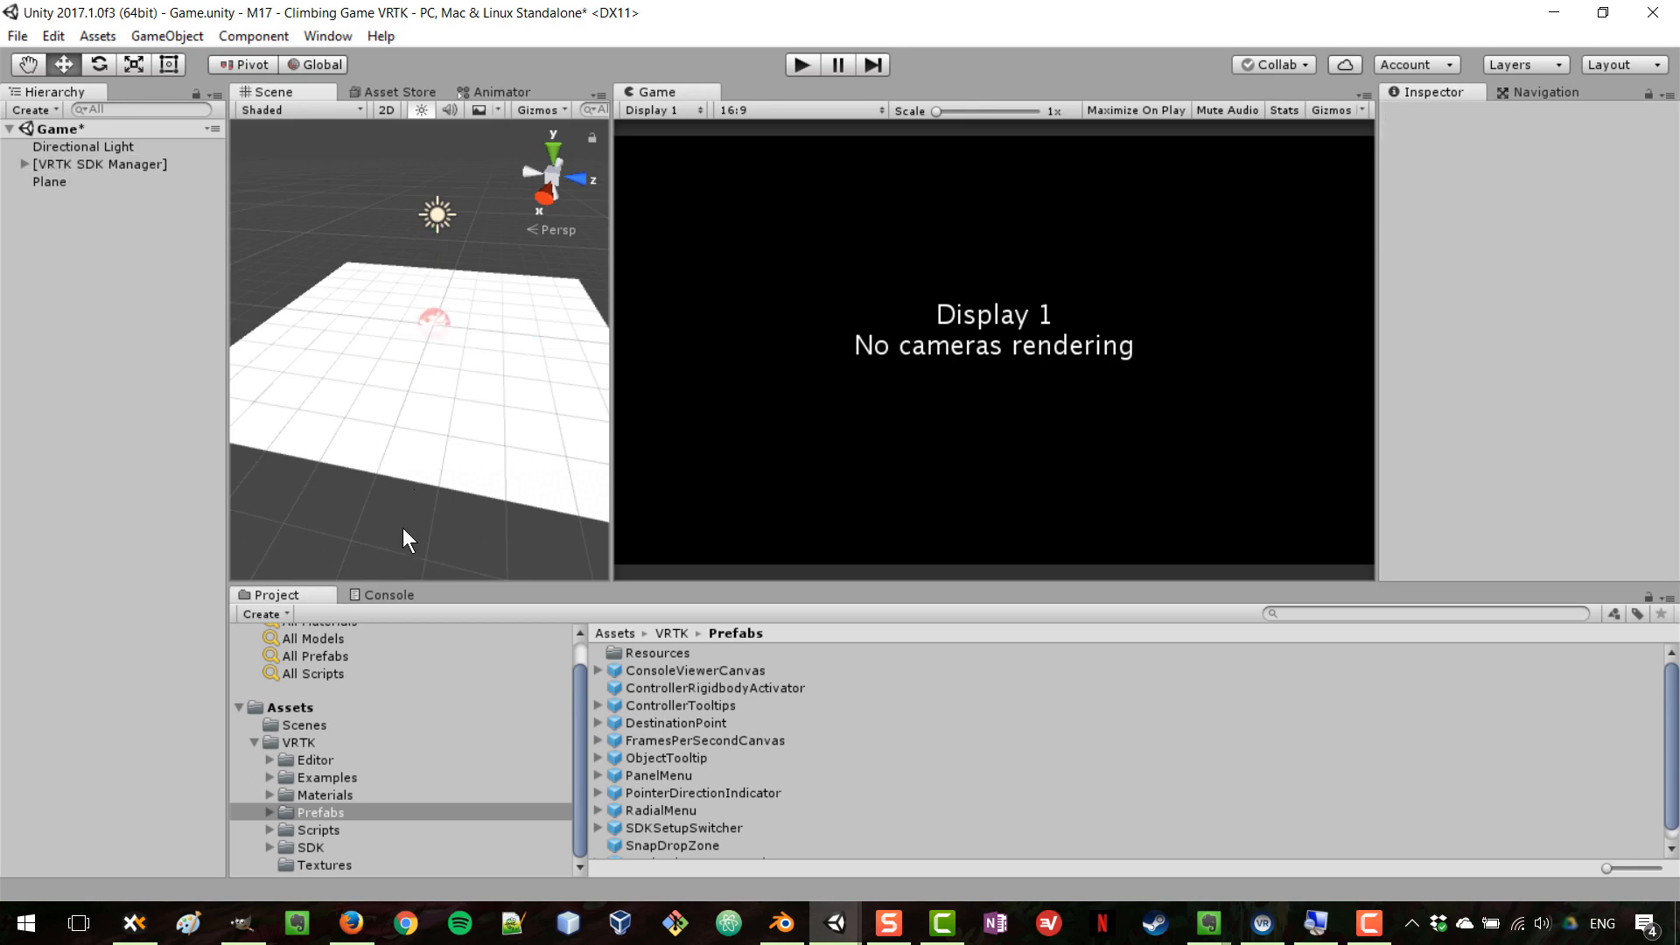
Step: Find the grass texture in the Textures folder of VRTK's ExampleResources materials and apply it to the plane
left_click(75, 164)
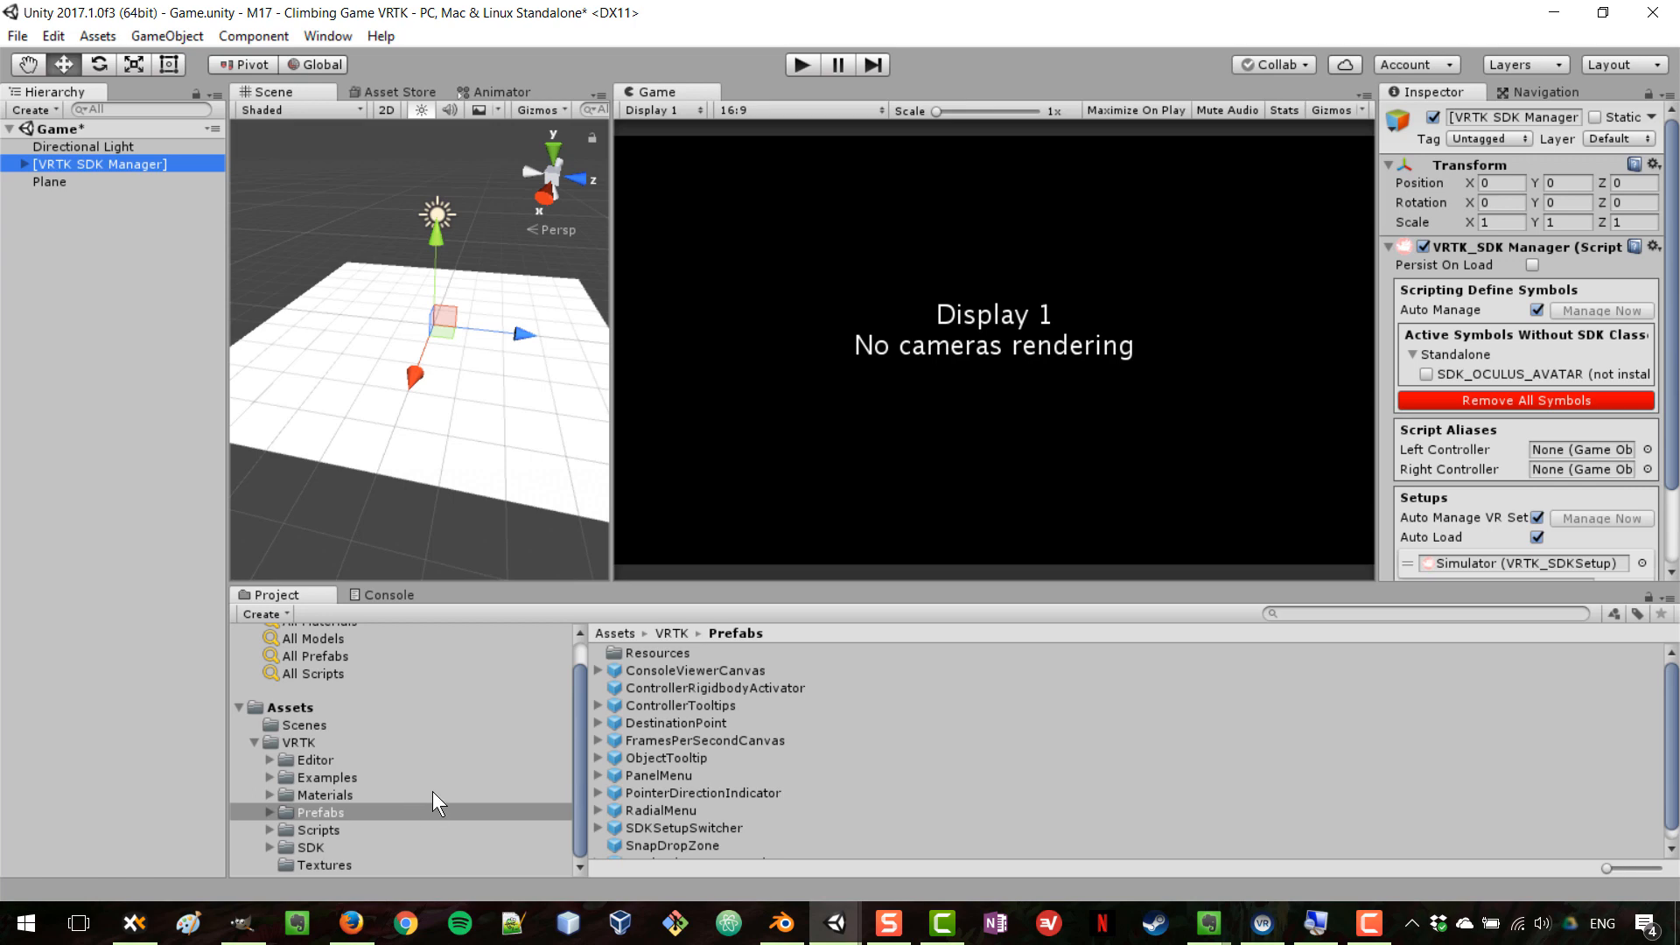
left_click(290, 744)
left_click(330, 795)
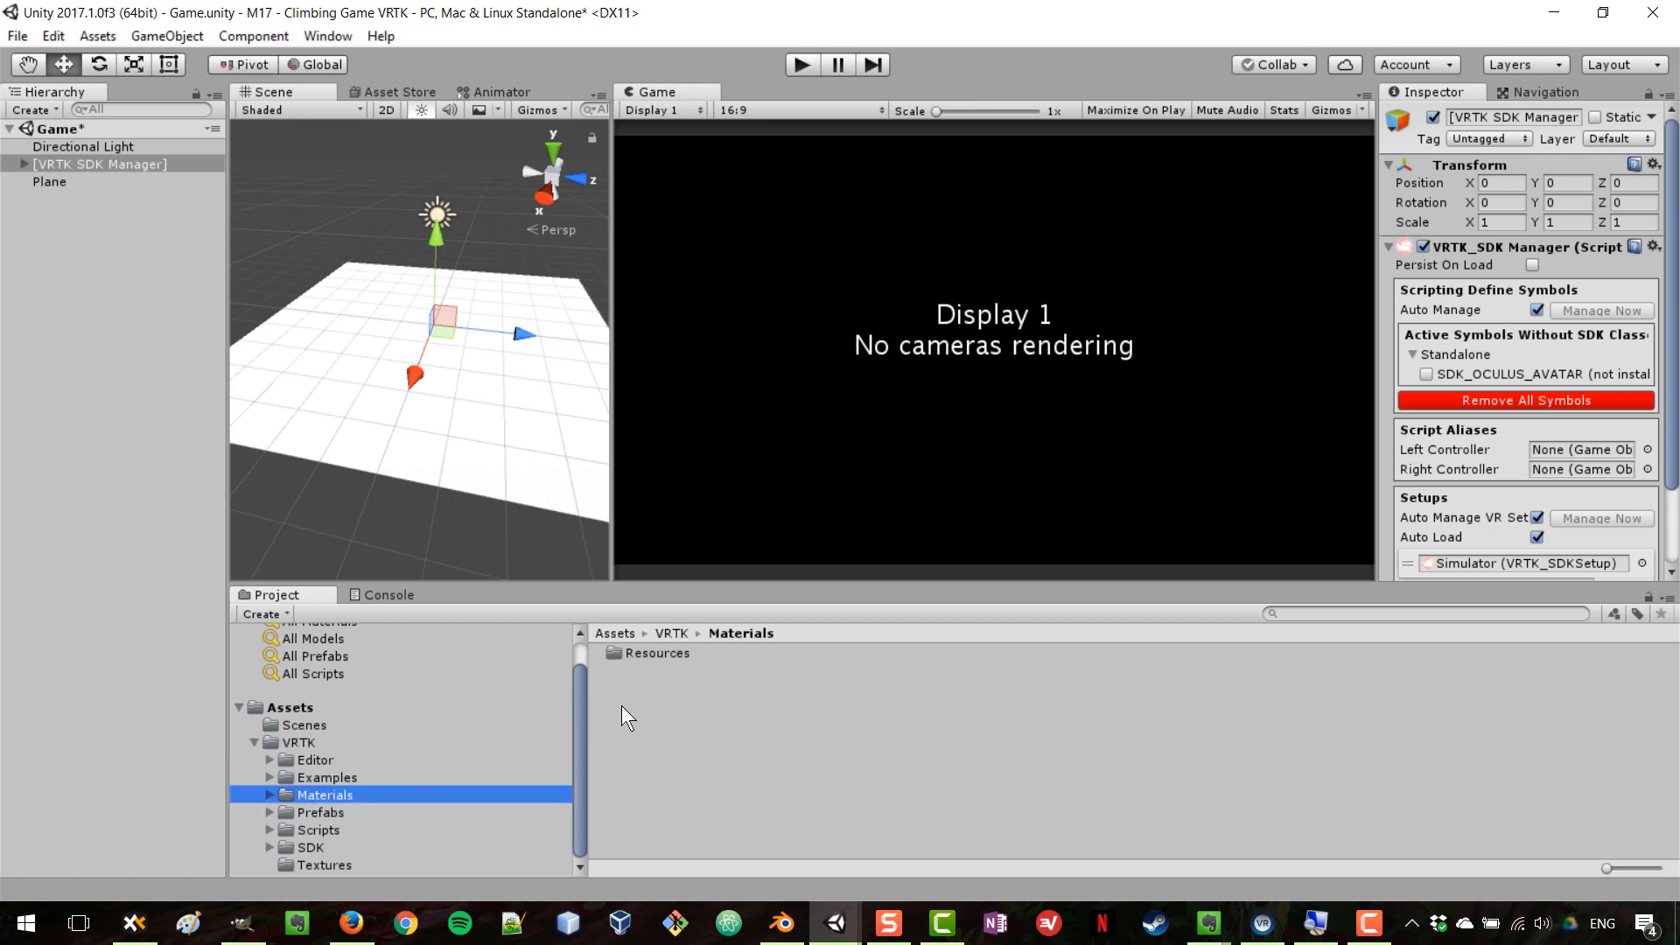
double_click(670, 658)
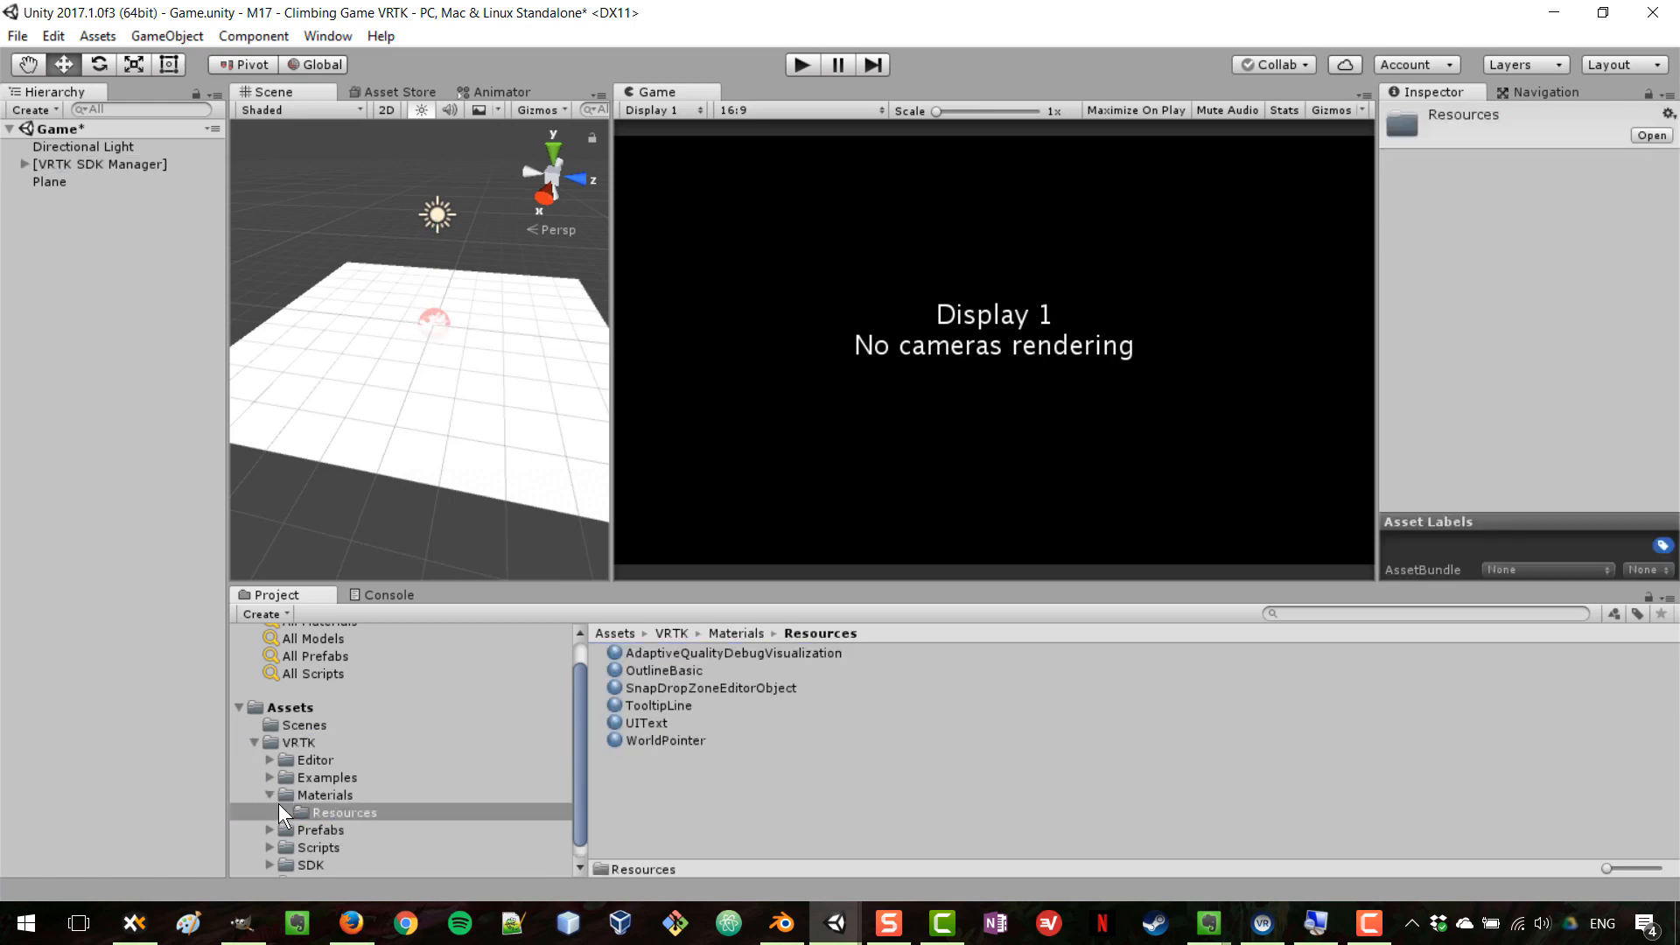
scroll(324, 800, "down", 1)
left_click(314, 864)
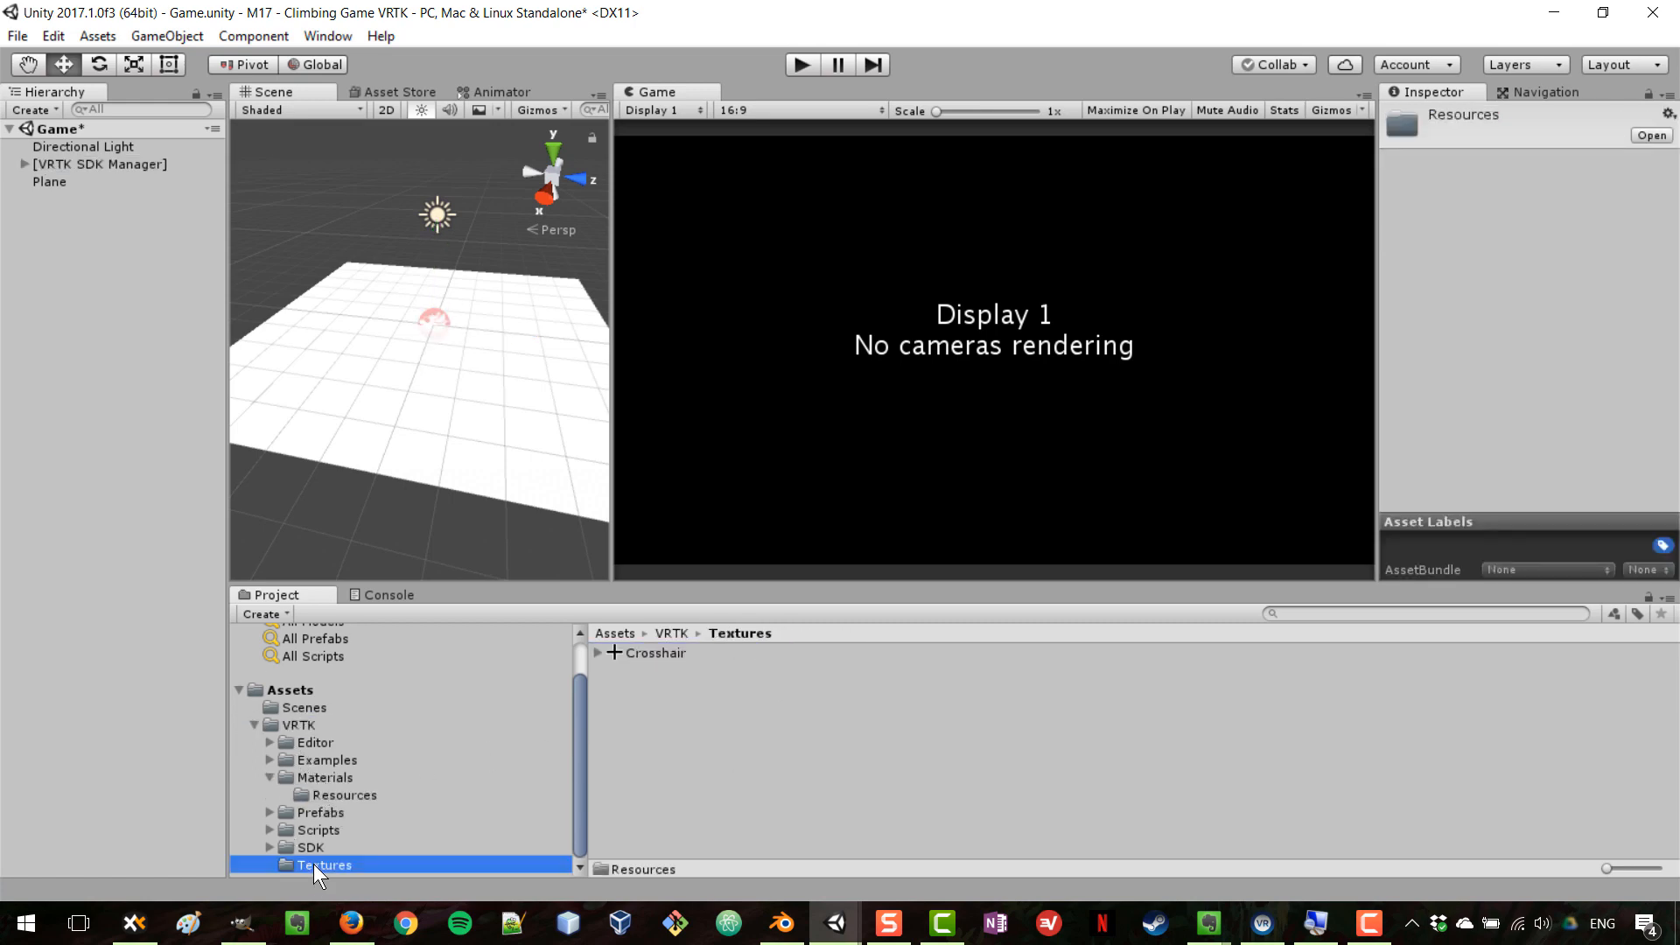
left_click(271, 760)
left_click(324, 776)
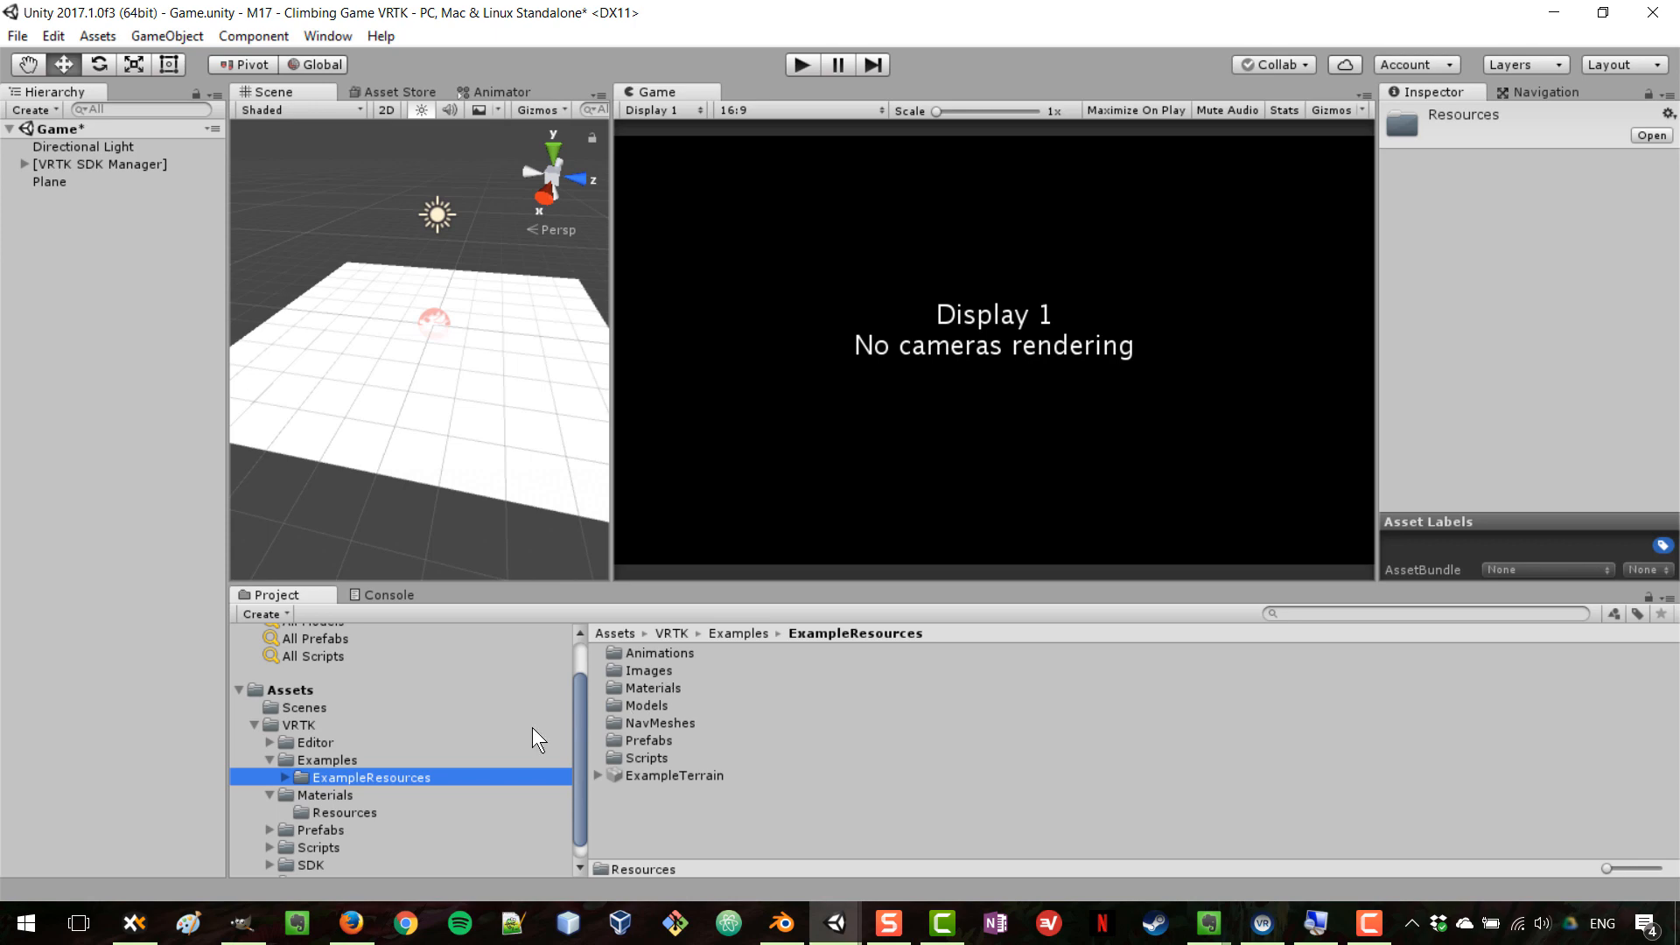
double_click(654, 694)
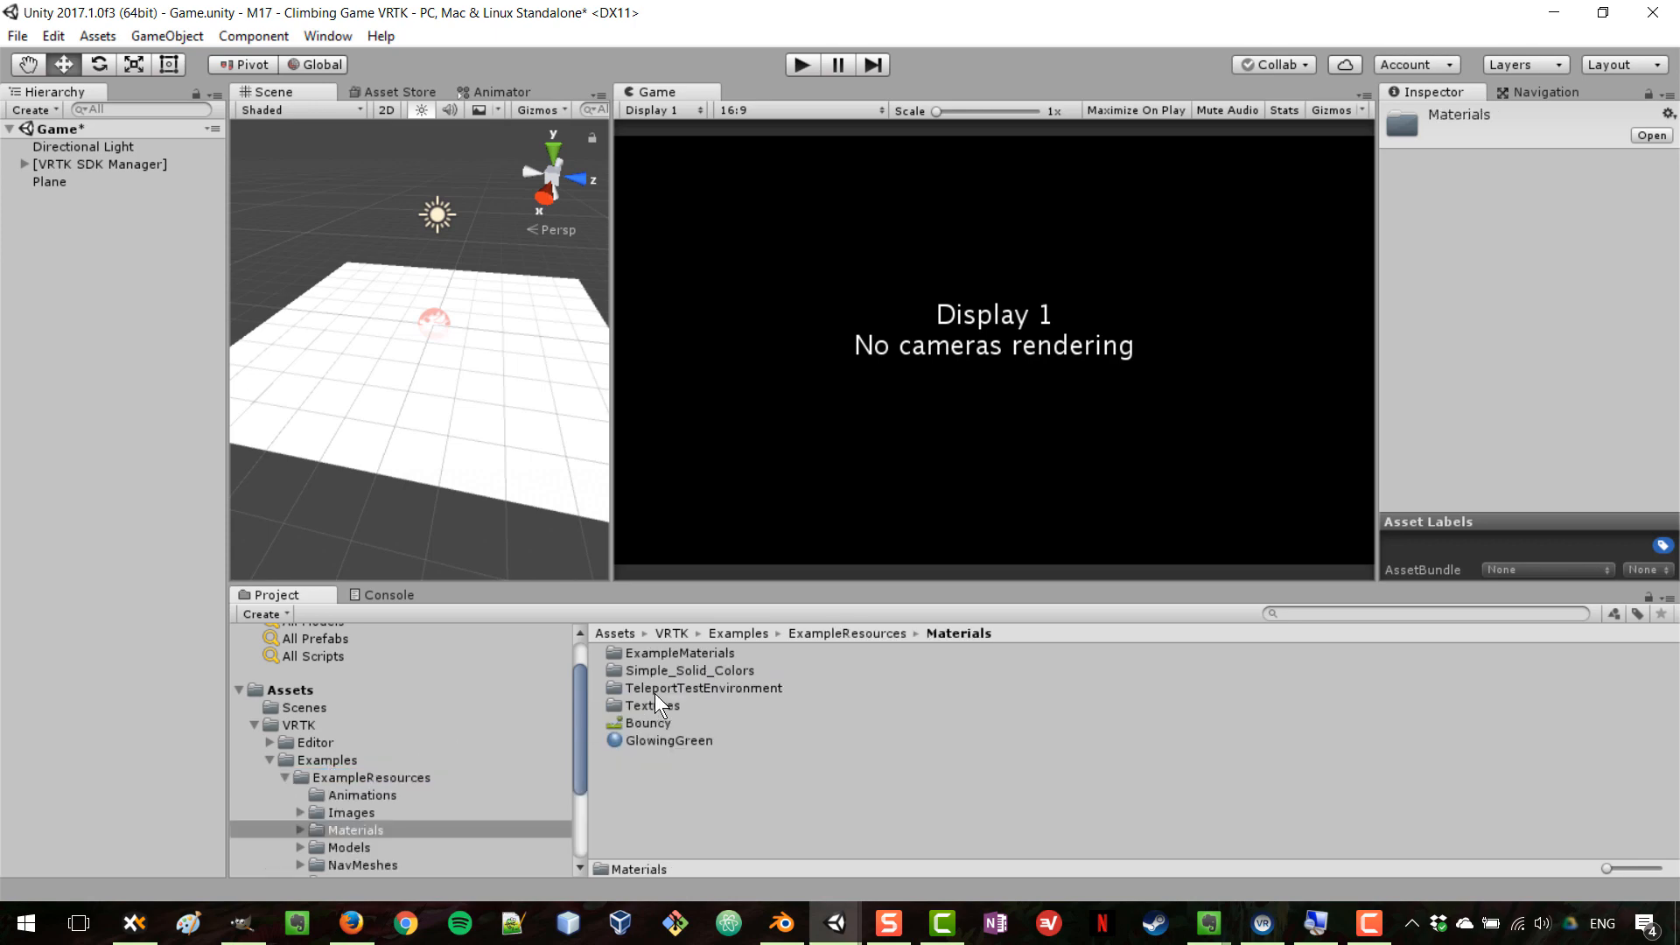
double_click(648, 705)
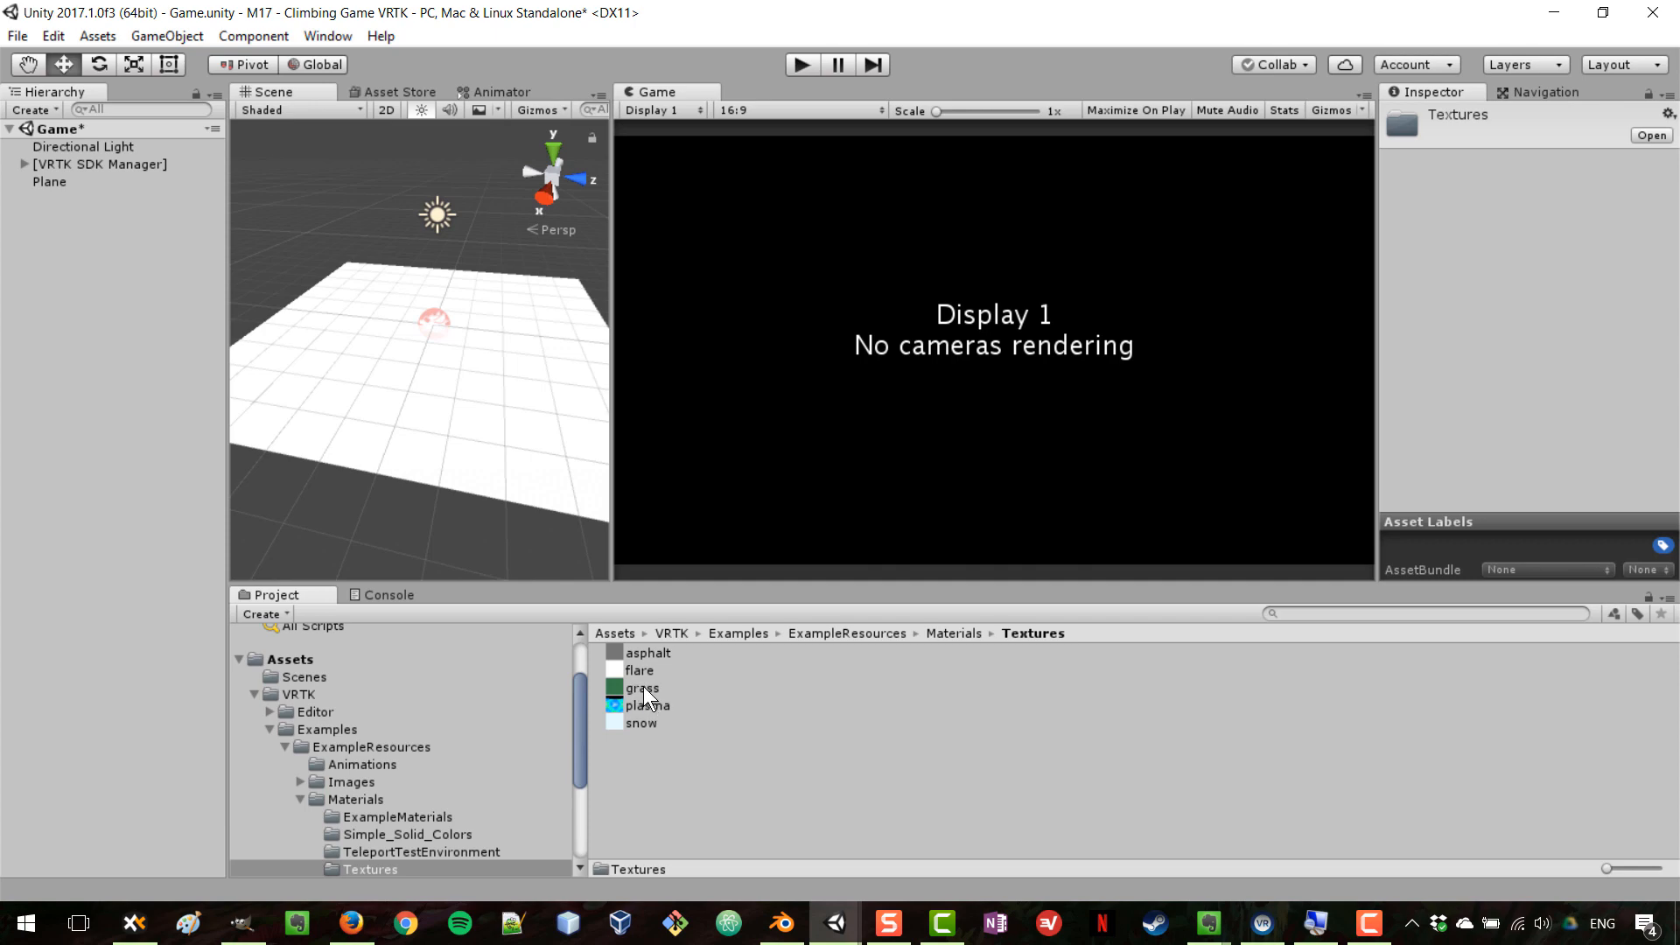
left_click_drag(643, 686, 472, 383)
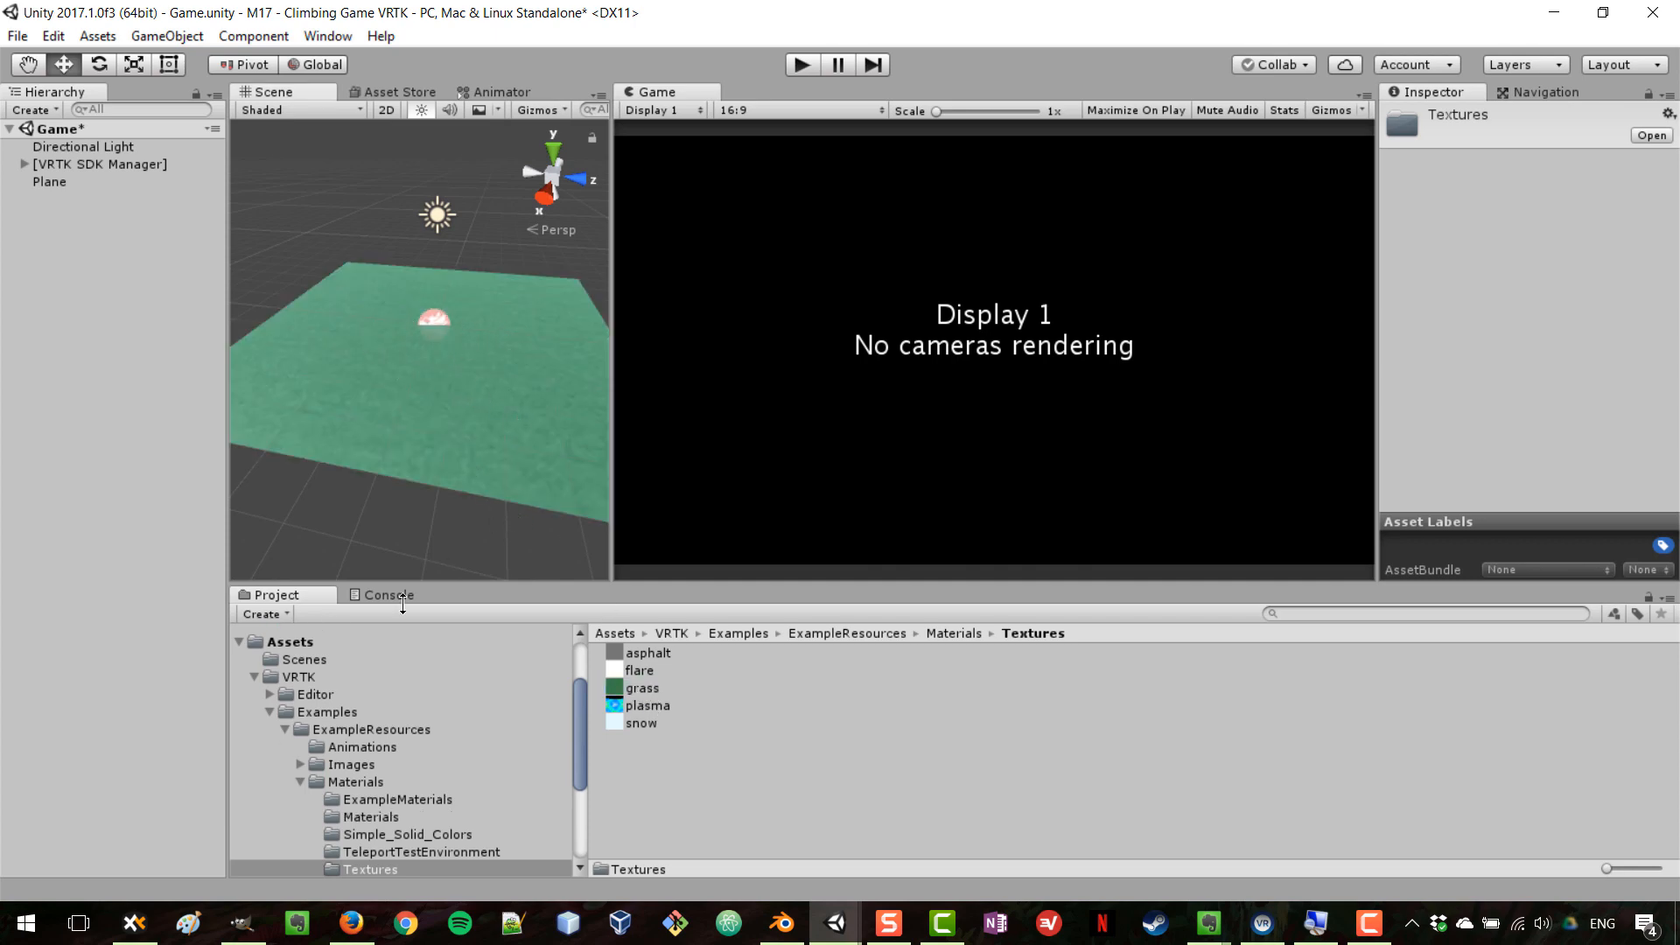
Step: Try the Green material from the Simple_Solid_Colors folder on the plane and undo it
scroll(448, 820, "down", 3)
left_click(368, 685)
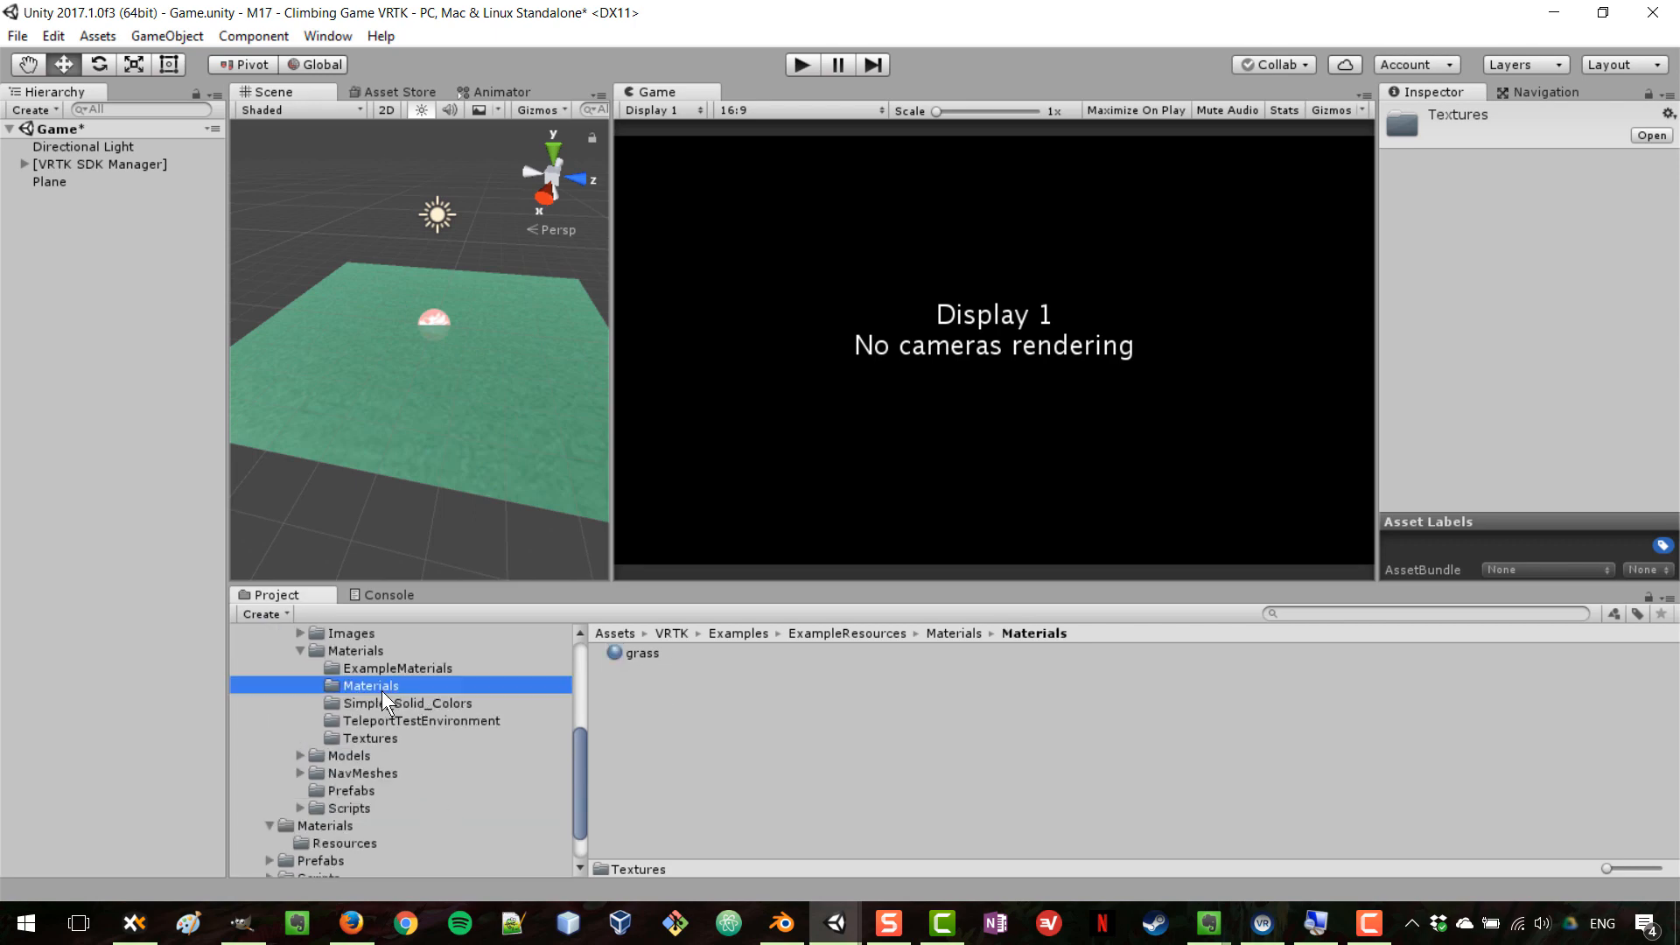
left_click(398, 705)
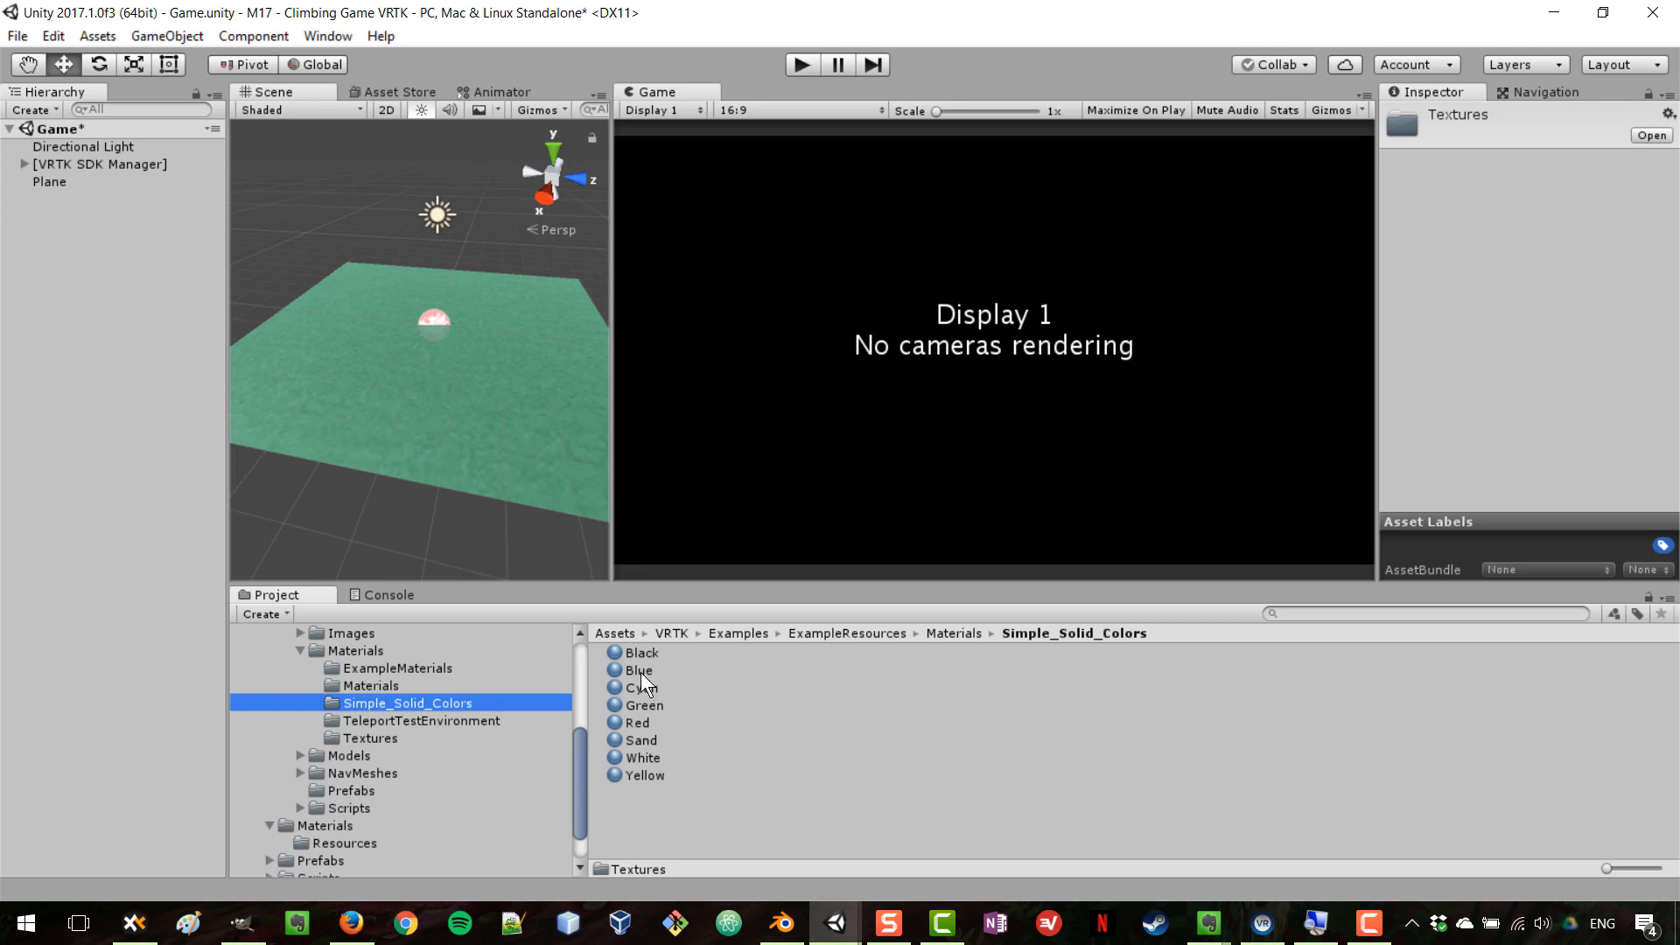
left_click_drag(650, 704, 489, 398)
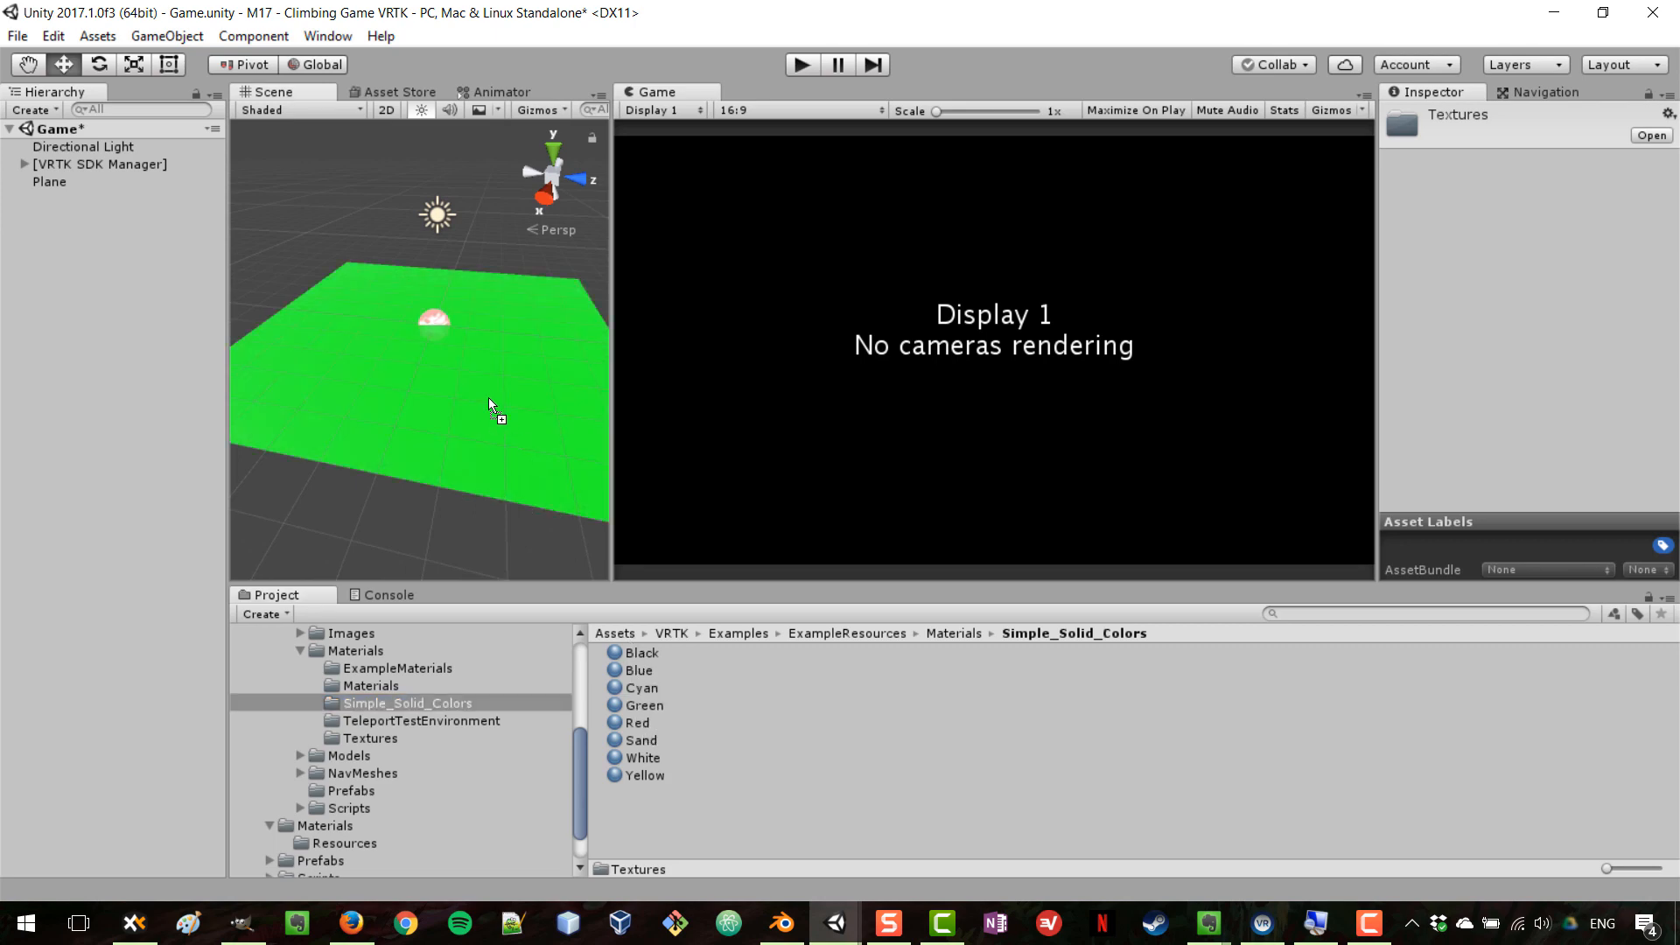
key("ctrl+z")
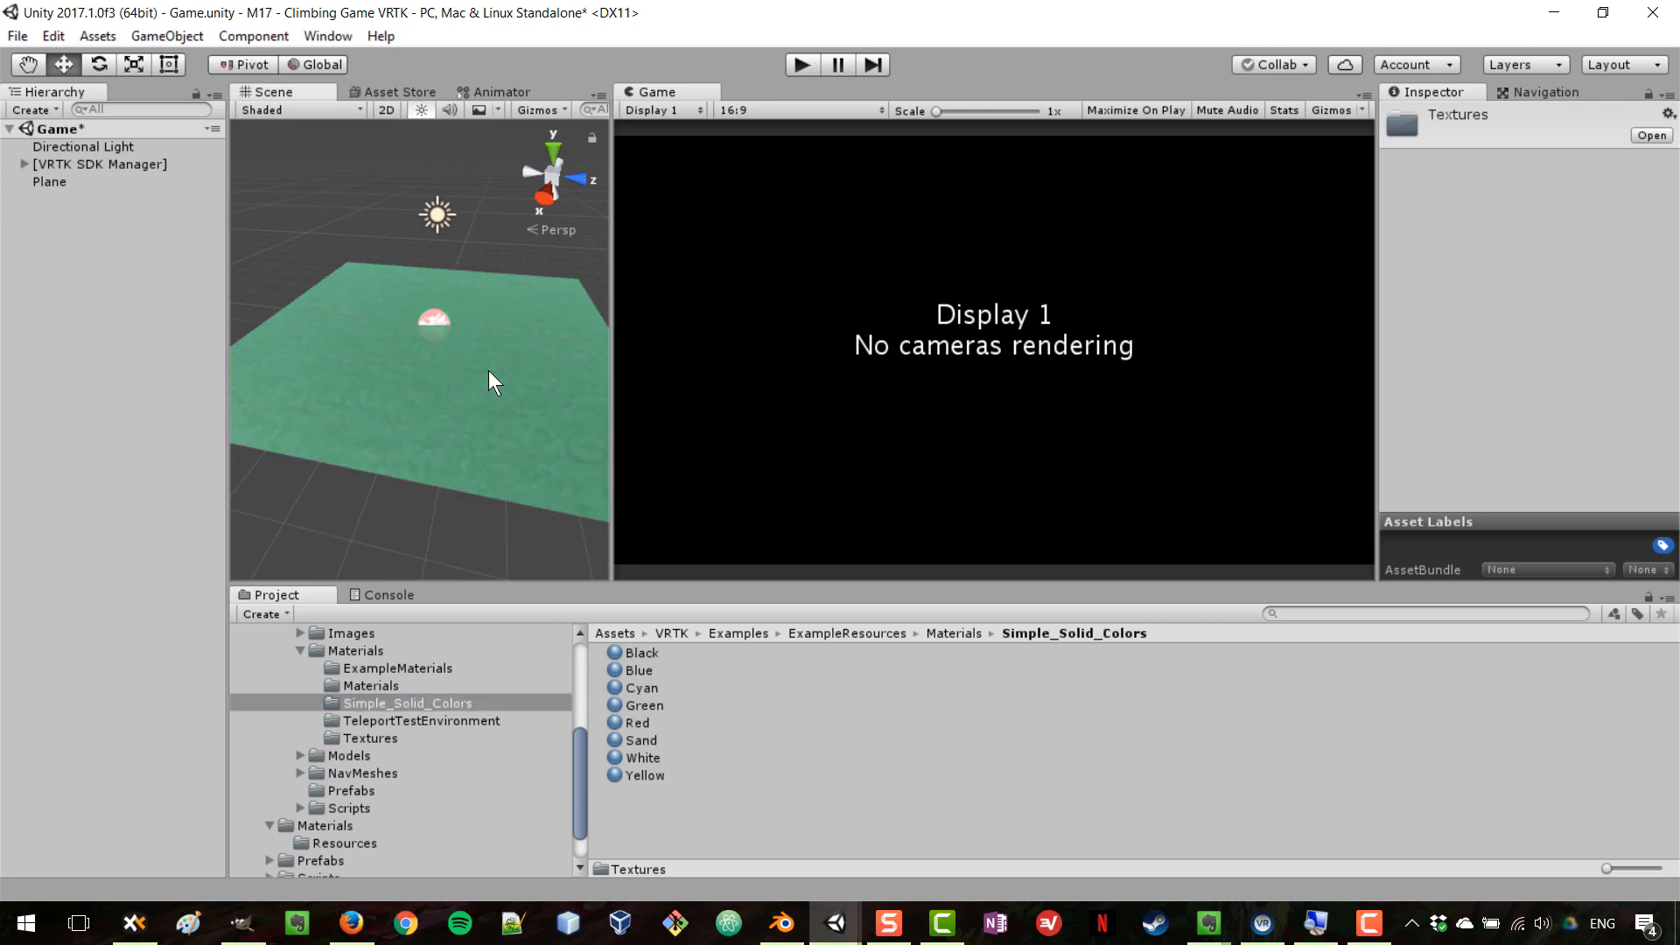
Step: Widen the Scene view, add a cube to the scene and raise it above the plane to about Y 1.18
middle_click_drag(466, 375, 487, 432)
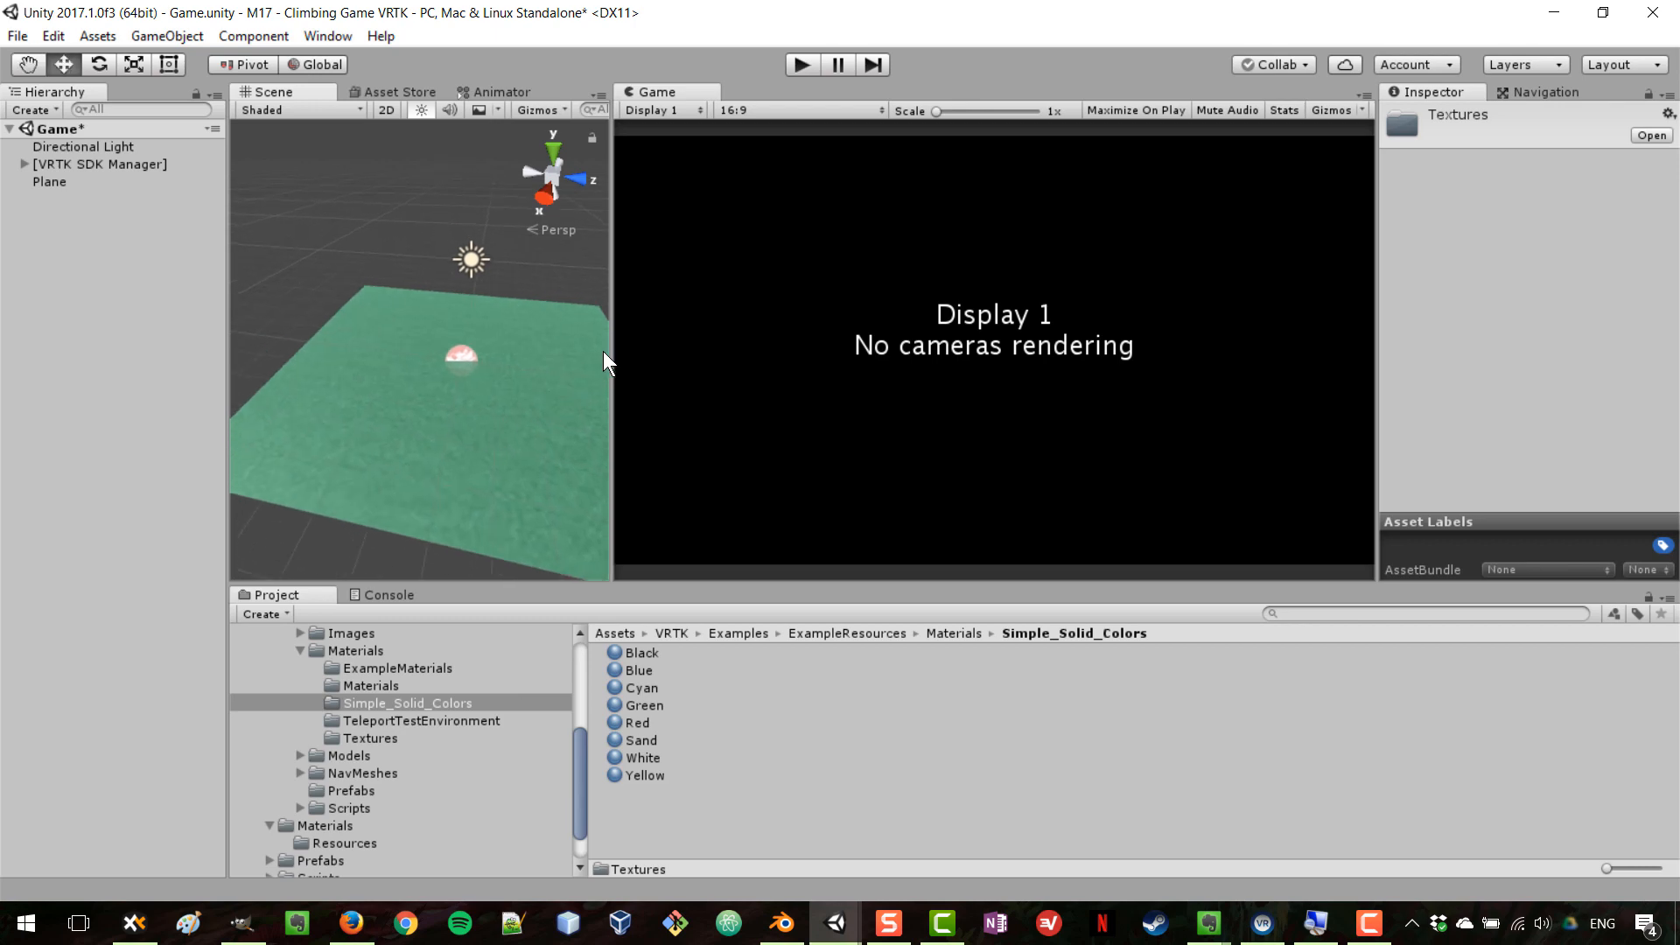
left_click_drag(611, 349, 992, 350)
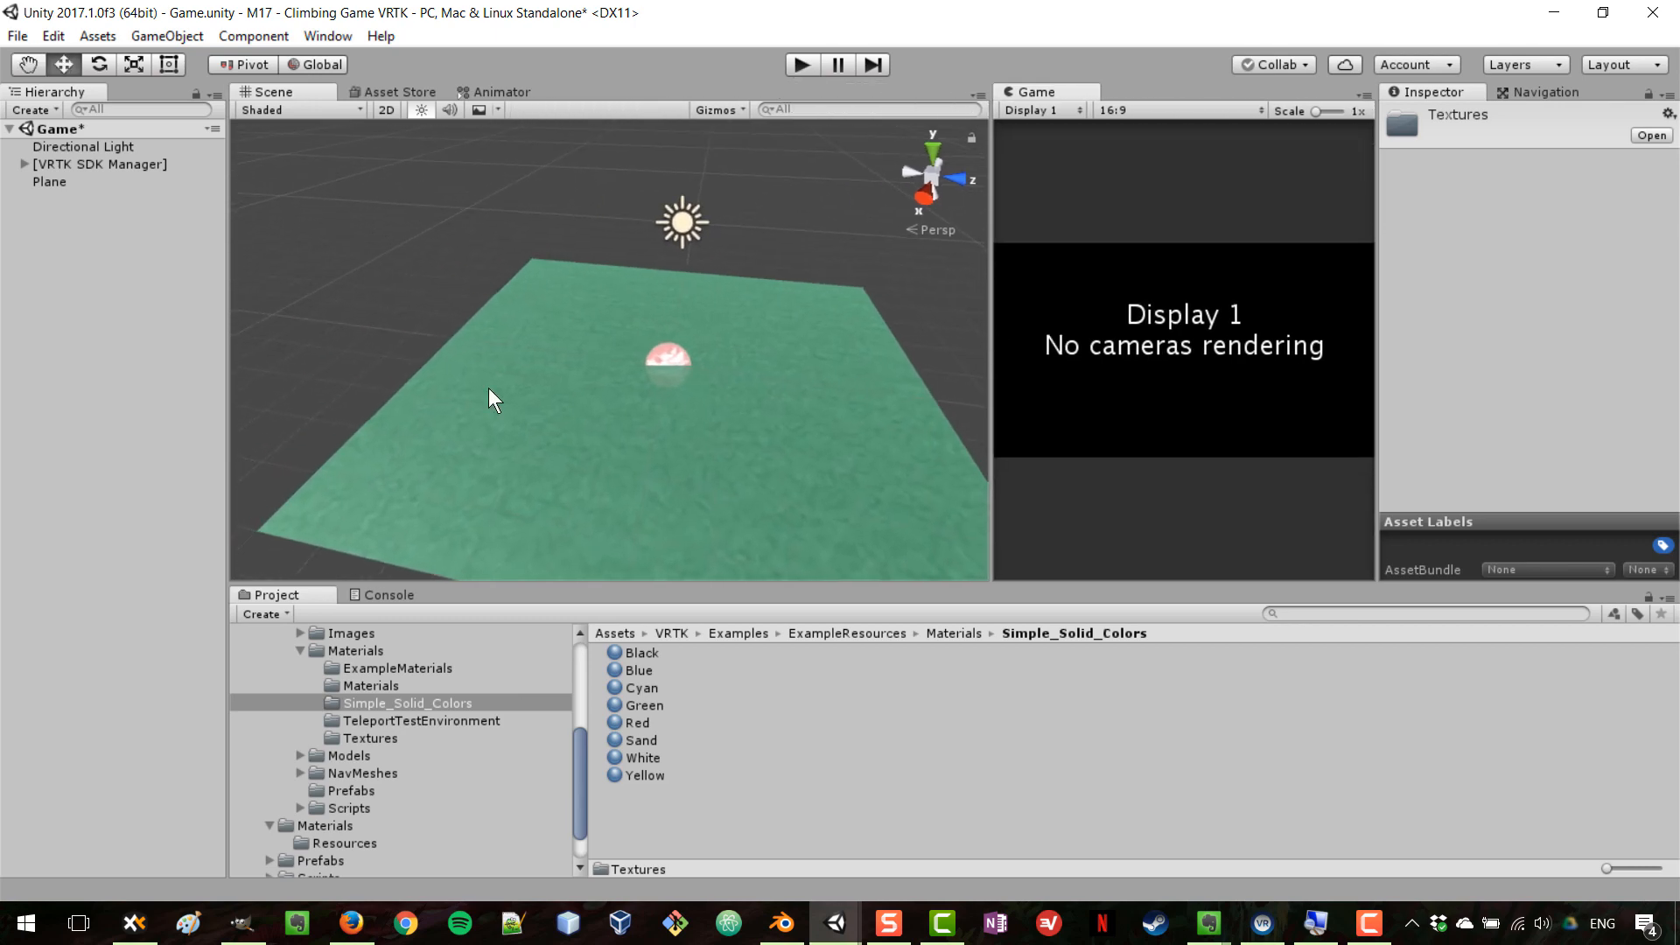
left_click(76, 265)
right_click(61, 206)
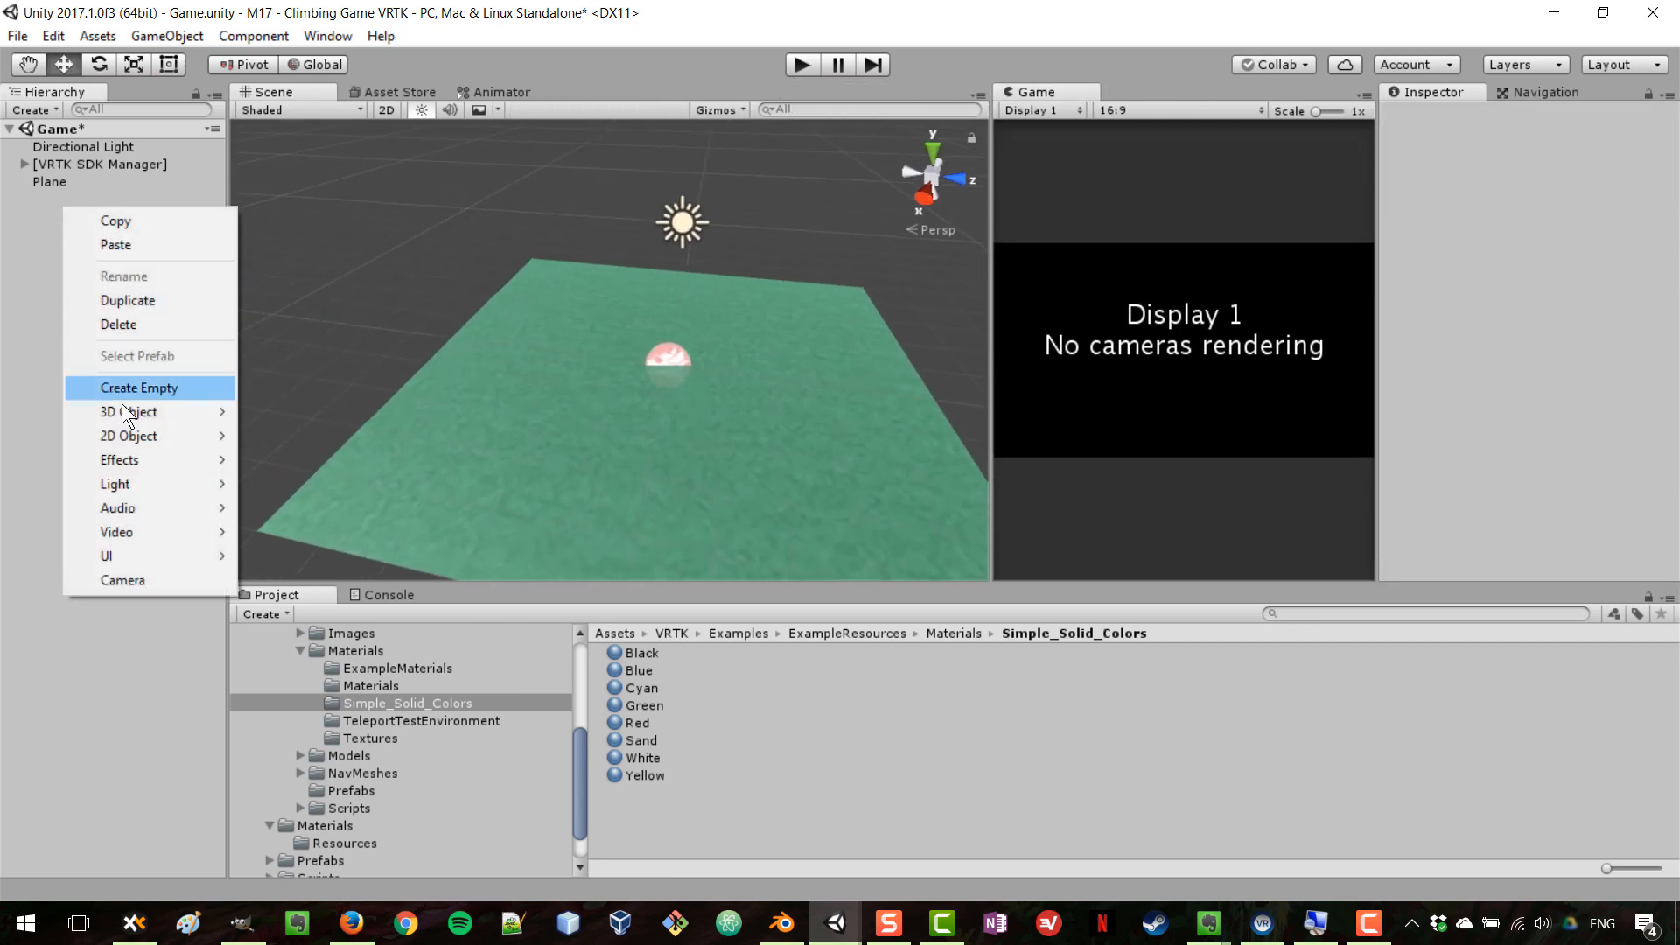
mouse_move(151, 411)
left_click(288, 412)
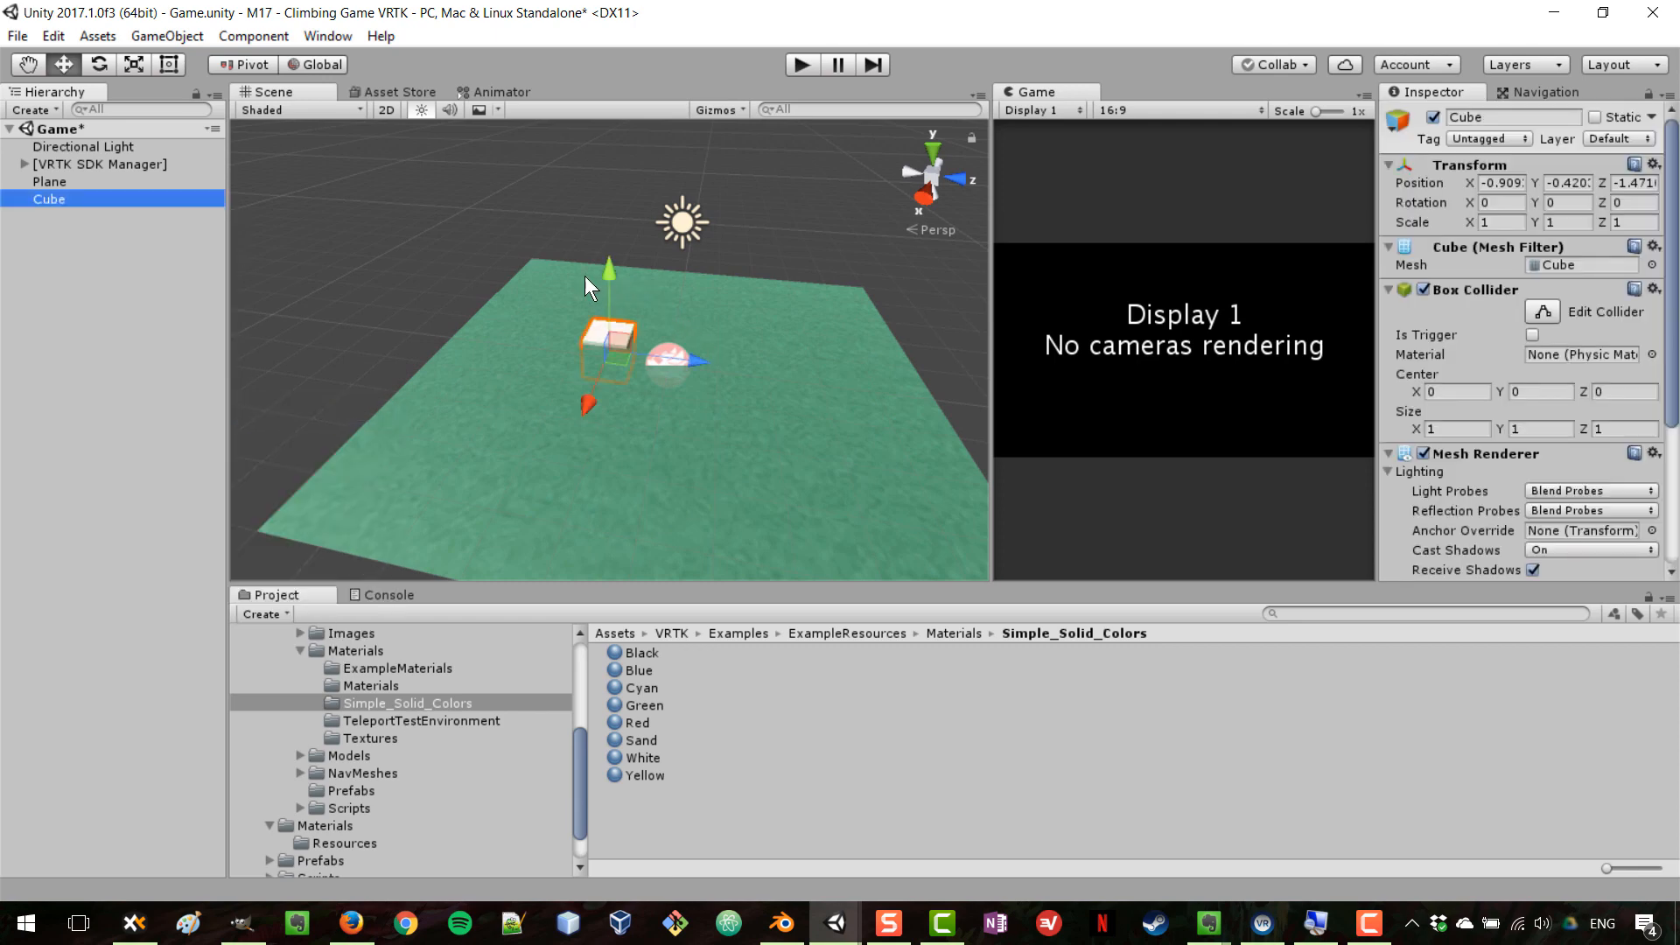
left_click_drag(607, 319, 604, 263)
left_click_drag(587, 325, 596, 285)
Step: Duplicate the cube three times and spread the copies around the plane, the last at about X 3.17, Z -1.99
key("ctrl+d")
left_click_drag(716, 260, 802, 359)
key("ctrl+d")
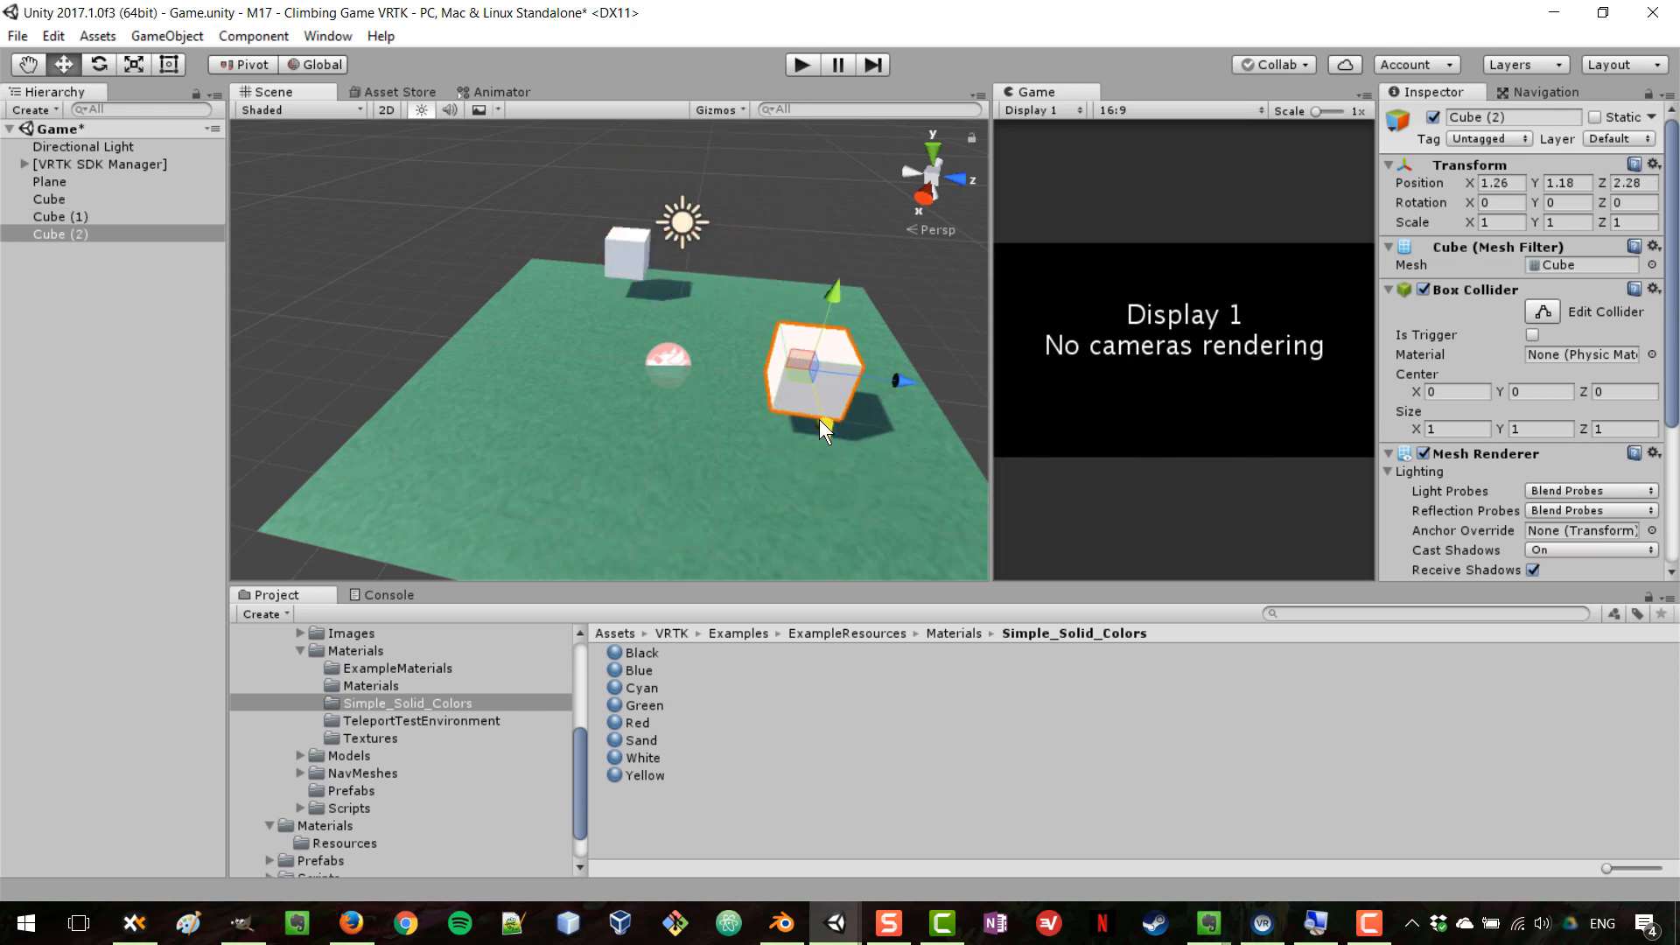
left_click_drag(819, 419, 709, 386)
key("ctrl+d")
Step: Run the scene with Maximize On Play and walk the simulated player forward, backward and sideways among the cubes
left_click_drag(989, 262, 673, 262)
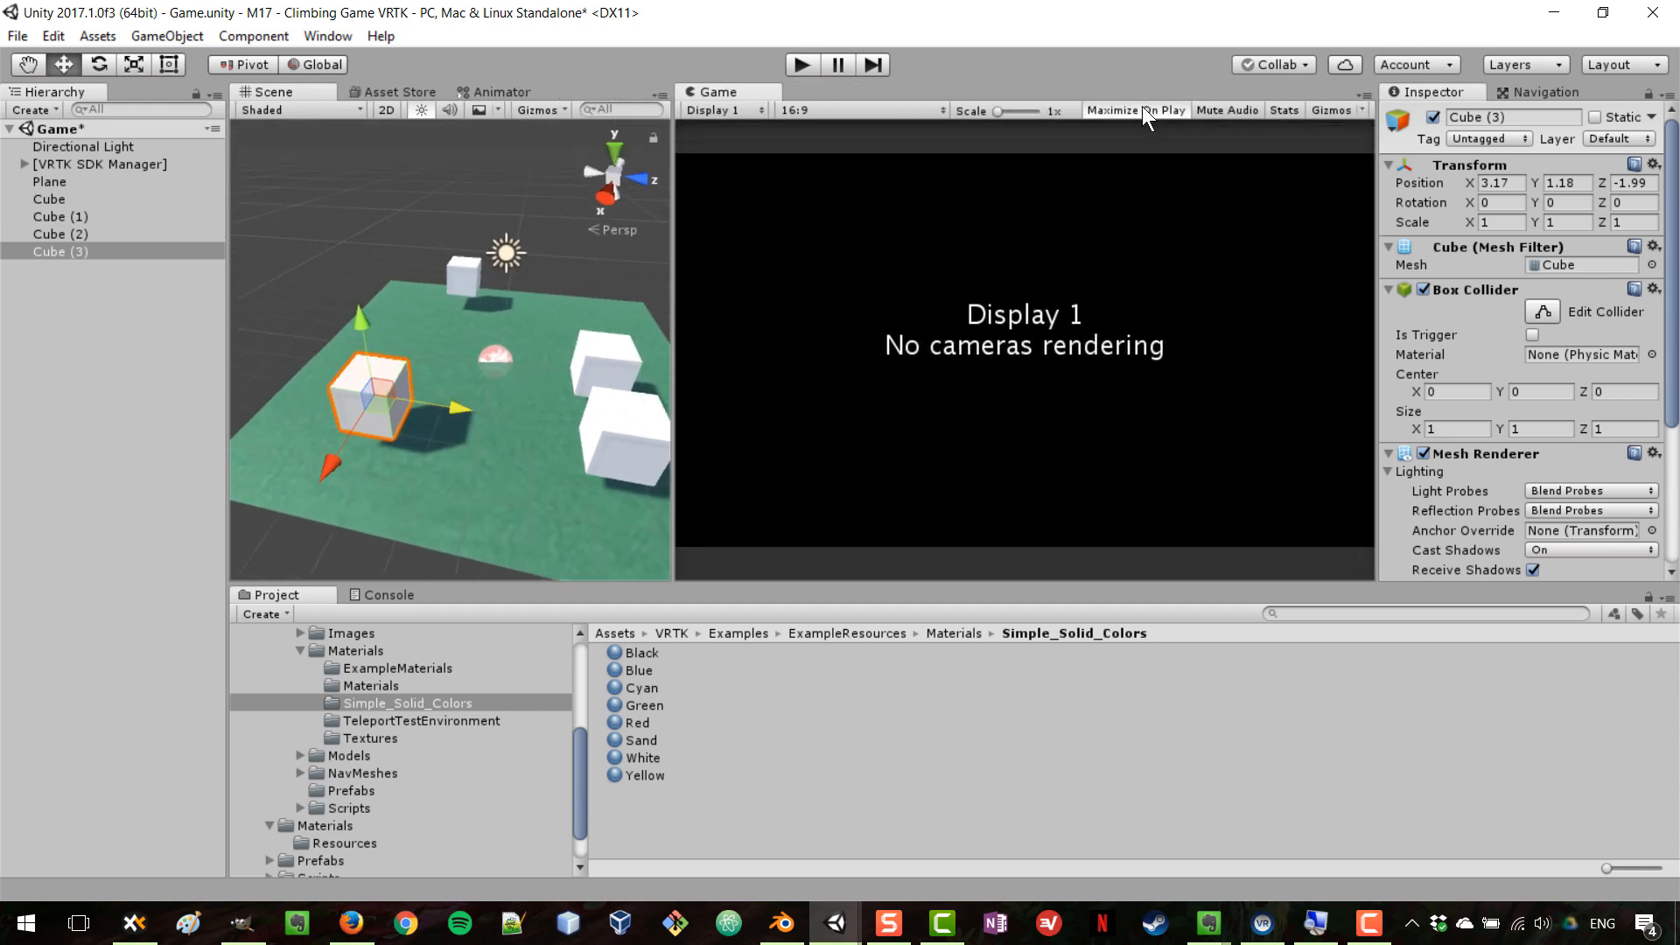
left_click(800, 63)
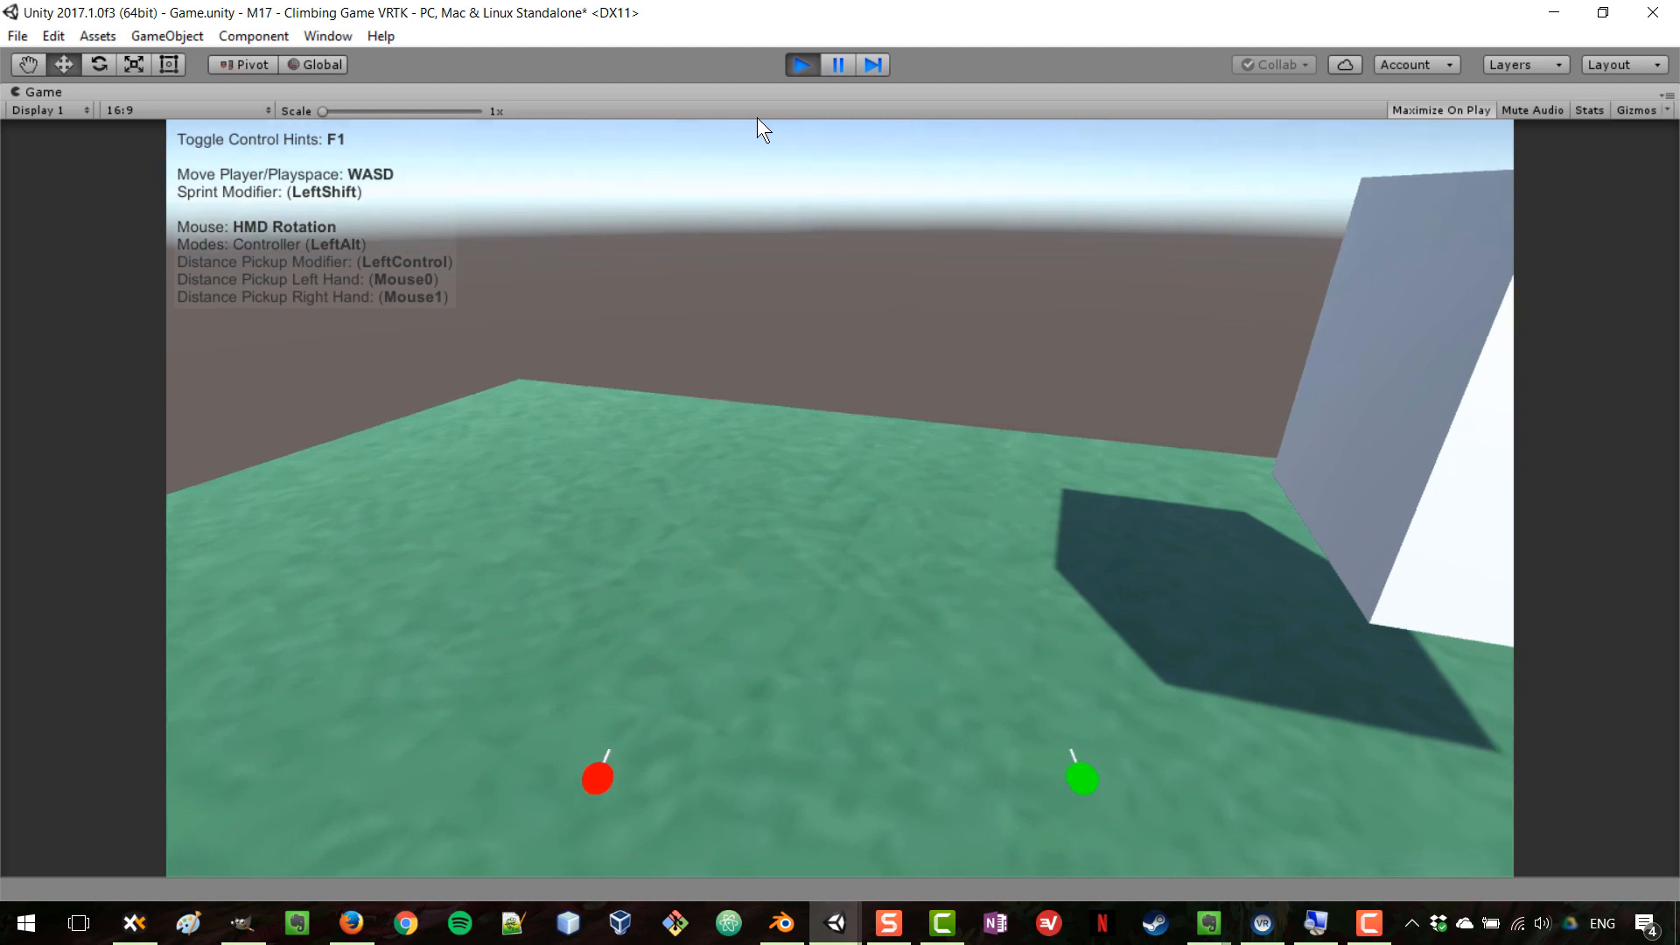
key("w")
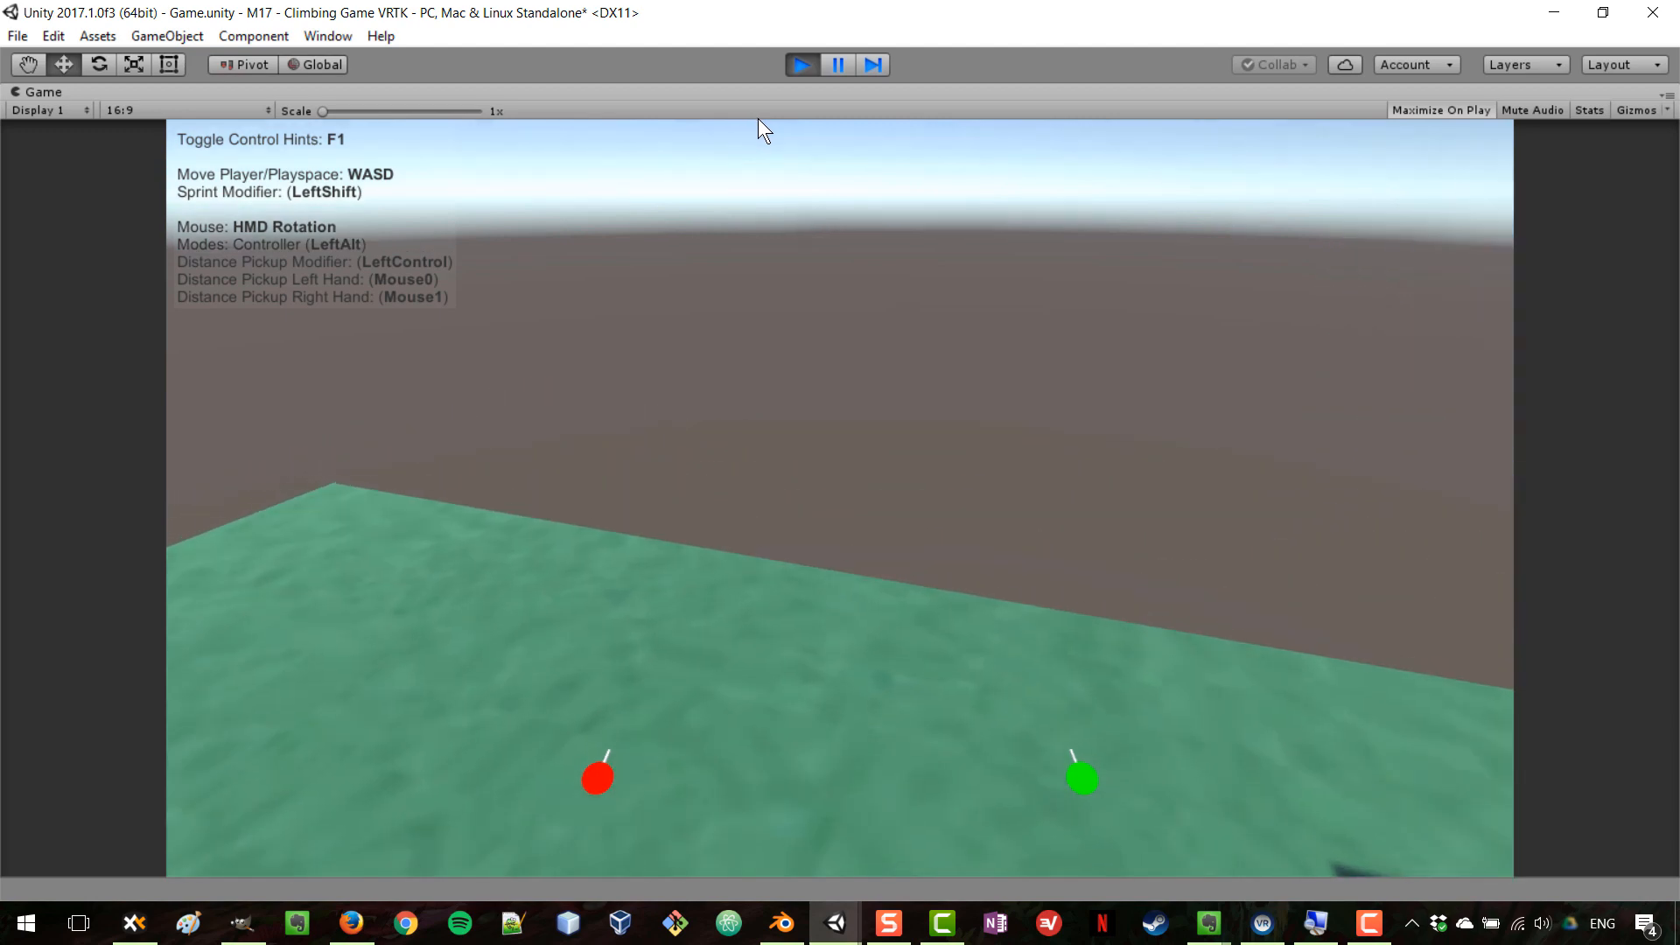
key("s")
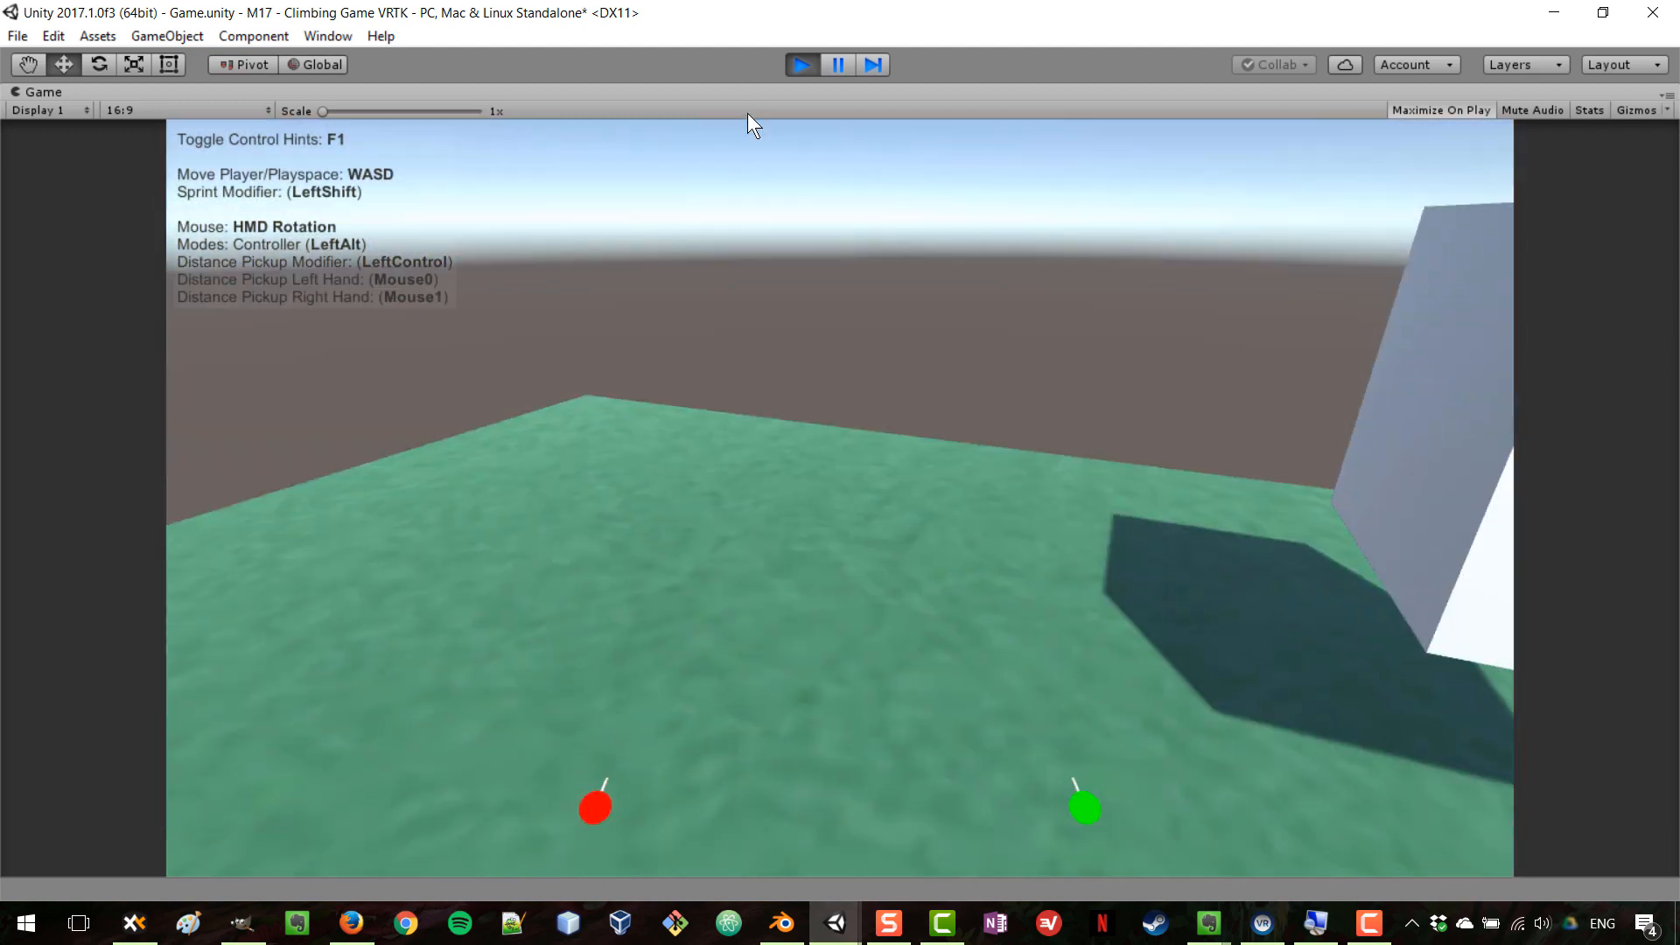
key("a")
key("d")
key("a")
key("d")
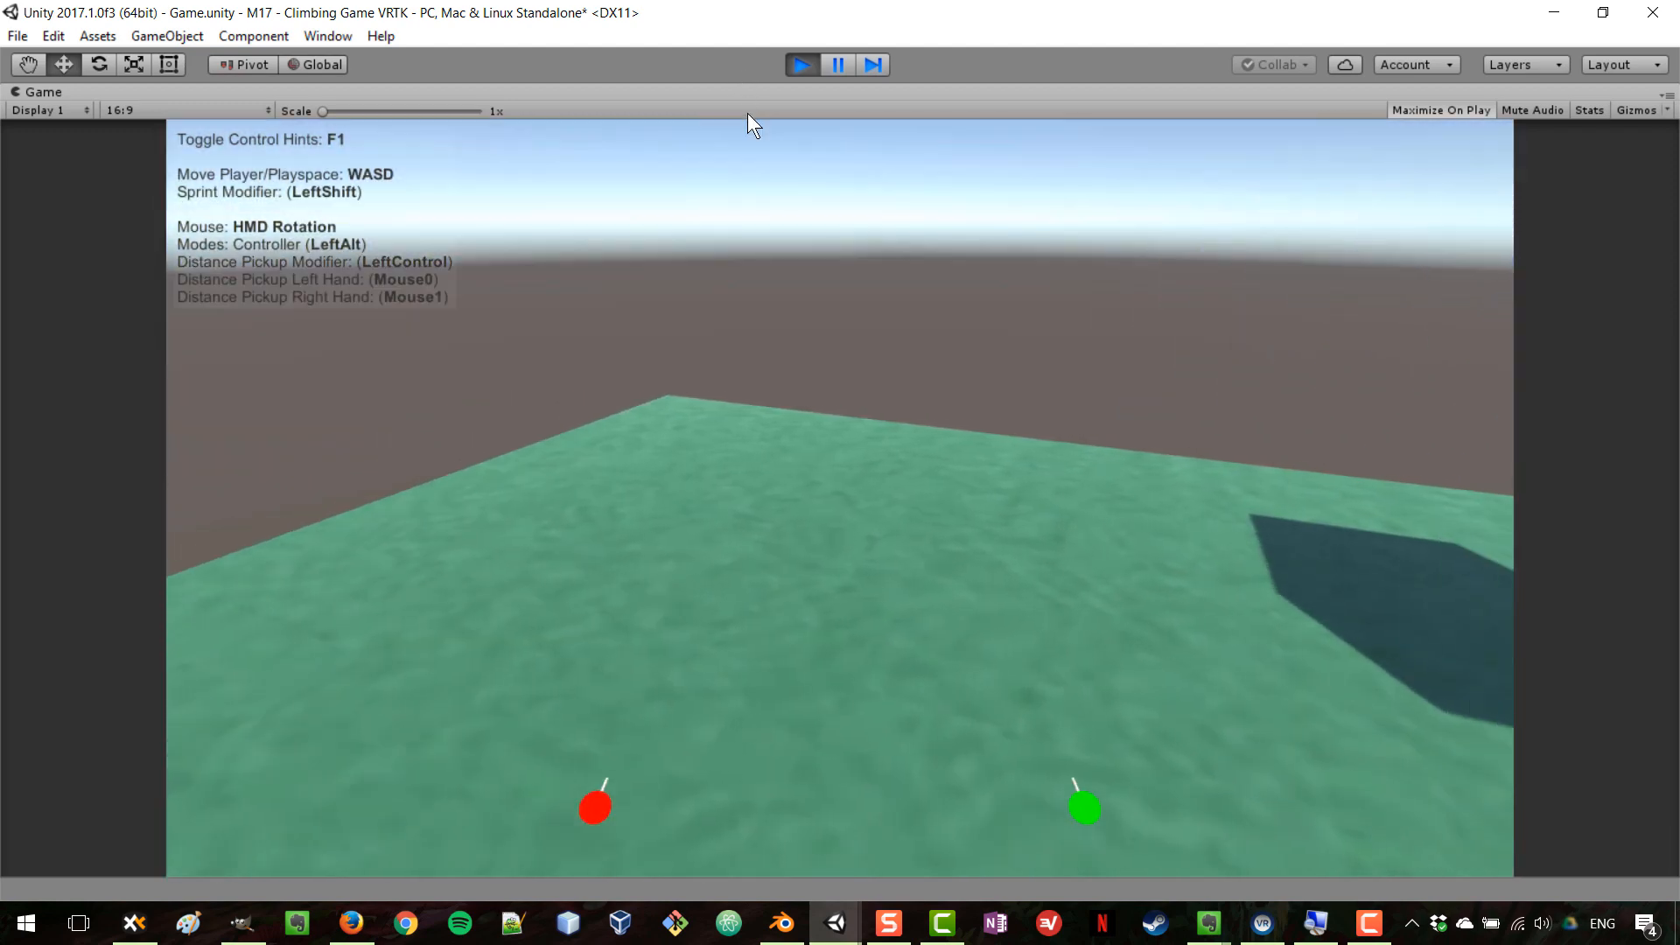
key("d")
key("s")
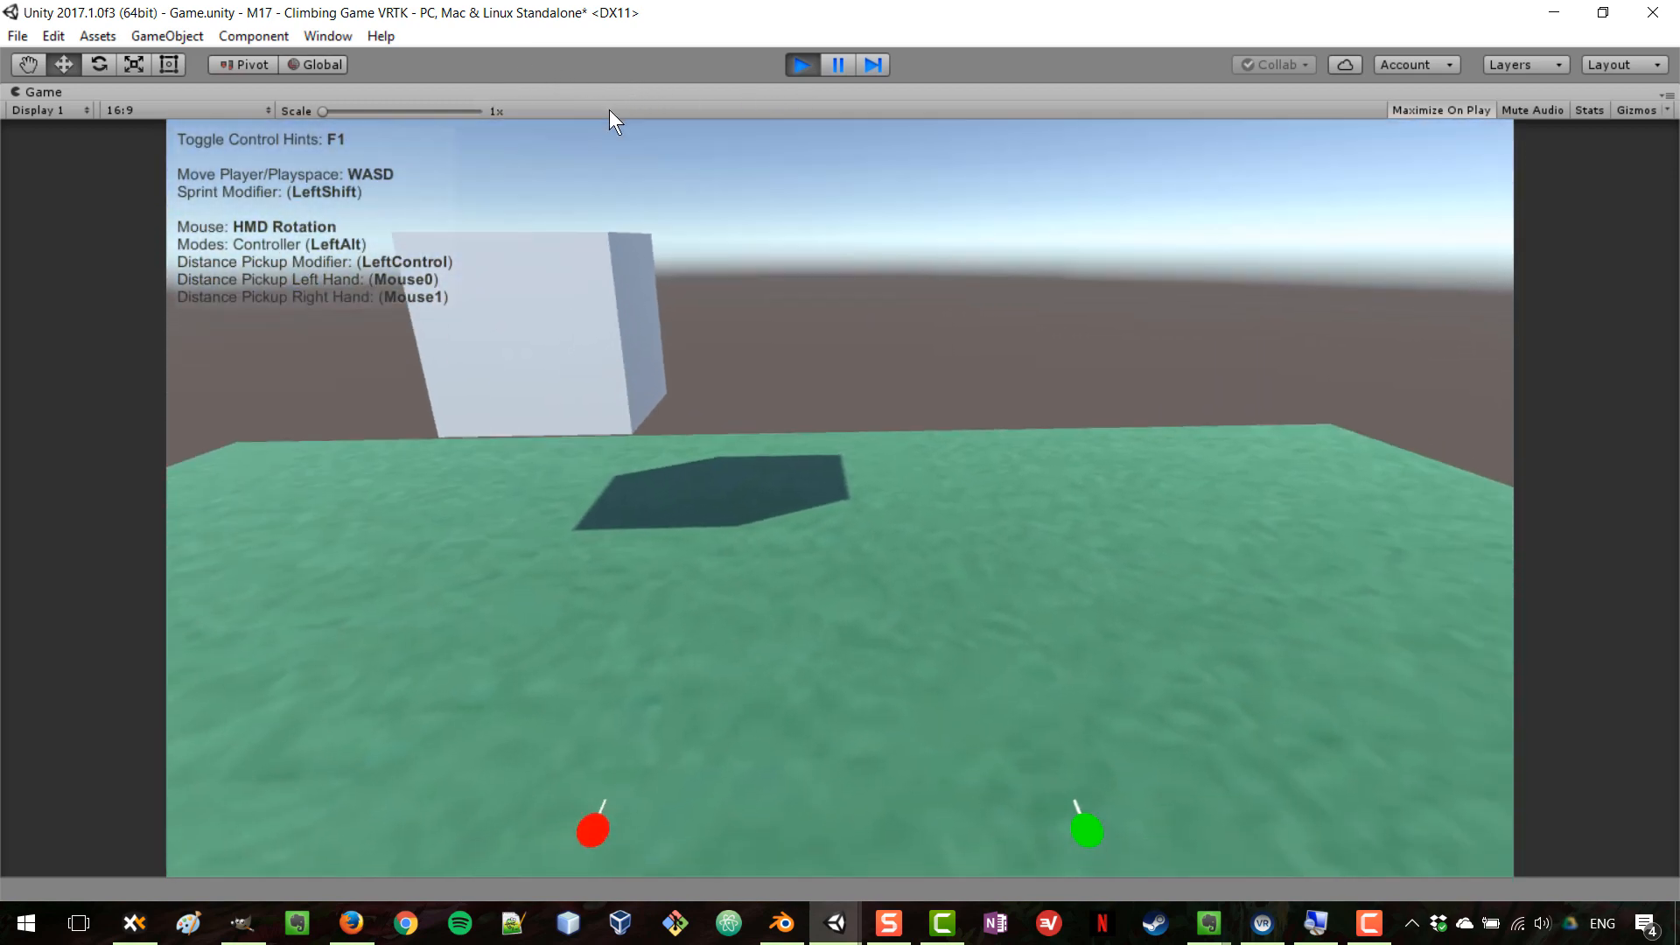
key("w")
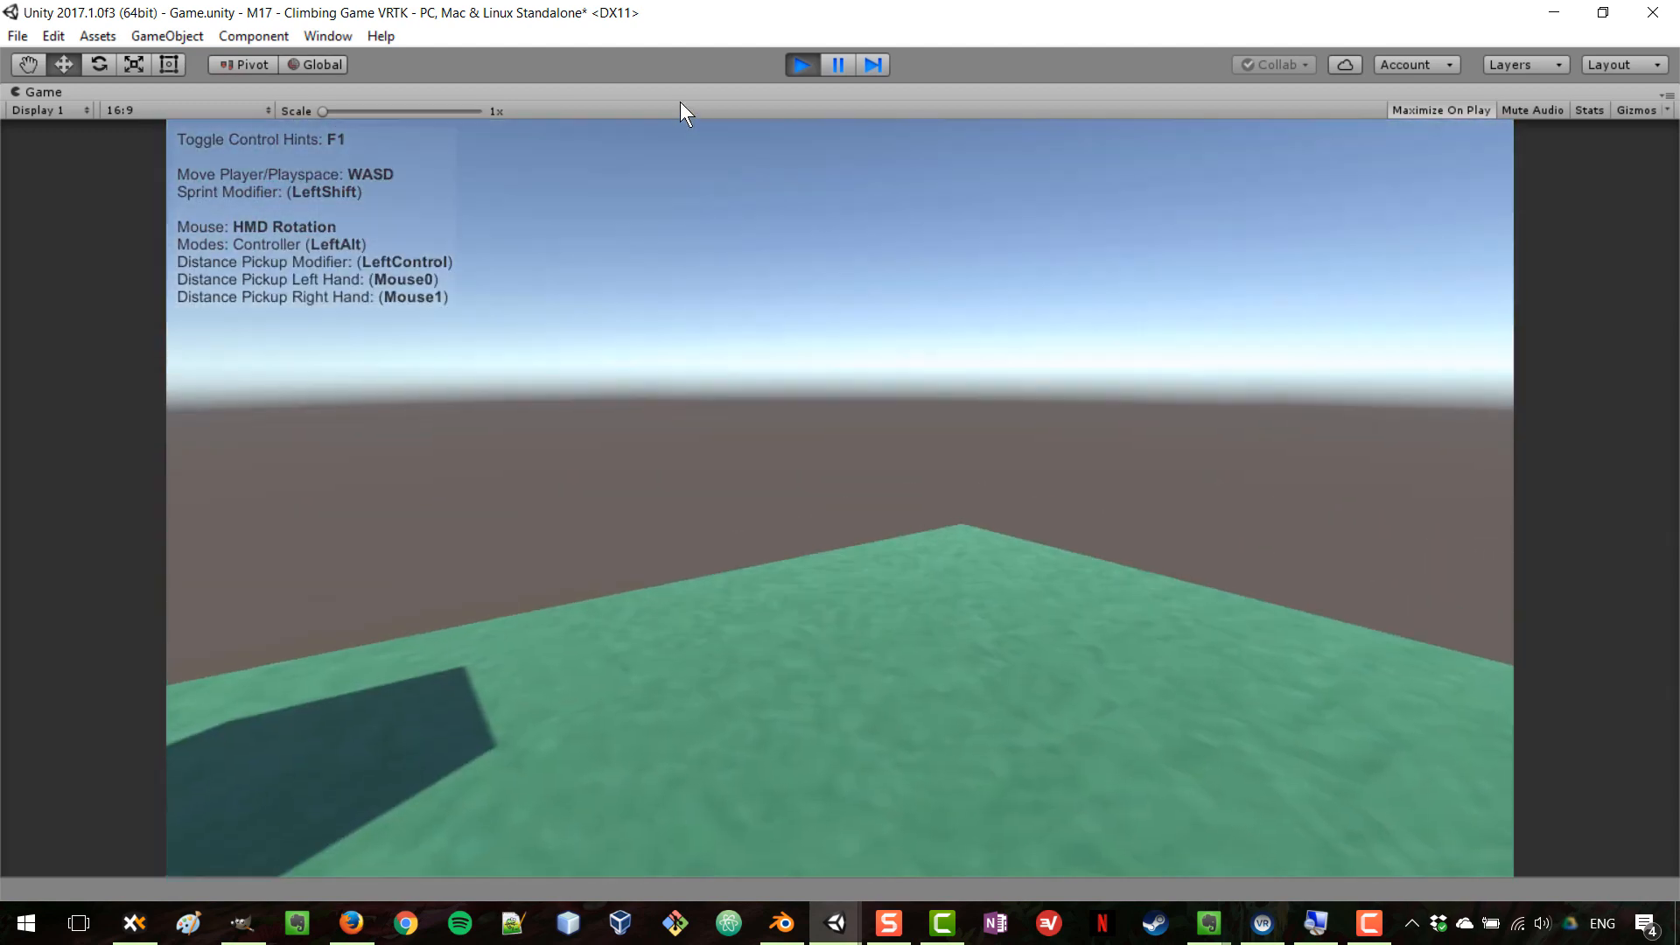
Step: Test the simulator's controller mode, including its movement axis and hand switching, and stop the play test
key("alt")
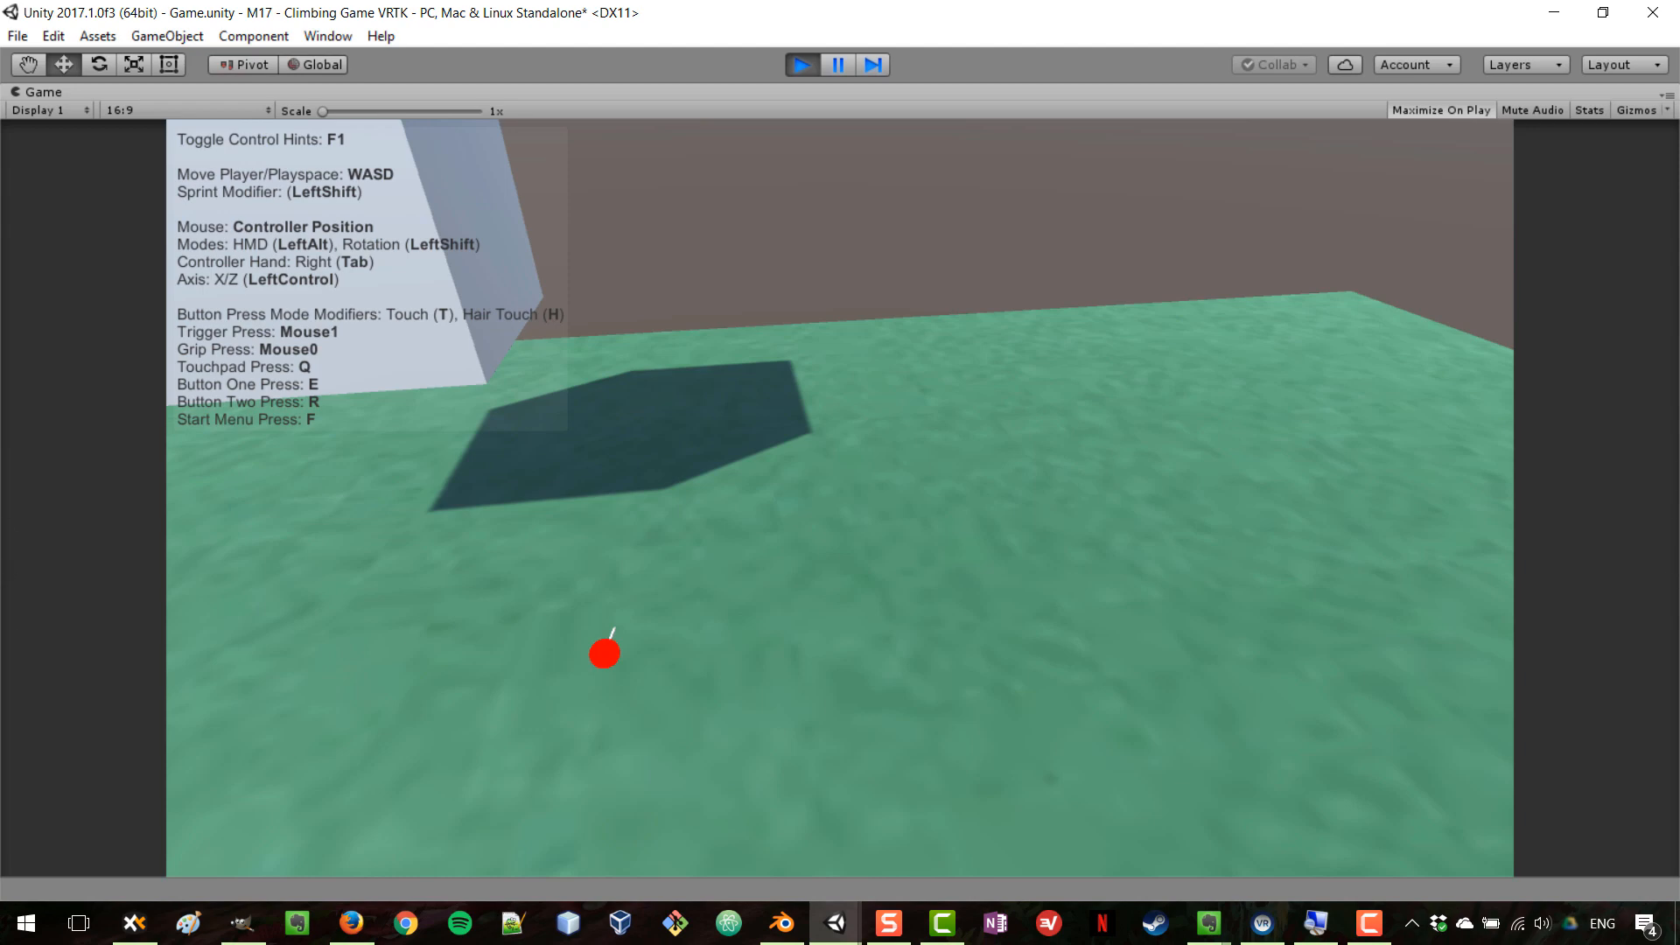
key("alt")
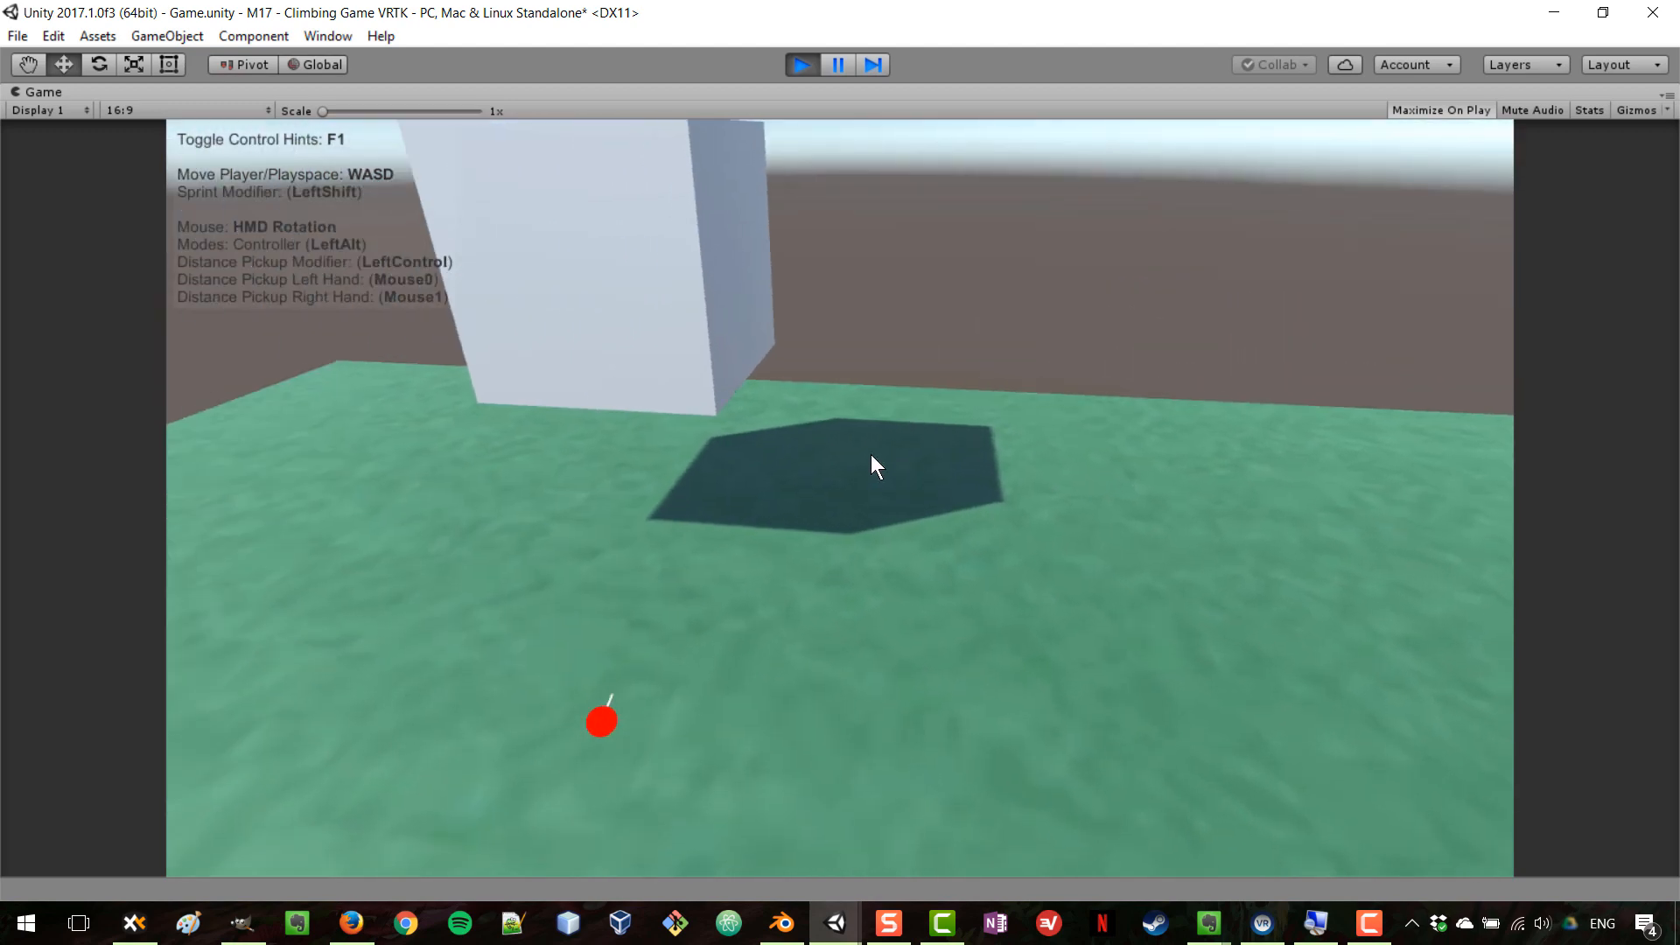
key("alt")
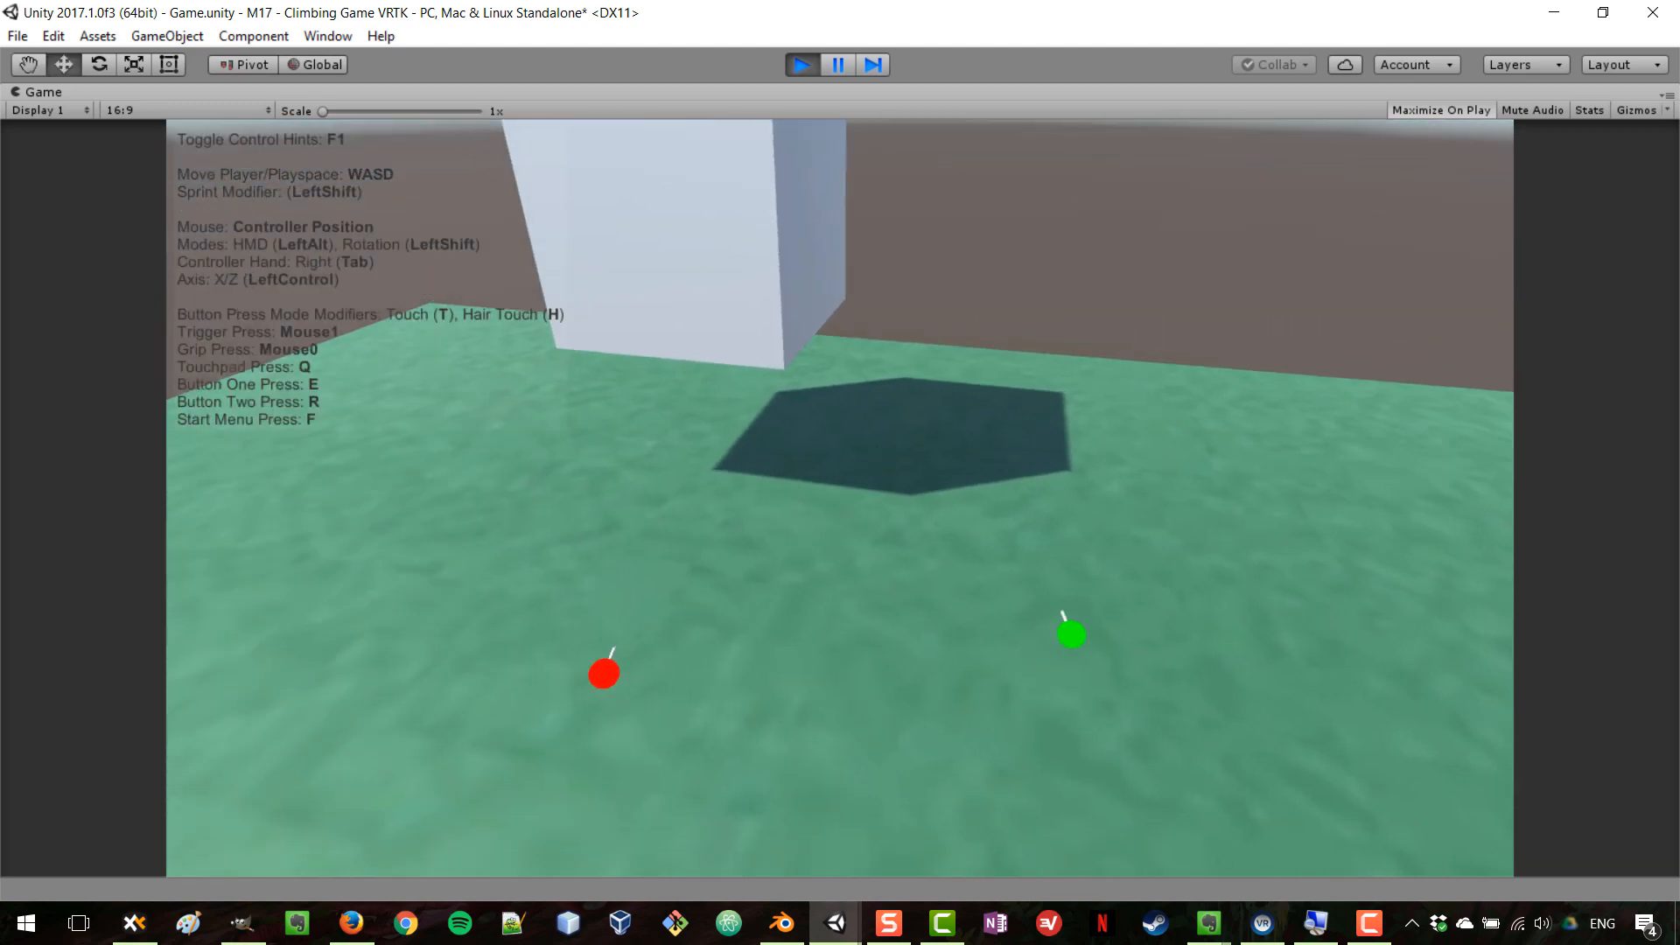
key("ctrl")
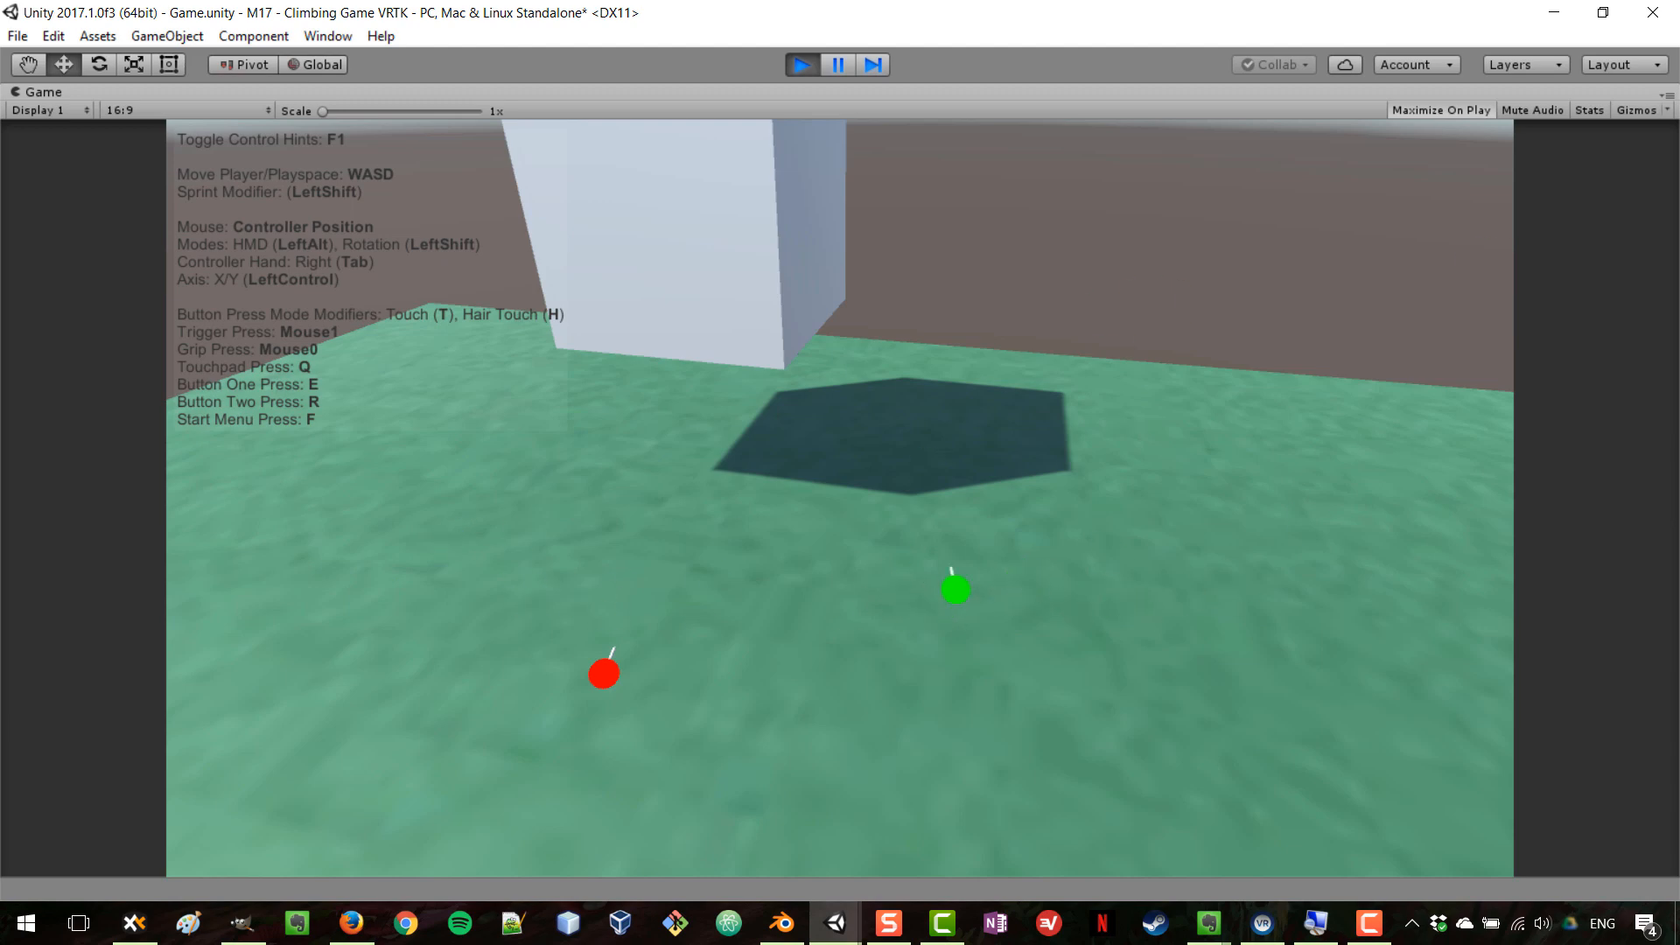
key("ctrl")
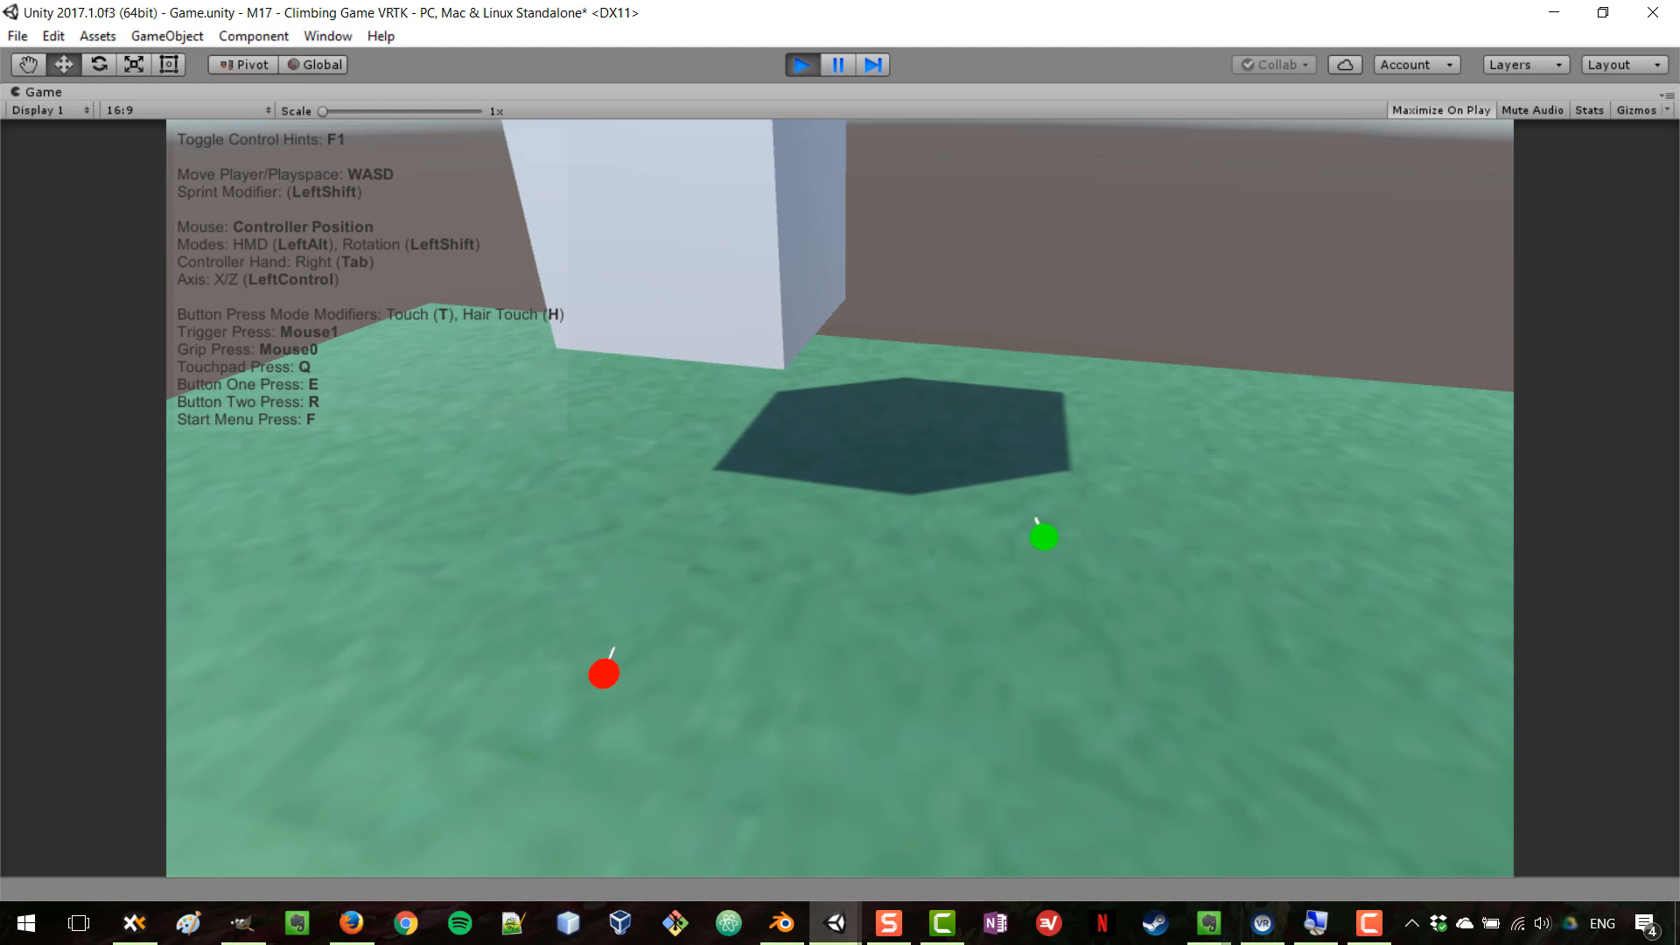
key("Tab")
left_click(801, 65)
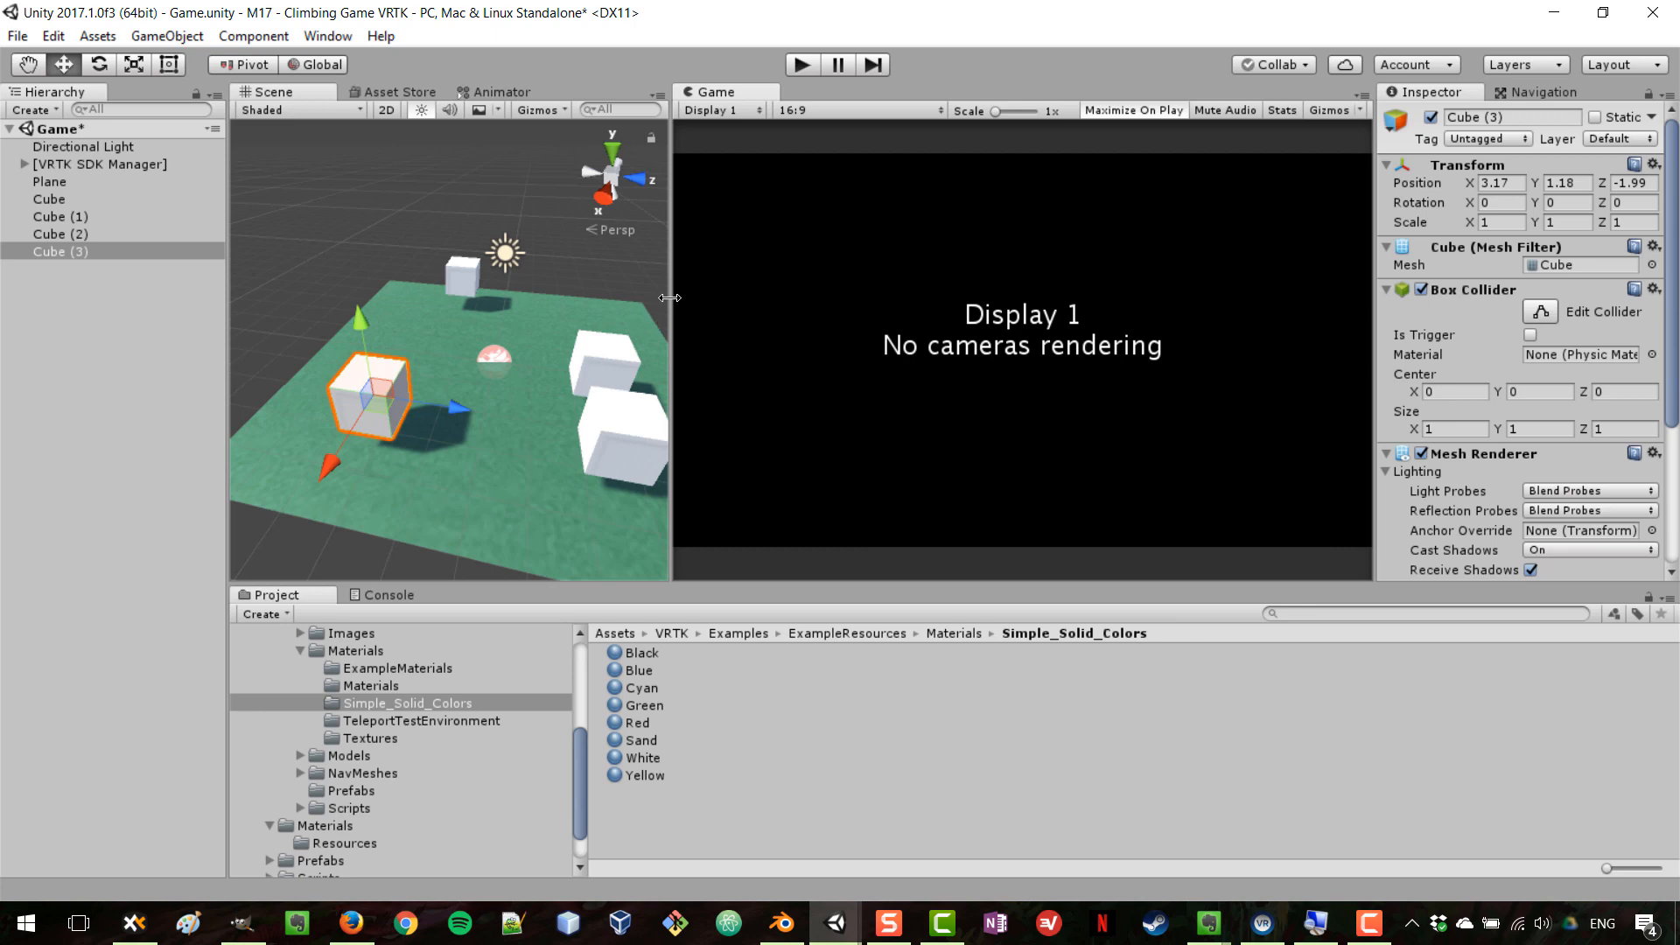
Step: Create an empty game object at the scene's root and name it [VRTK Scripts]
left_click_drag(670, 310, 1024, 315)
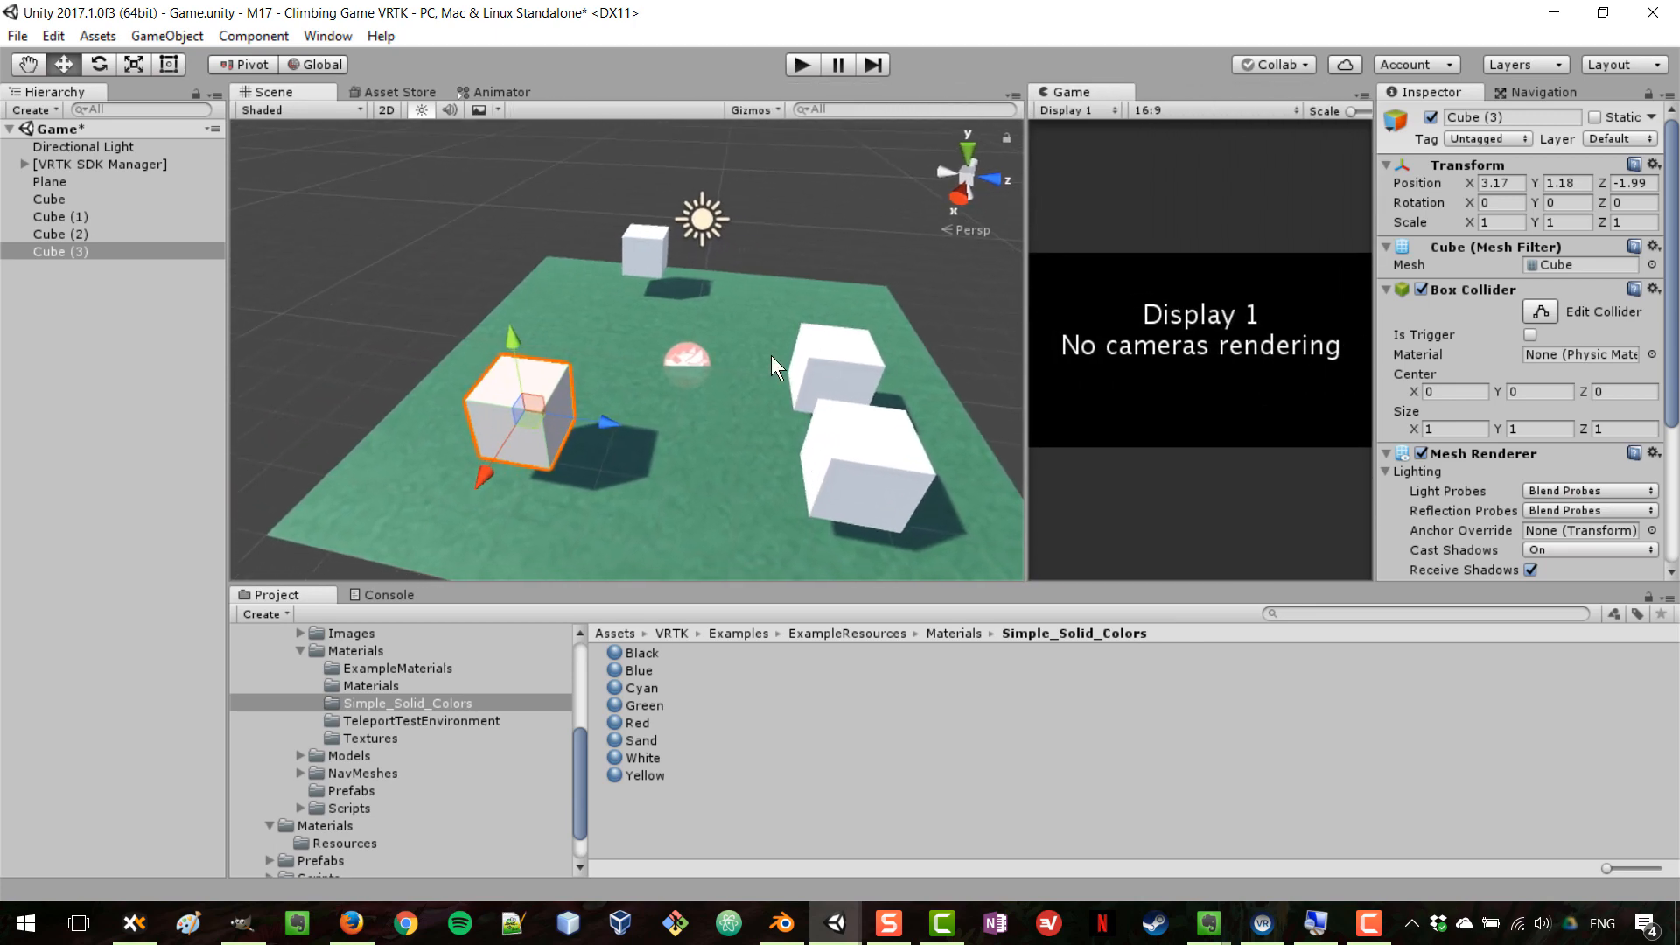
right_click_drag(590, 350, 695, 409)
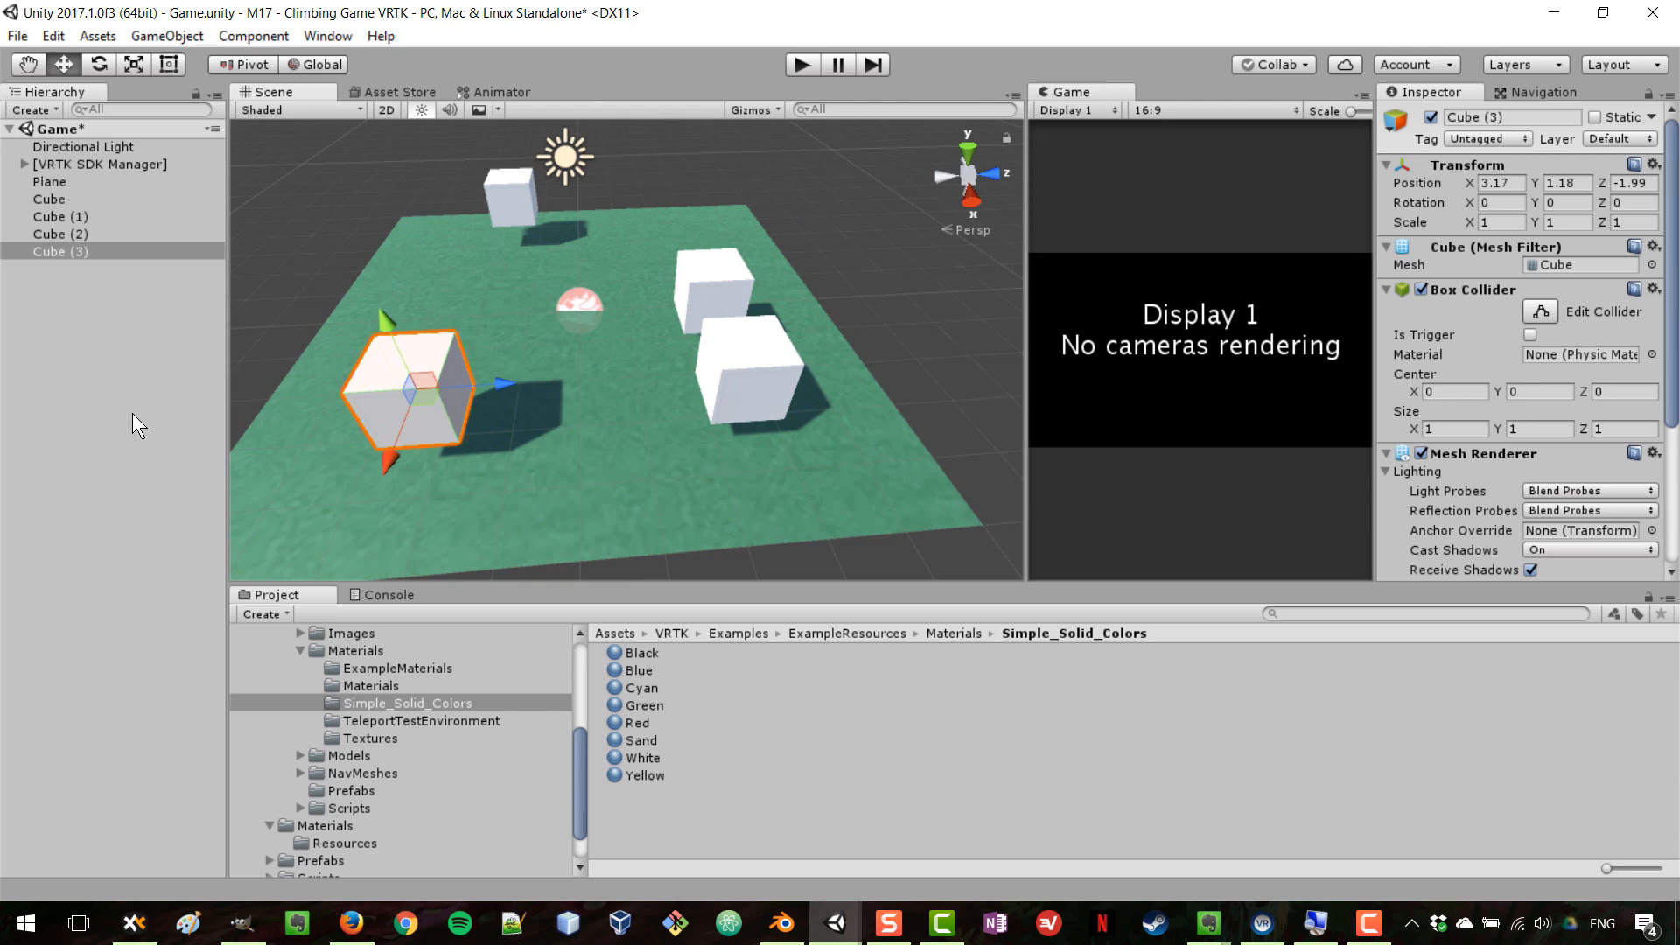
left_click(75, 276)
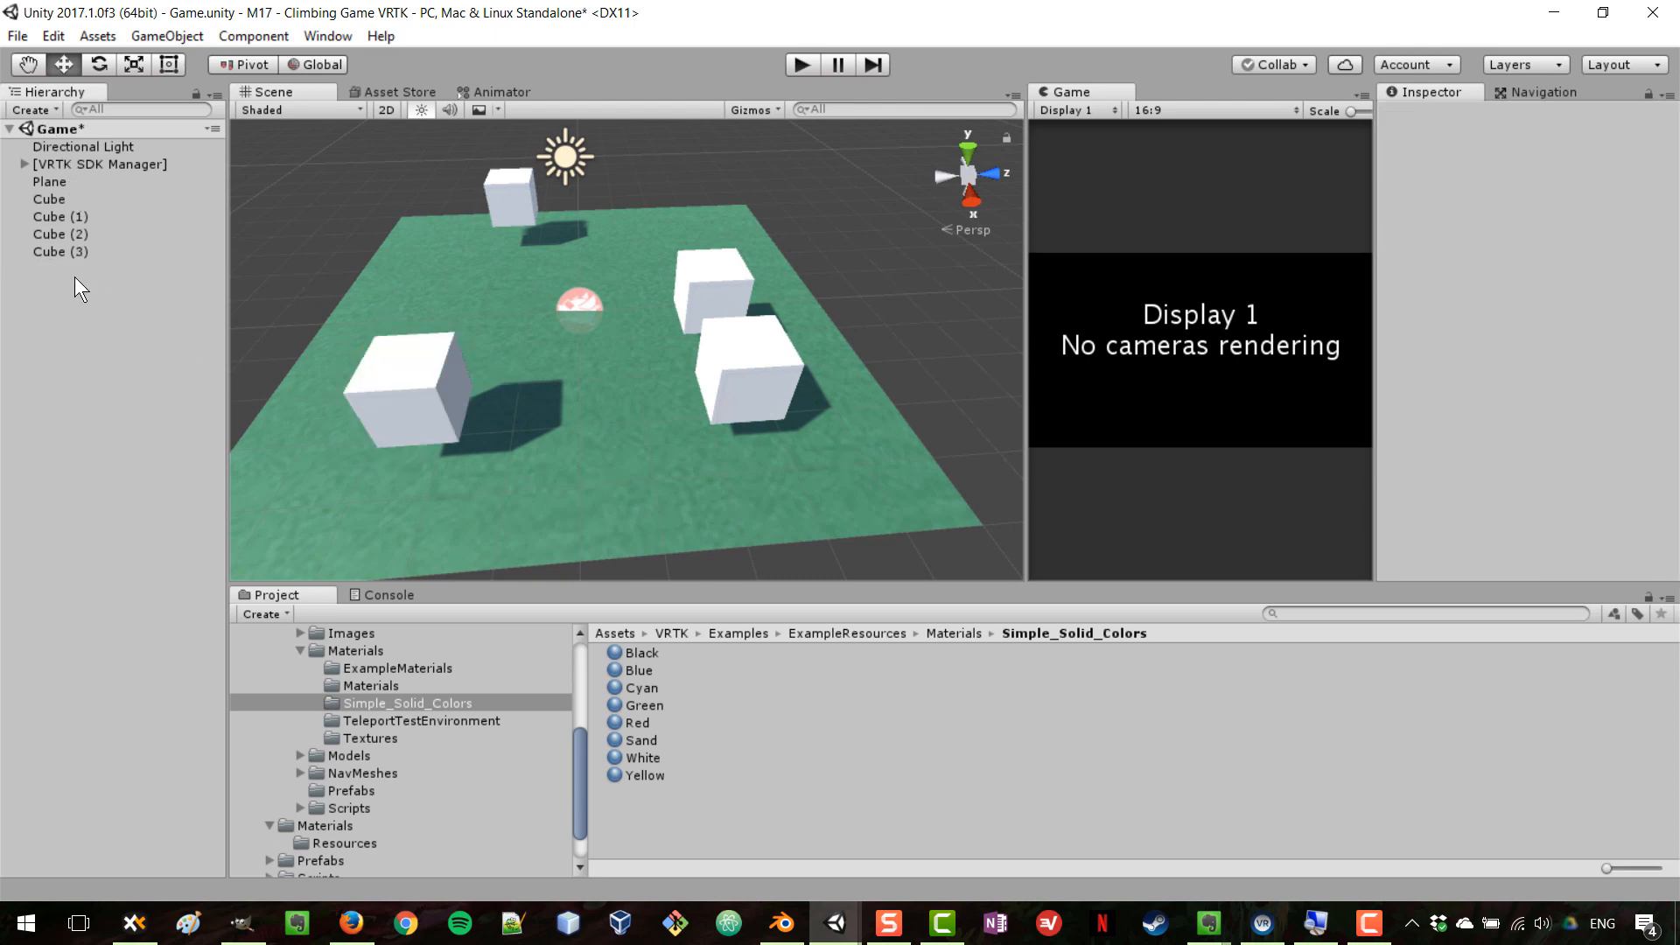
left_click(66, 165)
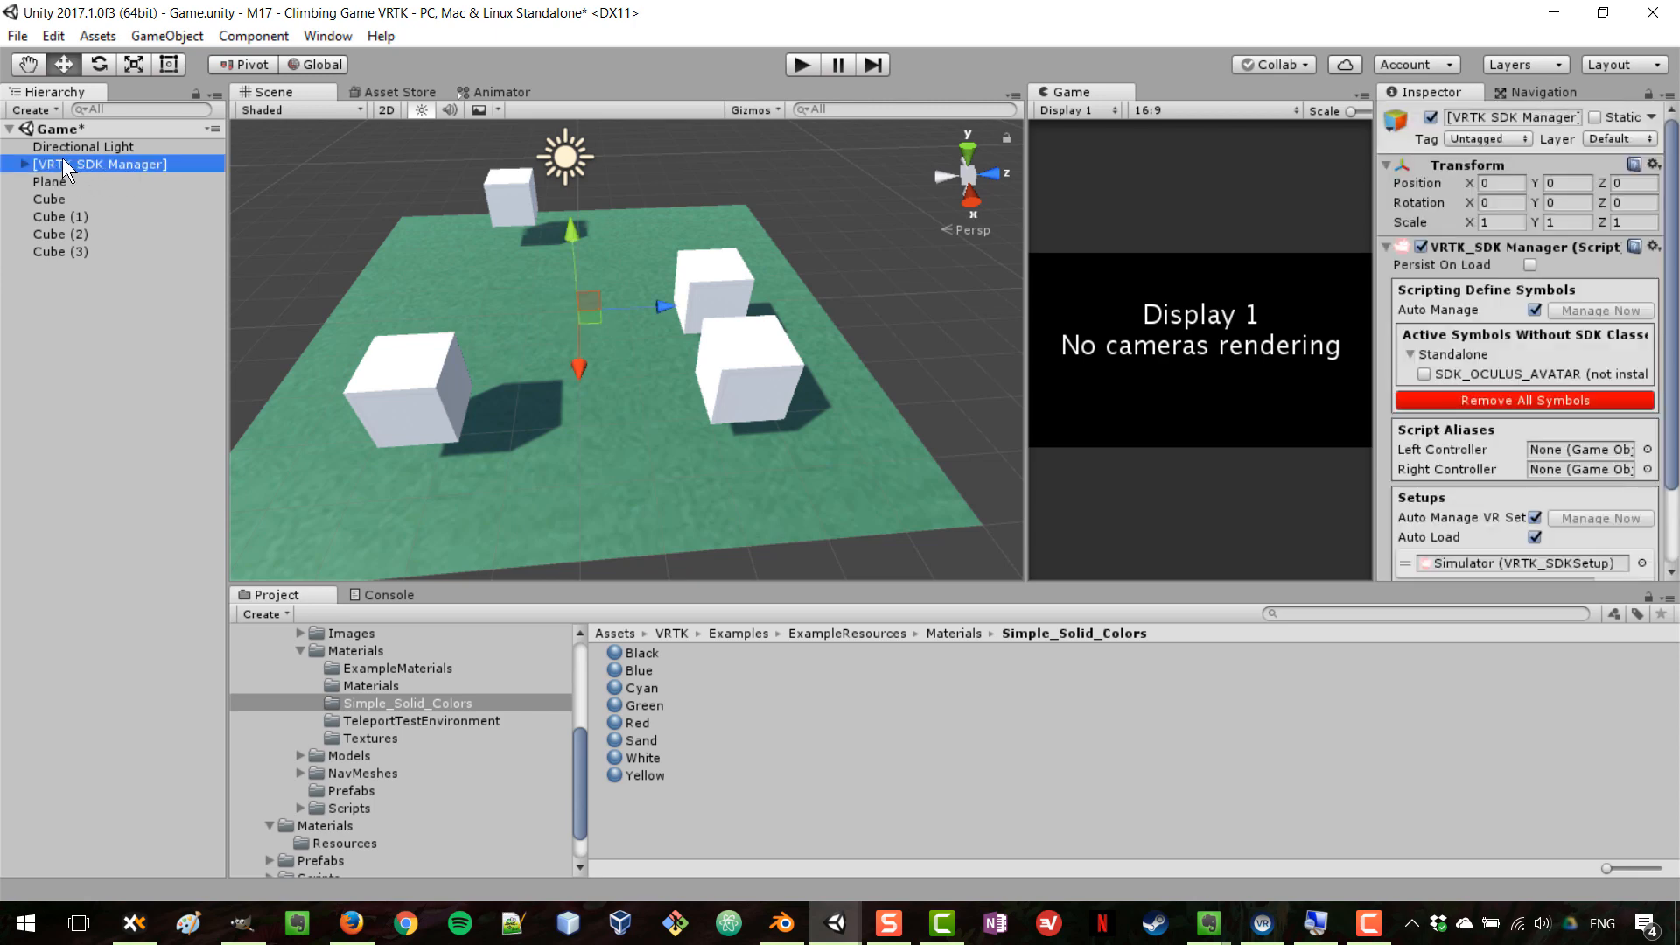
left_click(88, 321)
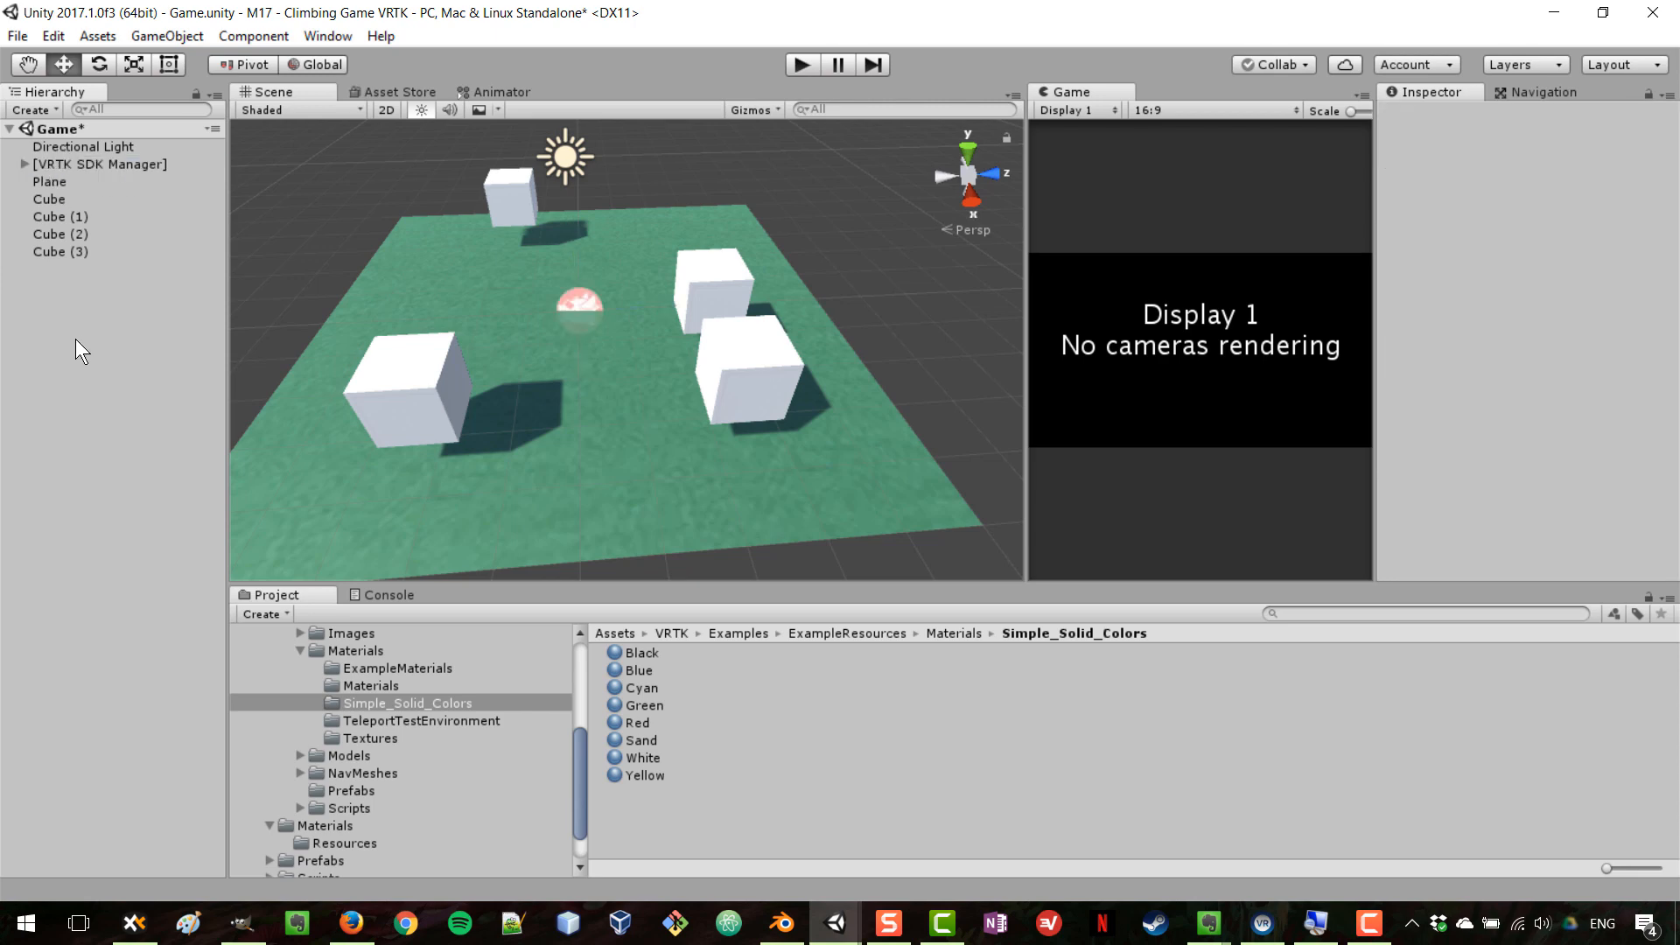
right_click(71, 322)
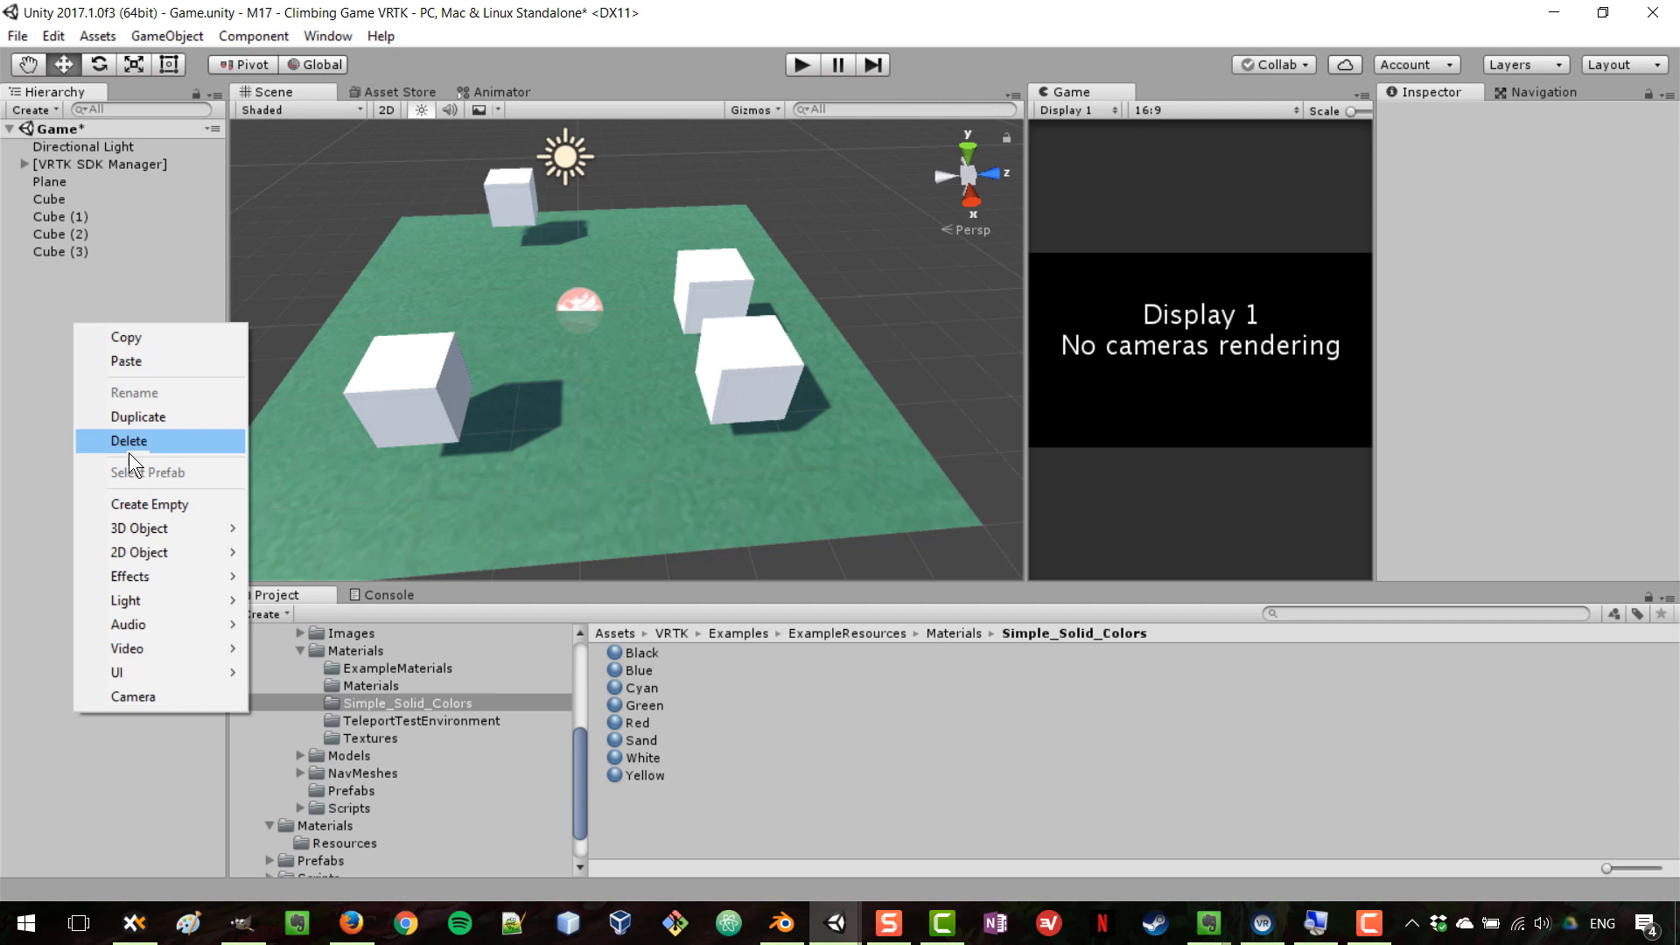
left_click(188, 504)
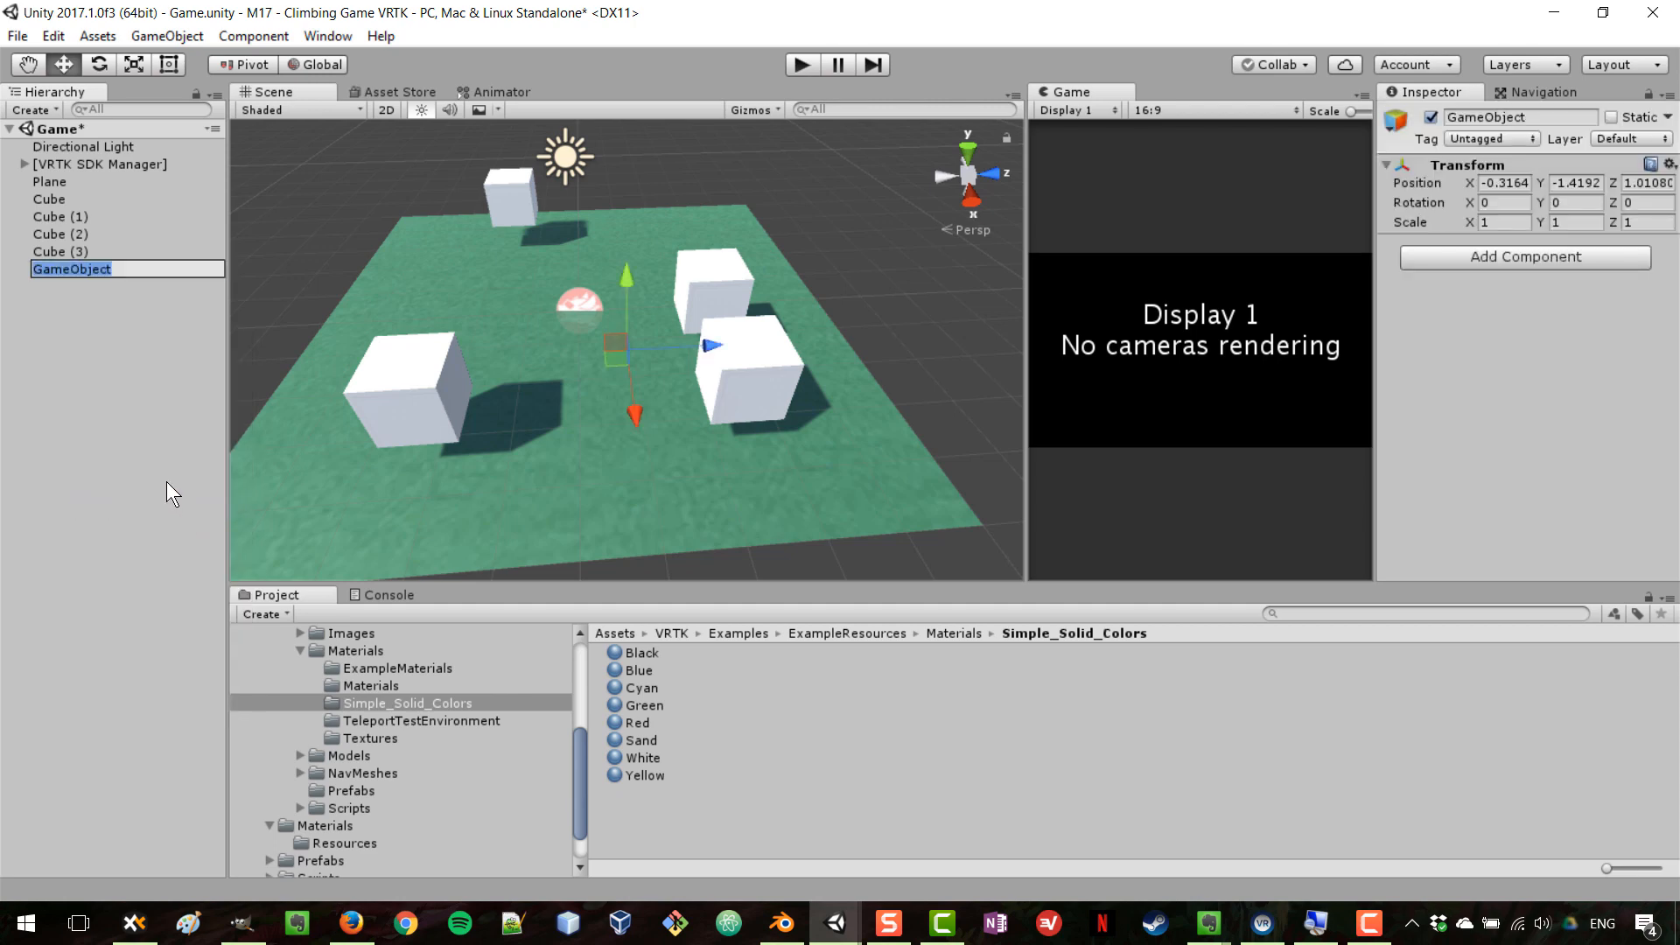
type("[VRT")
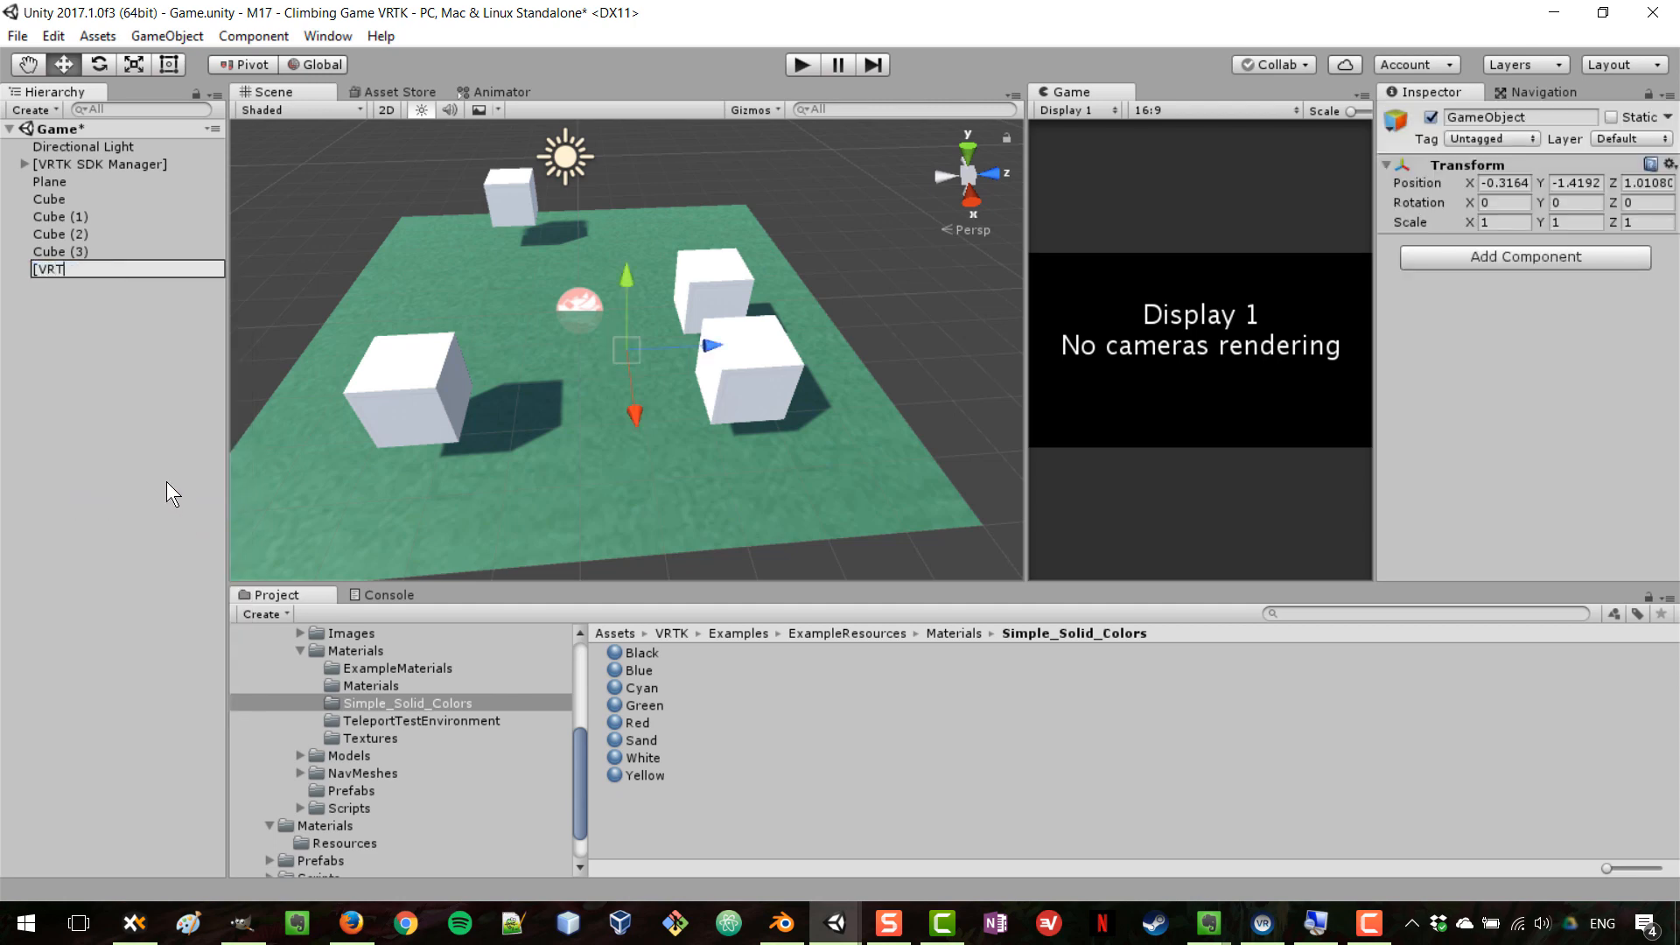
type("K Scripts]")
key("Return")
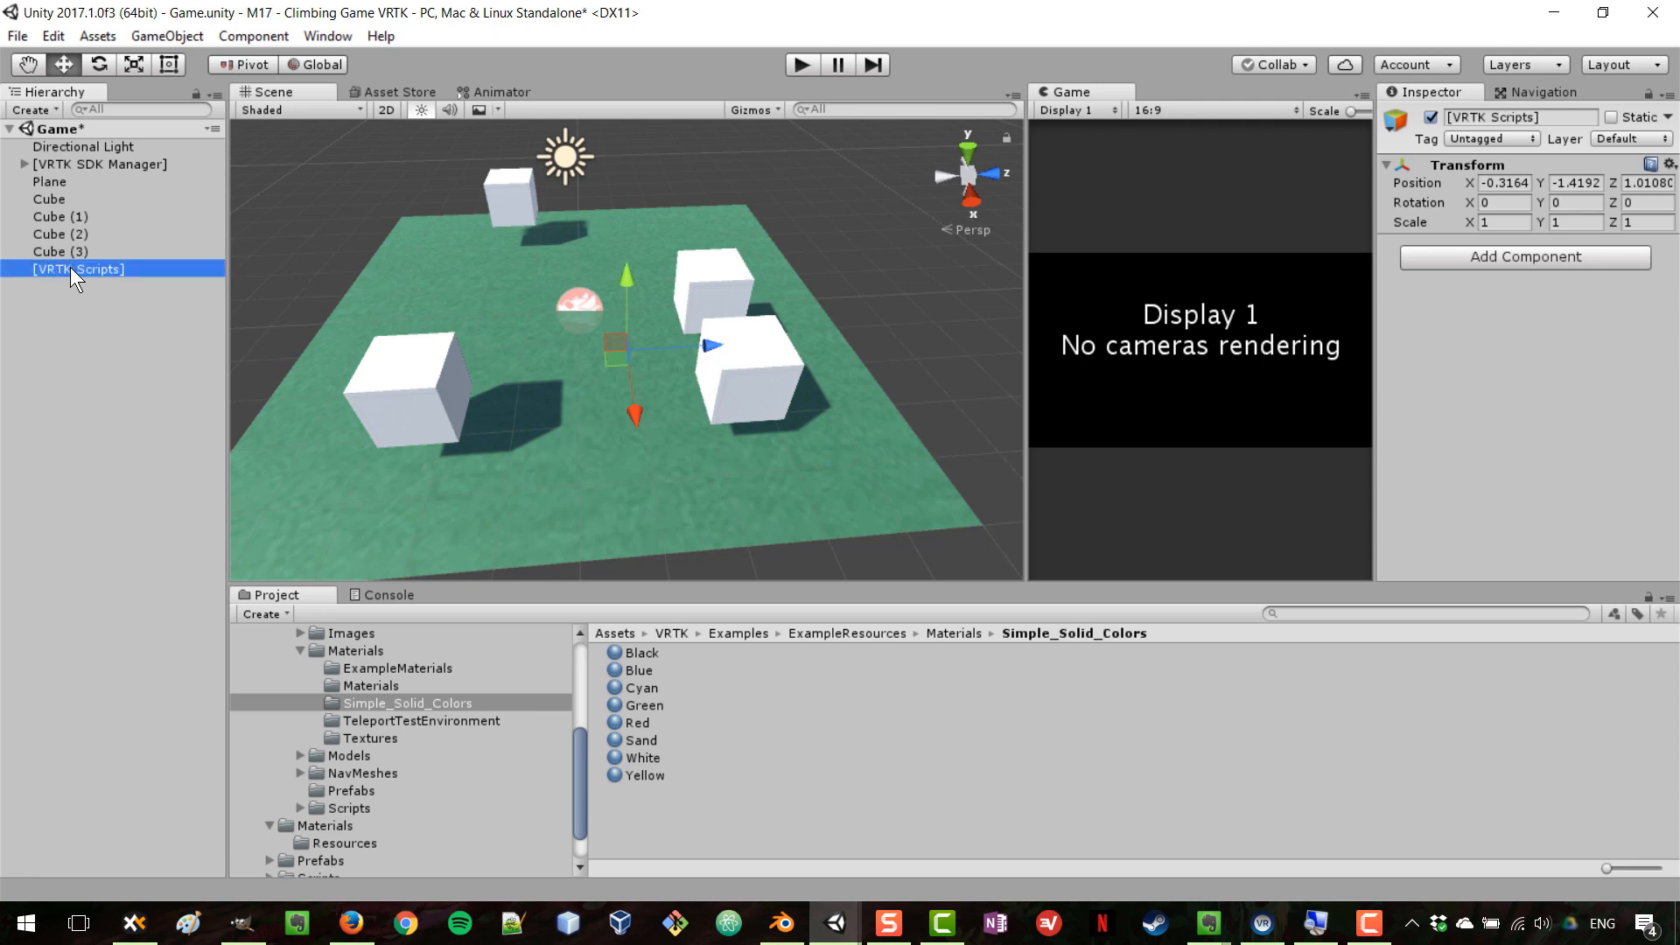
Step: Create an empty child object named Left Controller under [VRTK Scripts]
right_click(72, 270)
left_click(159, 443)
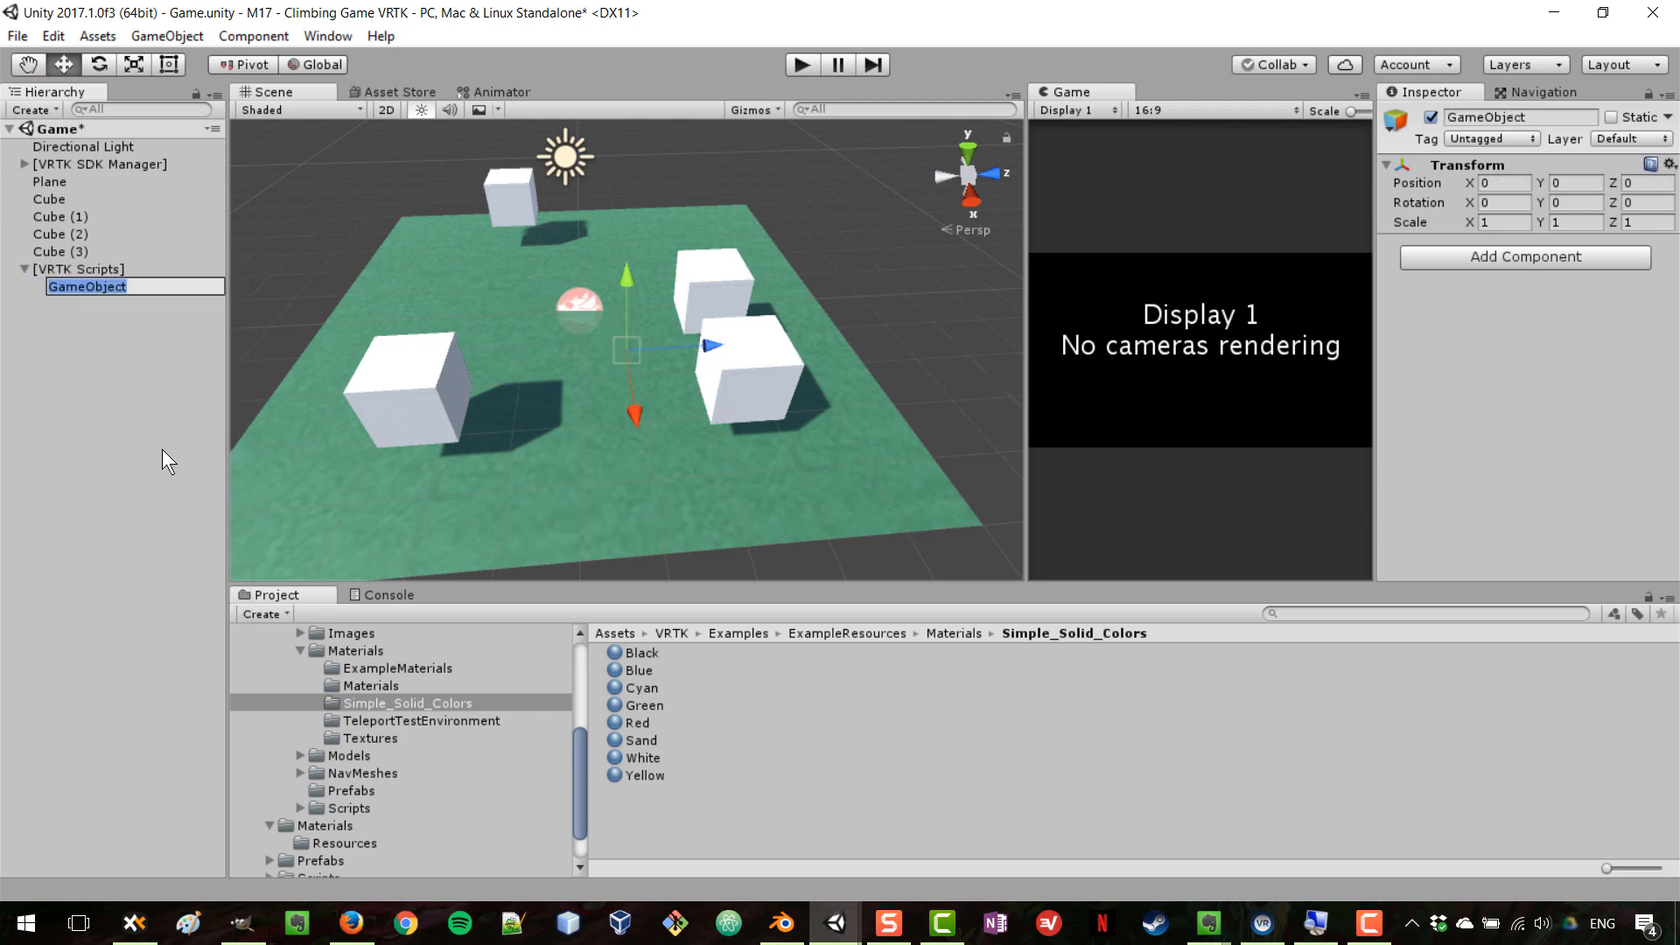
type("Lef")
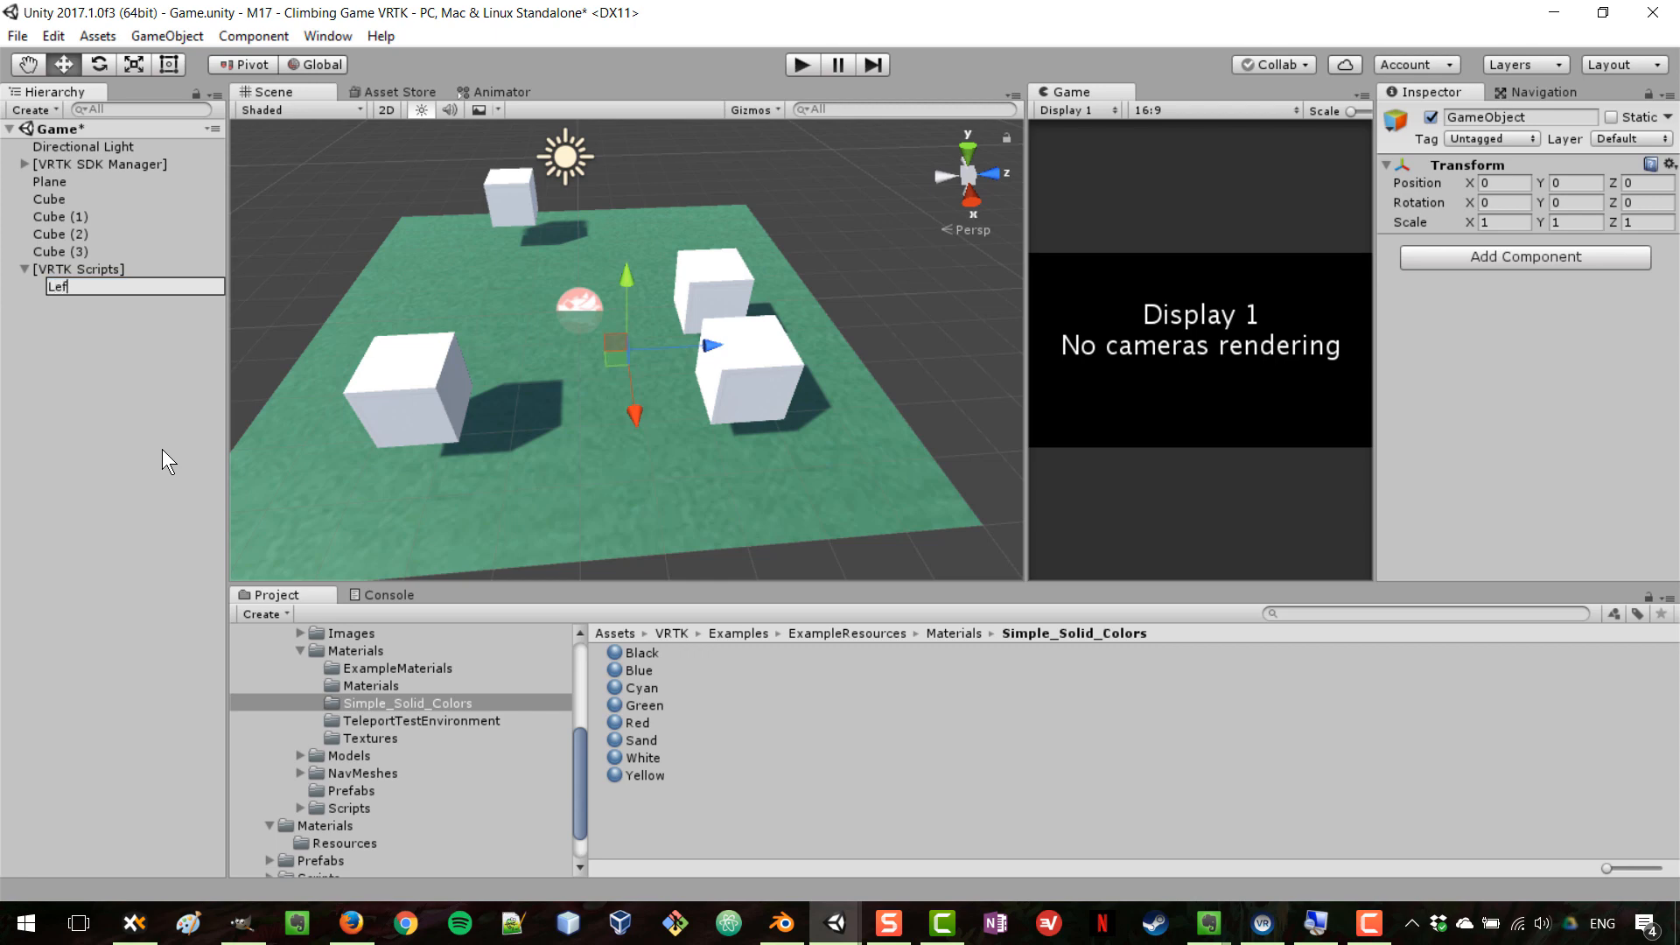
type("t Controller")
key("Return")
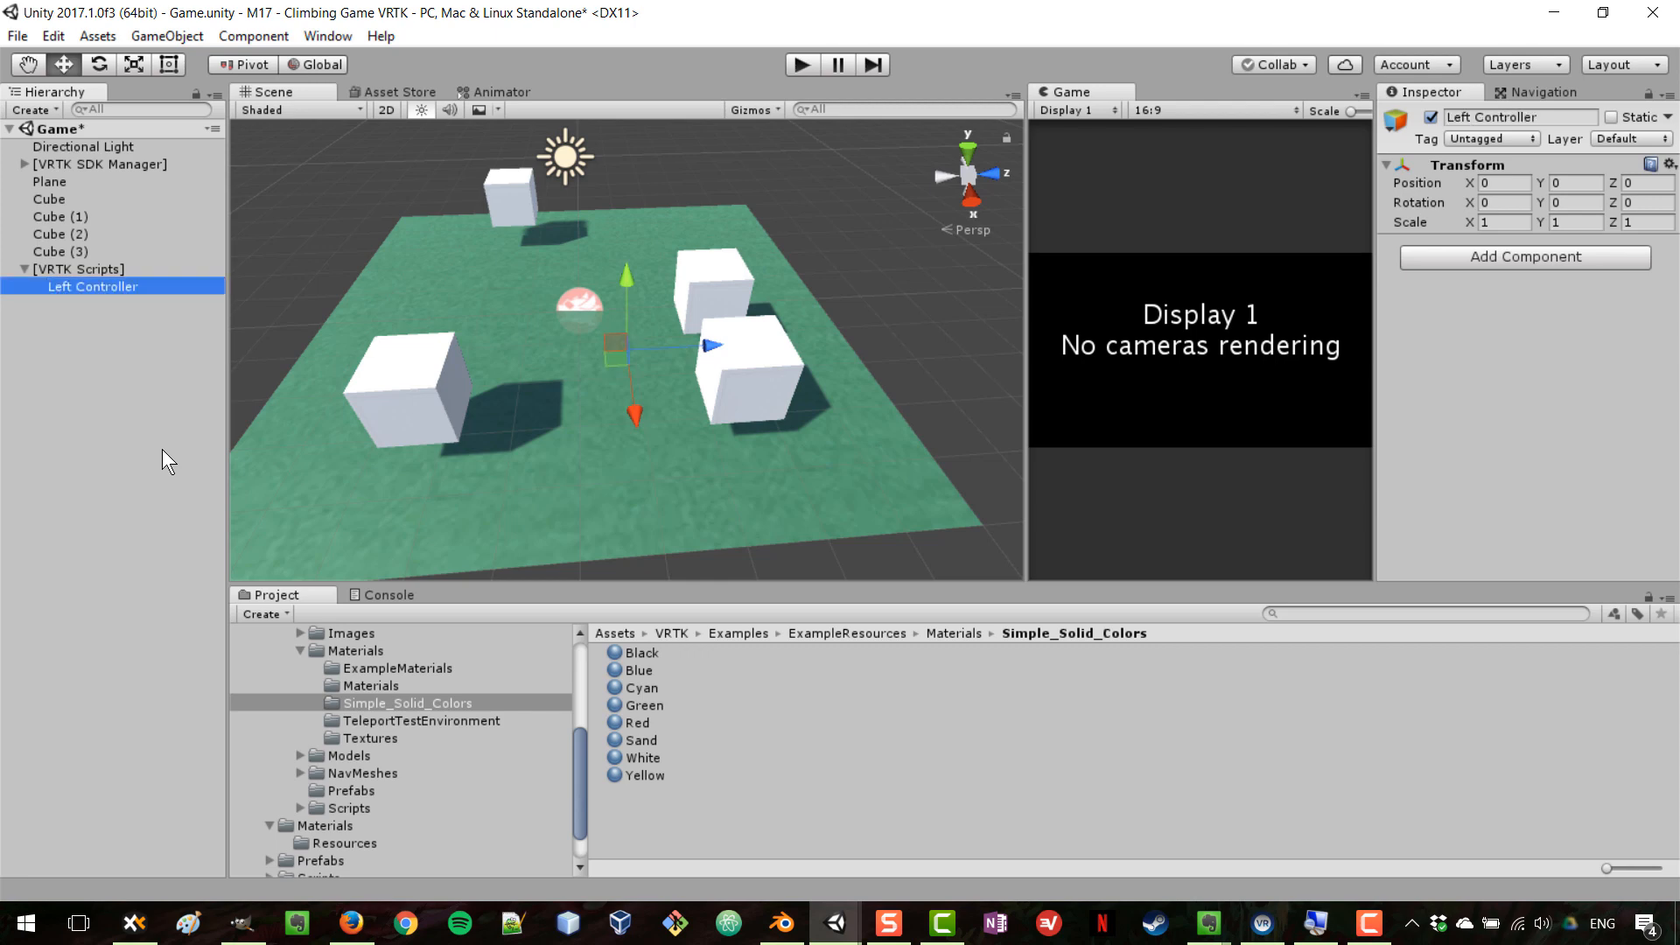
Step: Create an empty child object named Right Controller under [VRTK Scripts]
right_click(102, 271)
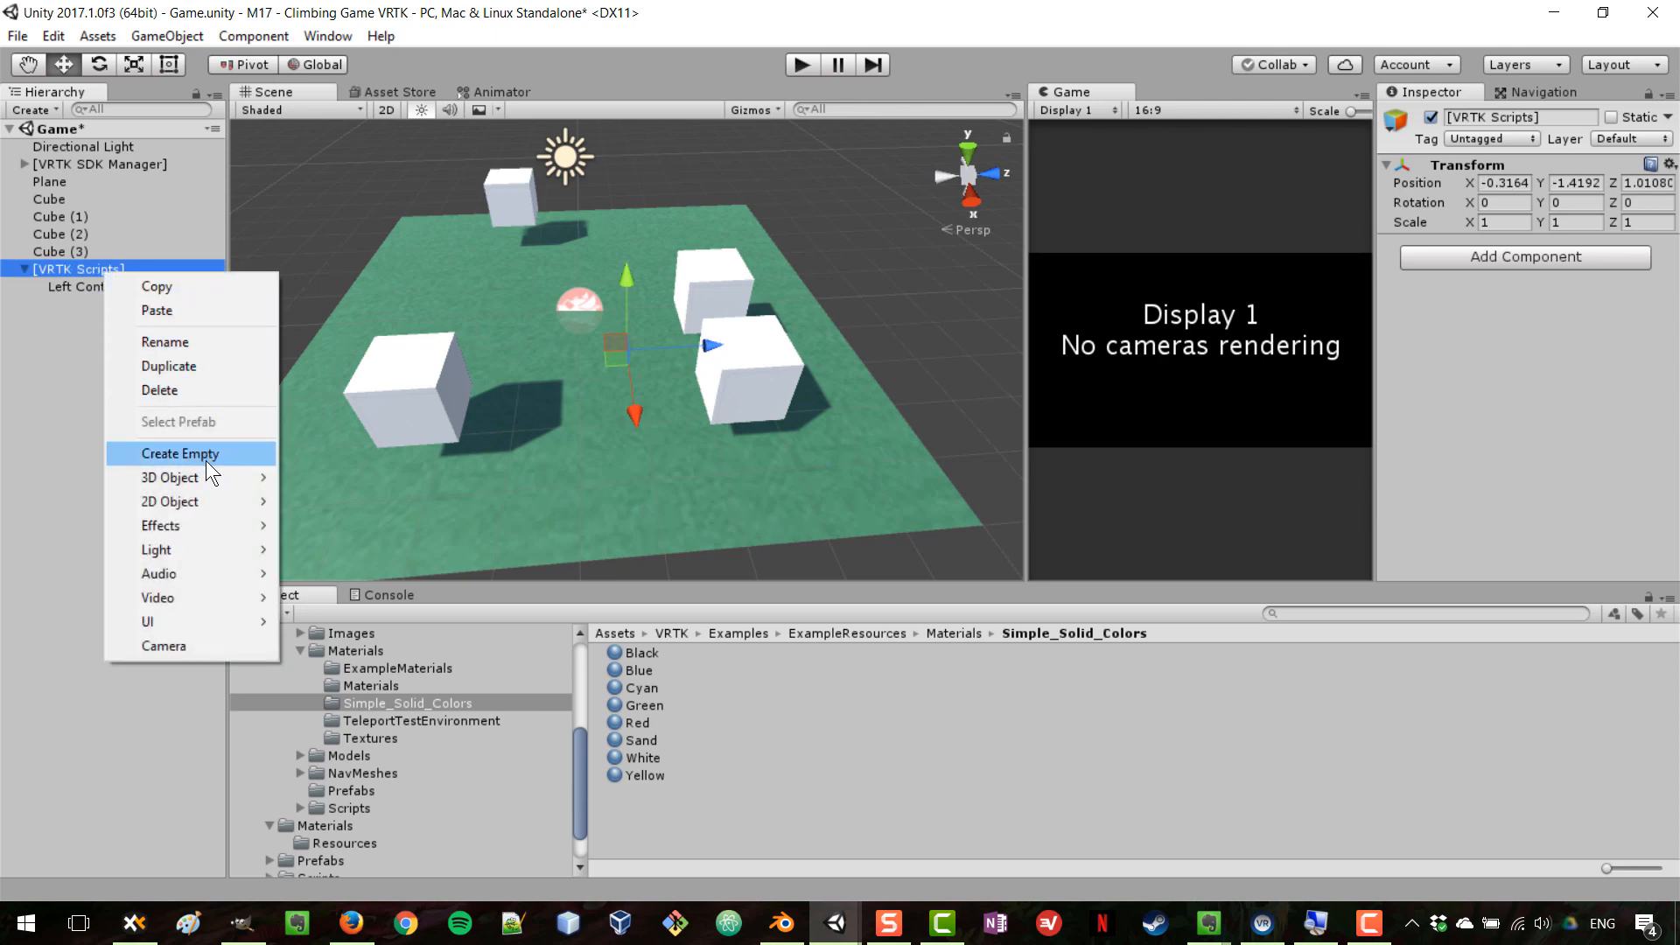
left_click(206, 460)
key("F2")
type("Right ")
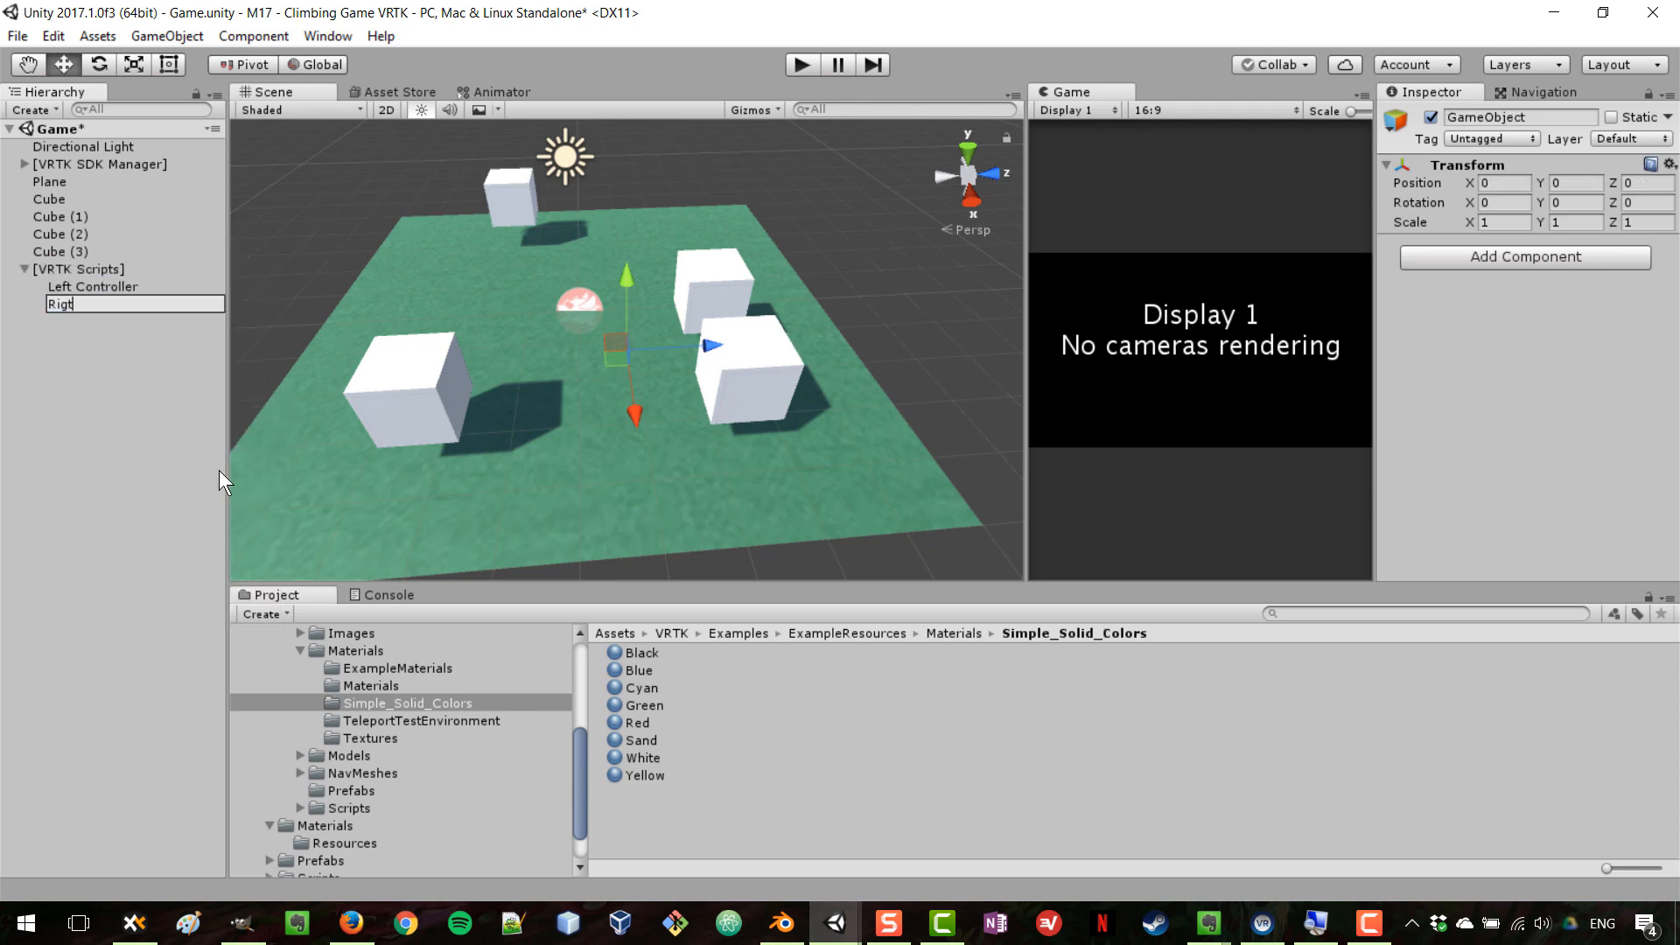
type("Controller")
key("Return")
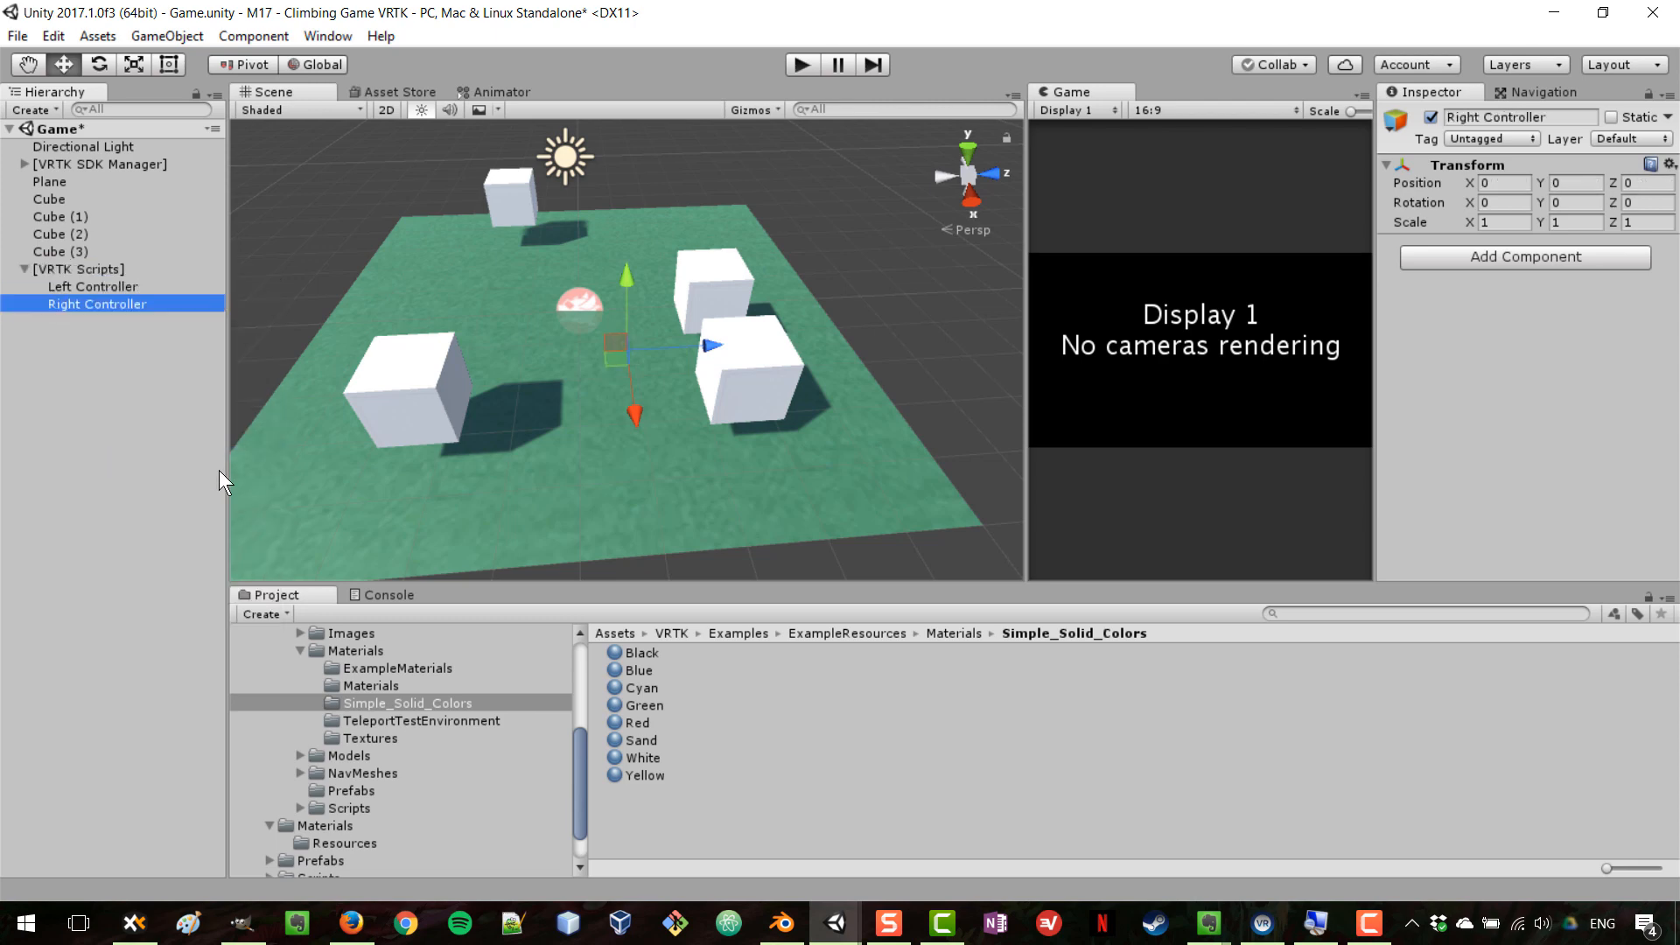
Step: Create an empty child object named Play Area under [VRTK Scripts]
right_click(96, 271)
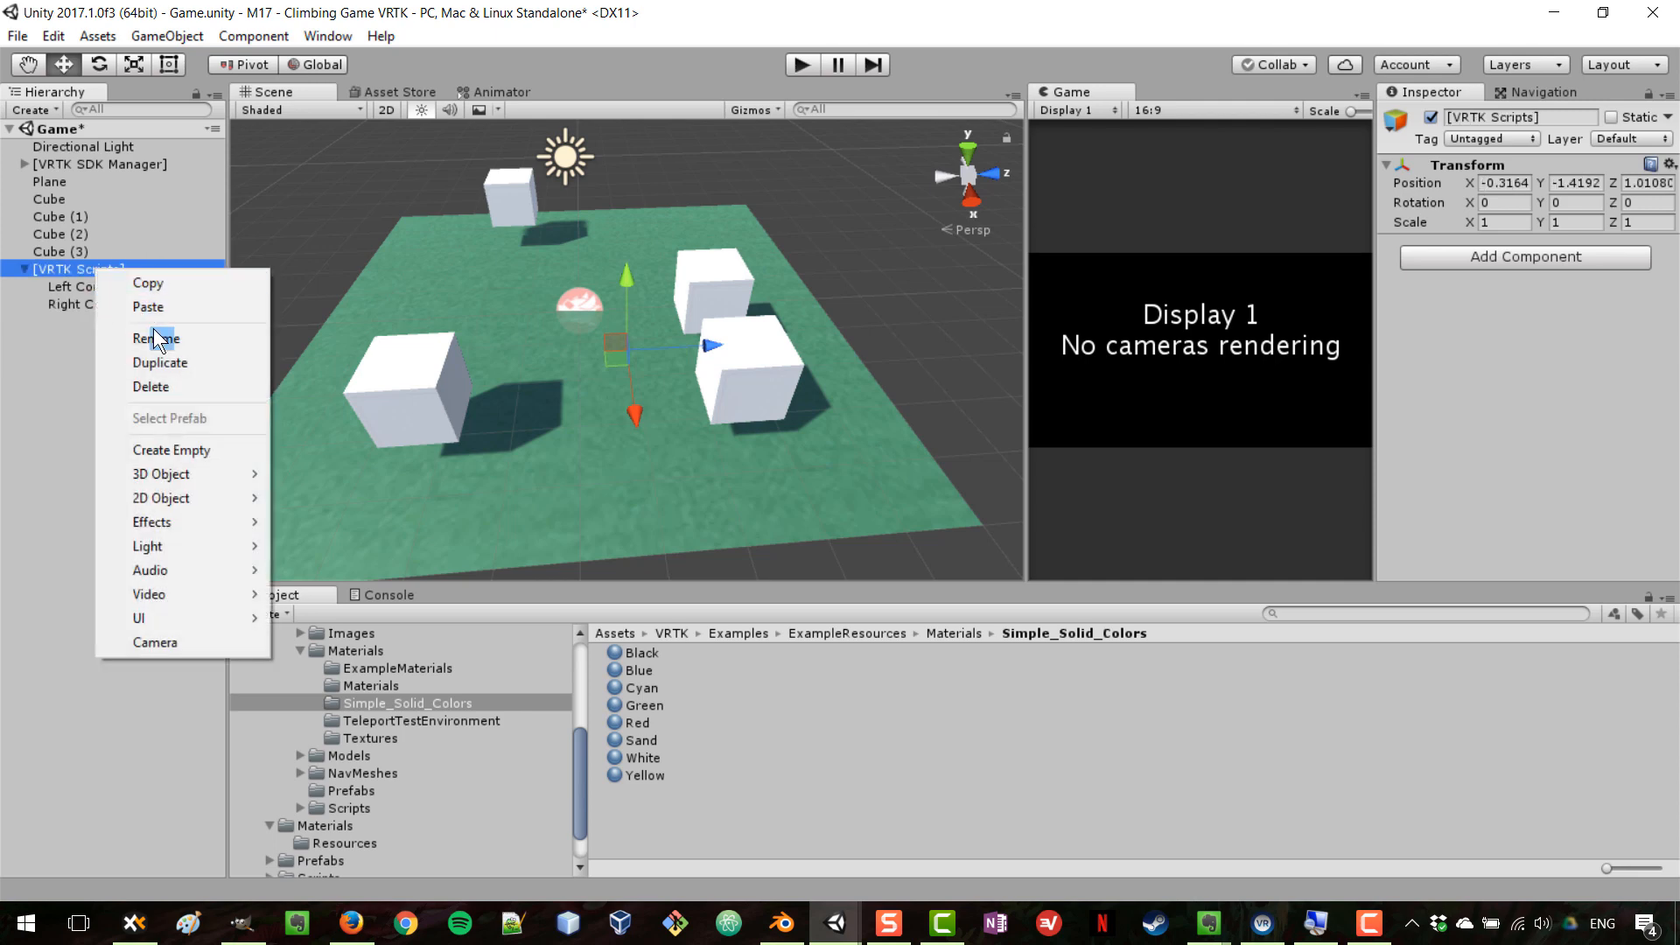
left_click(213, 449)
key("F2")
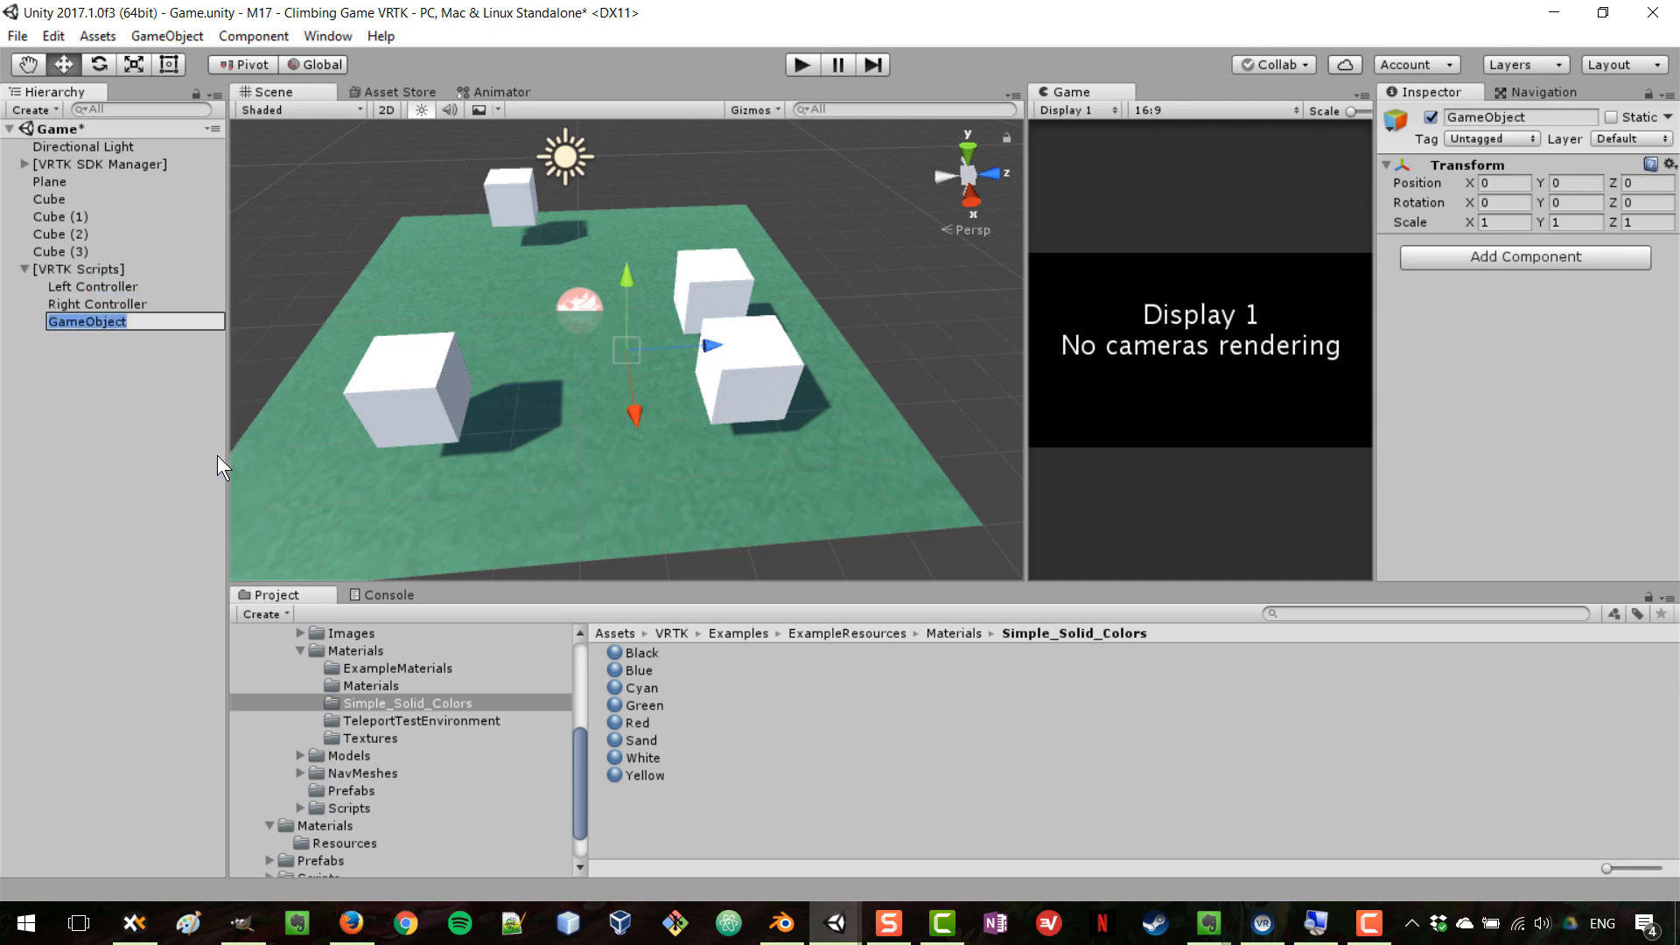
type("Play Area")
key("Return")
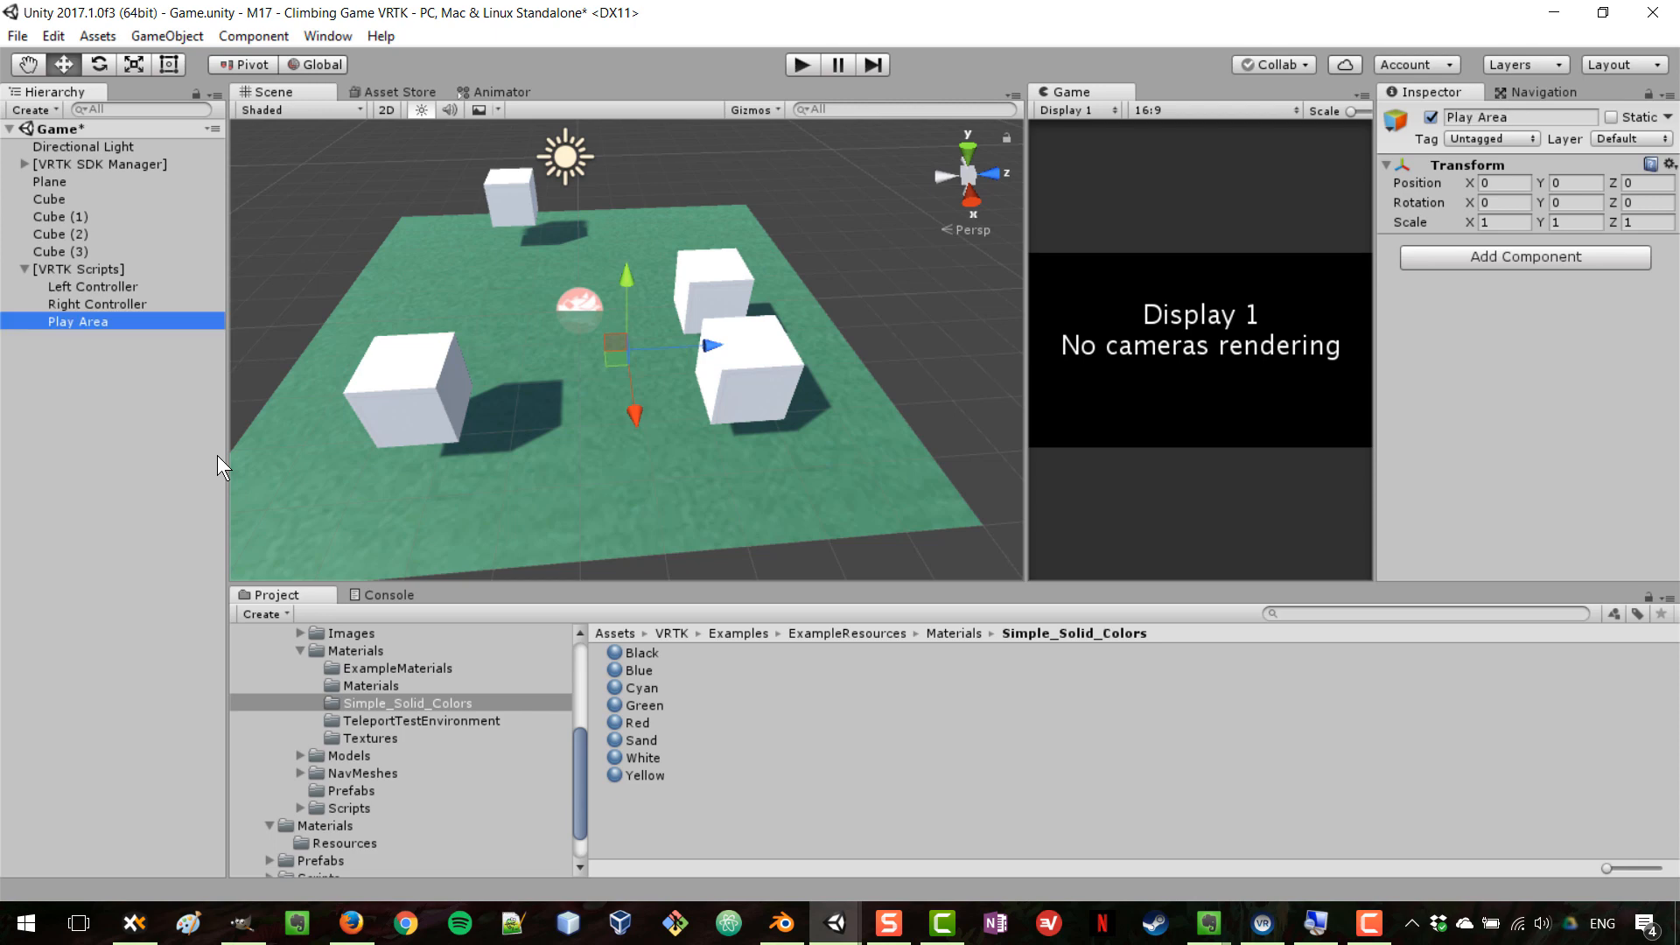
left_click(165, 431)
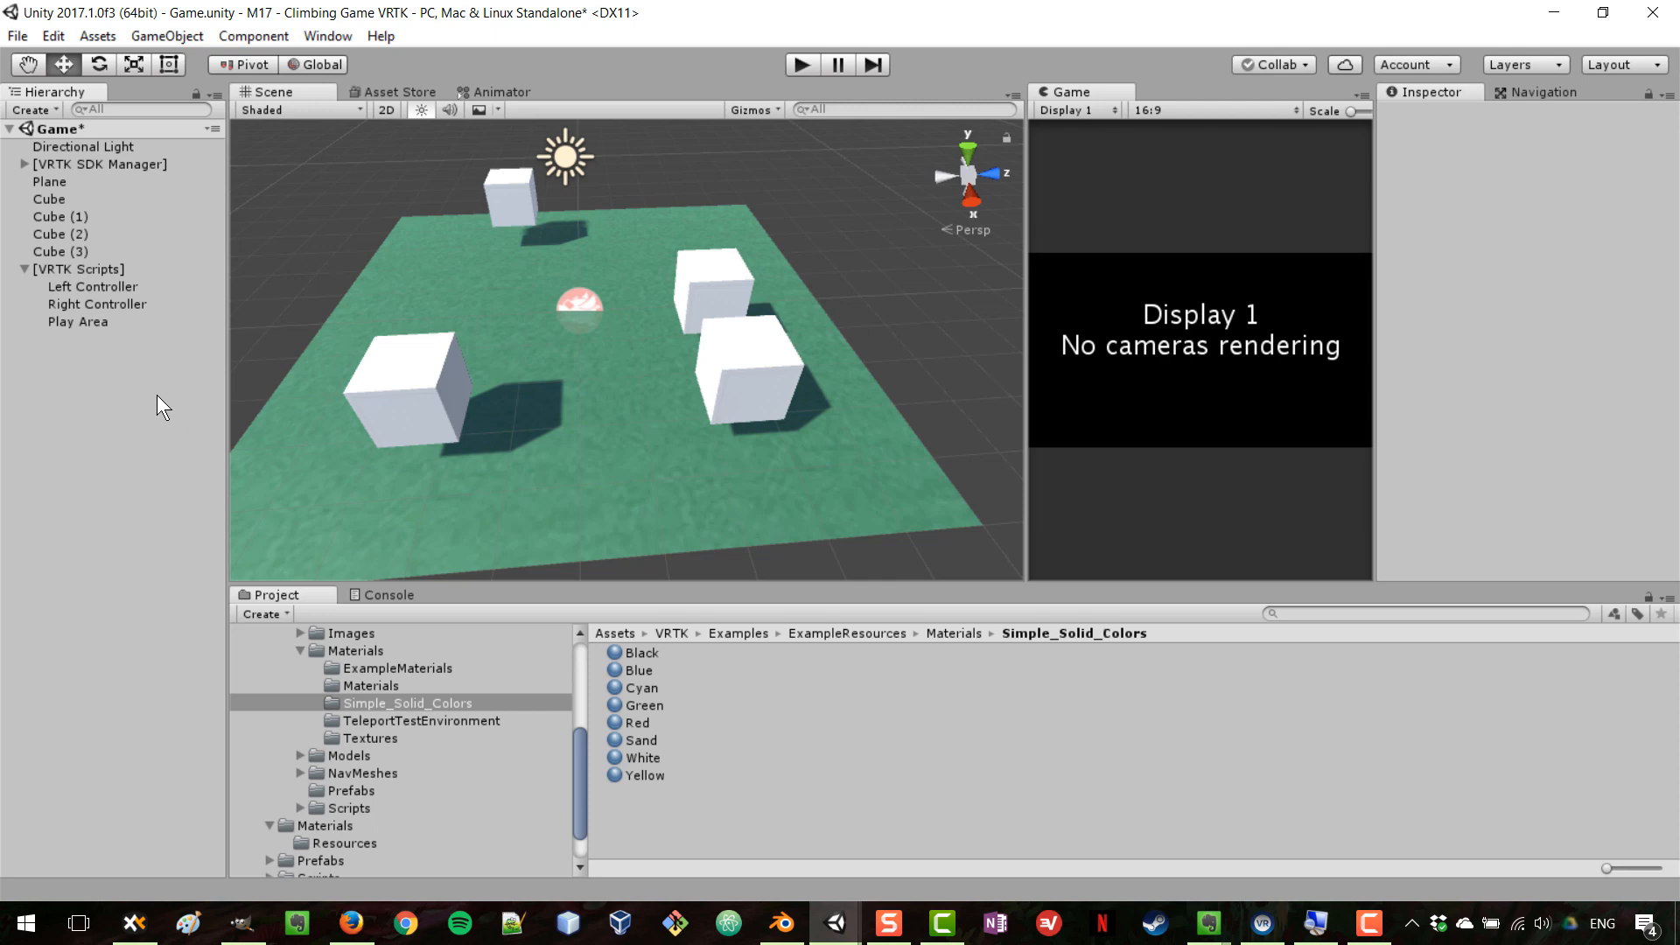
Step: Assign the Left Controller and Right Controller objects to the matching script aliases of [VRTK SDK Manager]
left_click(81, 322)
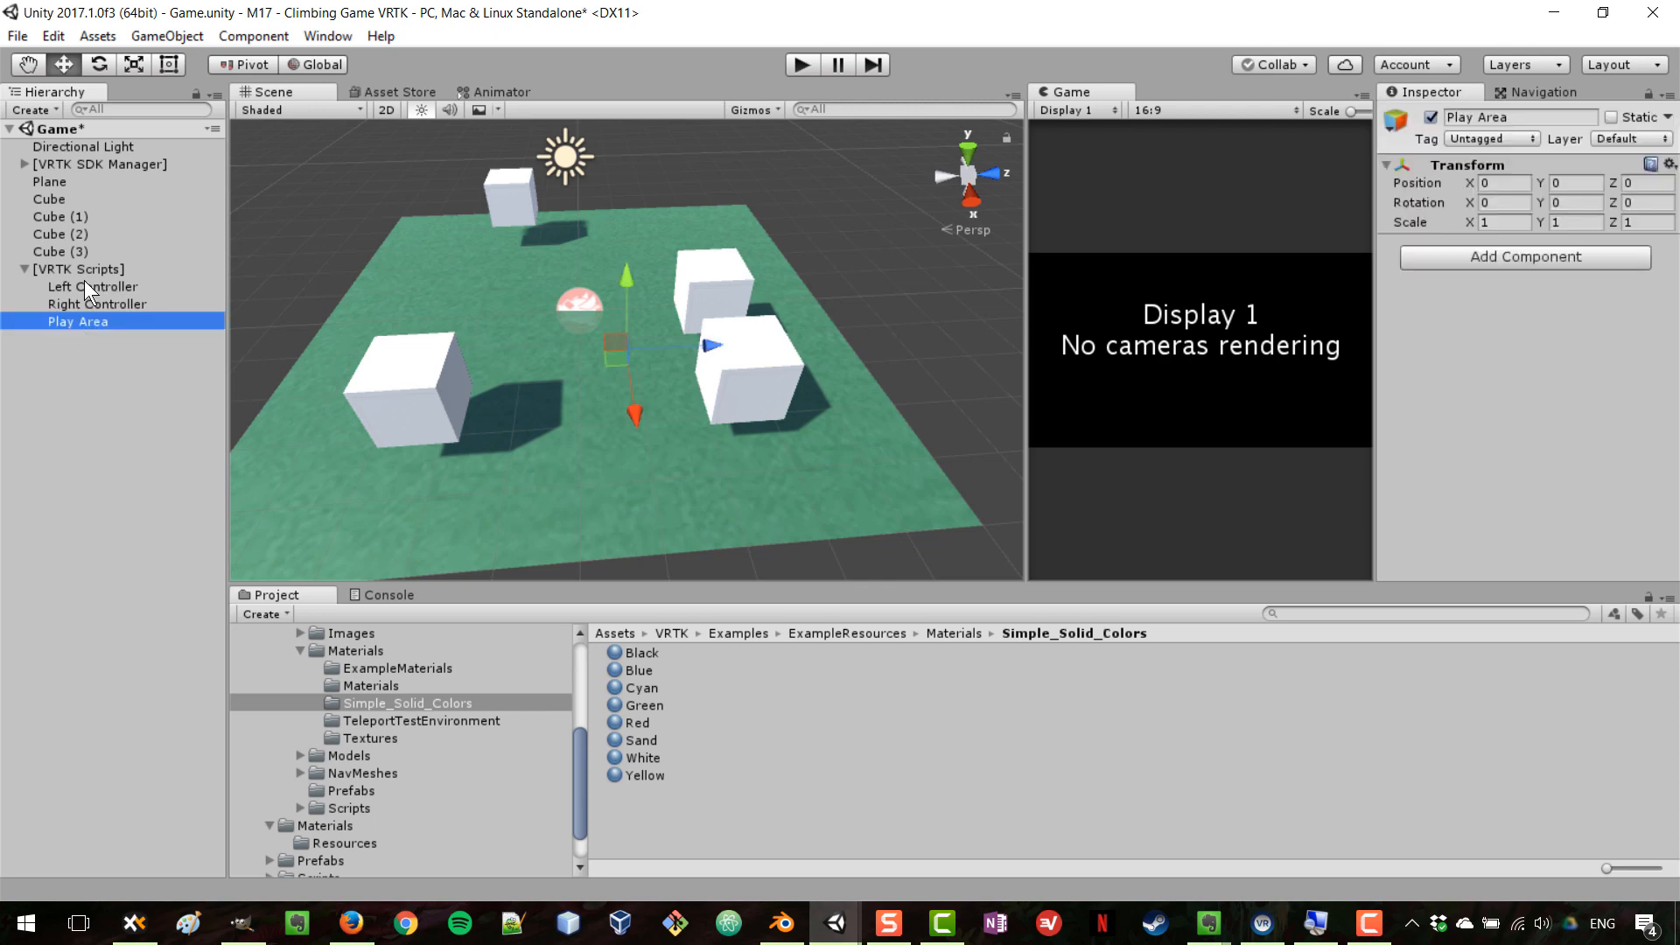
left_click(84, 286)
left_click(113, 303, "shift")
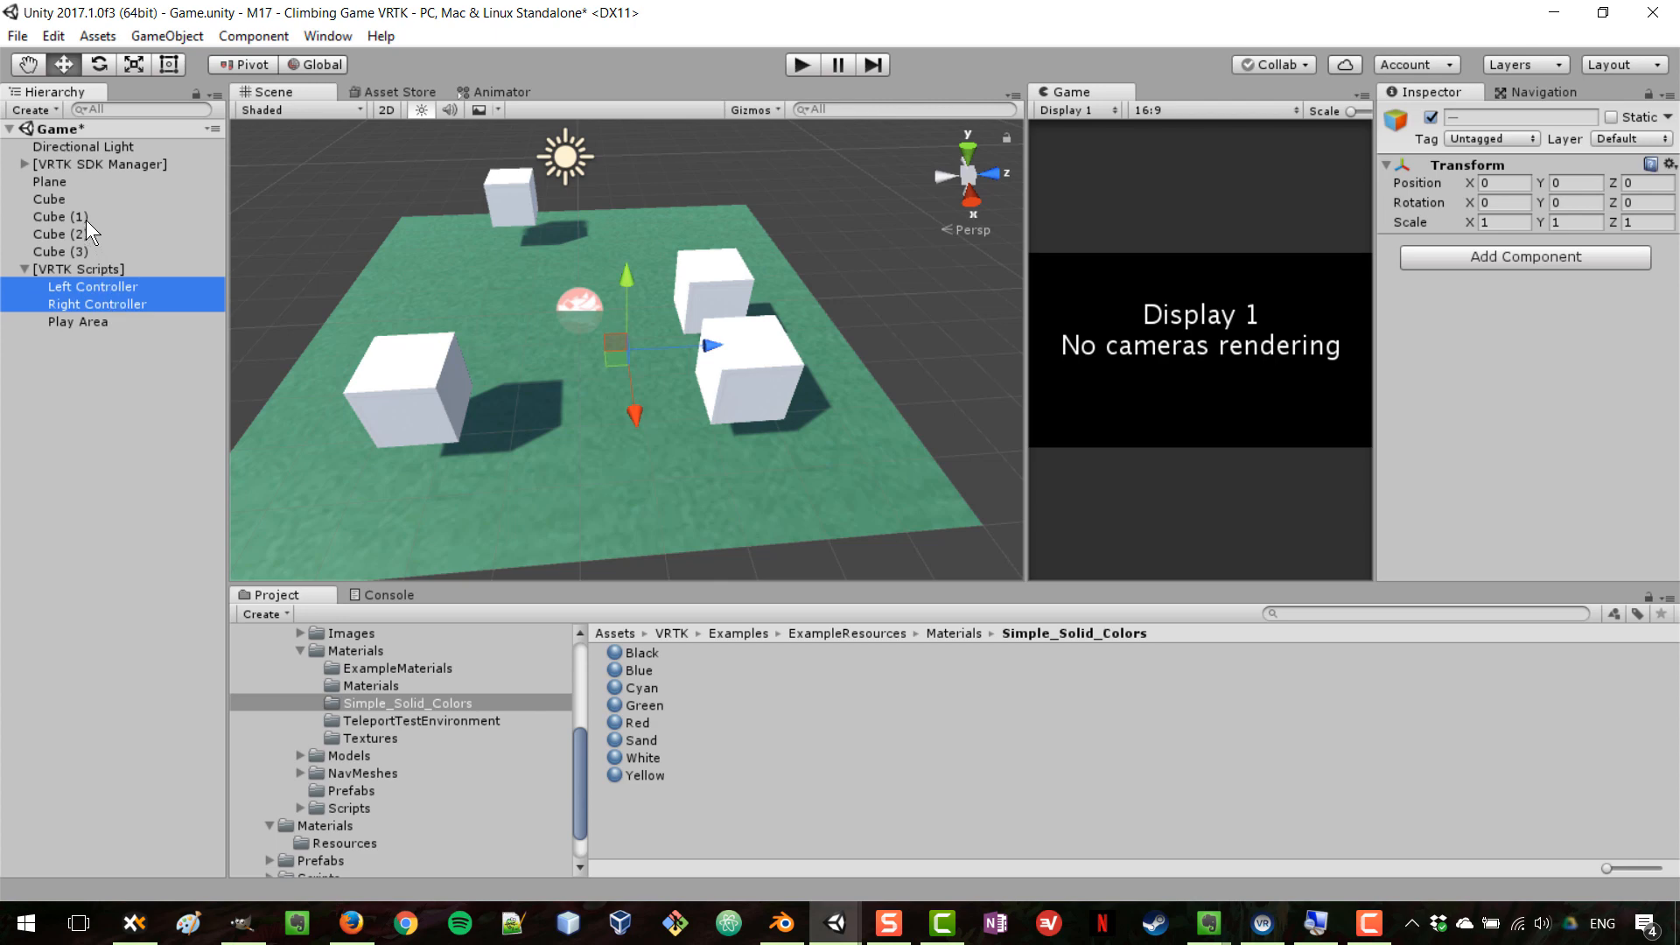
left_click(117, 165)
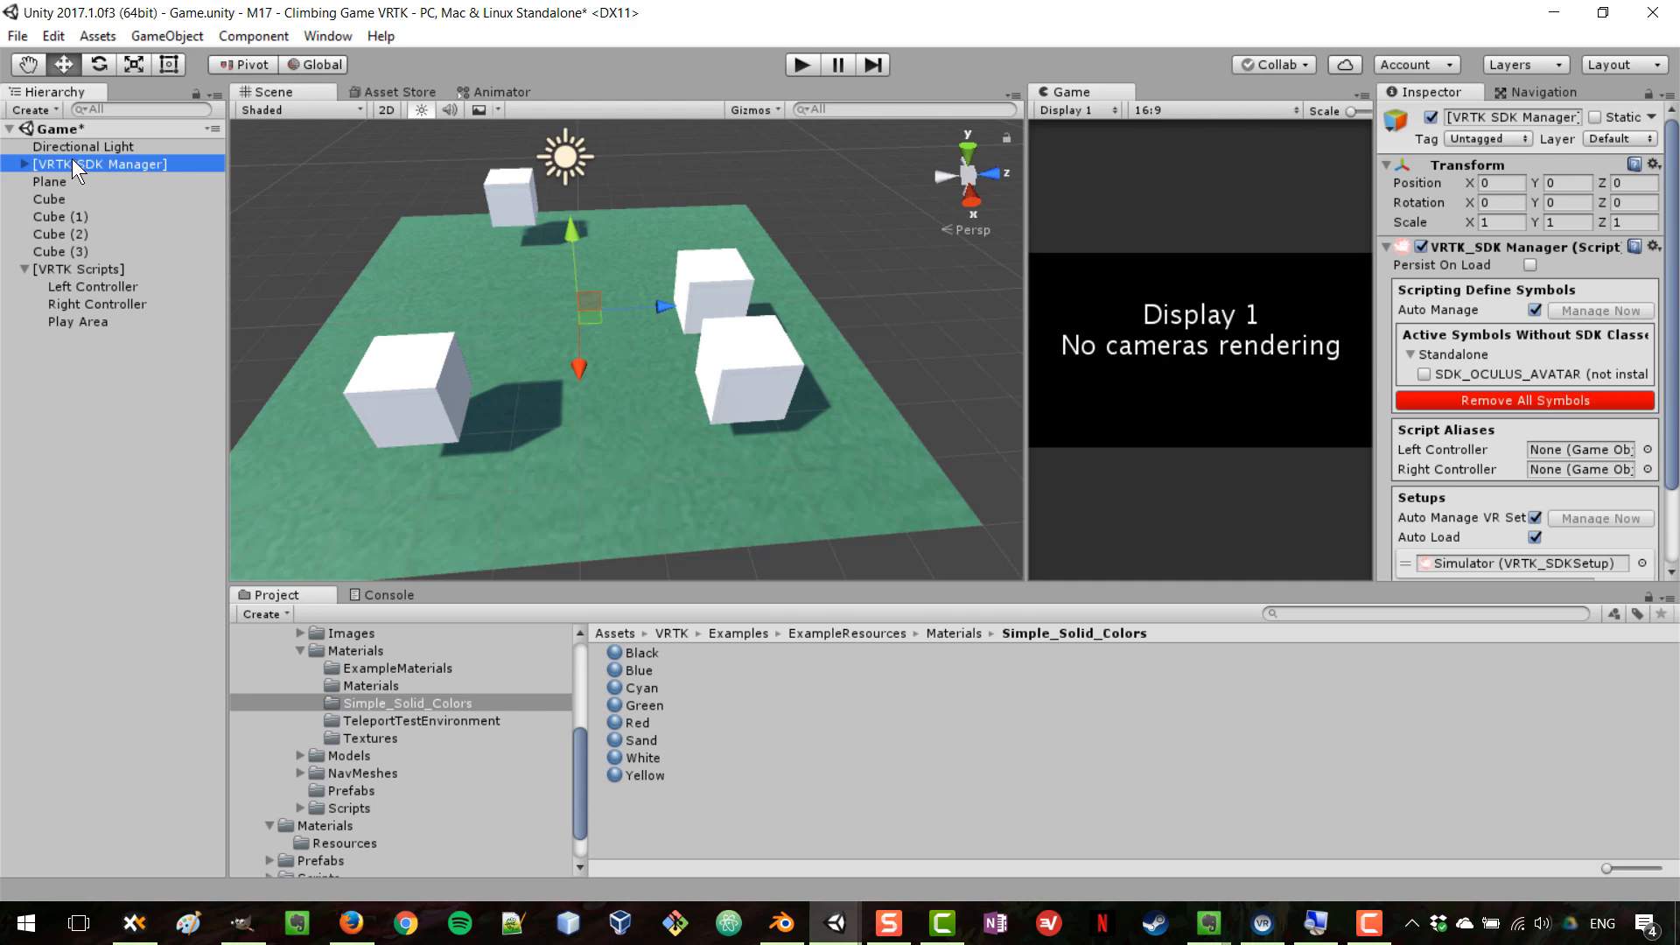
scroll(1523, 376, "down", 3)
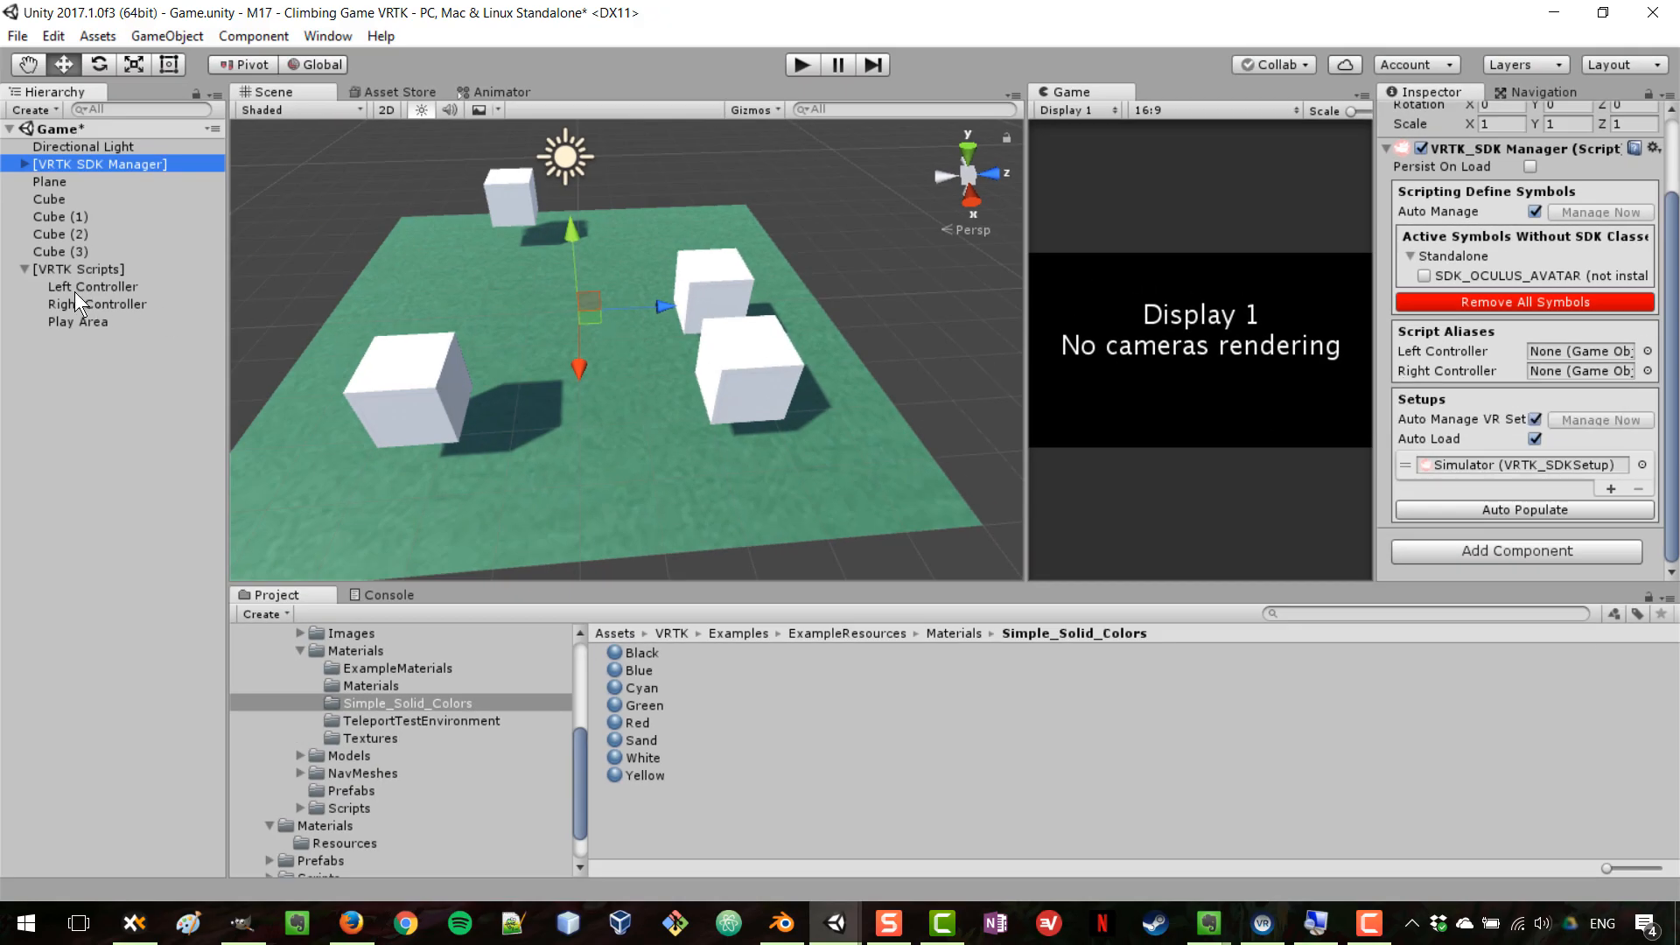
left_click_drag(95, 281, 1578, 351)
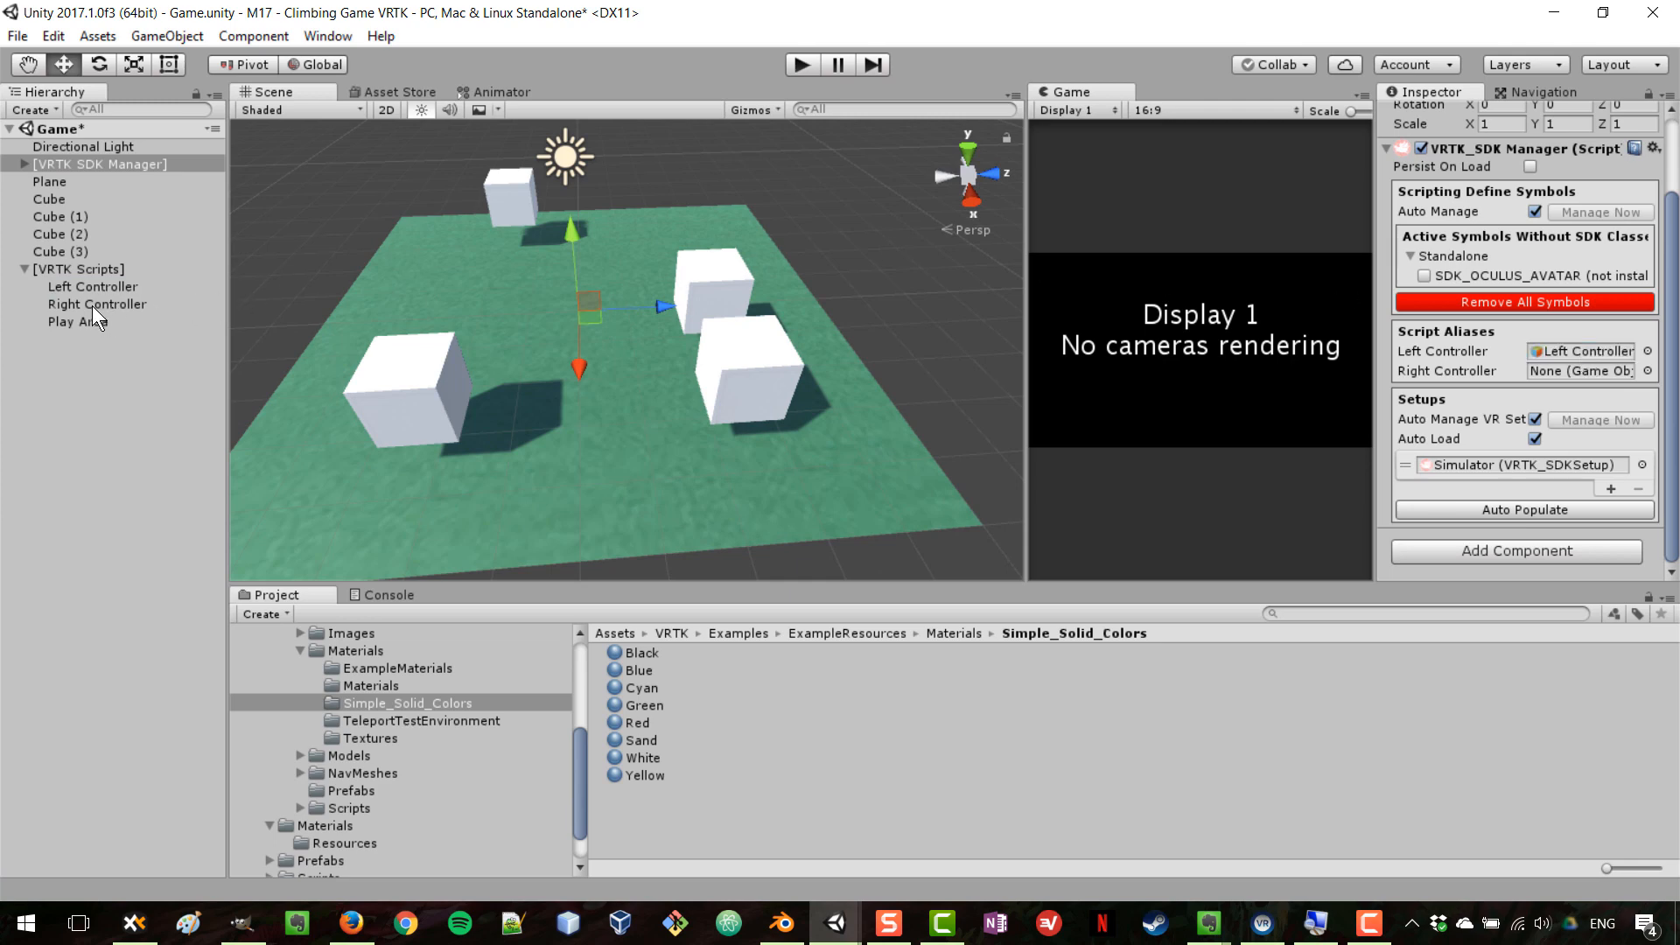
left_click_drag(91, 306, 1570, 381)
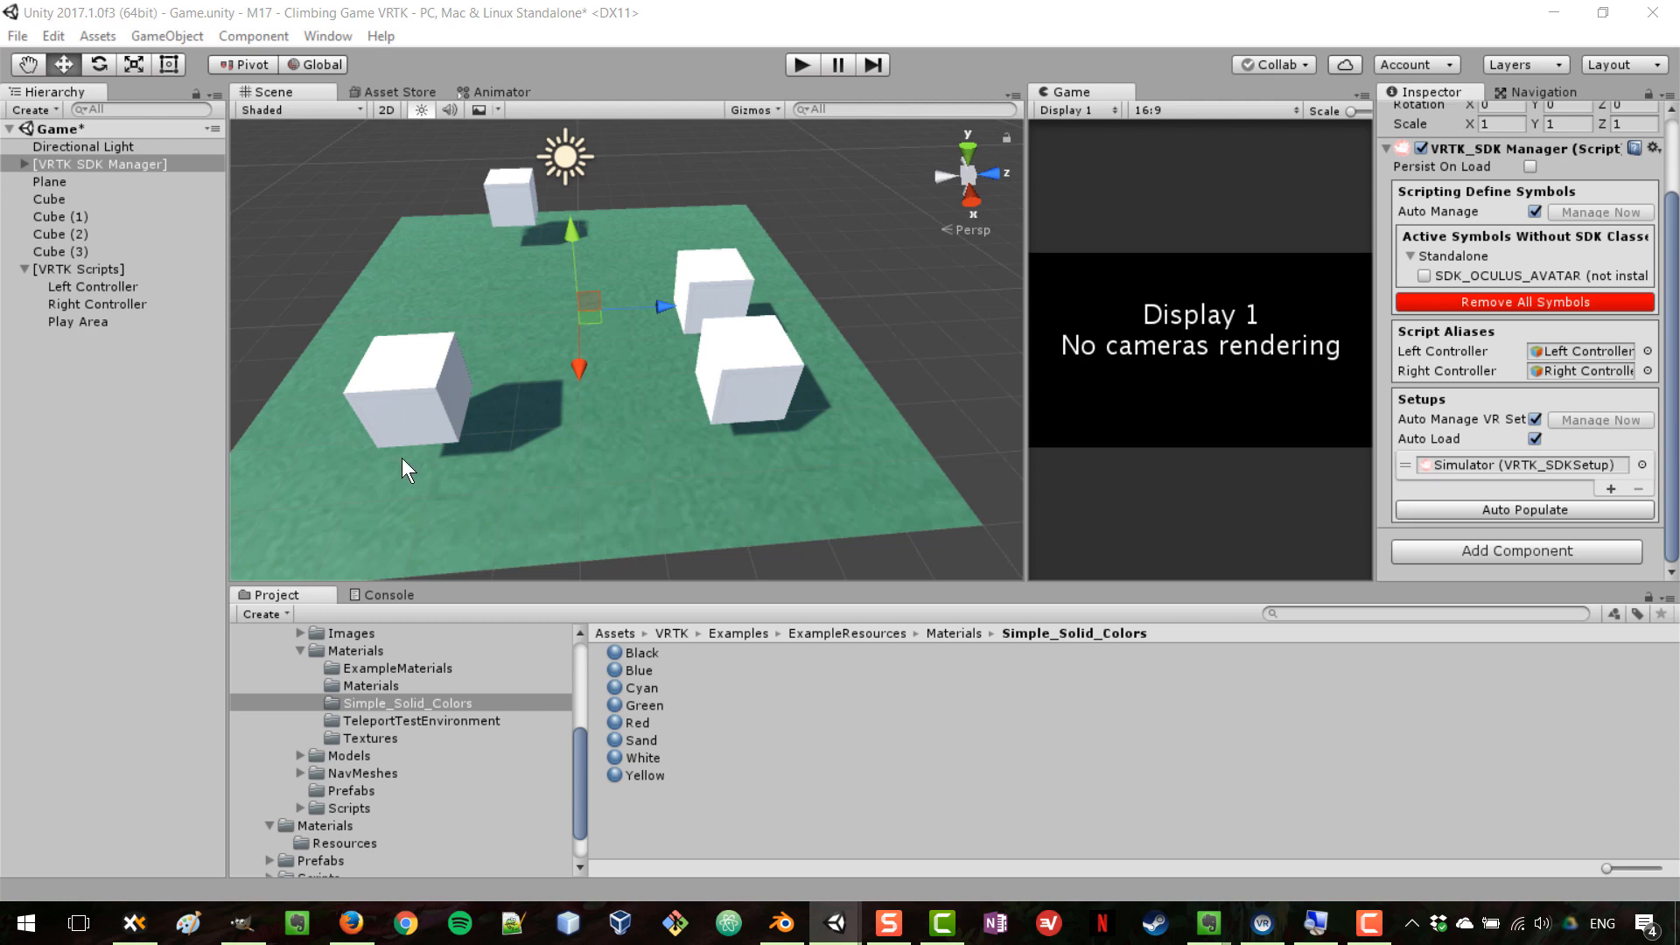
Step: Add a 3D cube as a child of the Left Controller object
left_click(102, 286)
left_click(100, 303)
left_click(95, 286)
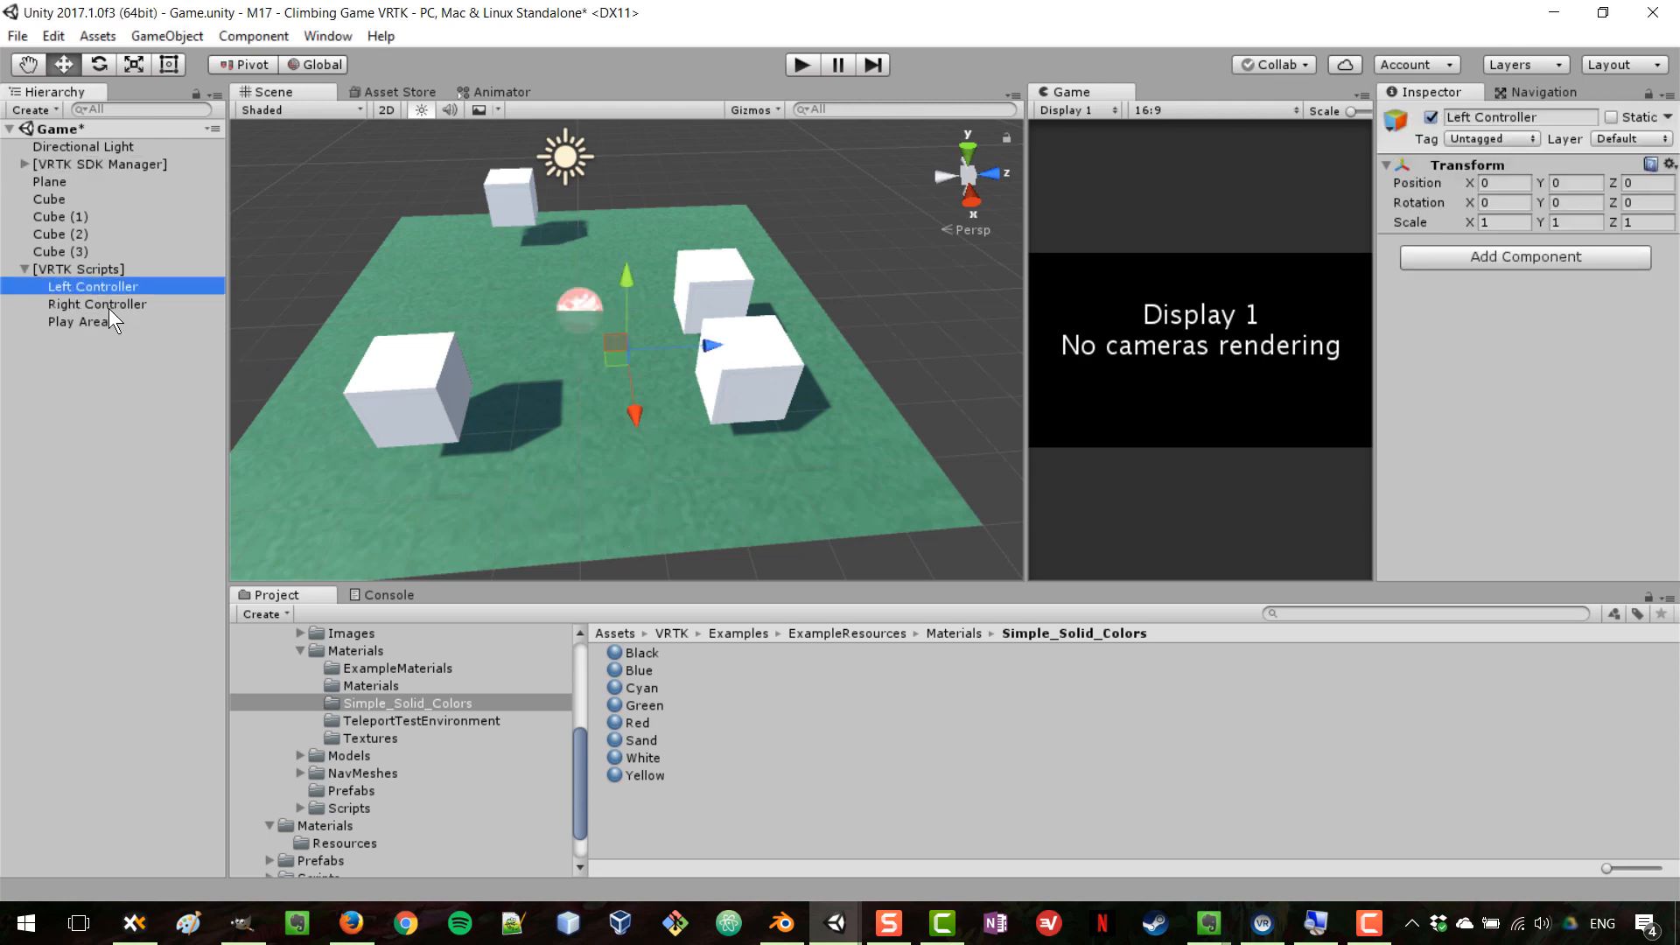
left_click(109, 306)
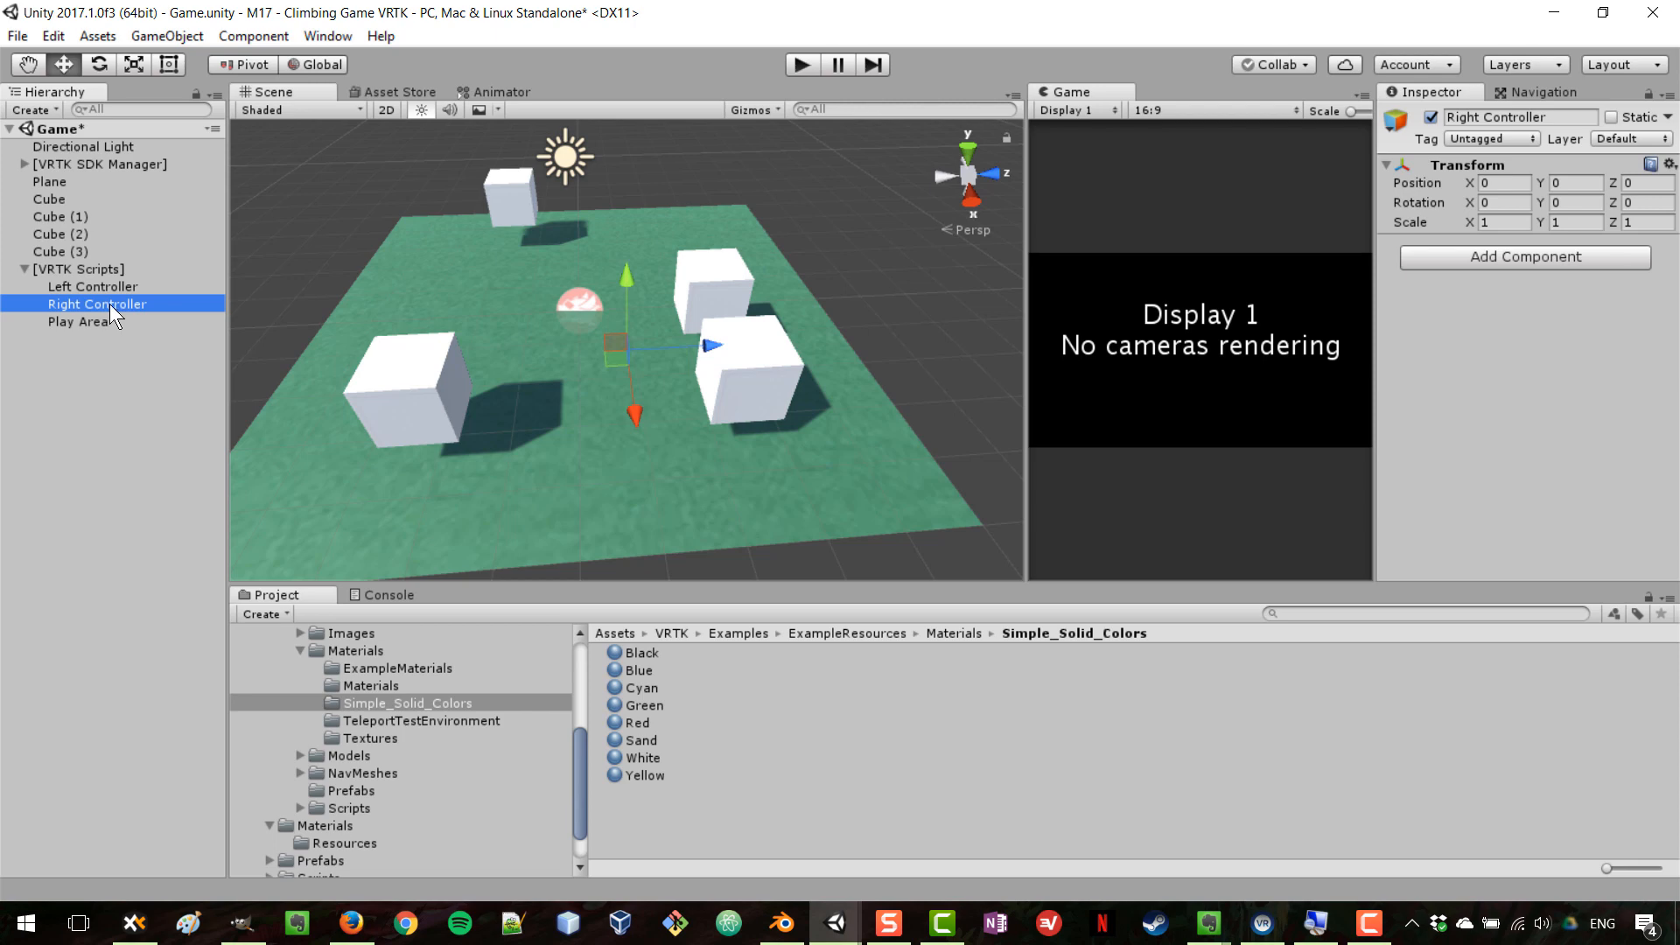
left_click(97, 284)
right_click(96, 281)
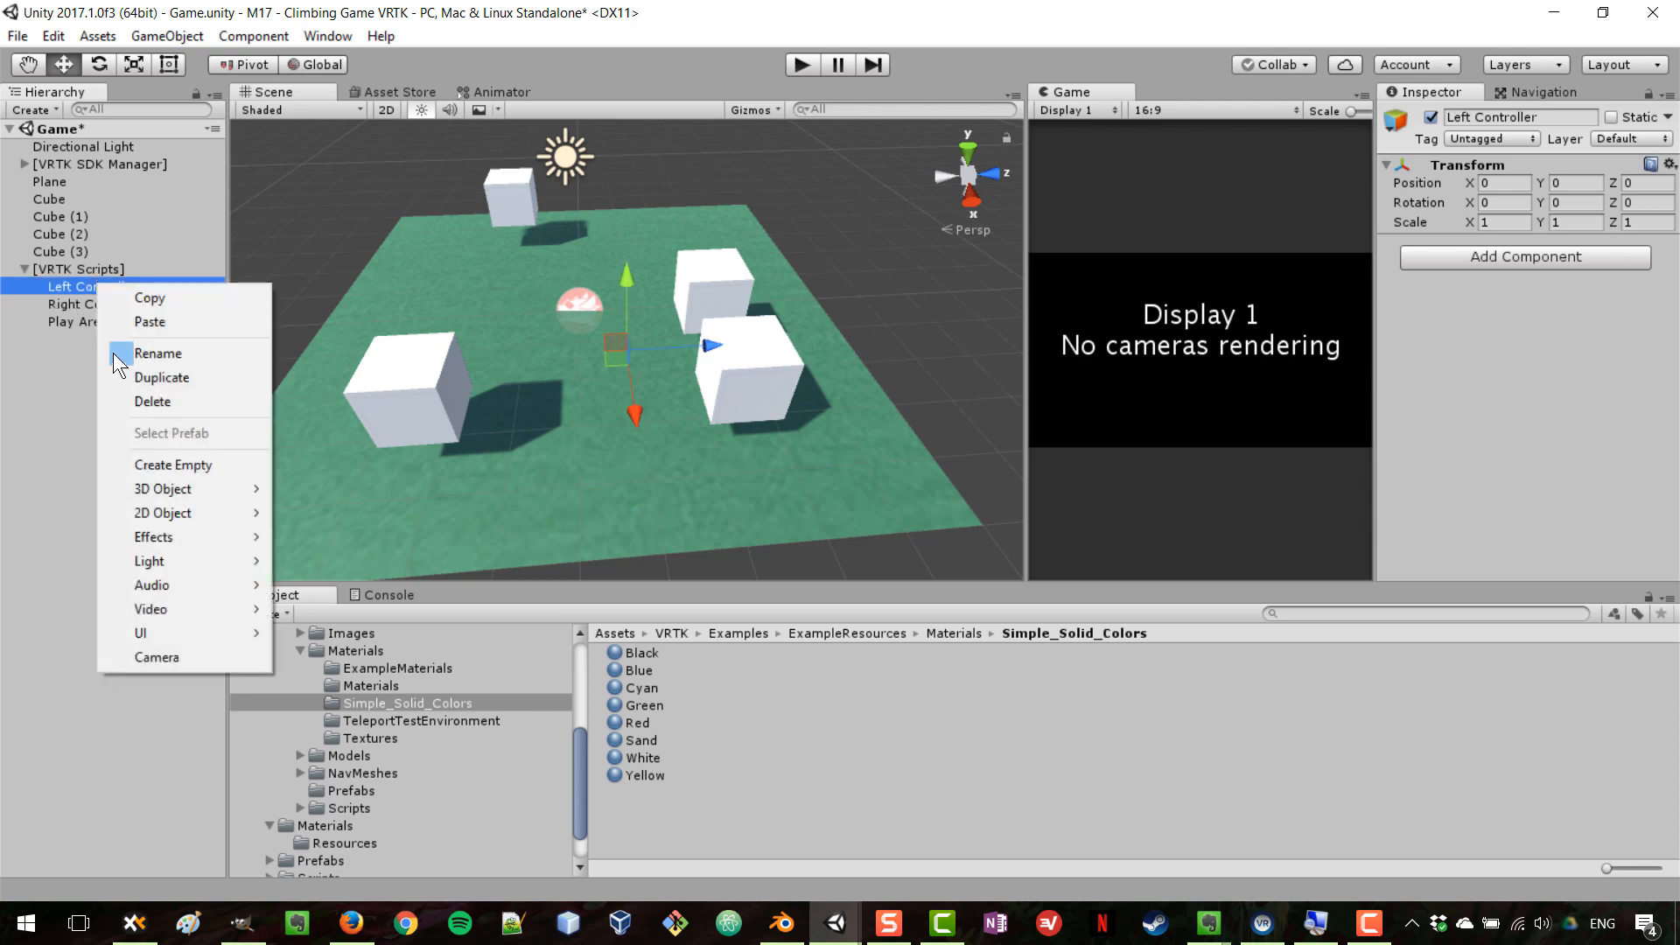
mouse_move(185, 490)
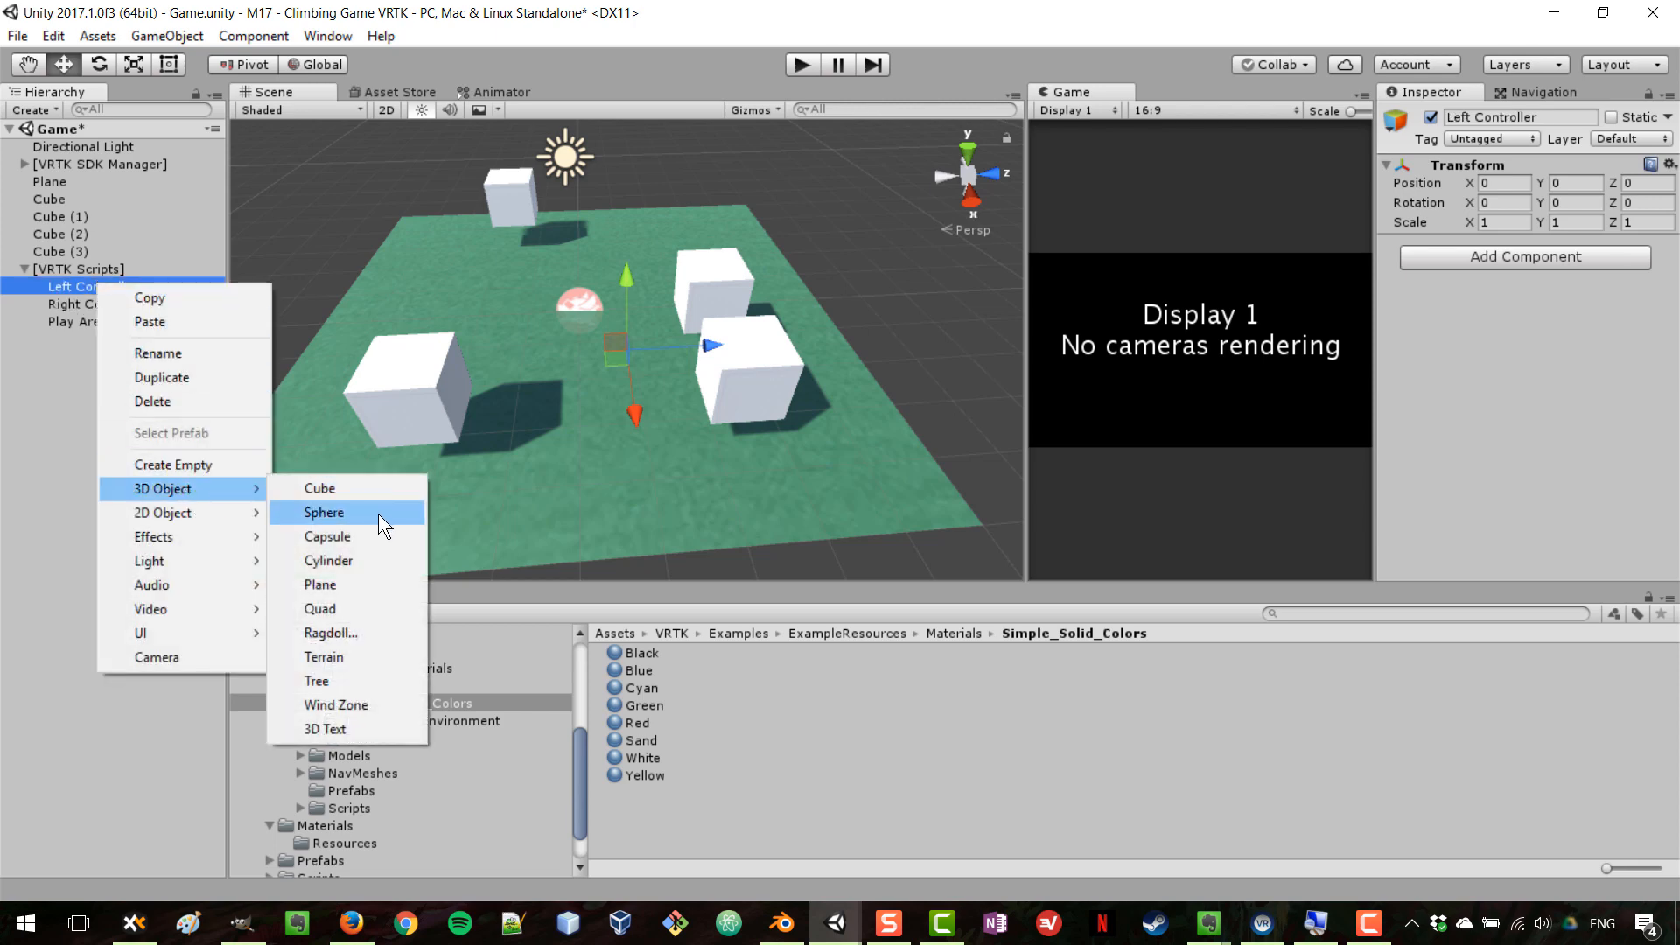
left_click(385, 491)
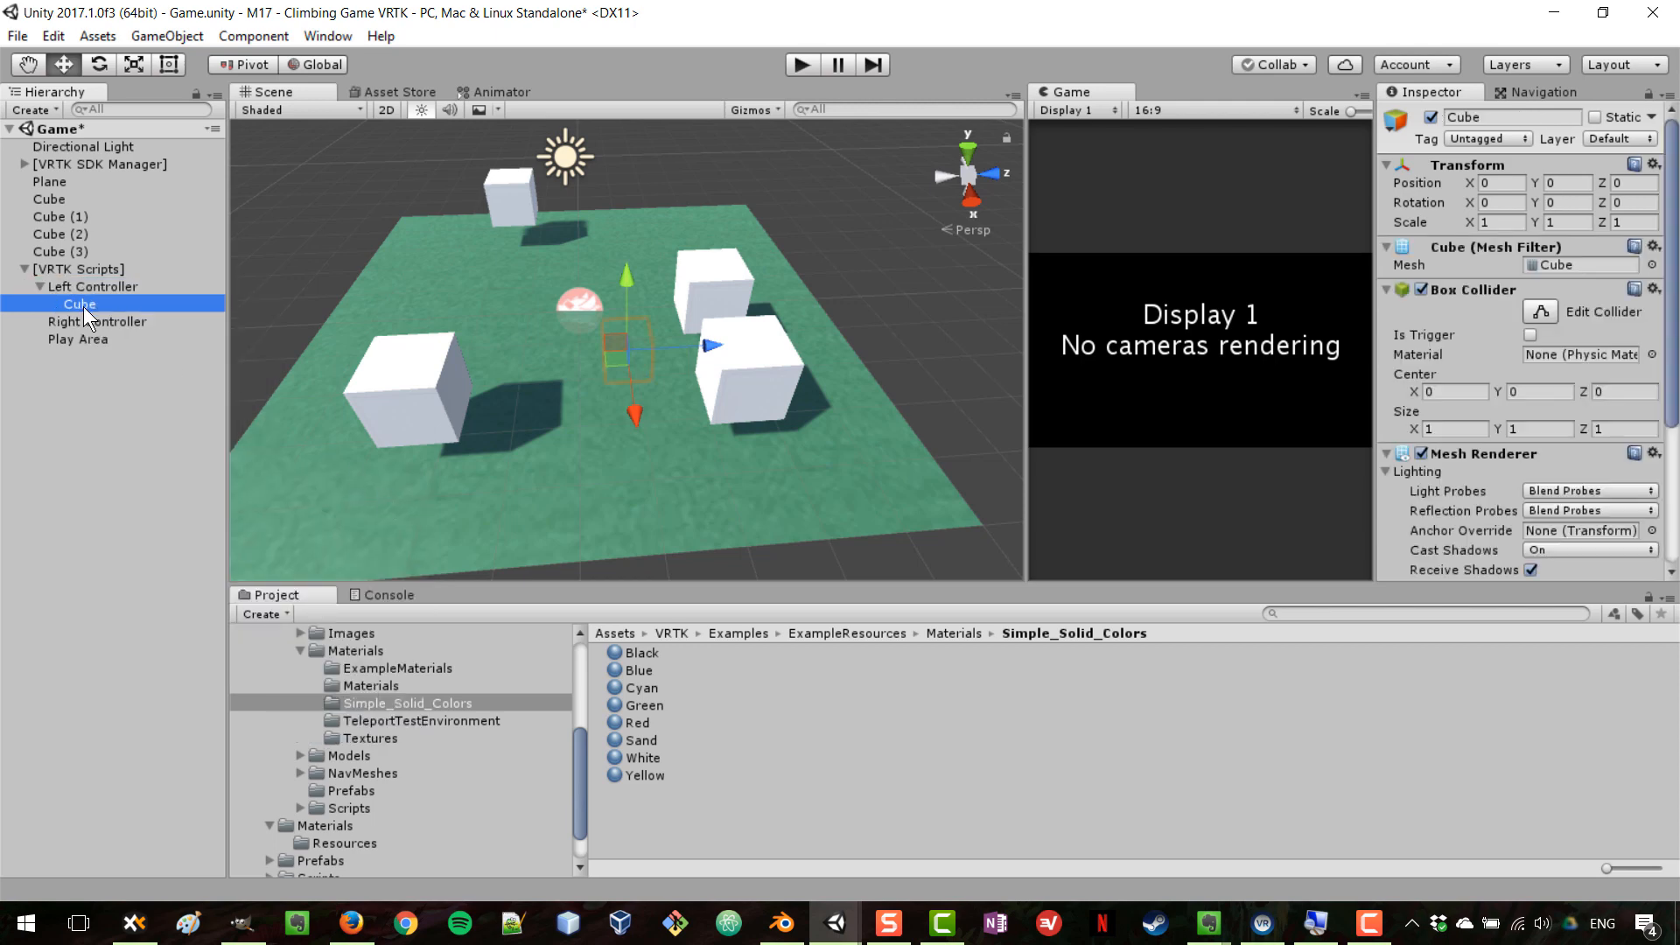
Step: Scale the Left Controller's cube to 0.1 on all three axes and apply the Red material to it
left_click(1492, 222)
type("0")
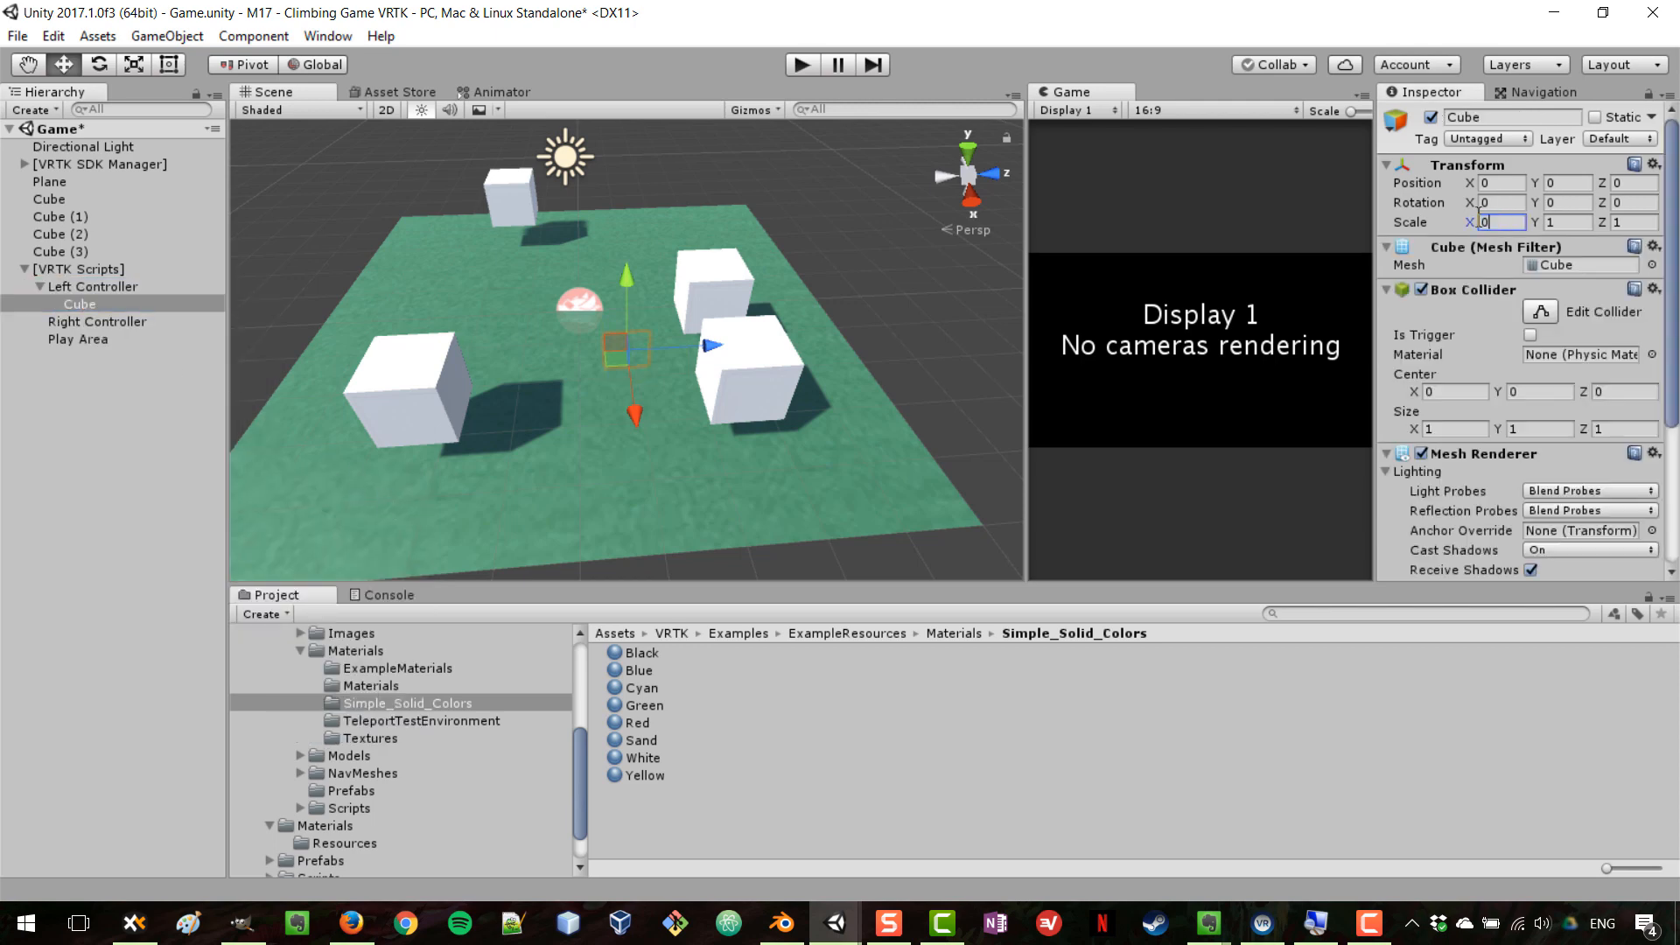
type(".1")
key("Tab")
type("0.1")
key("Tab")
type("0.1")
left_click_drag(630, 722, 96, 337)
Step: Duplicate the small cube into Right Controller and apply the Yellow material to the copy
key("ctrl+d")
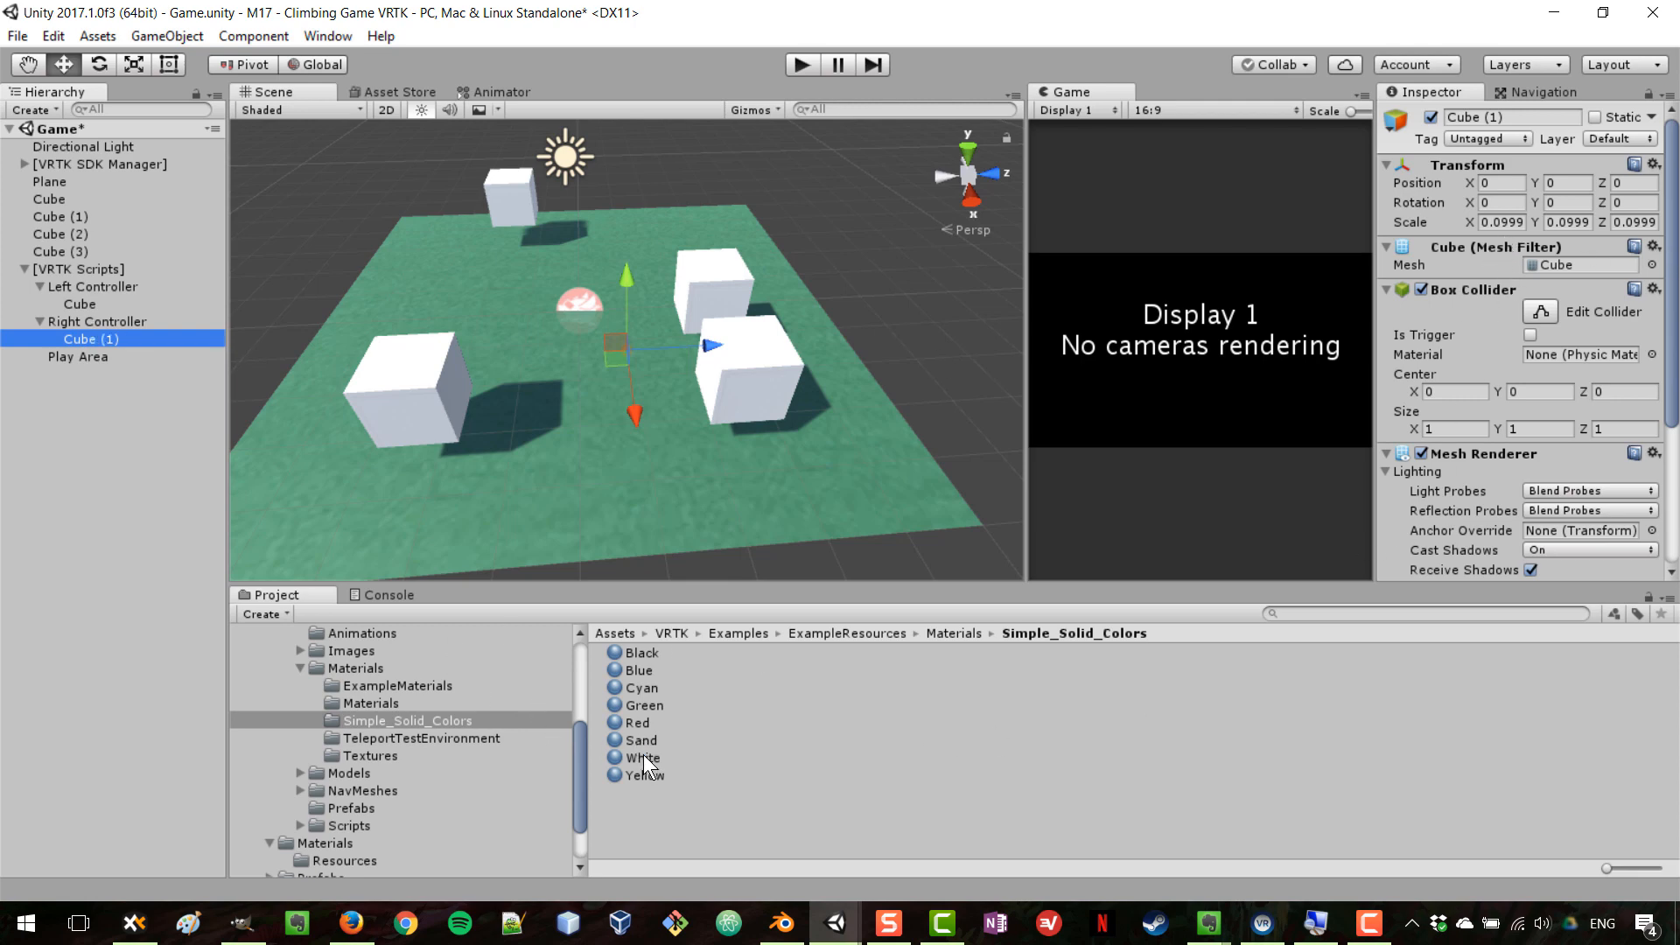
left_click_drag(649, 773, 81, 335)
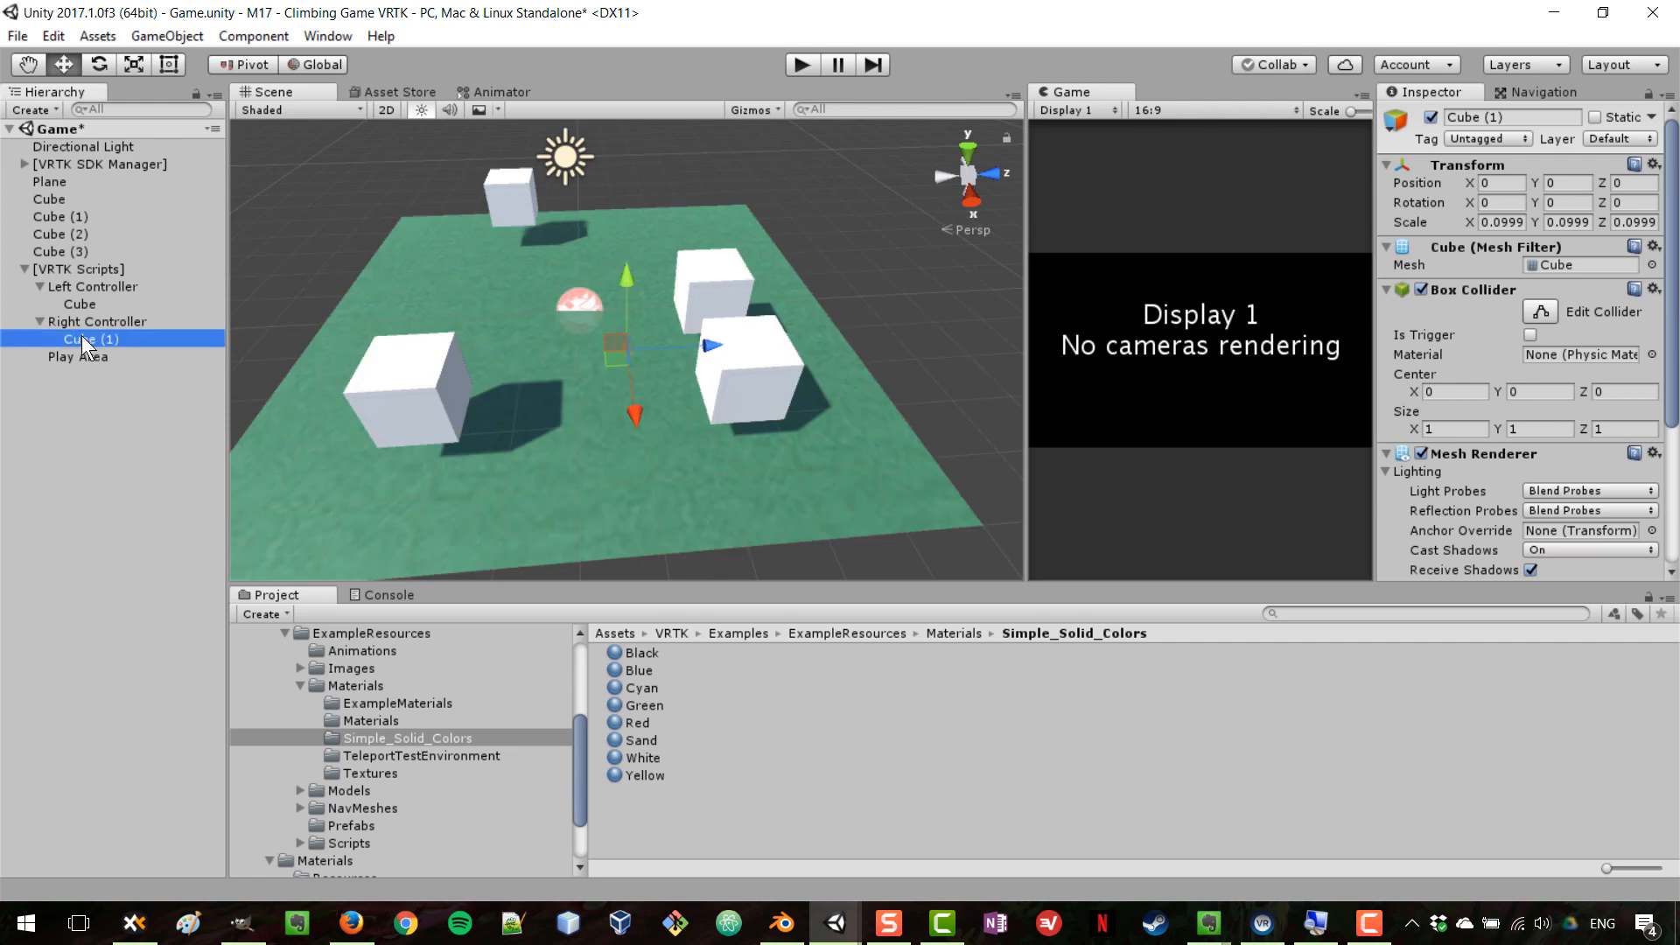
Step: Play-test the scene, moving the cube controllers in controller mode and switching hands, and stop the test
left_click(803, 66)
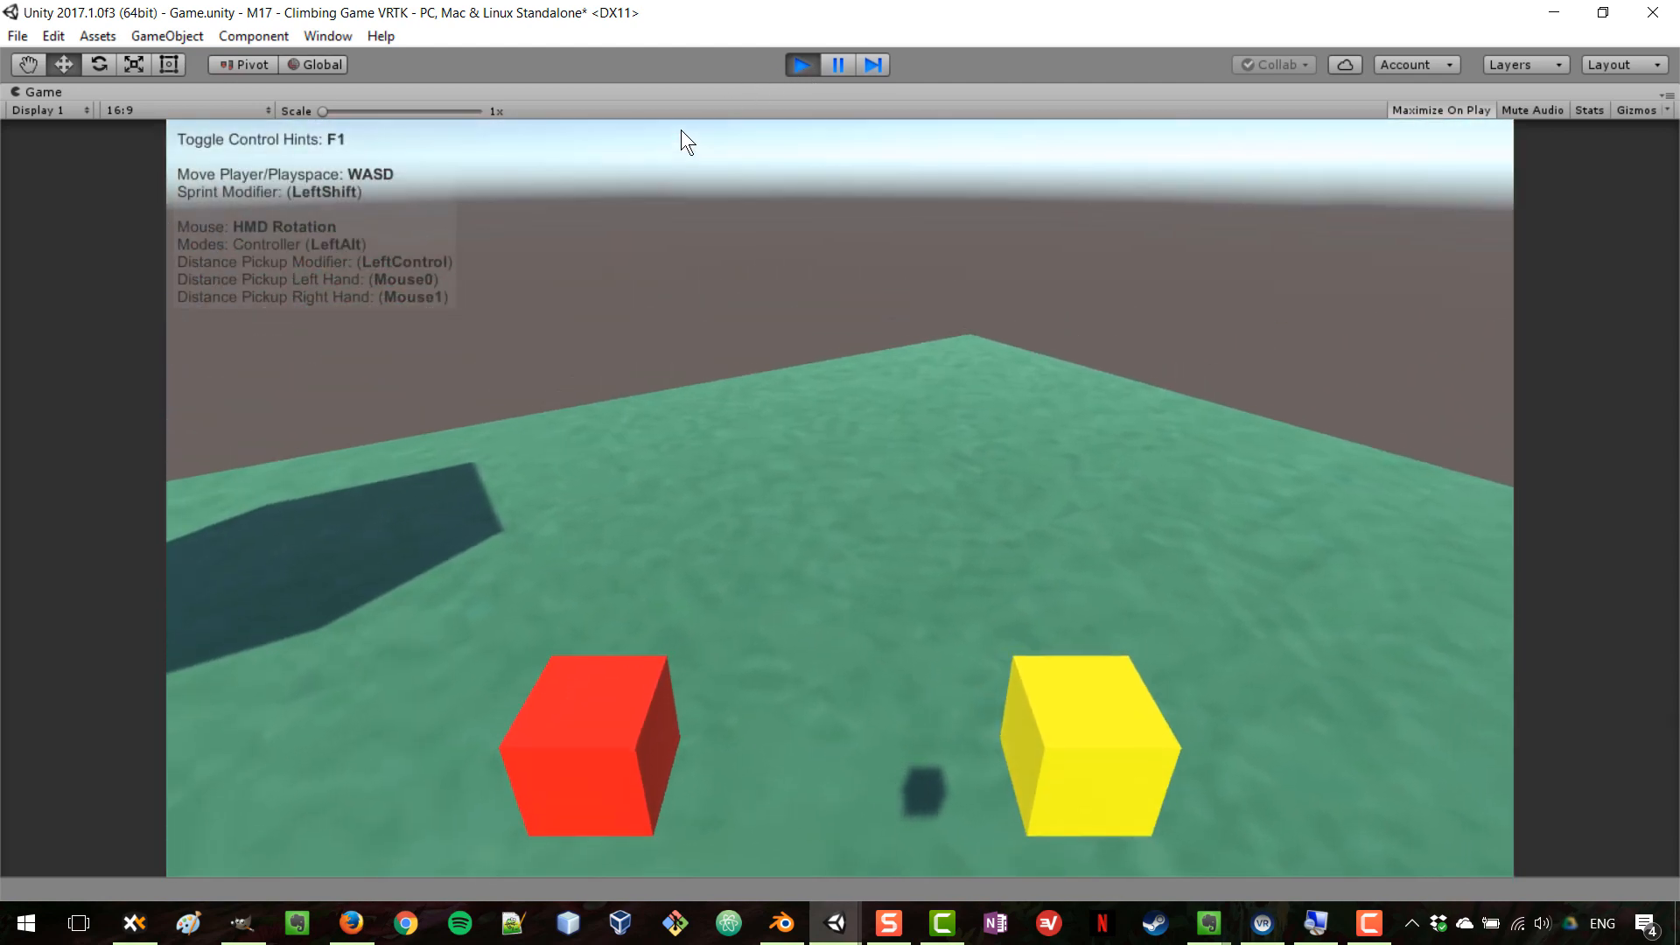
key("alt")
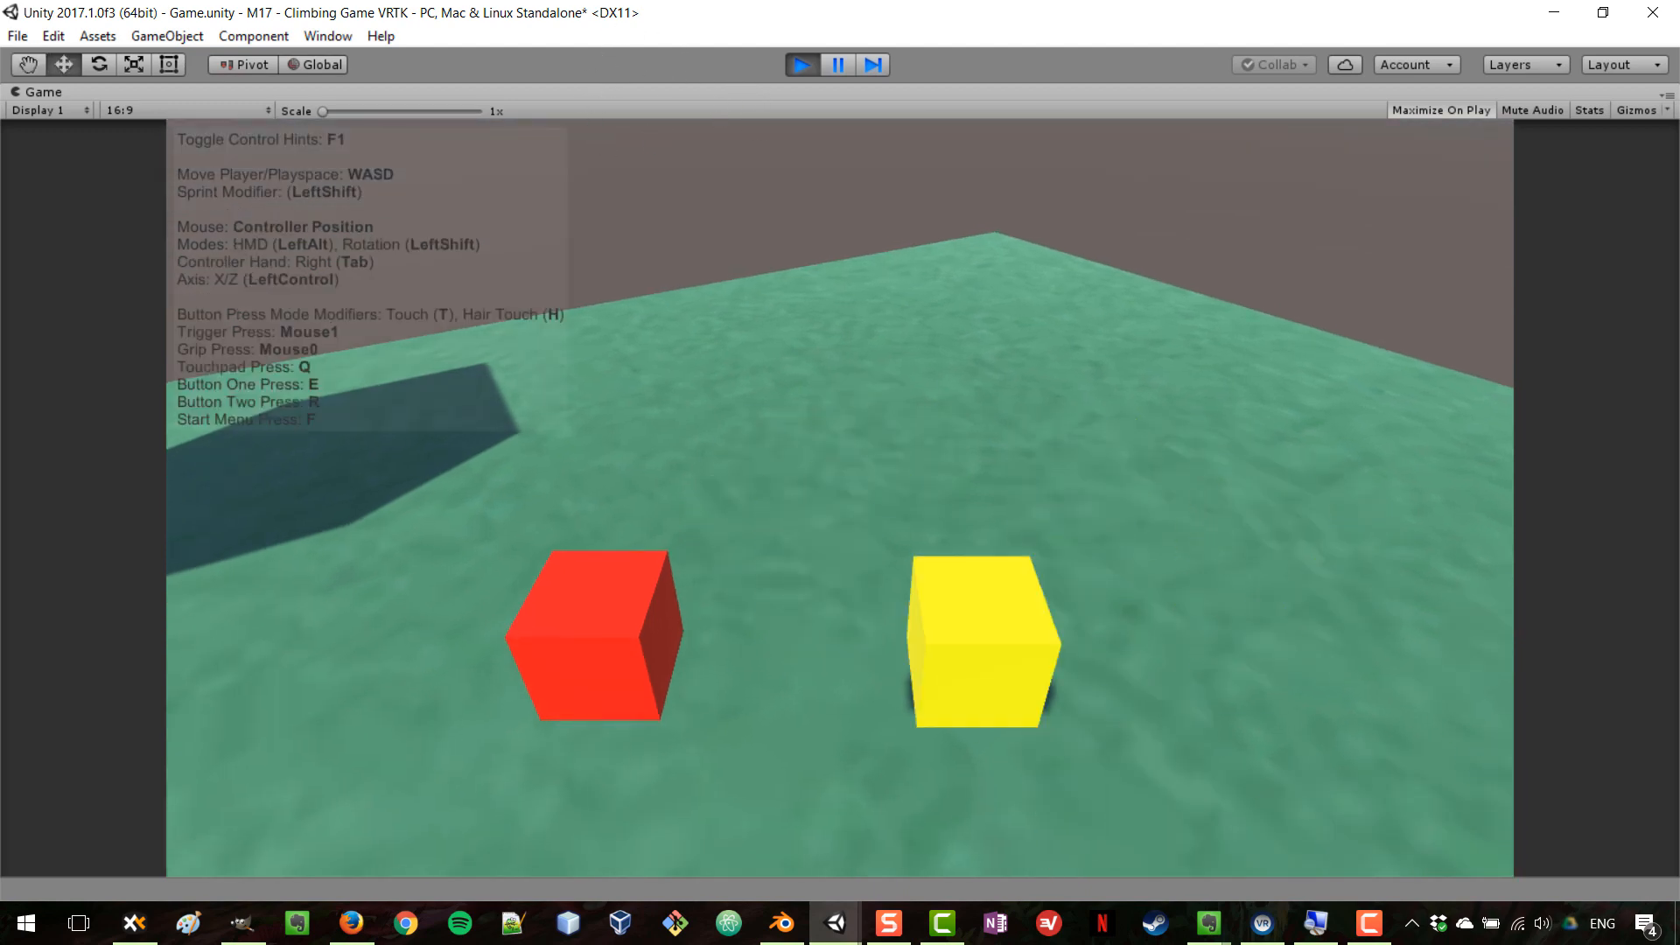
key("Tab")
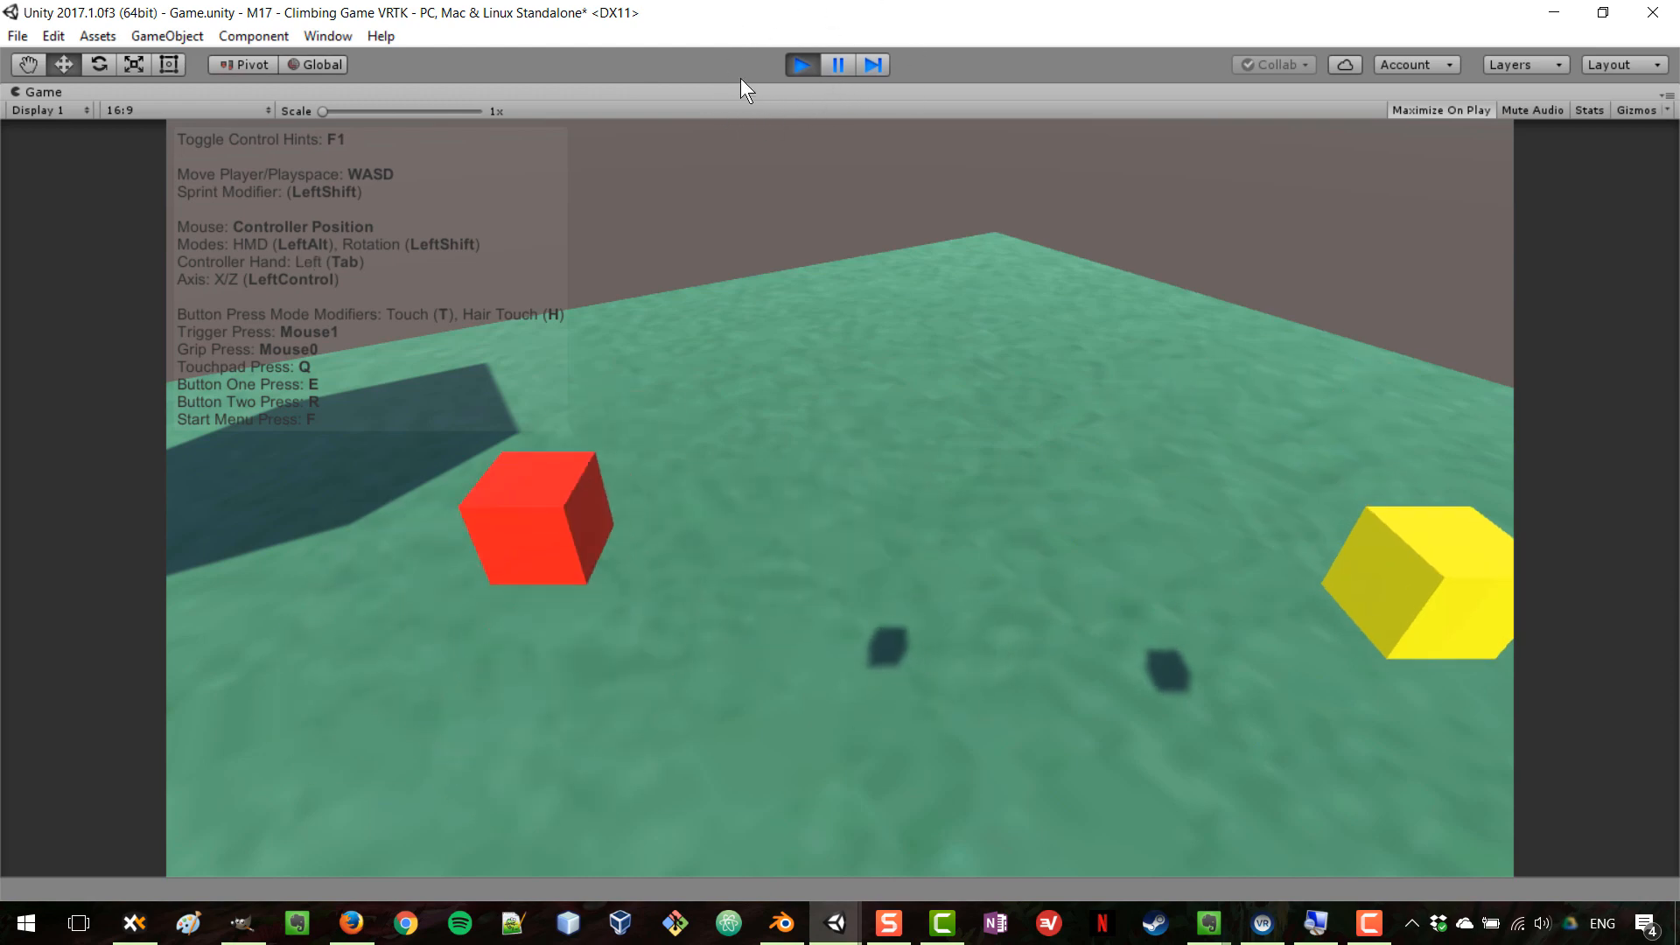
key("Tab")
left_click(801, 64)
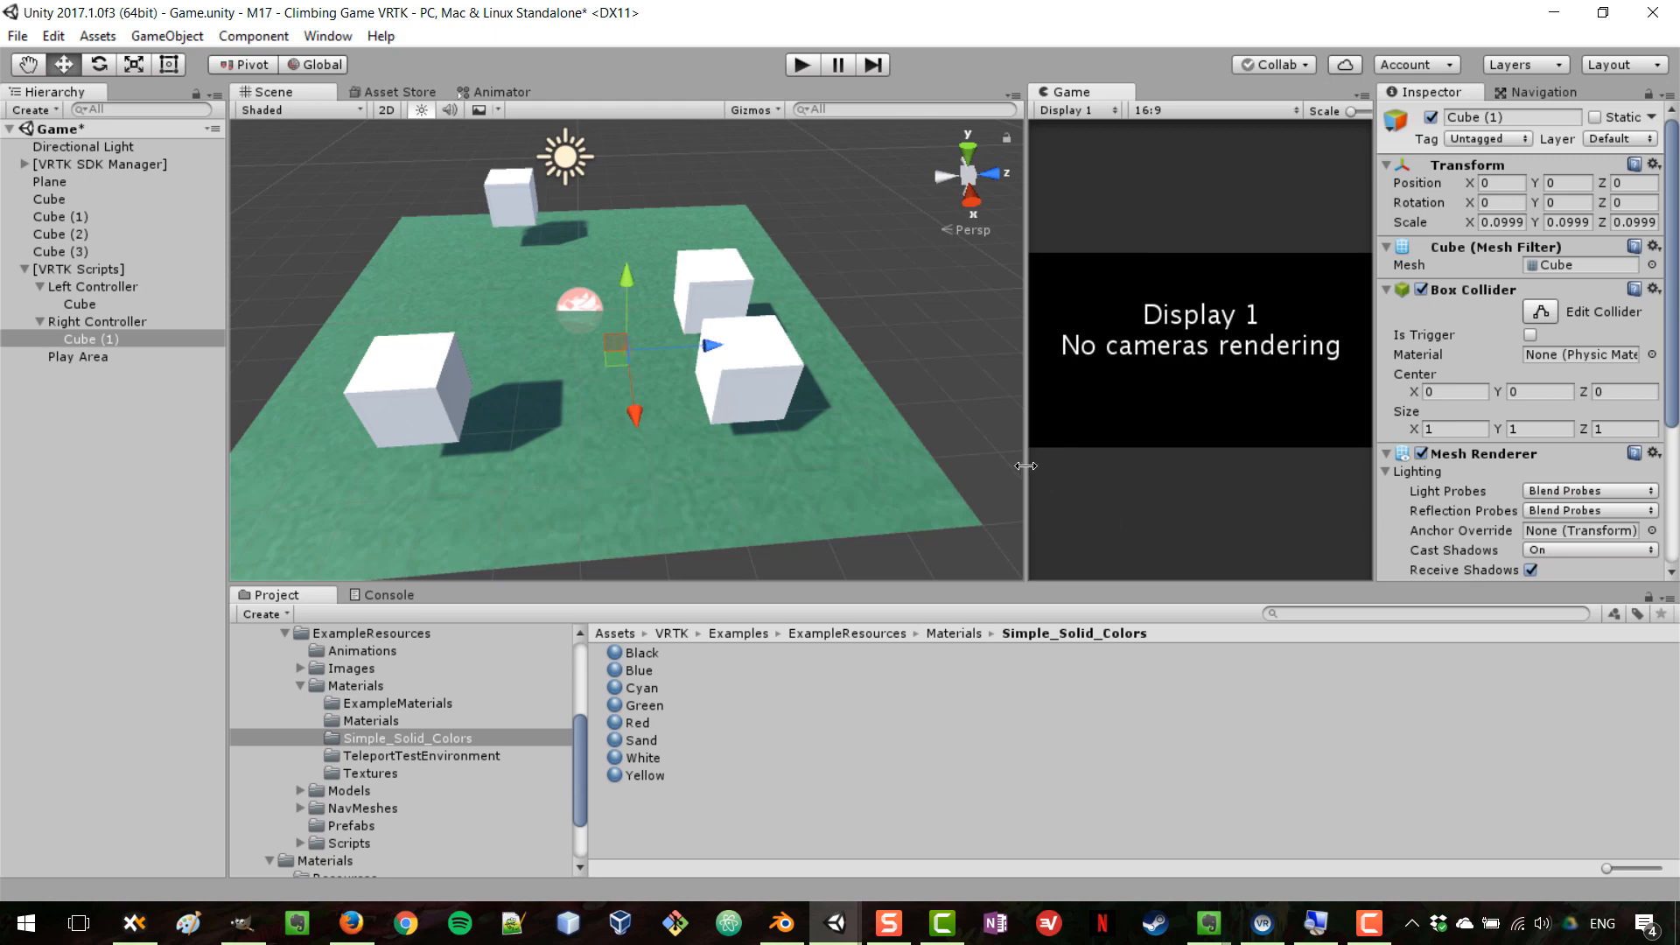
Step: Widen the Scene view area slightly and search the Asset Store for "steamvr"
left_click_drag(1026, 466, 1030, 461)
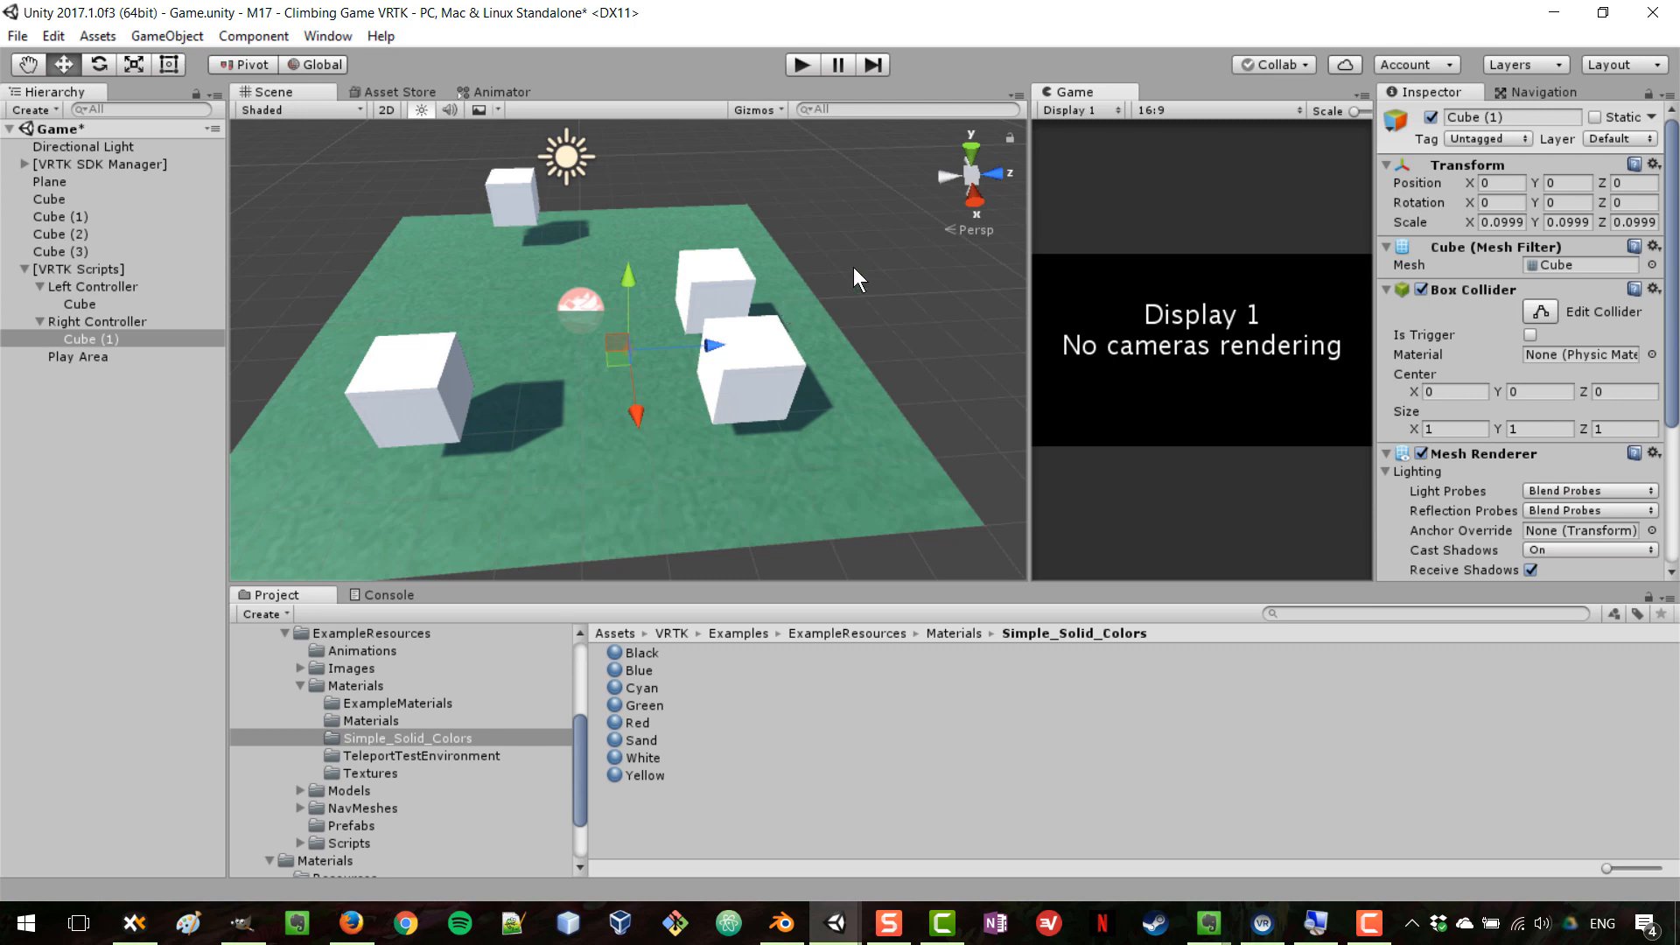
mouse_move(1026, 281)
left_mouse_down()
mouse_move(969, 289)
mouse_move(1056, 292)
left_mouse_up()
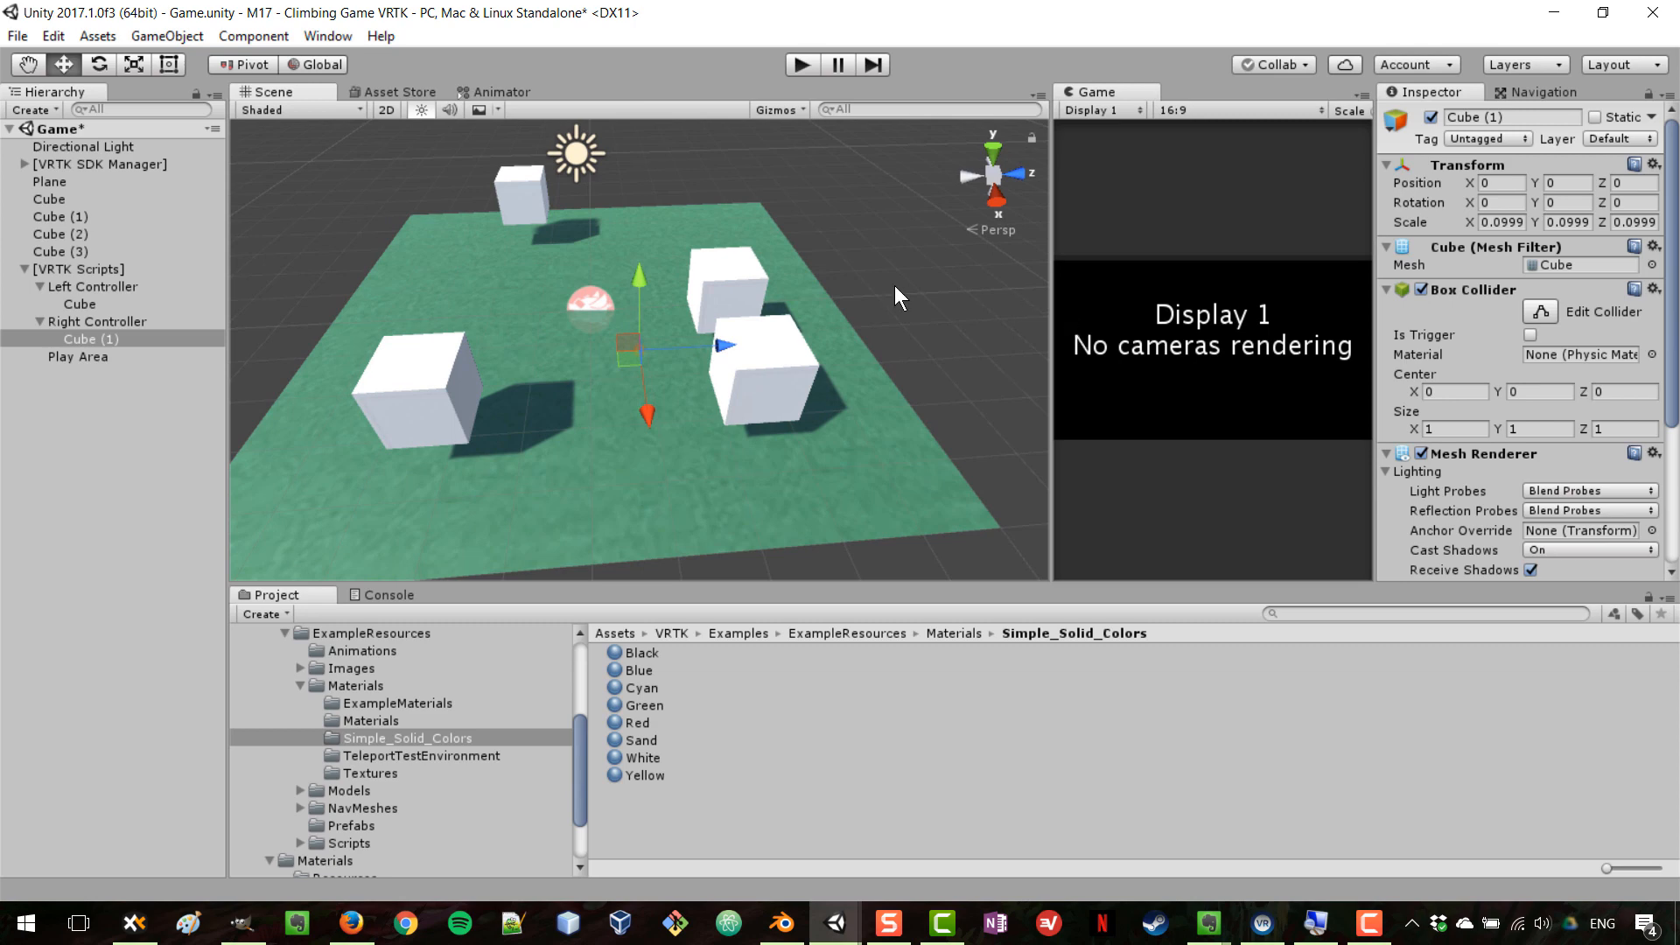
left_click(405, 91)
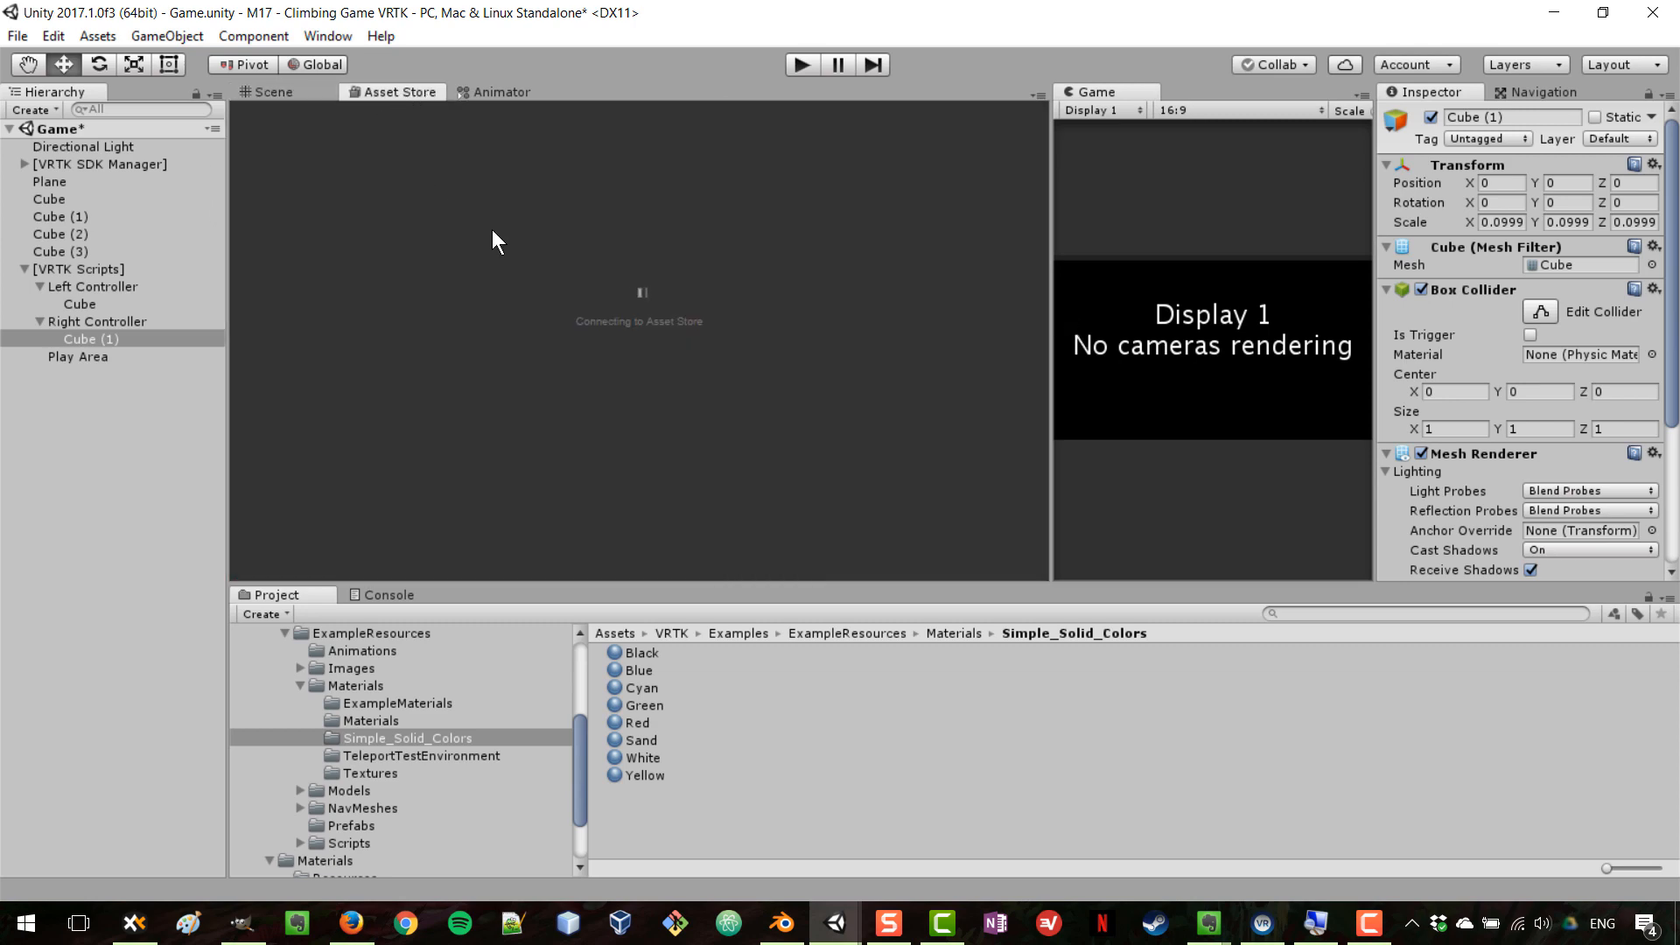
left_click(333, 161)
type("stean")
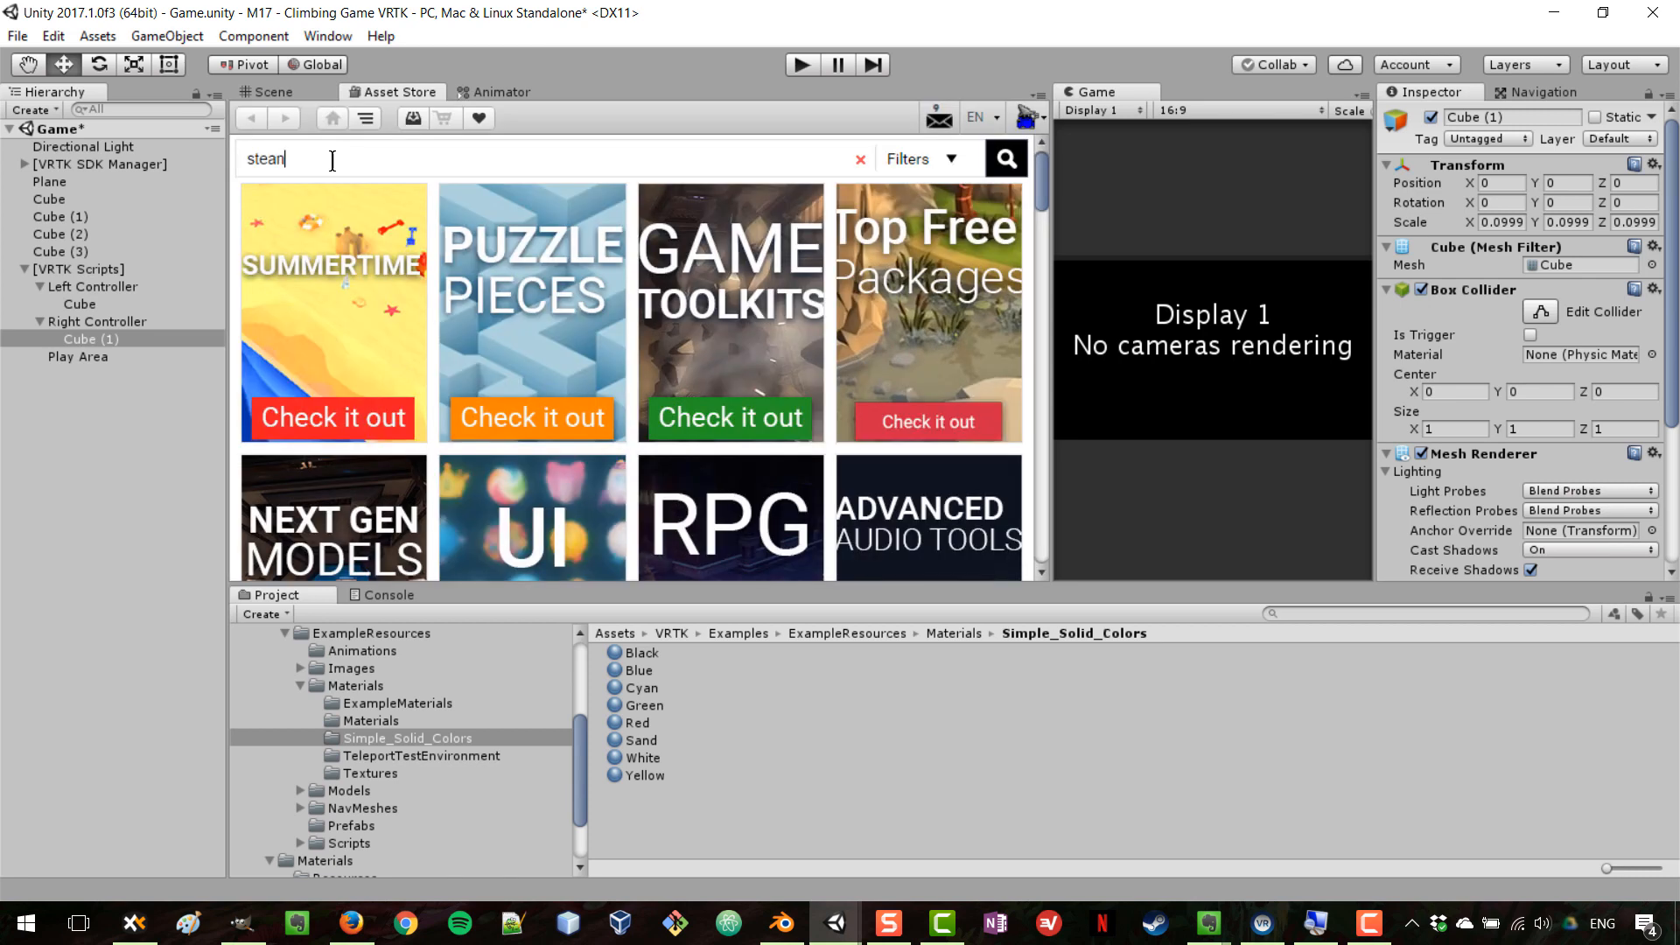
key("BackSpace")
type("mvr")
key("Return")
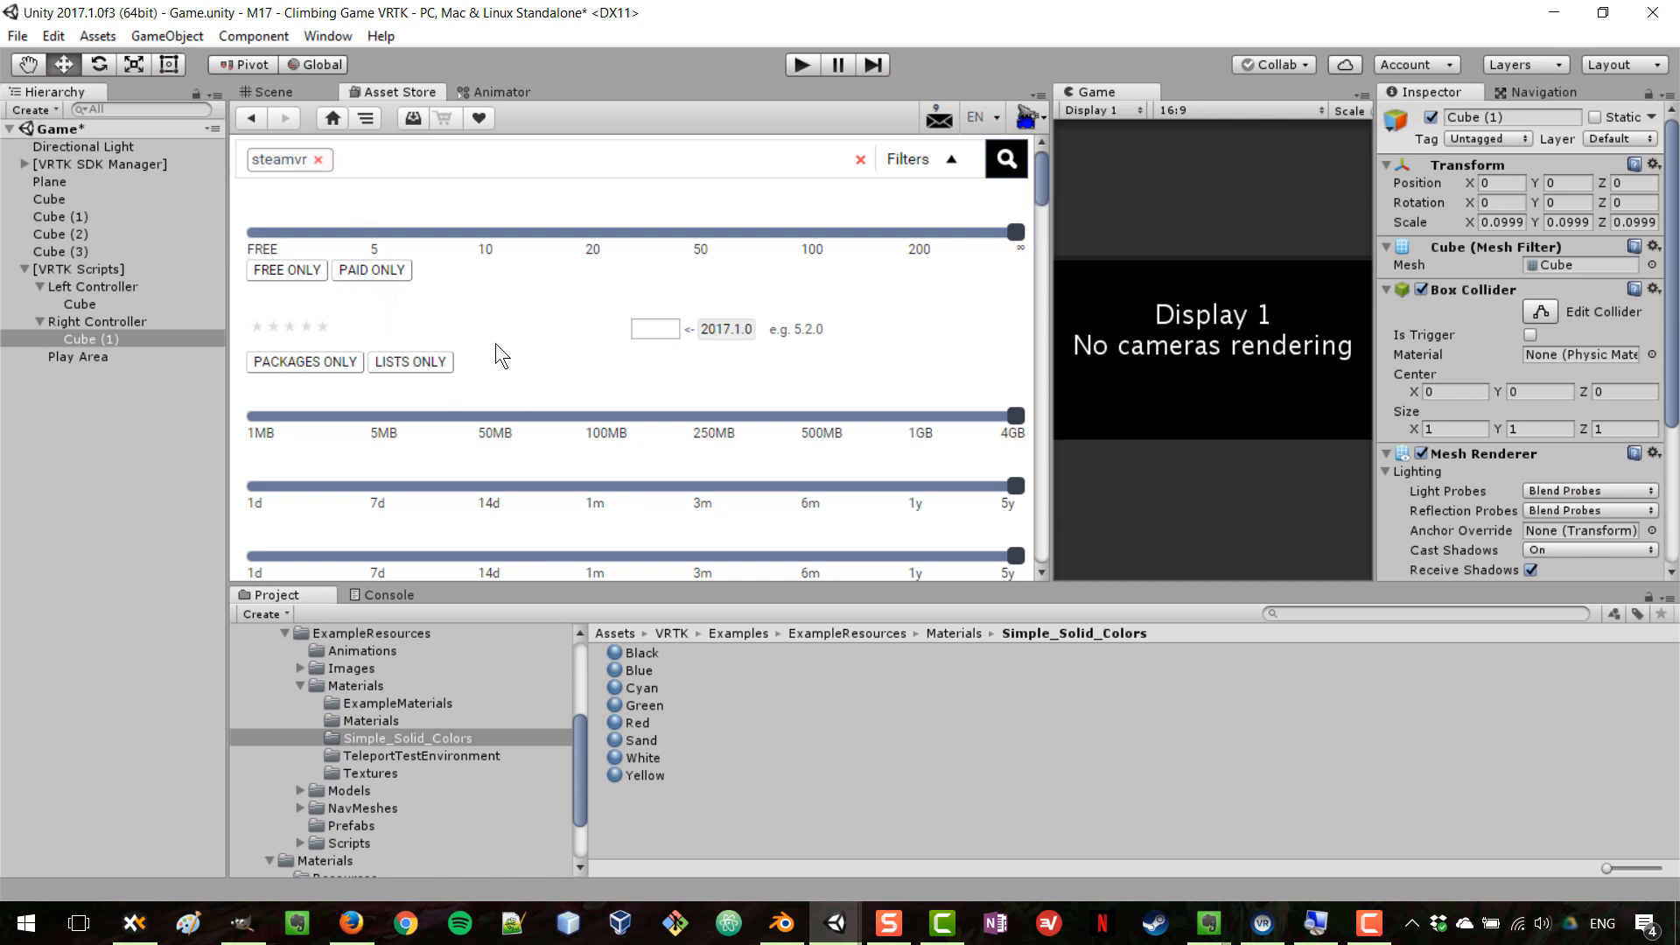
Step: Open the SteamVR Plugin page and import the complete package into the project
scroll(495, 350, "down", 5)
left_click(368, 287)
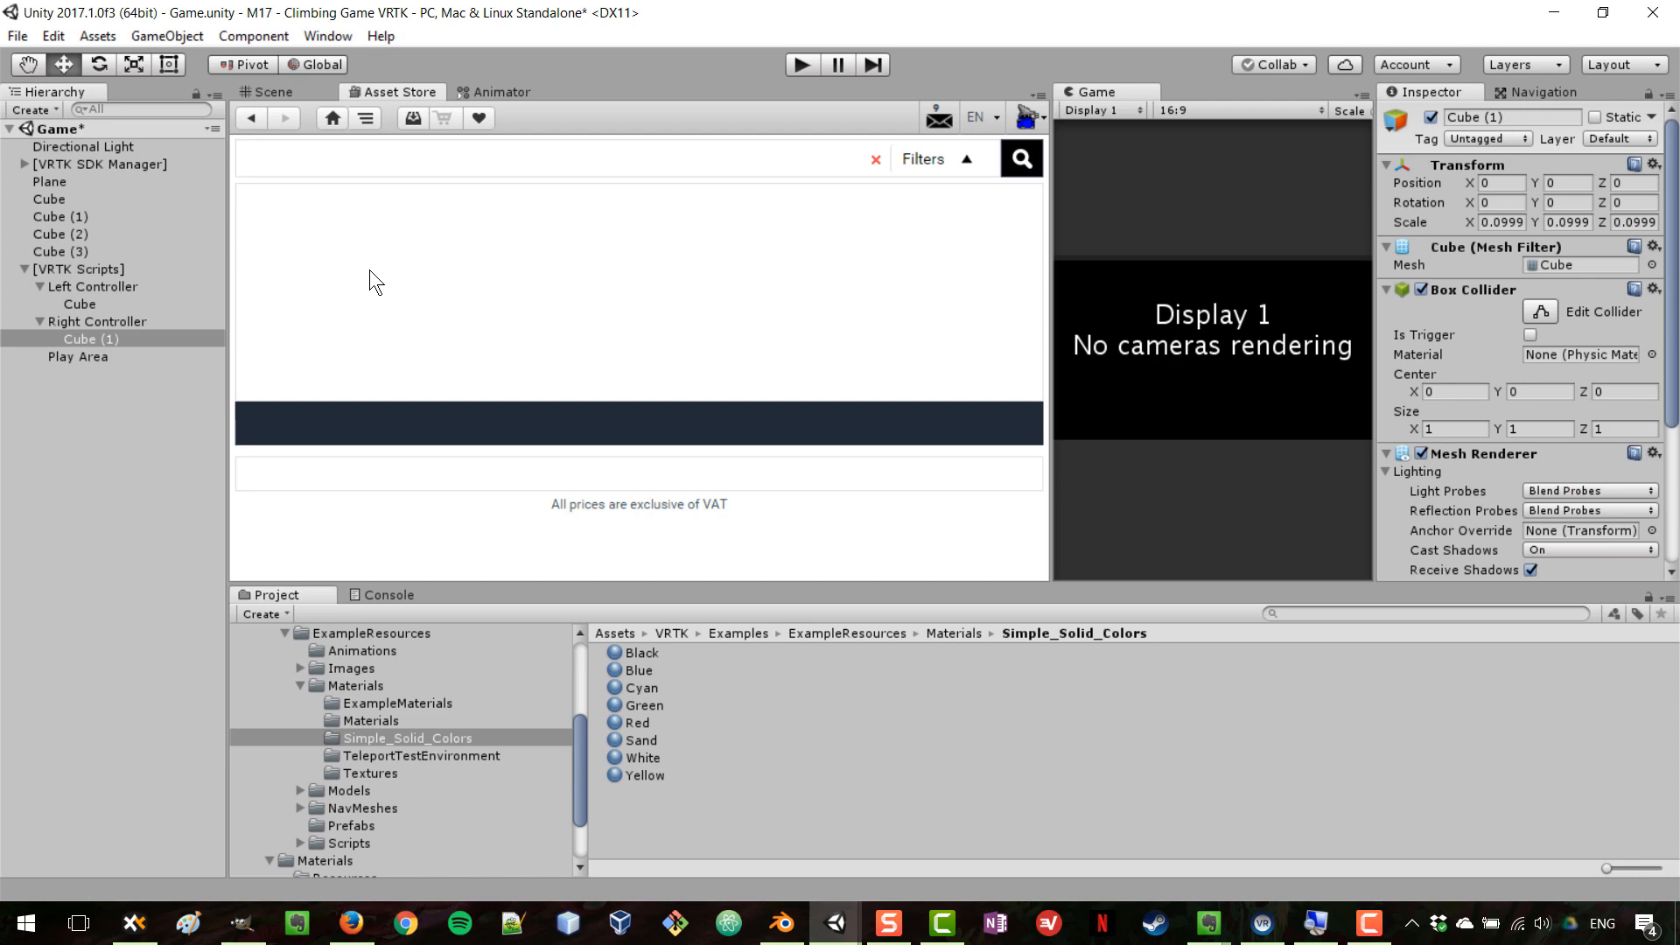
scroll(569, 413, "down", 3)
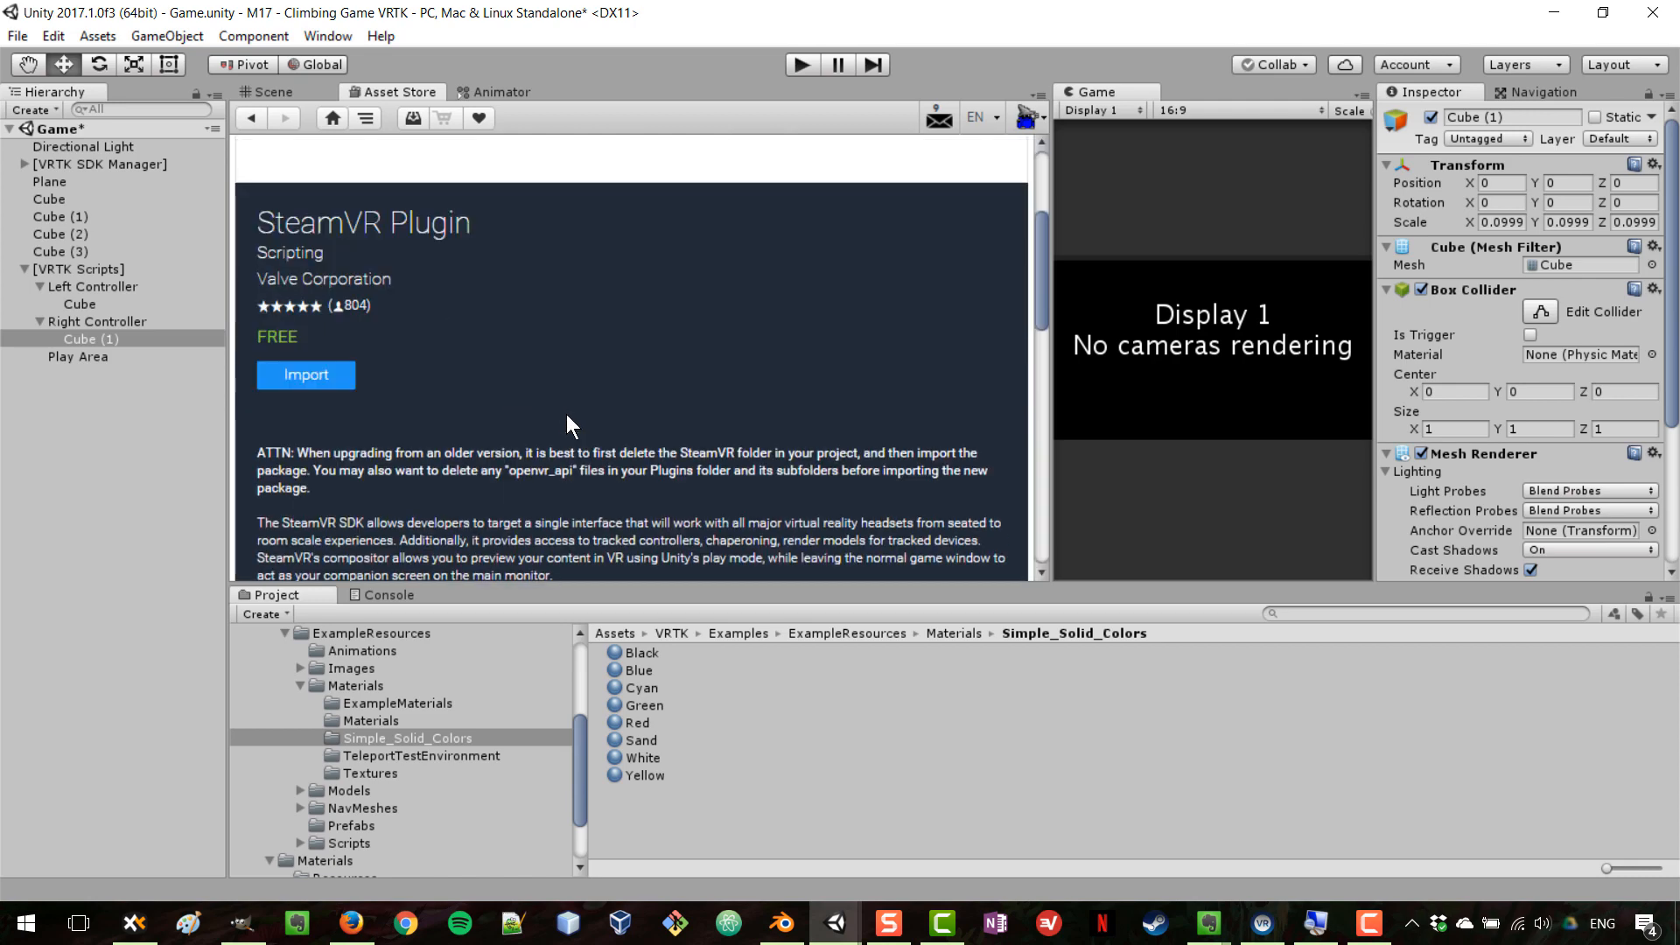
scroll(411, 382, "down", 5)
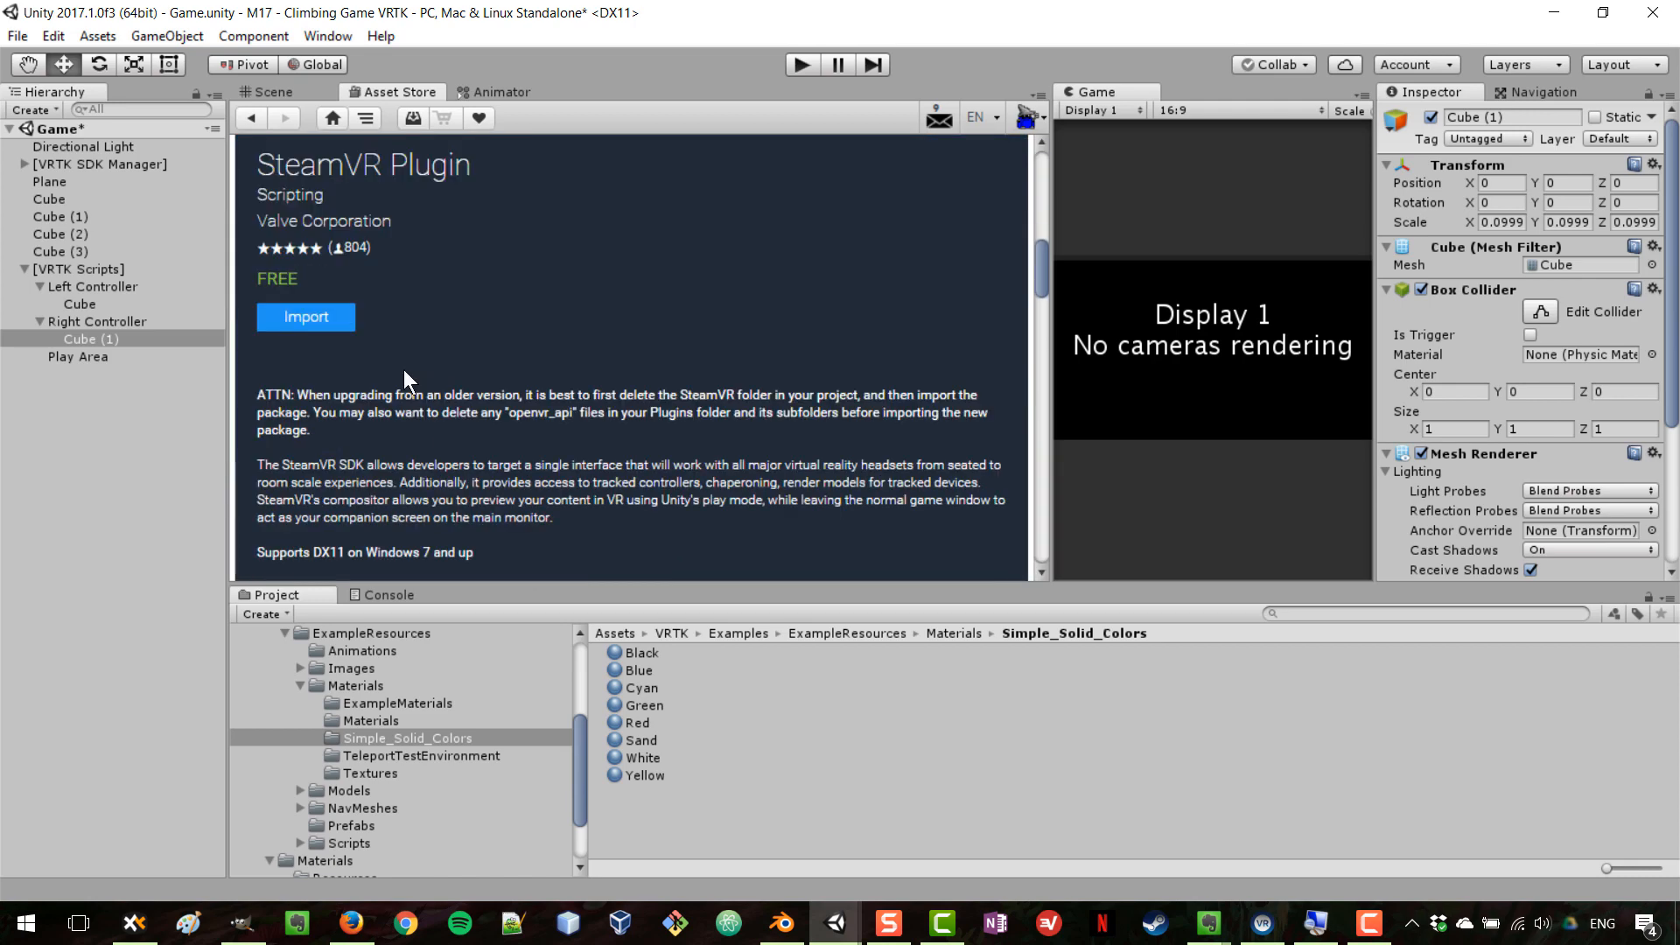
left_click(322, 319)
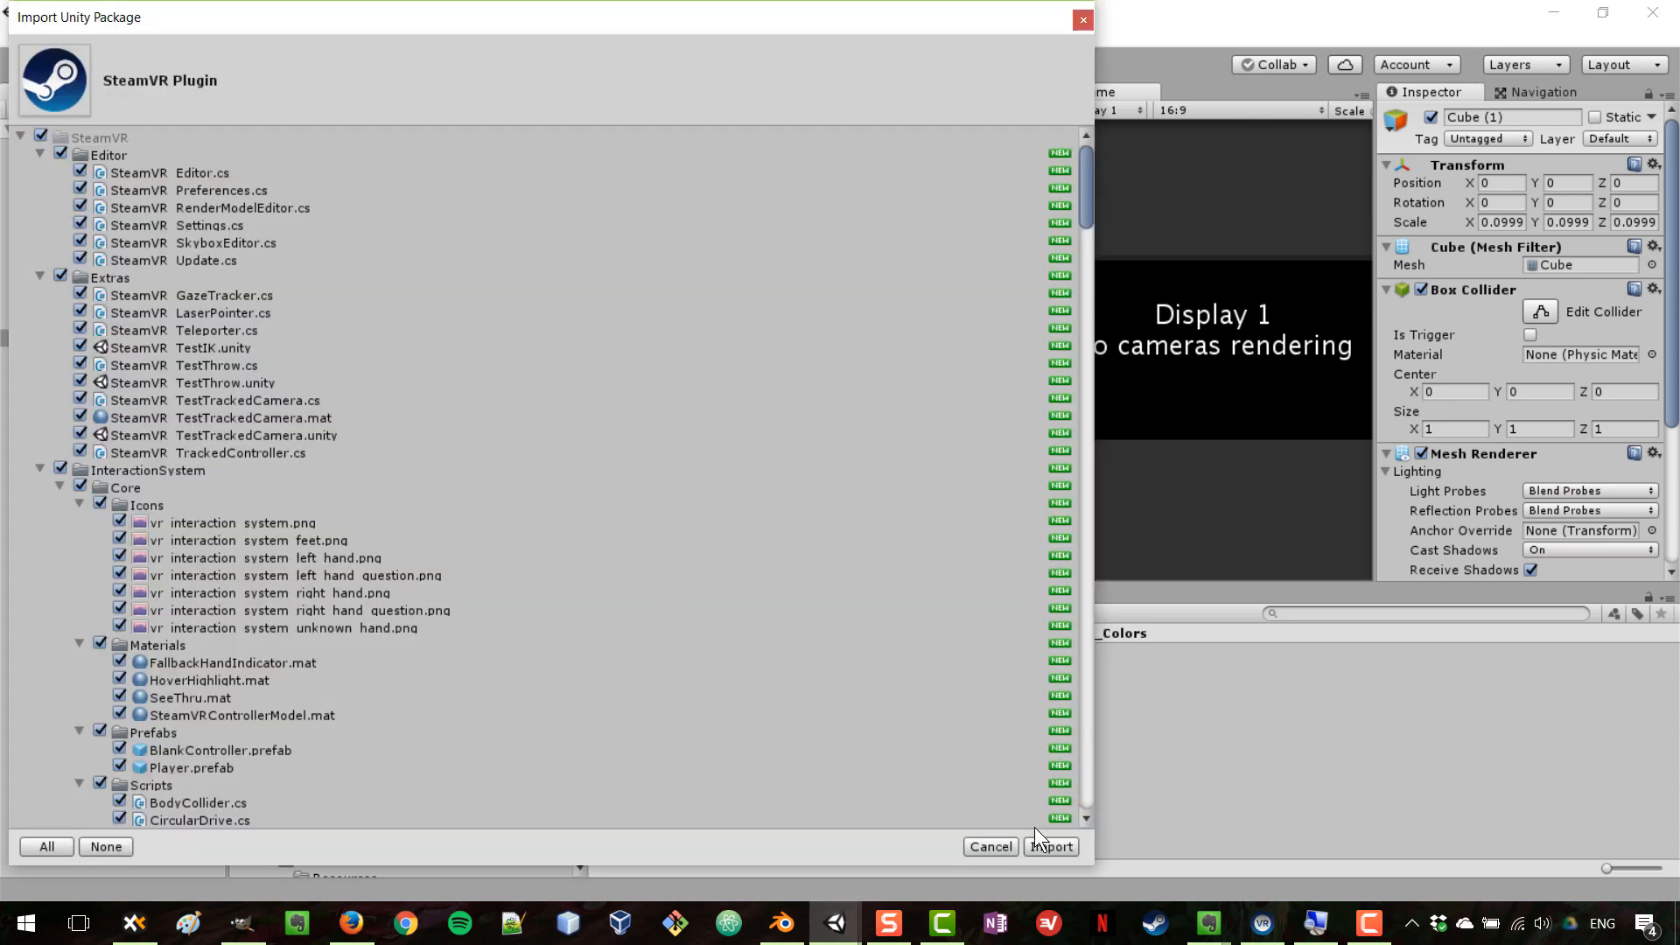
left_click(1049, 845)
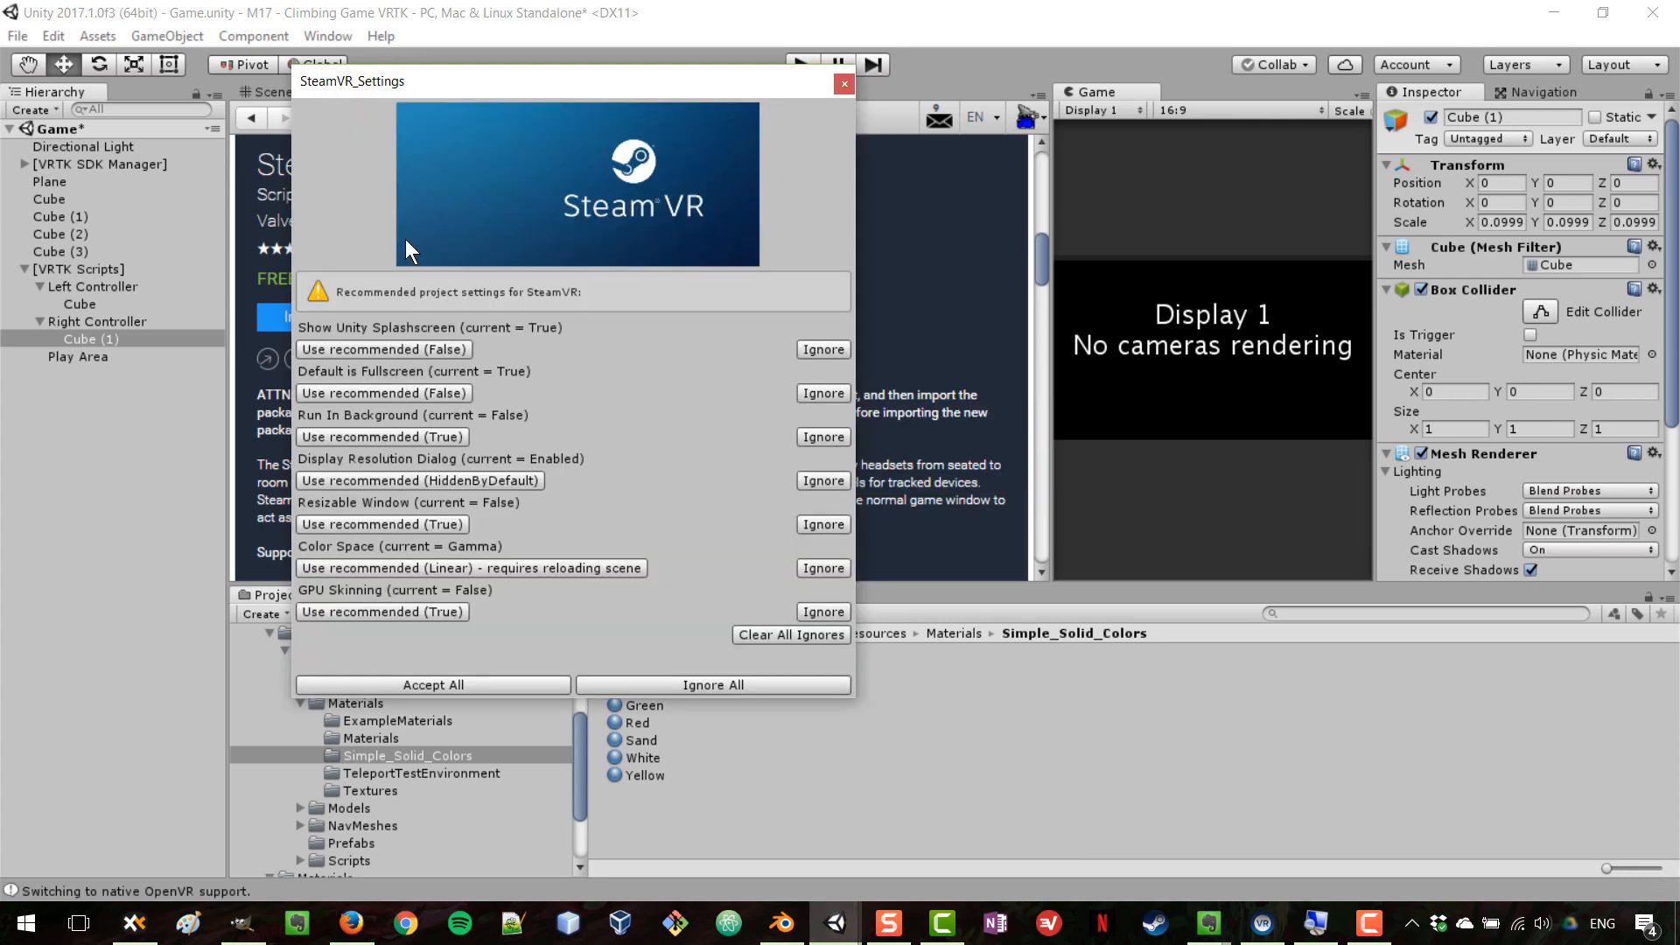
Step: Accept all recommended SteamVR project settings and collapse the VRTK folder in the project's assets
left_click(511, 684)
left_click(972, 507)
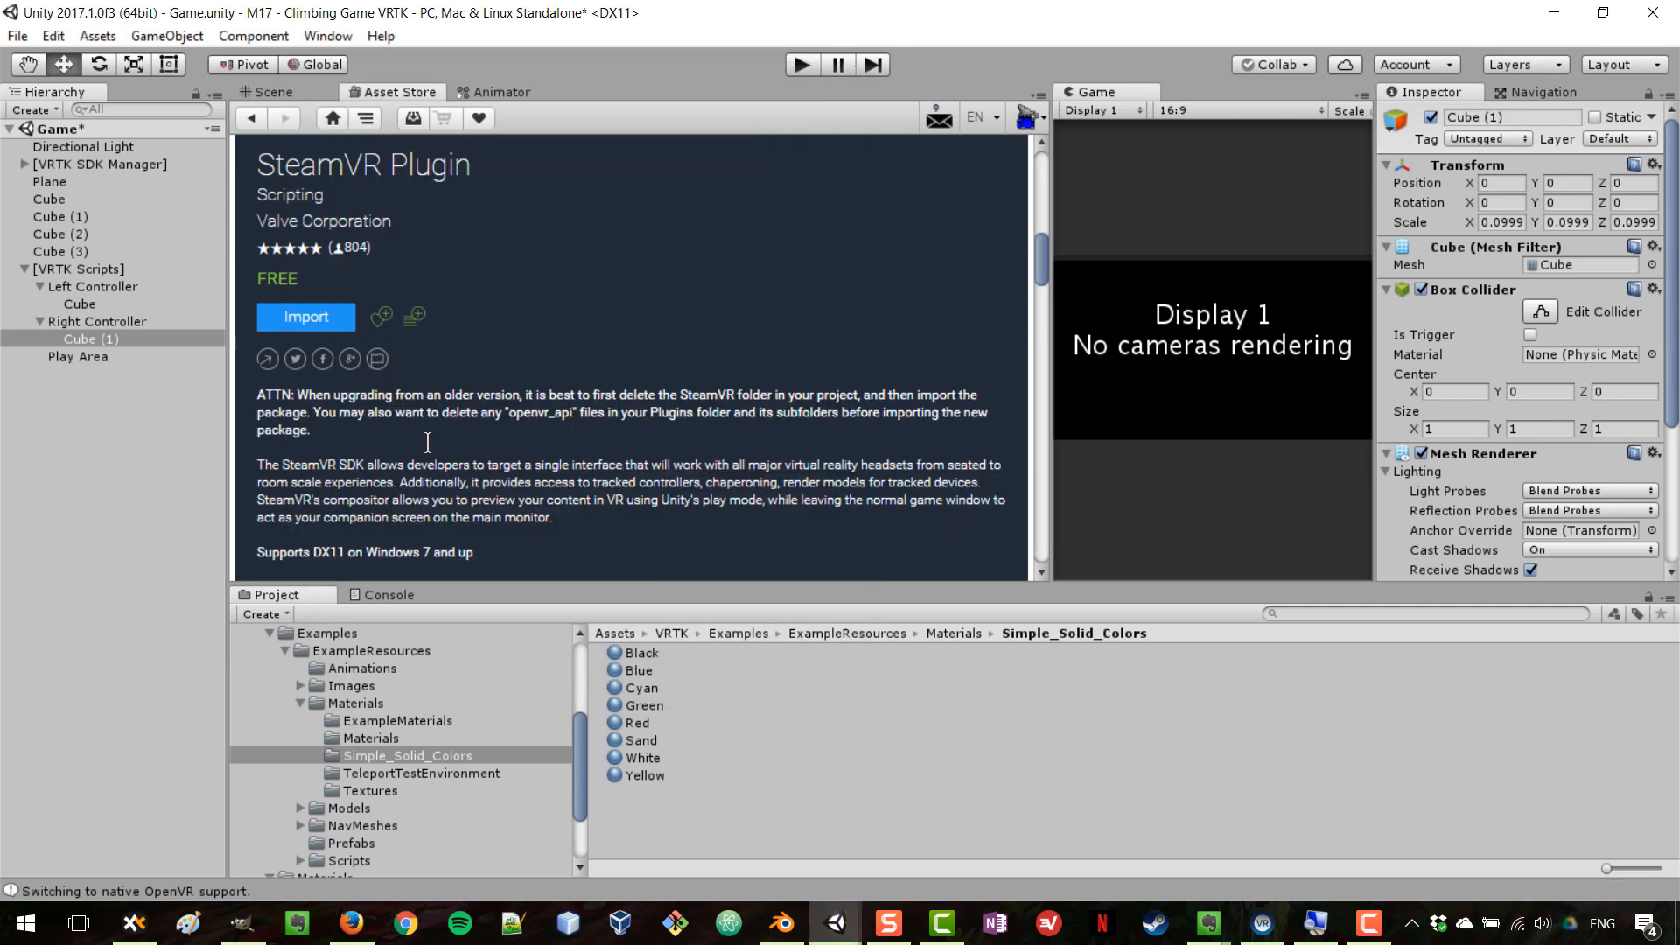
scroll(269, 754, "up", 5)
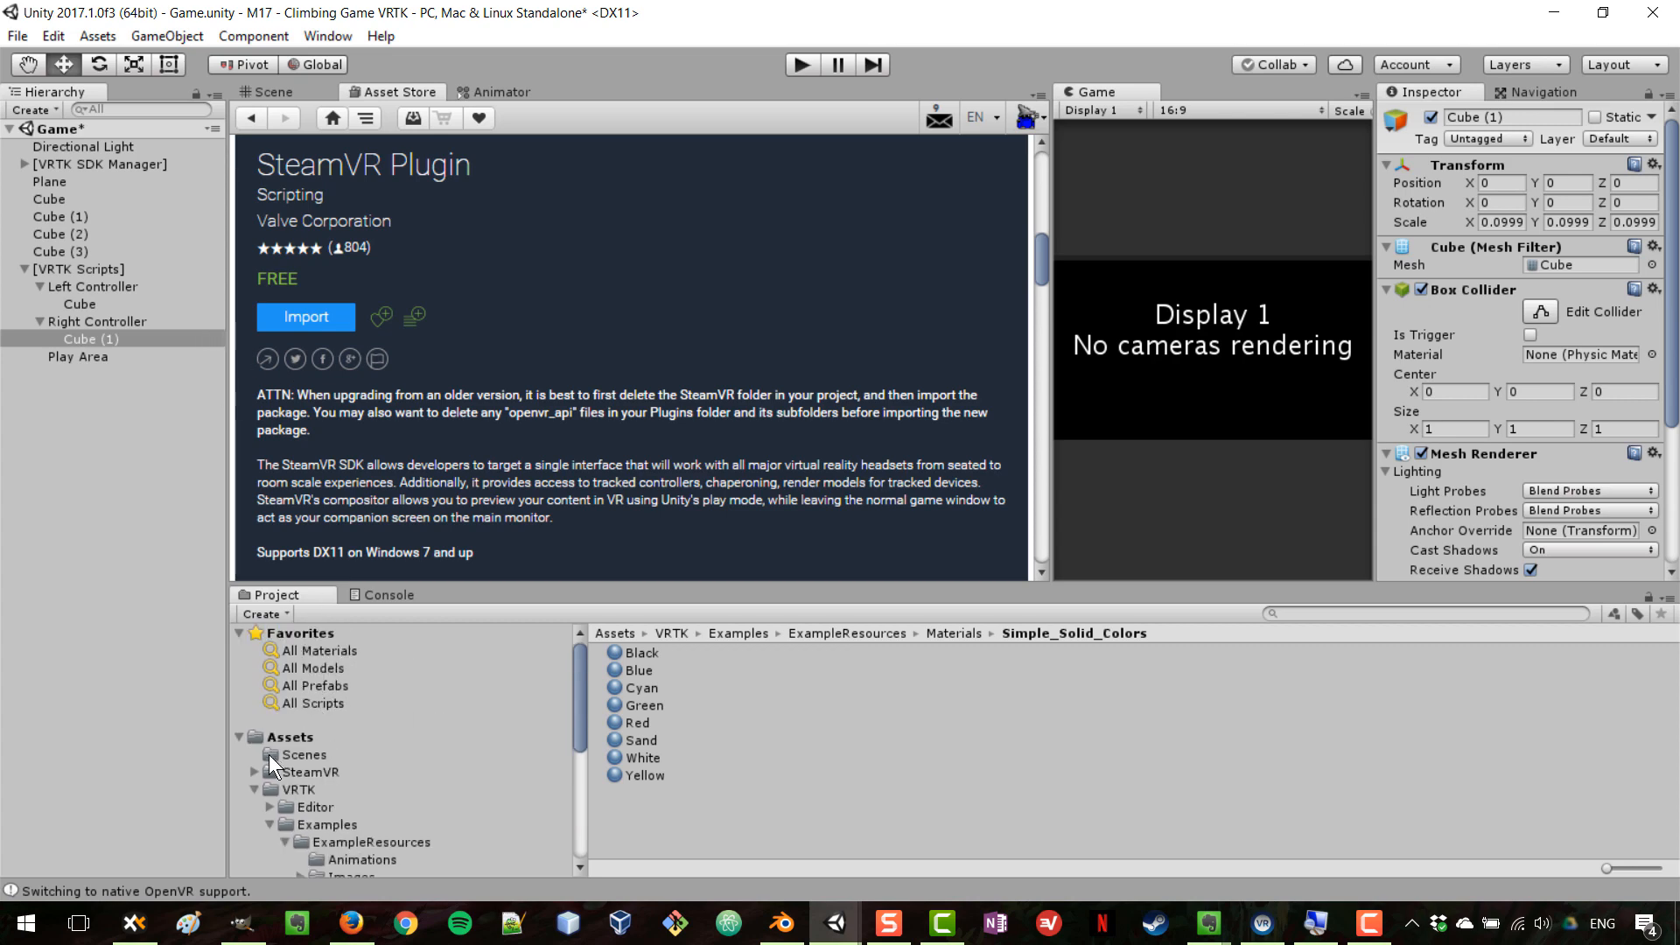
left_click(255, 790)
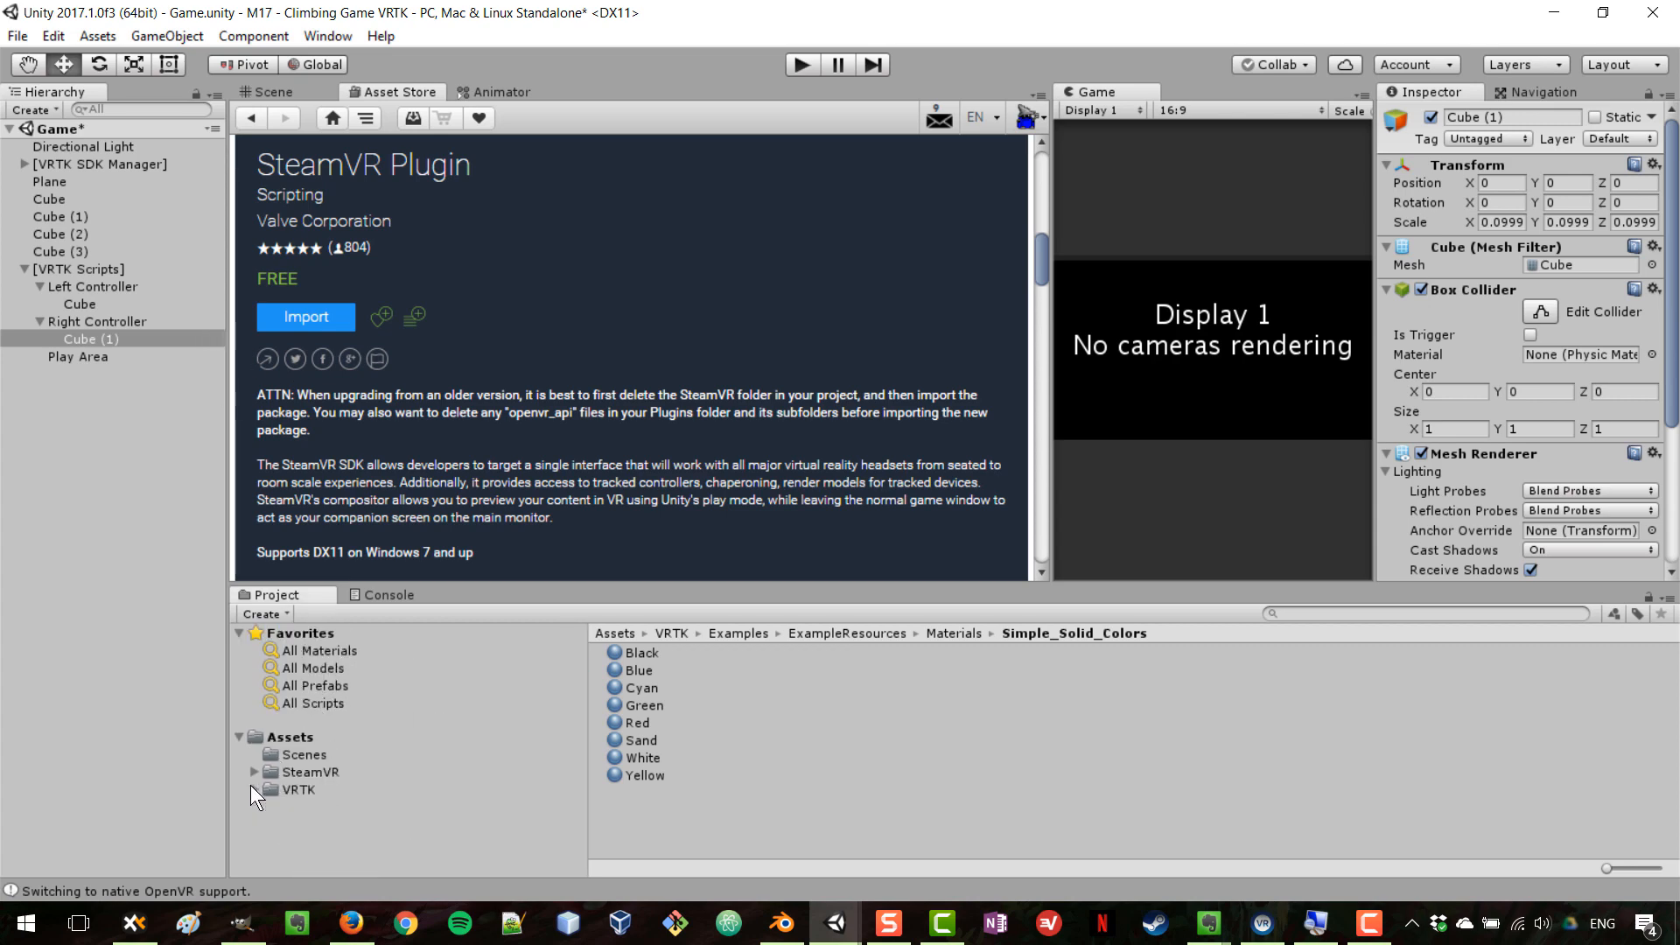
Step: Create an empty child object named "SteamVR SDK" under [VRTK SDK Manager]
left_click(298, 770)
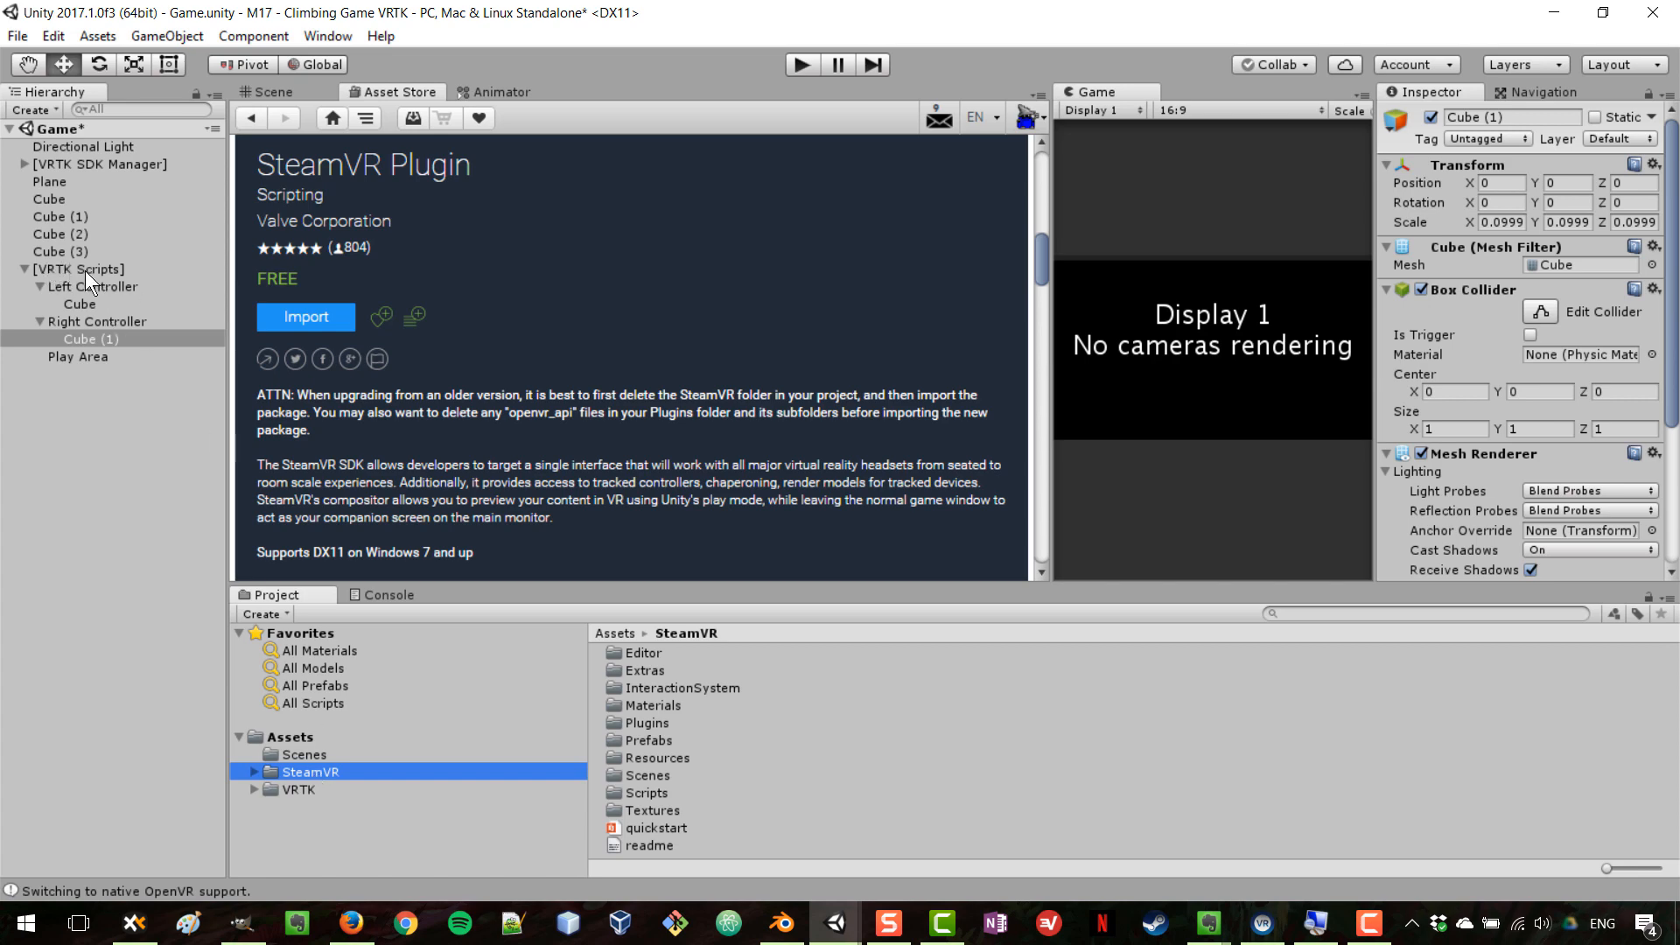
left_click(88, 163)
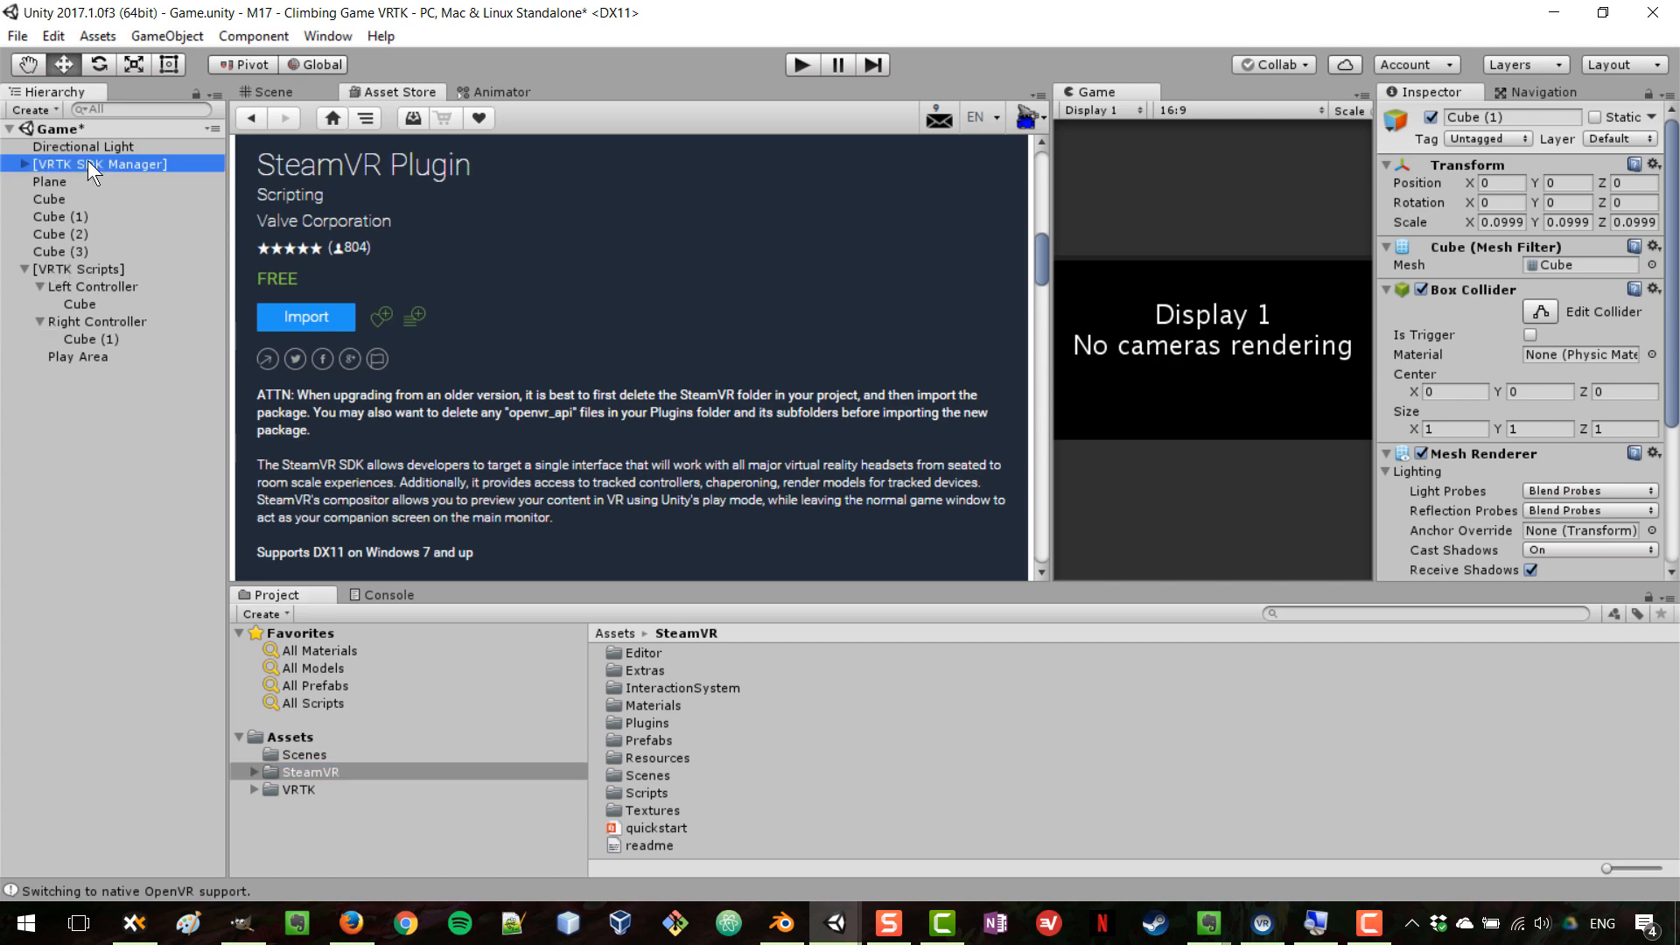
left_click(24, 165)
left_click(40, 182)
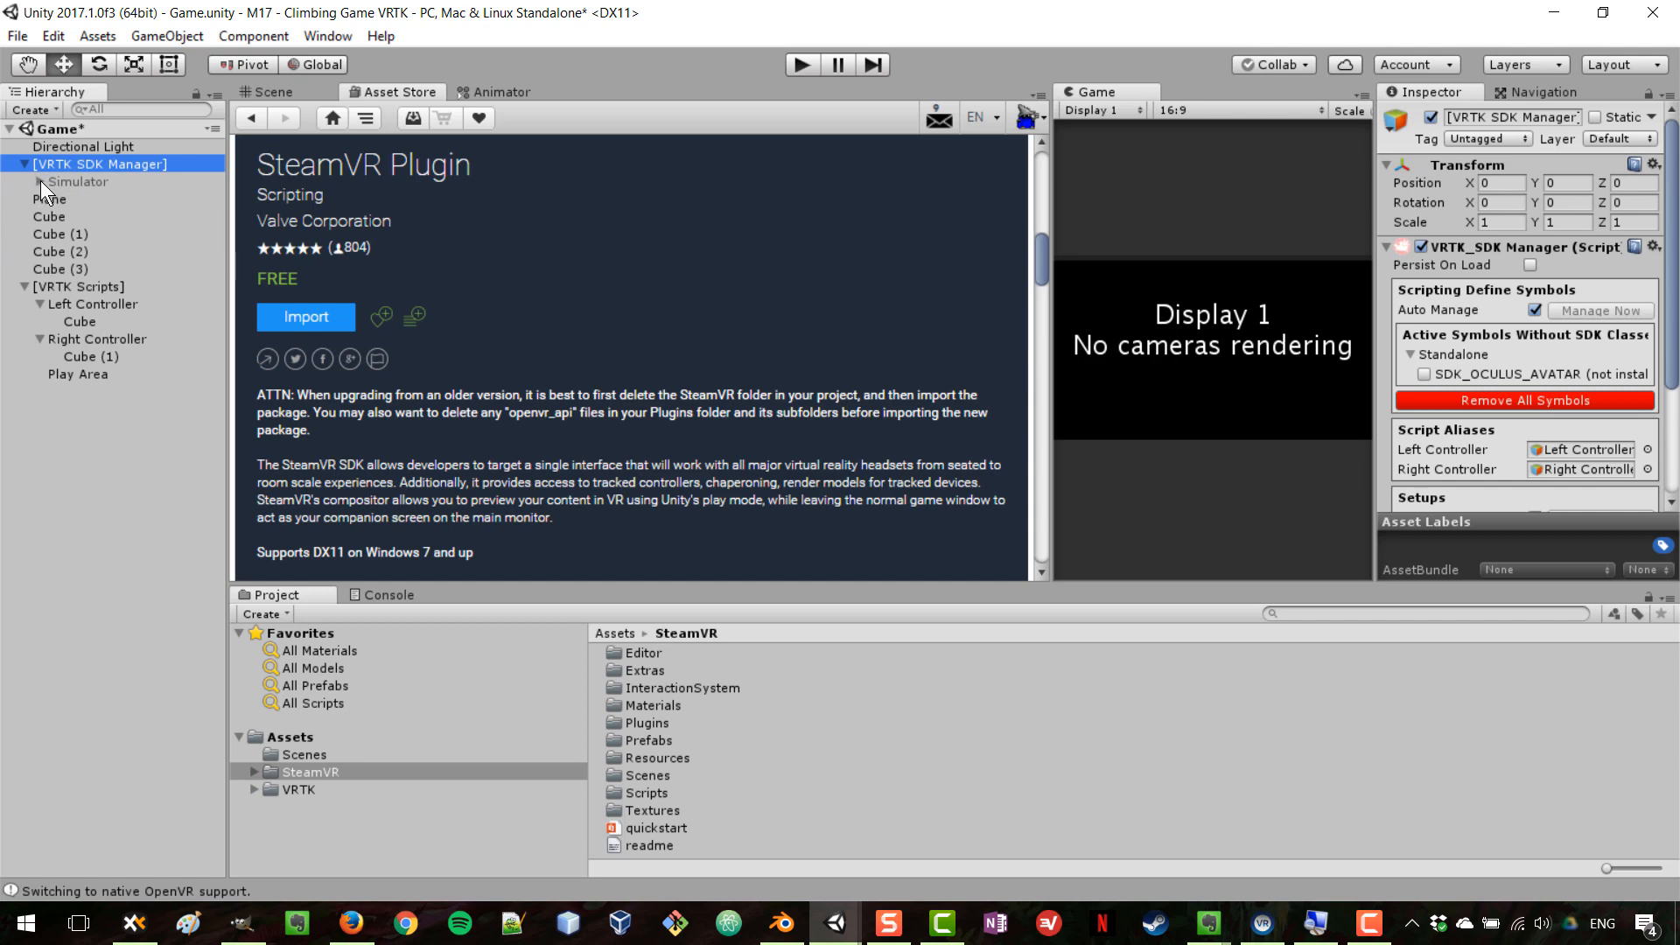
right_click(71, 163)
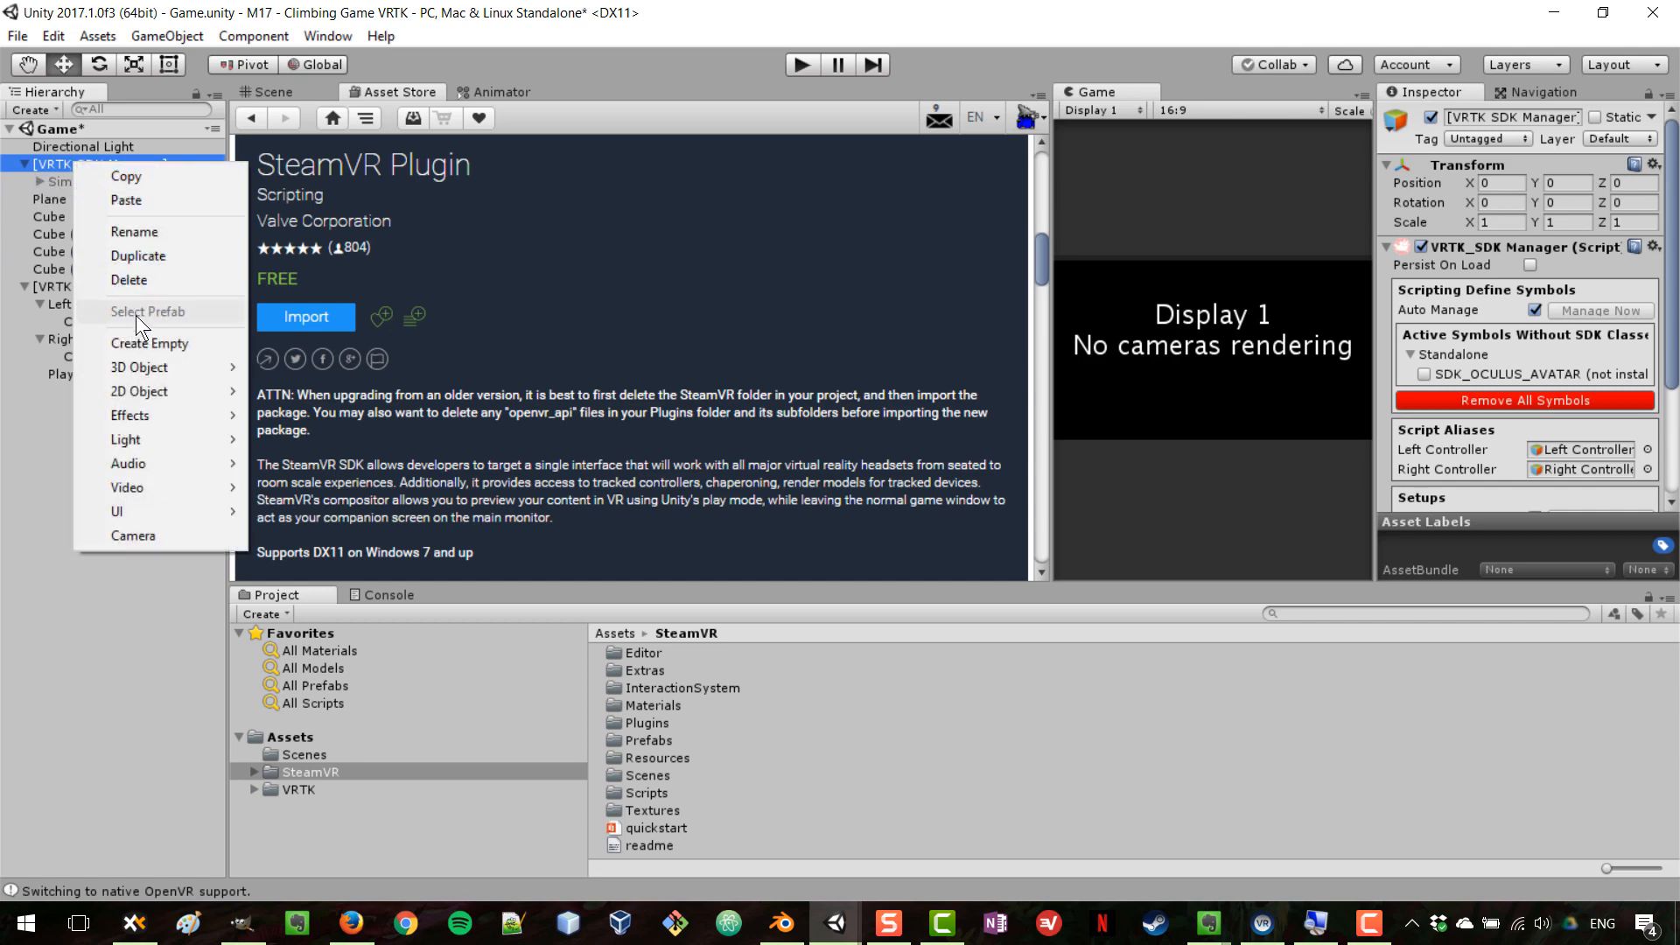
left_click(155, 339)
type("Steam")
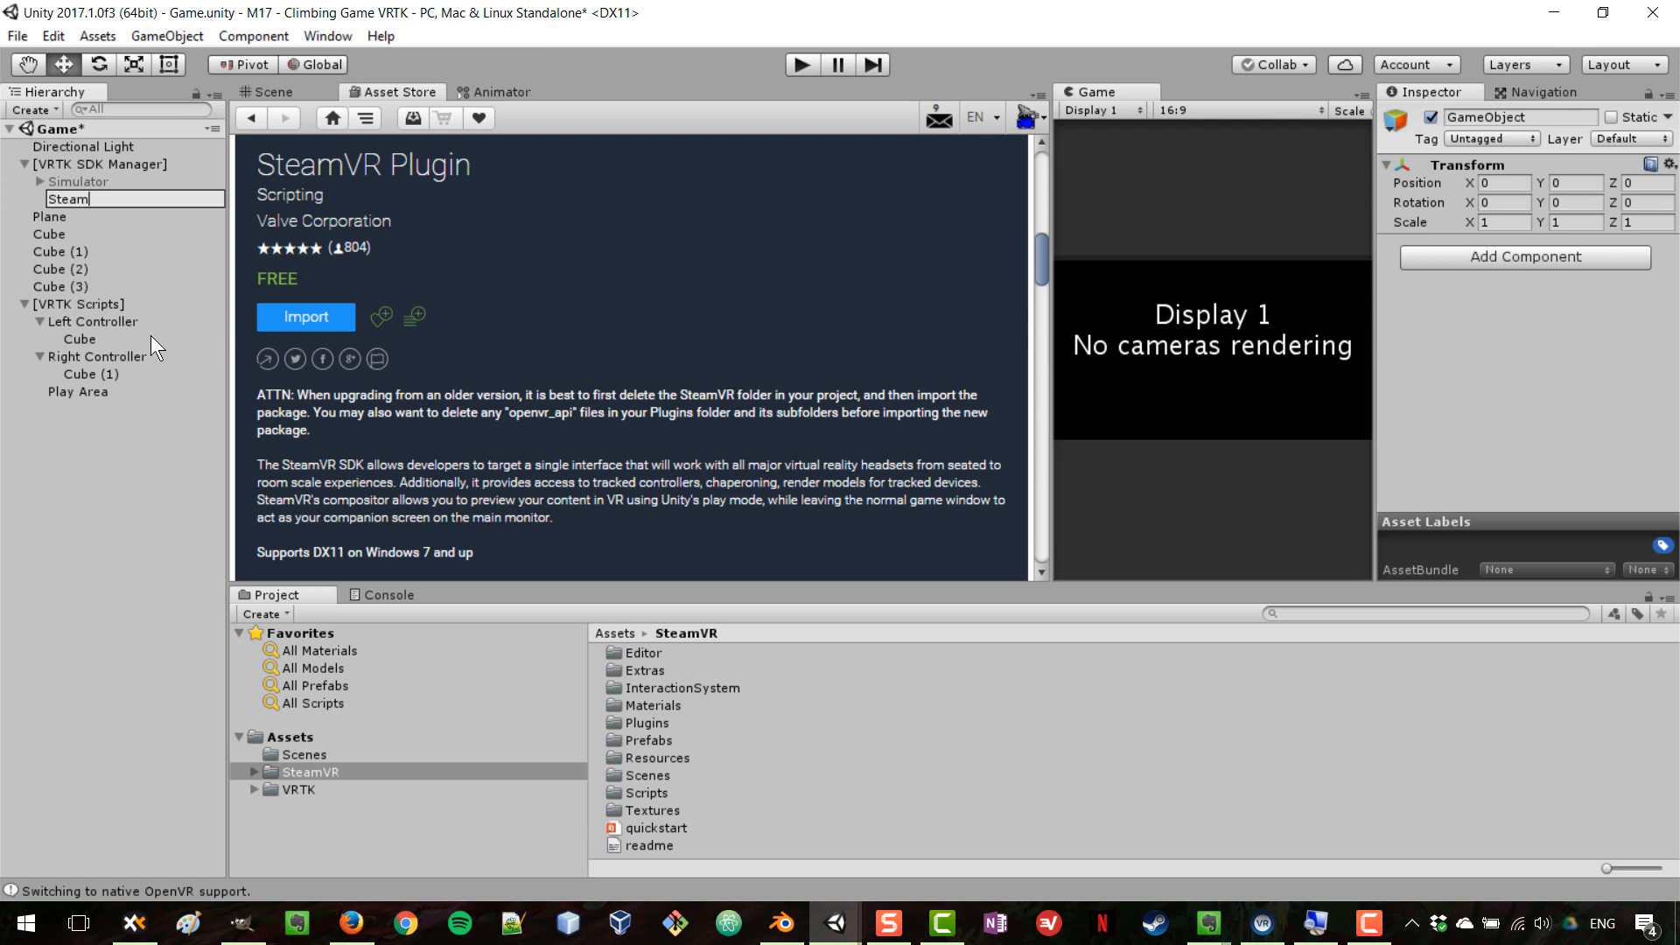
type("VR SDK")
key("Return")
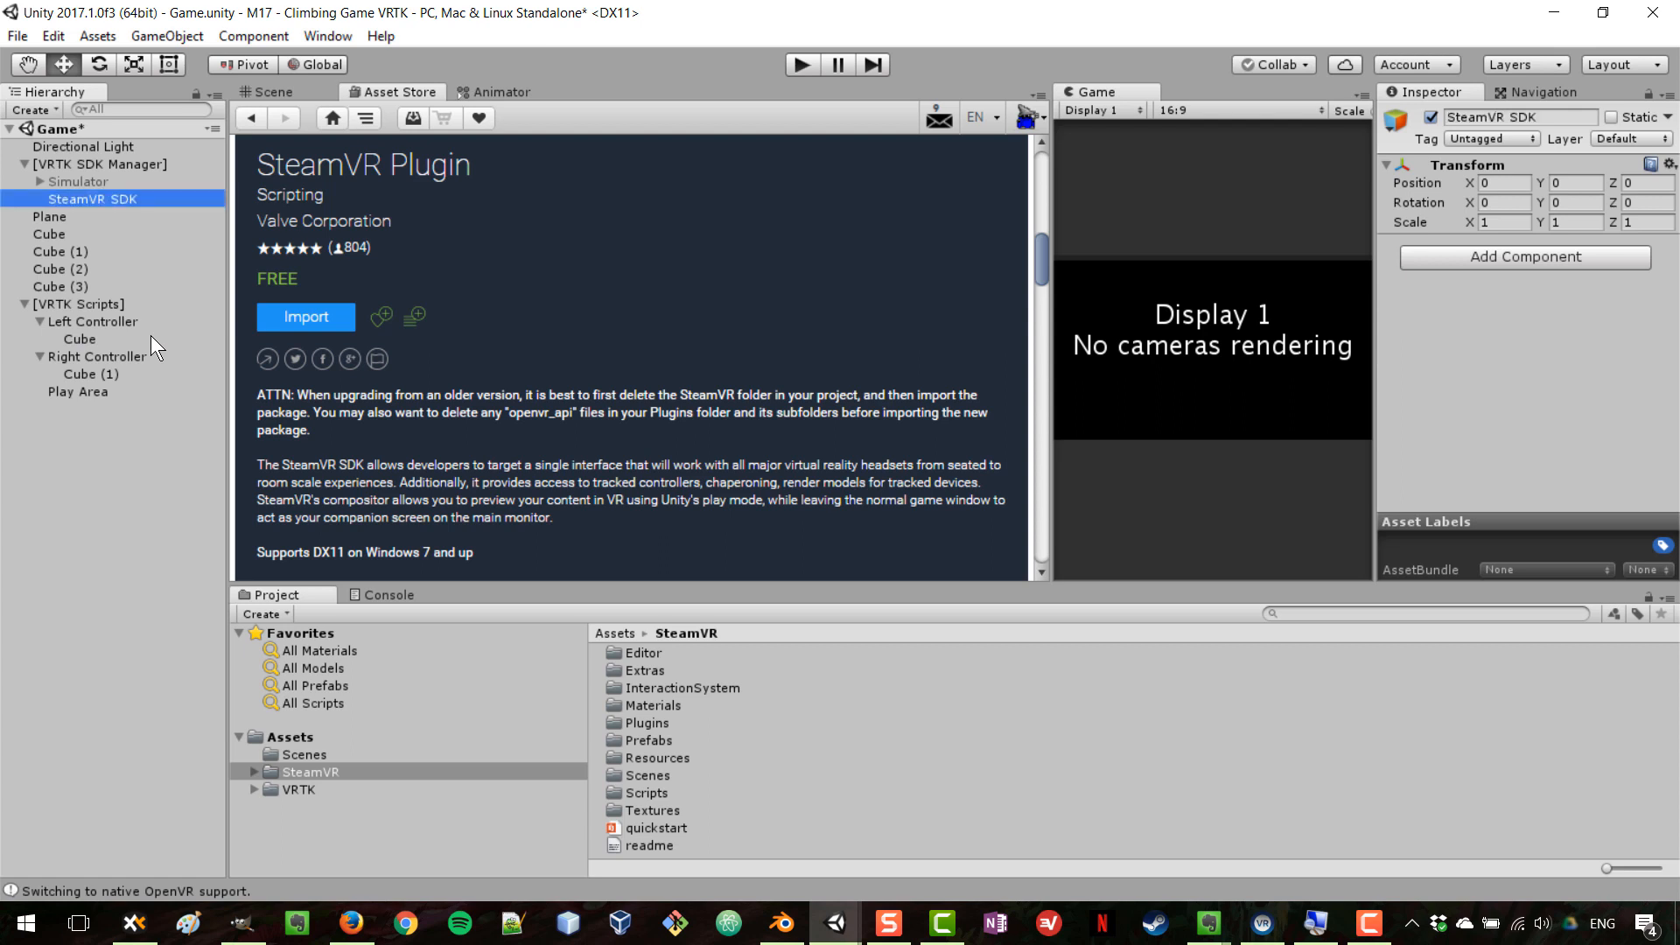
Step: Add the VRTK_SDK Setup component to the SteamVR SDK object and set its Quick Select to SteamVR
left_click(1534, 257)
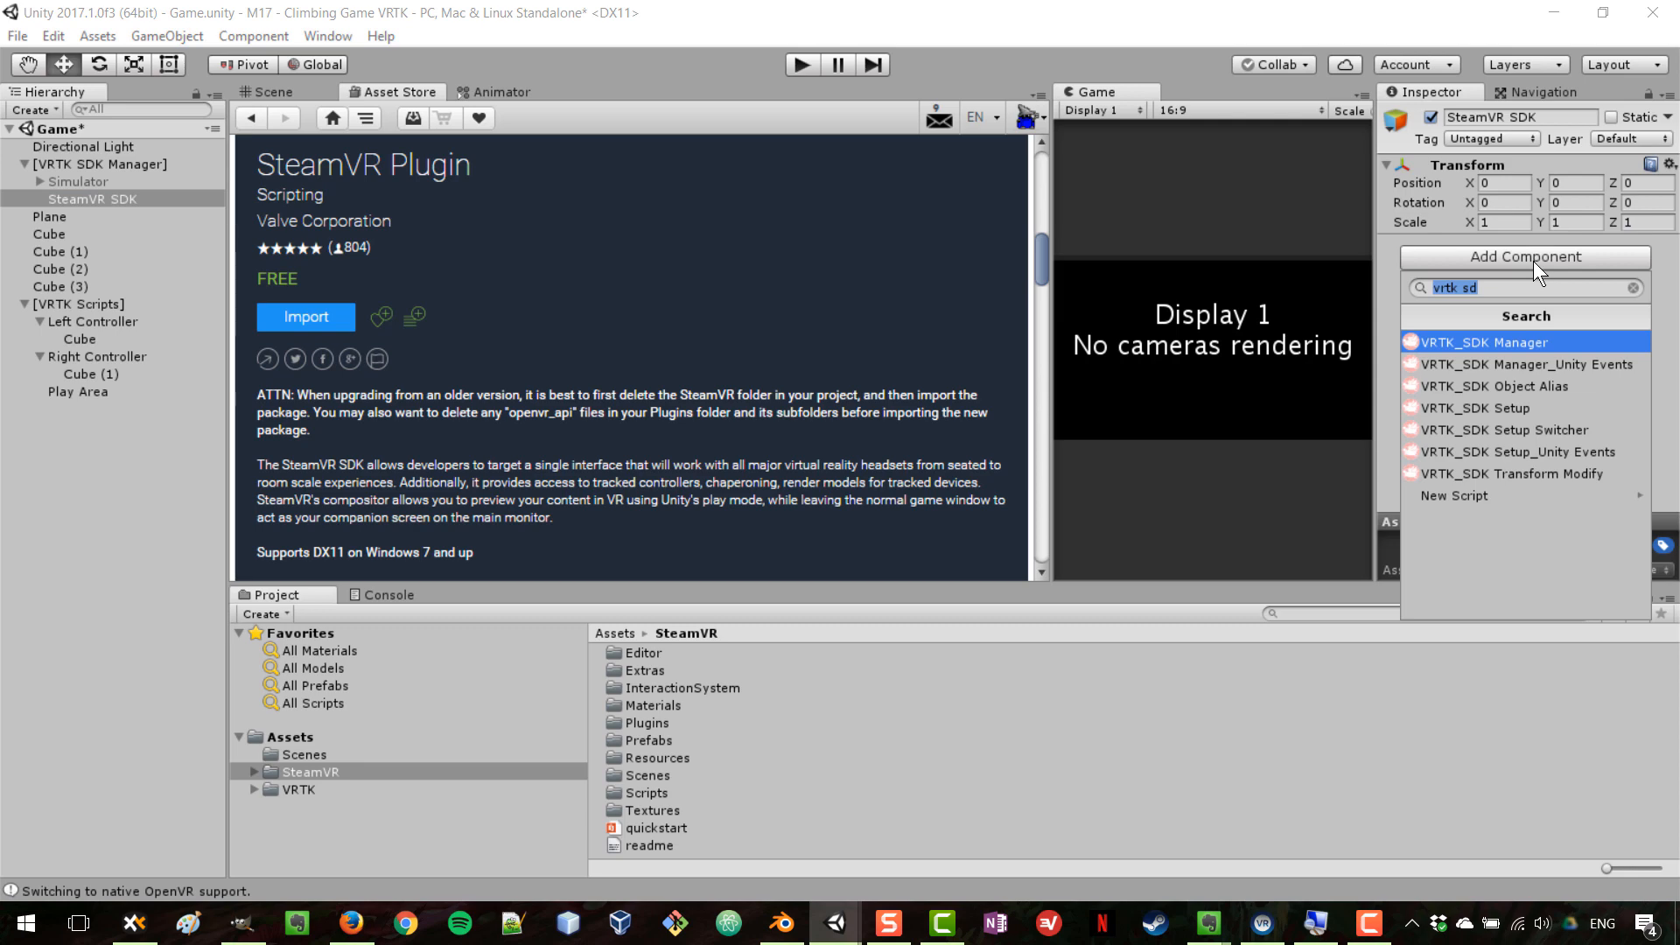
left_click(1531, 406)
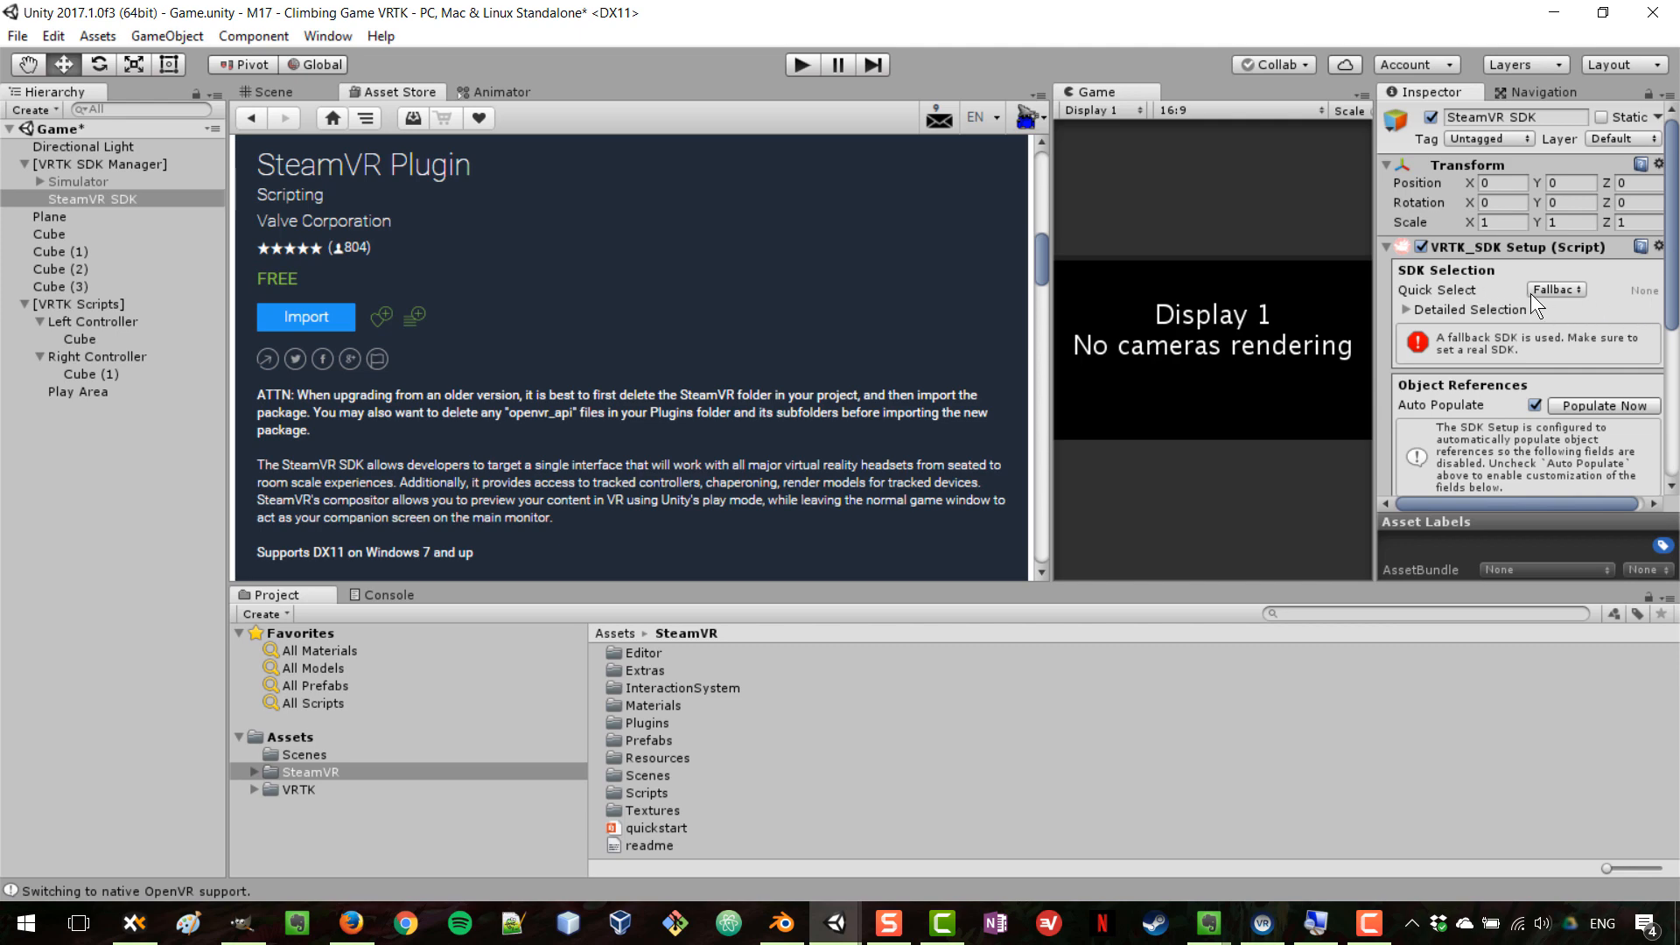
left_click_drag(1367, 280, 1091, 280)
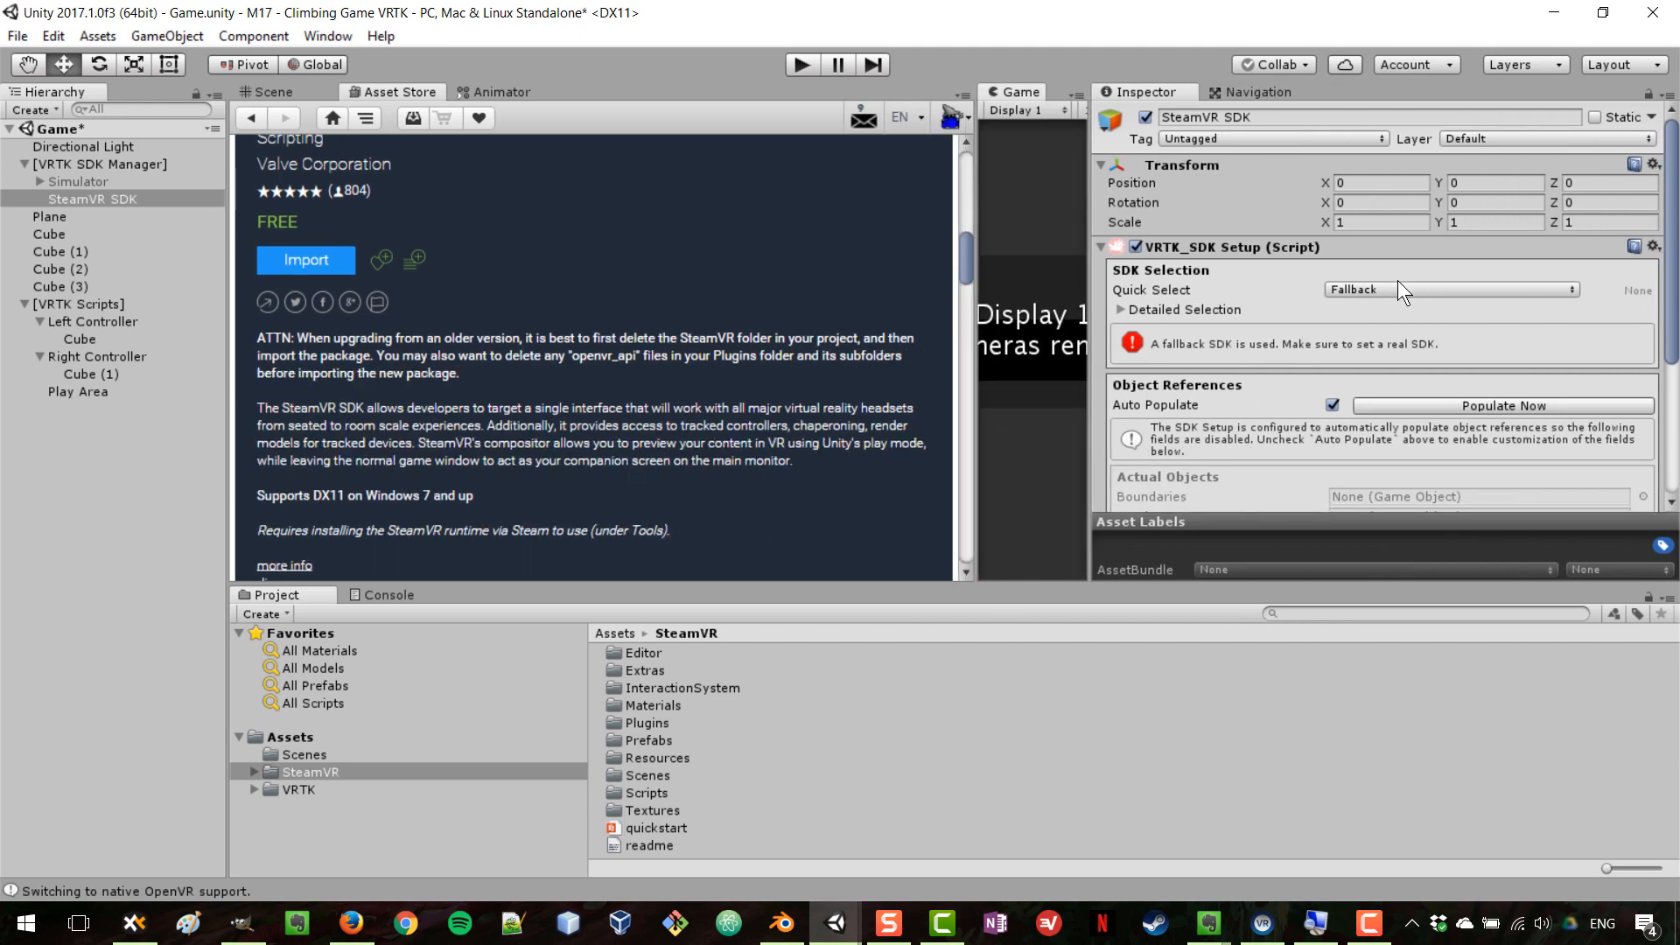
left_click(1383, 287)
left_click(1447, 407)
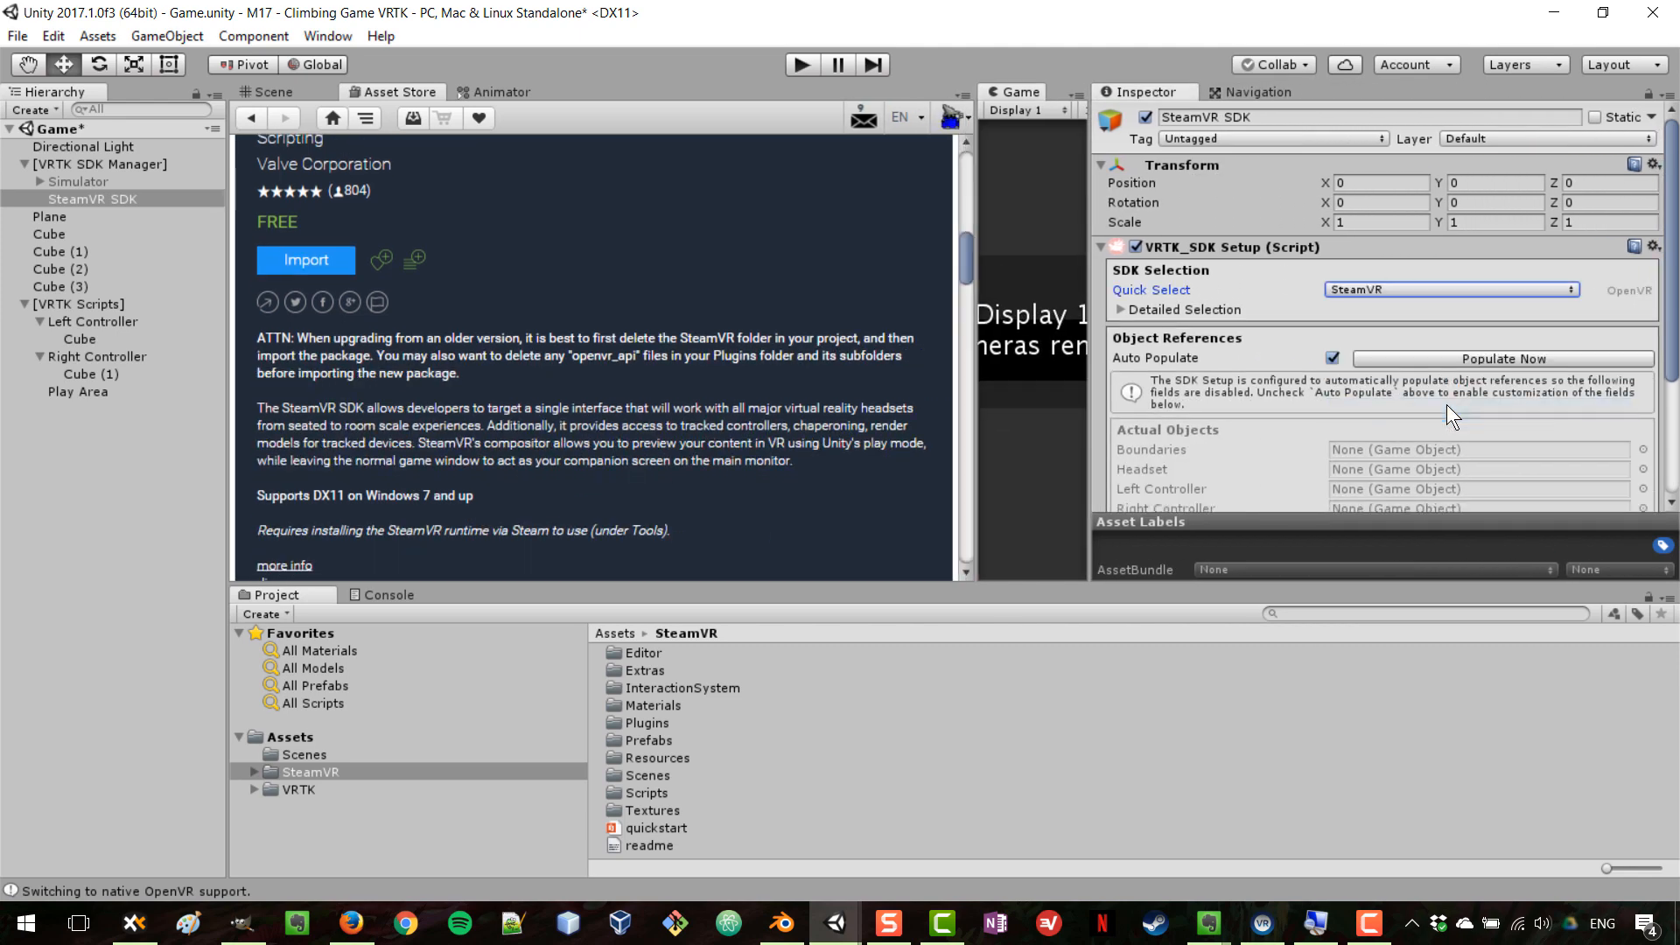
left_click_drag(1088, 279, 1376, 280)
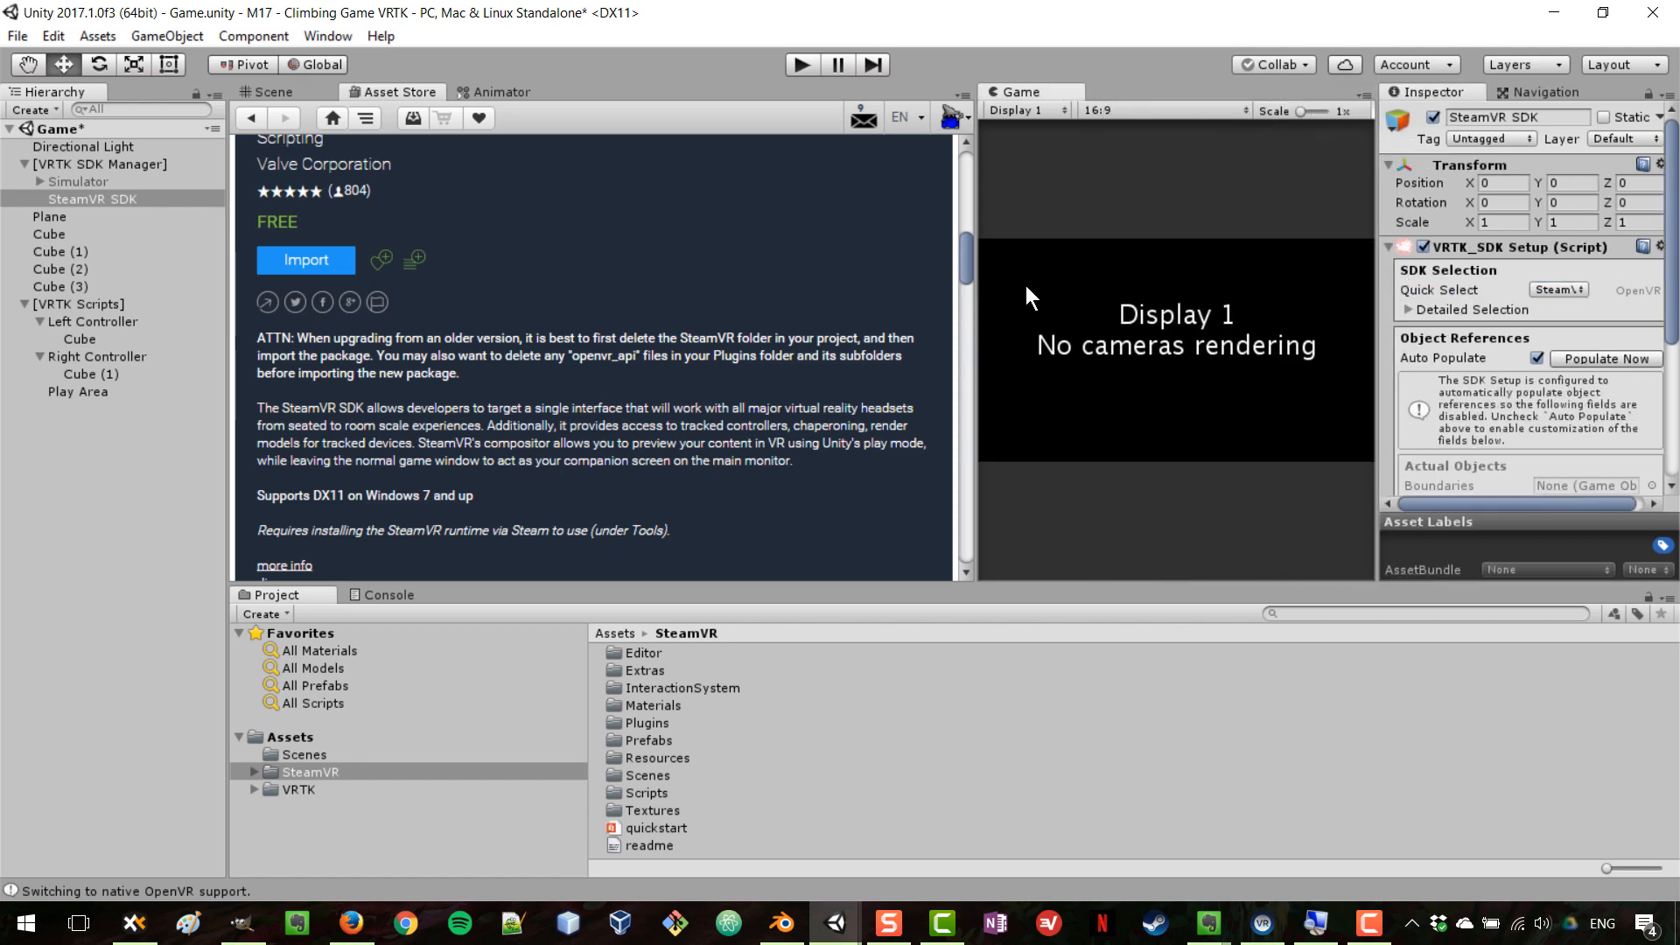
Step: Inspect the [CameraRig] prefab in the SteamVR Prefabs folder and place it as a child of the SteamVR SDK object
left_click(318, 772)
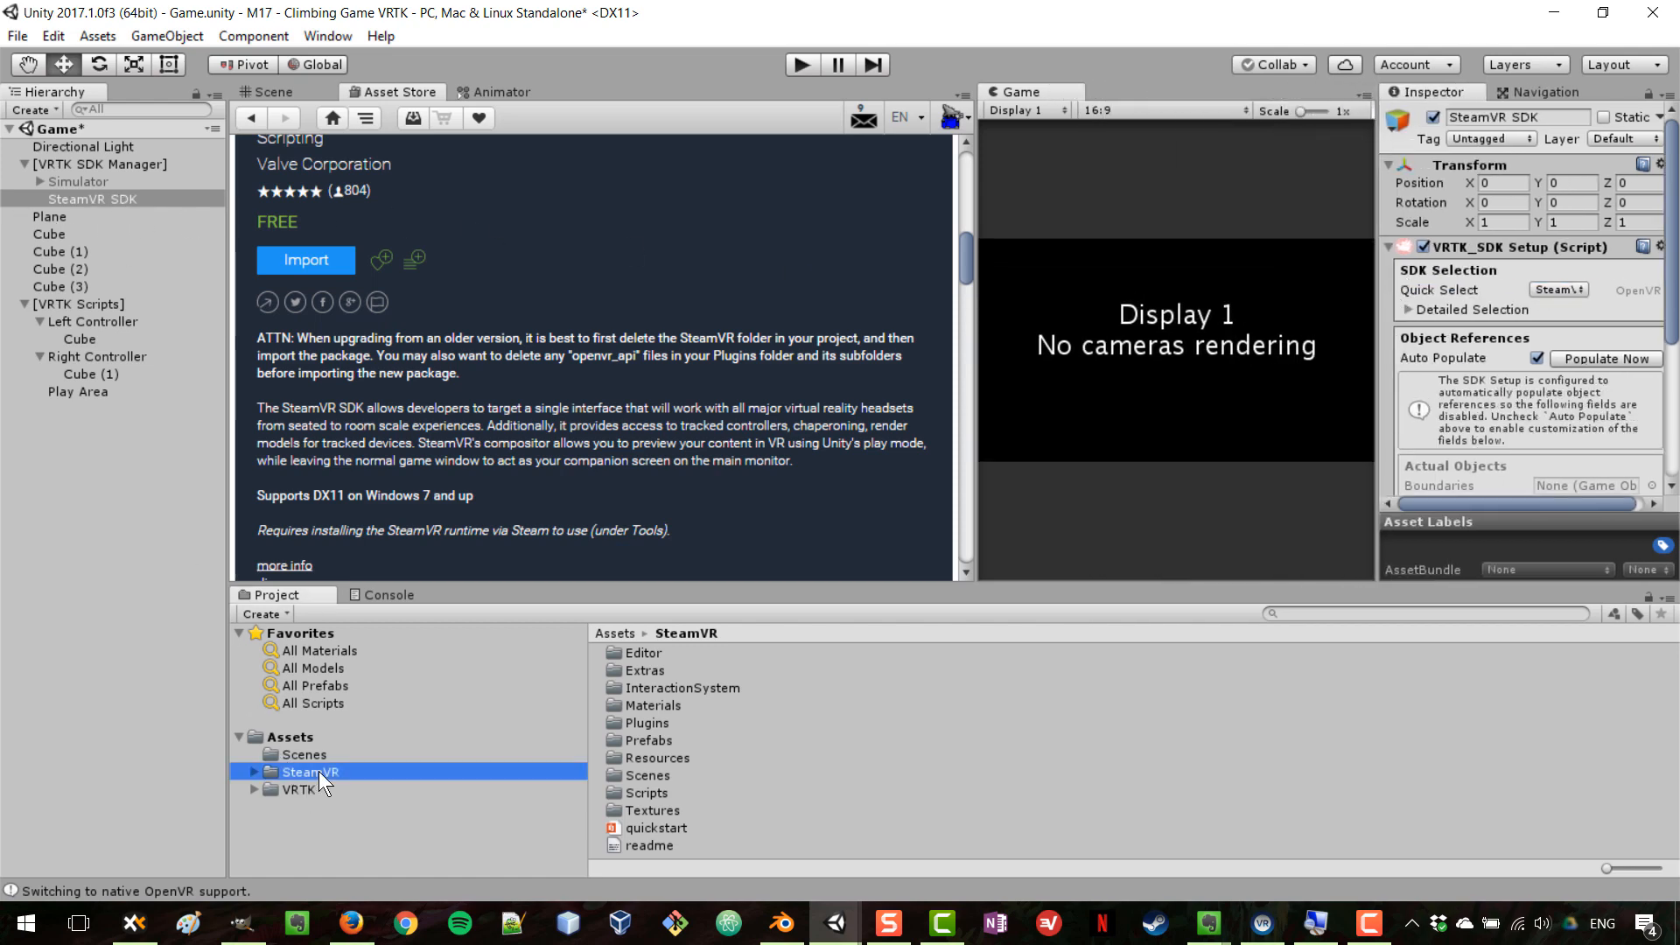
left_click(656, 738)
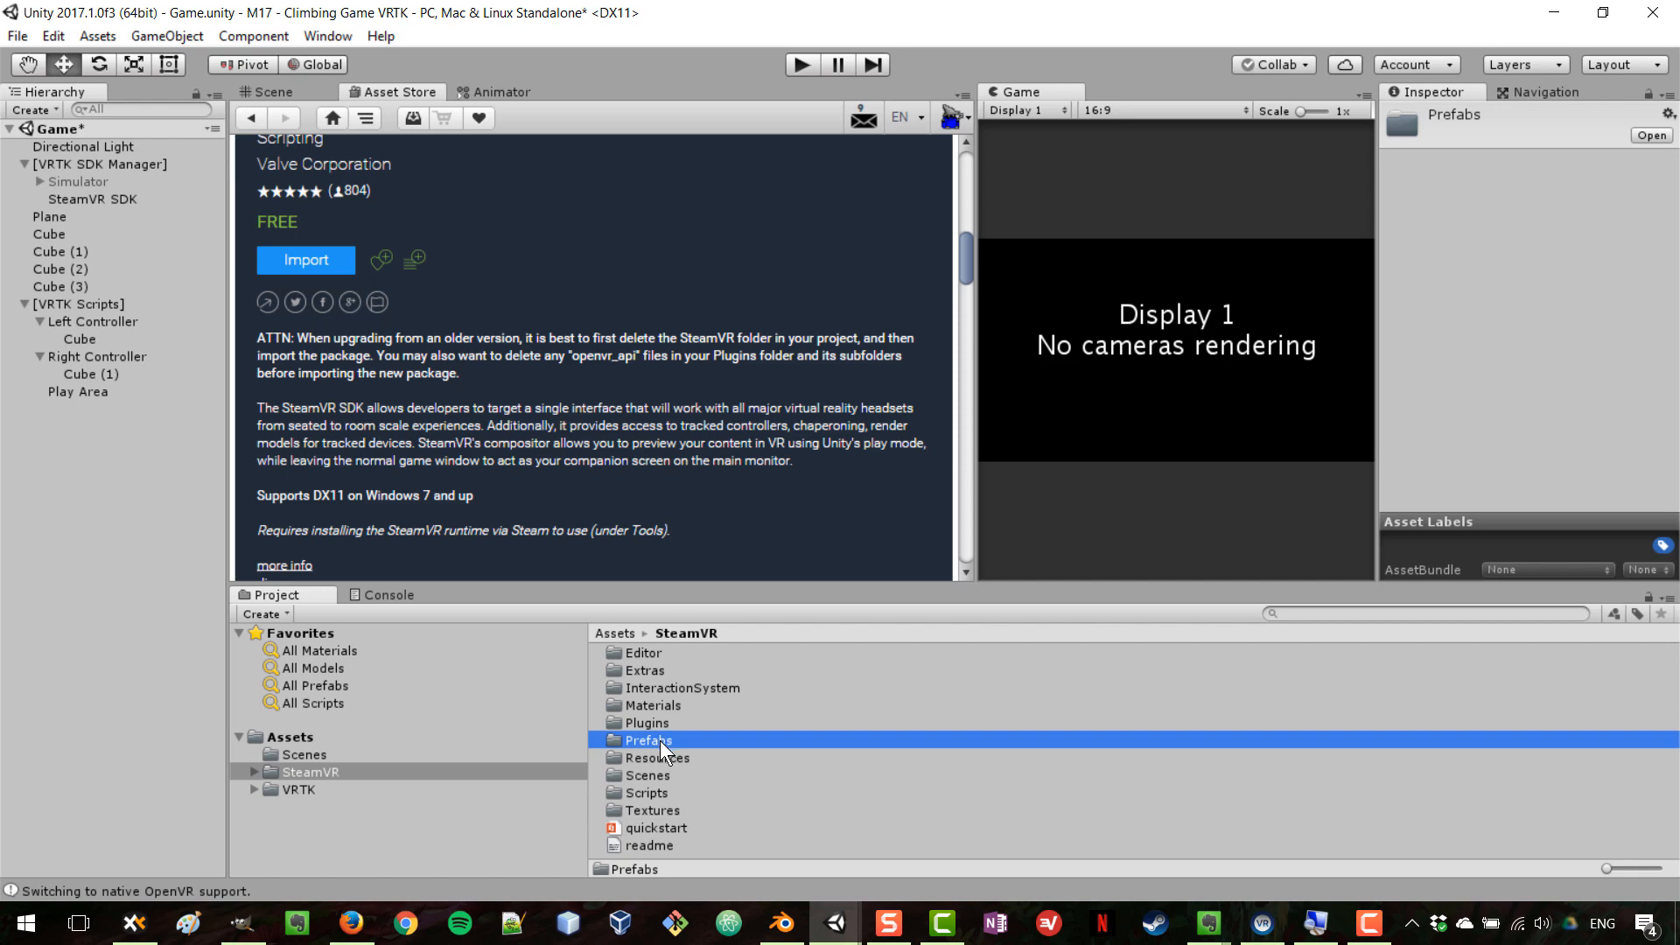
double_click(660, 740)
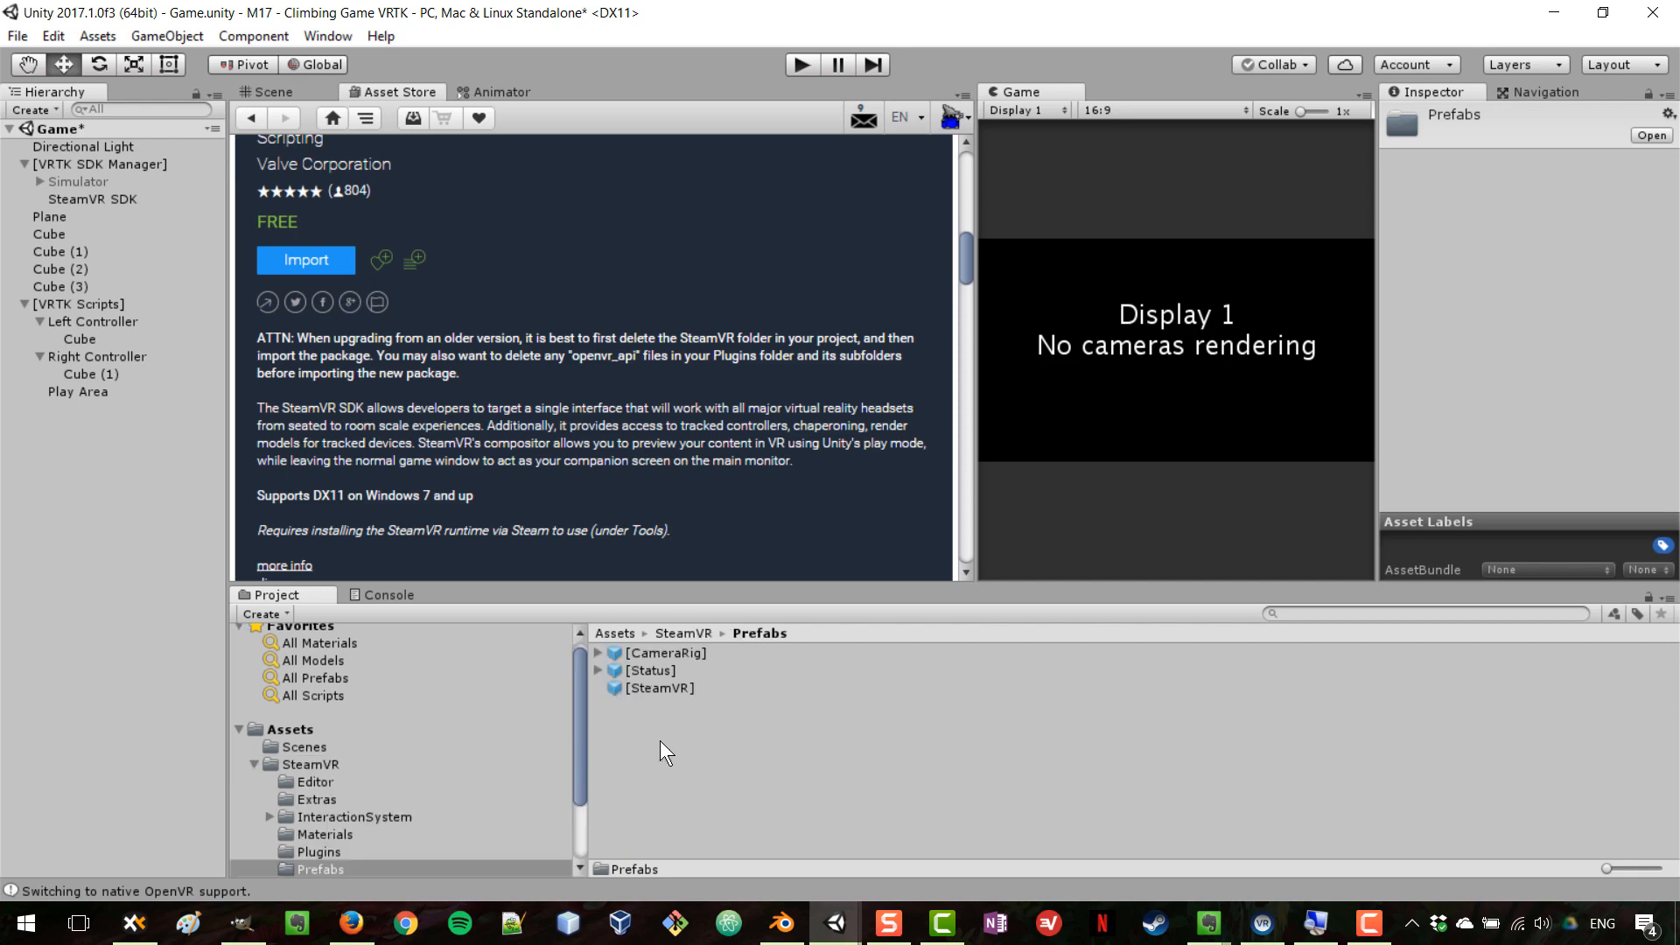
left_click(663, 652)
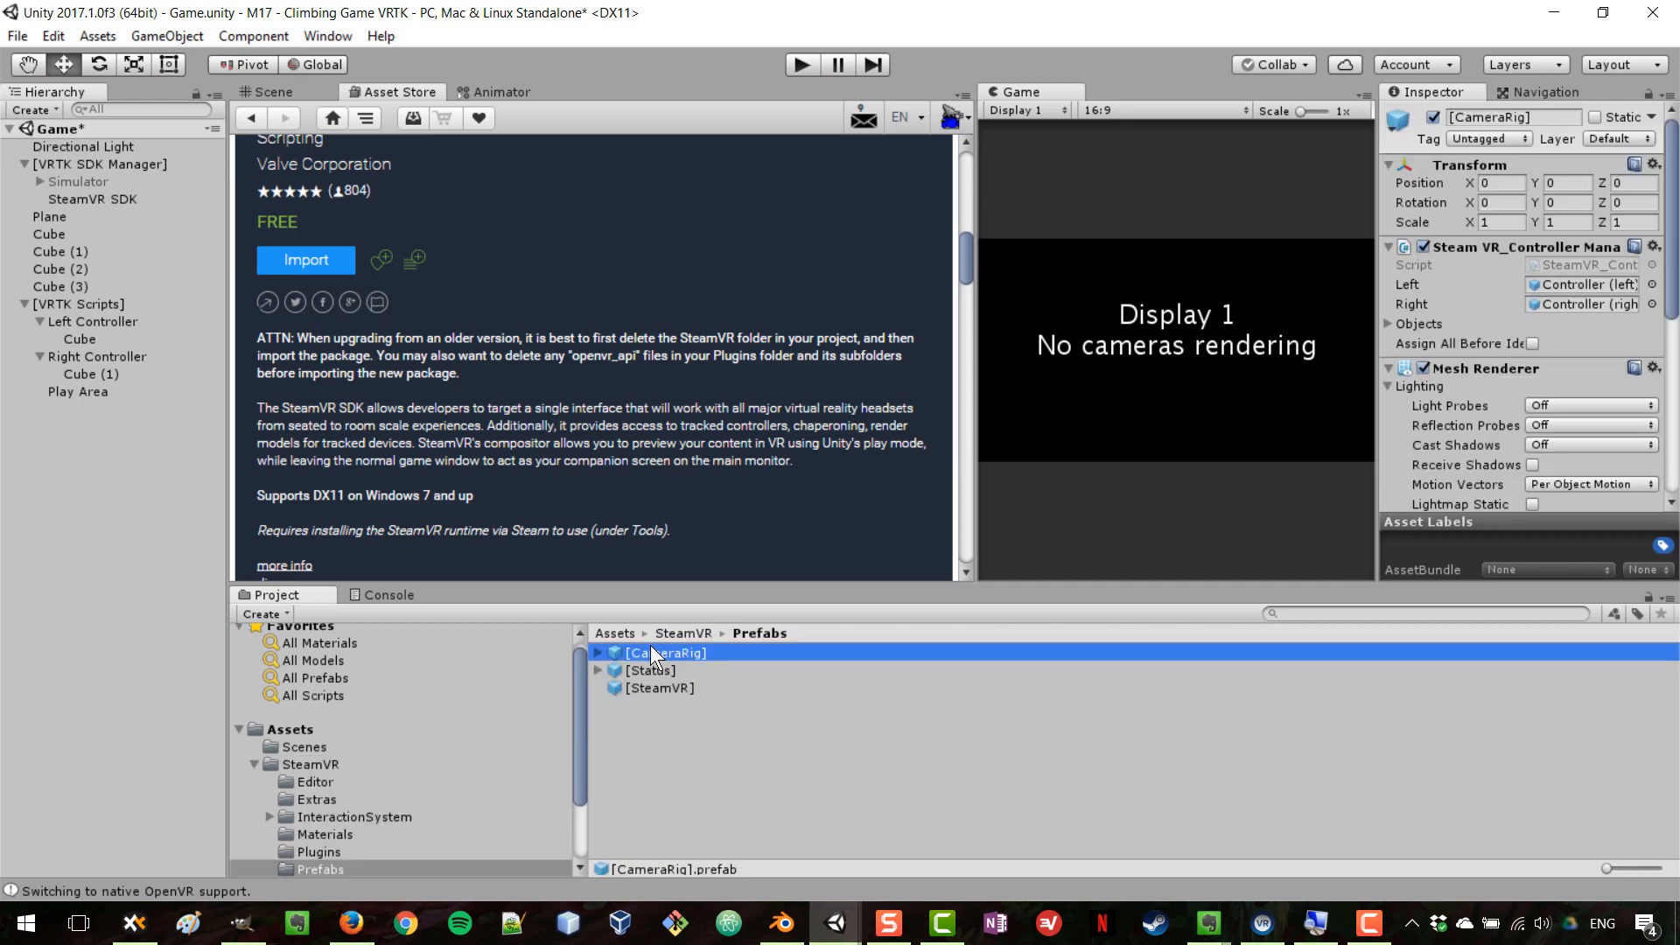
left_click(598, 653)
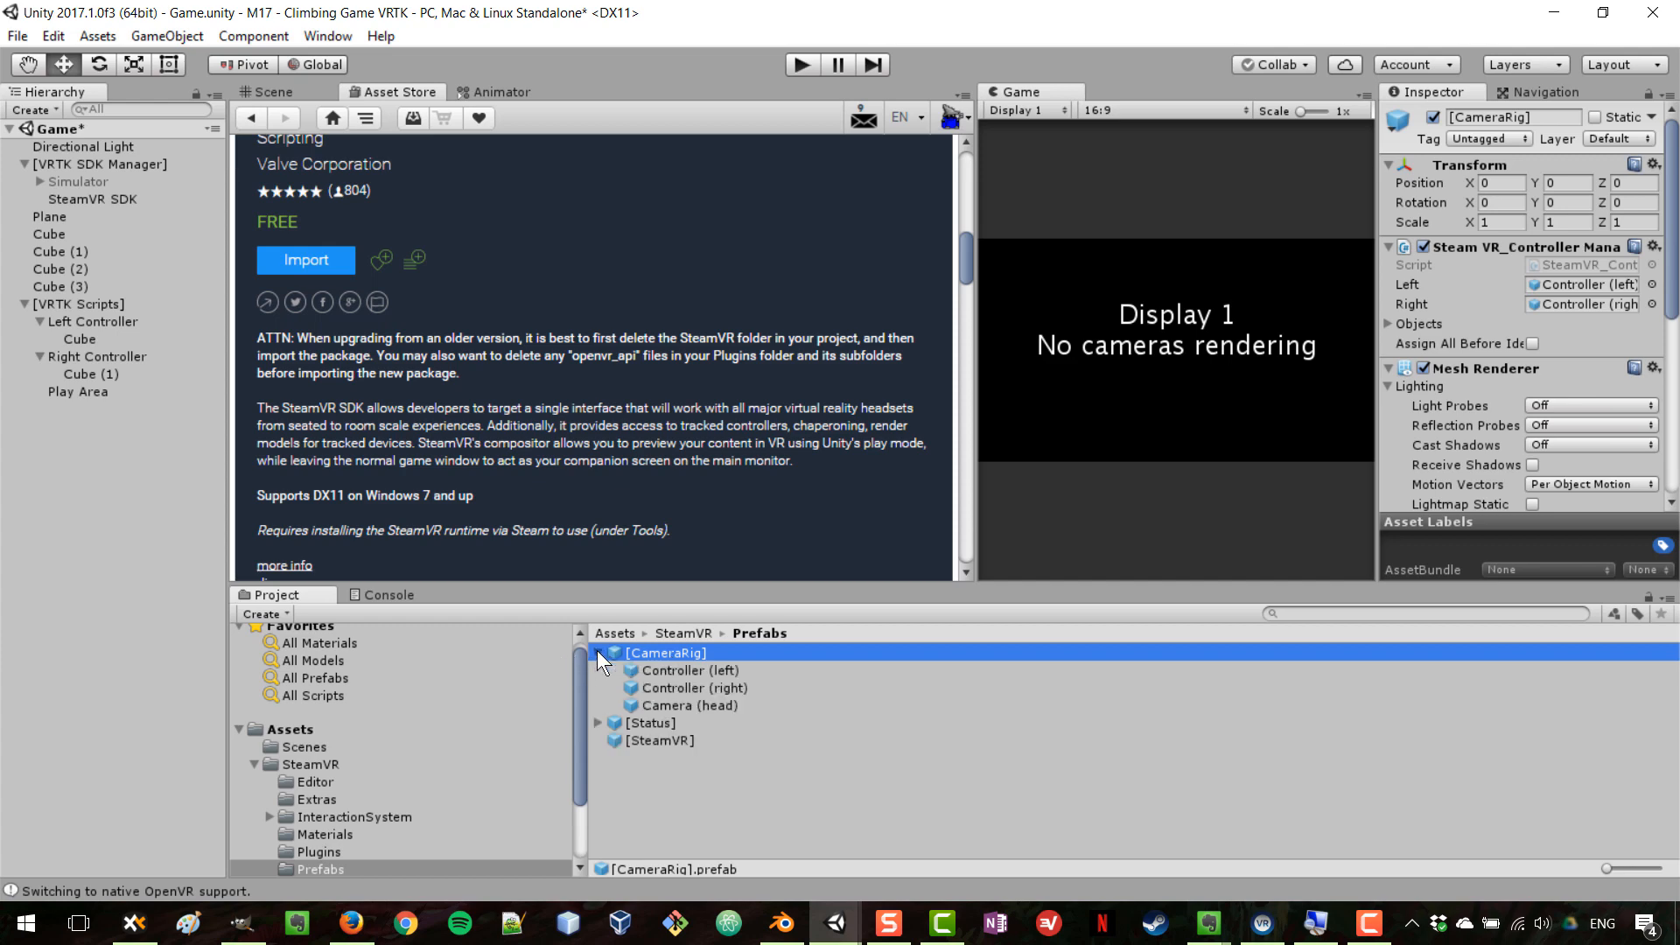
left_click(732, 687)
left_click(733, 705)
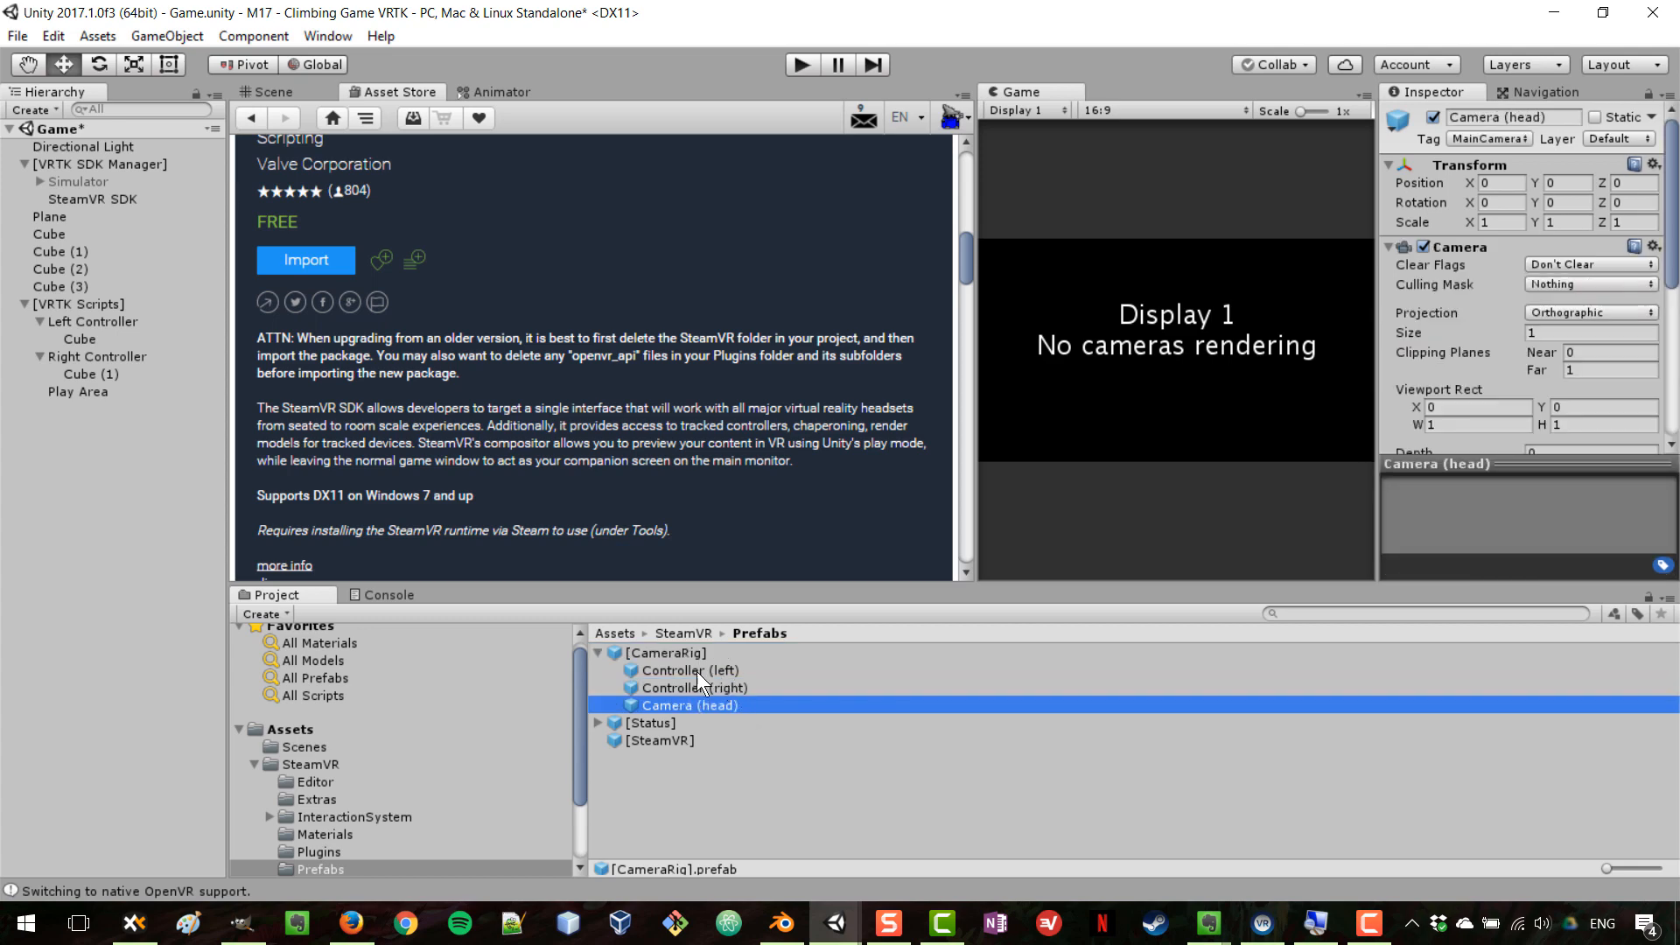
left_click(606, 653)
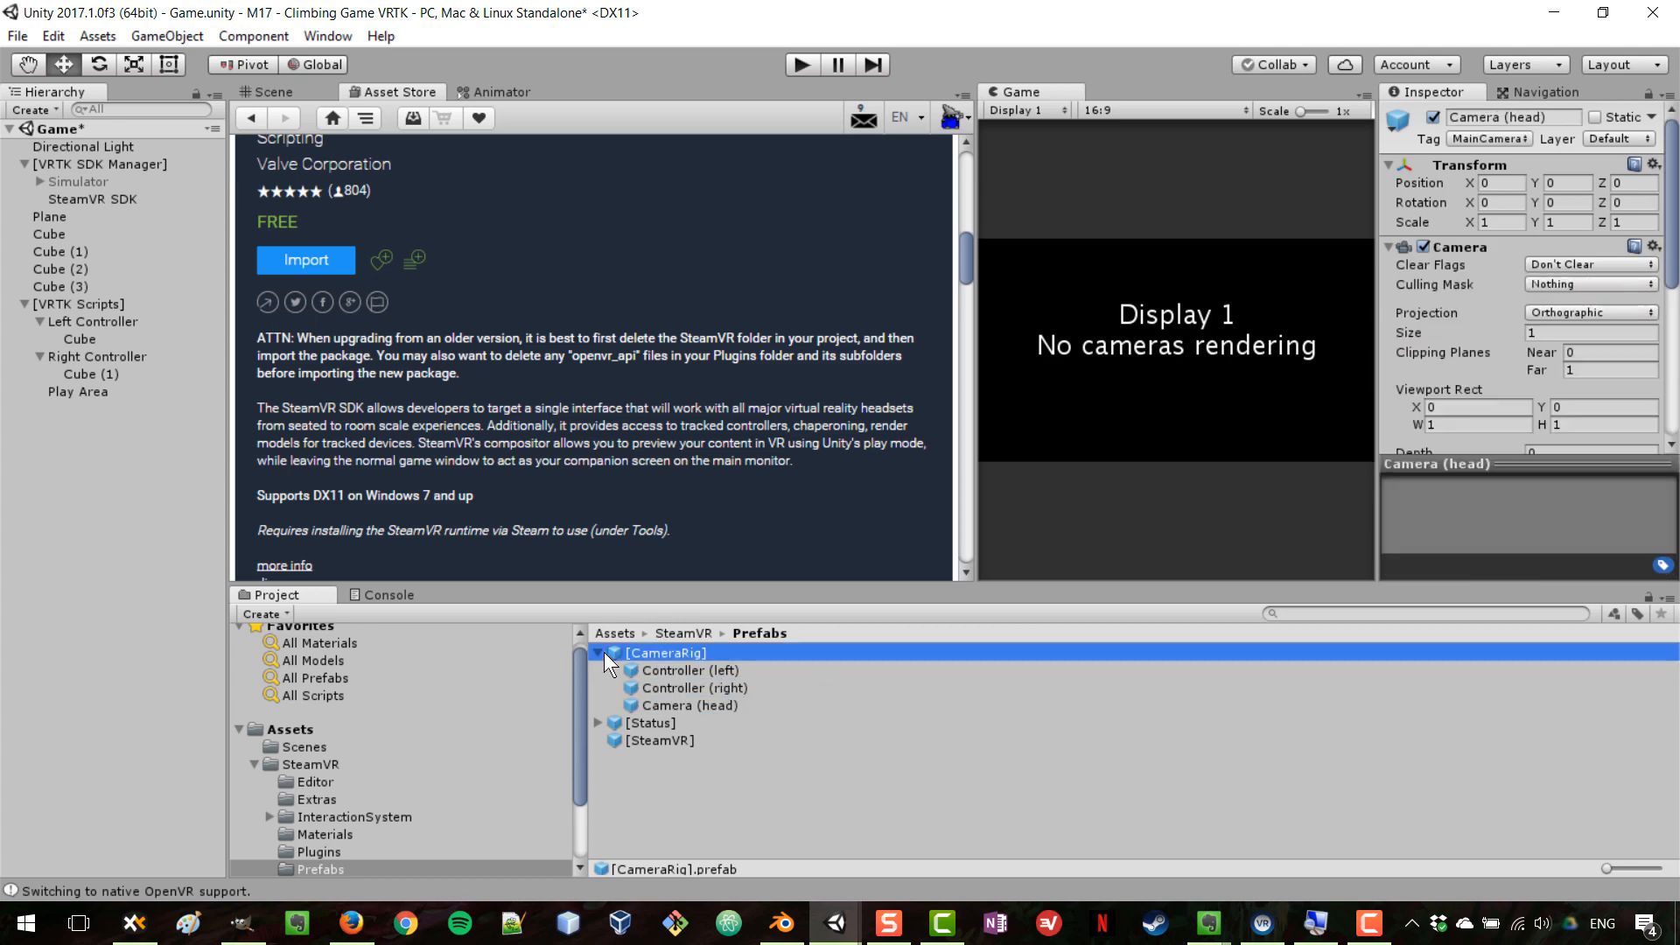
left_click(598, 653)
left_click_drag(663, 648, 105, 201)
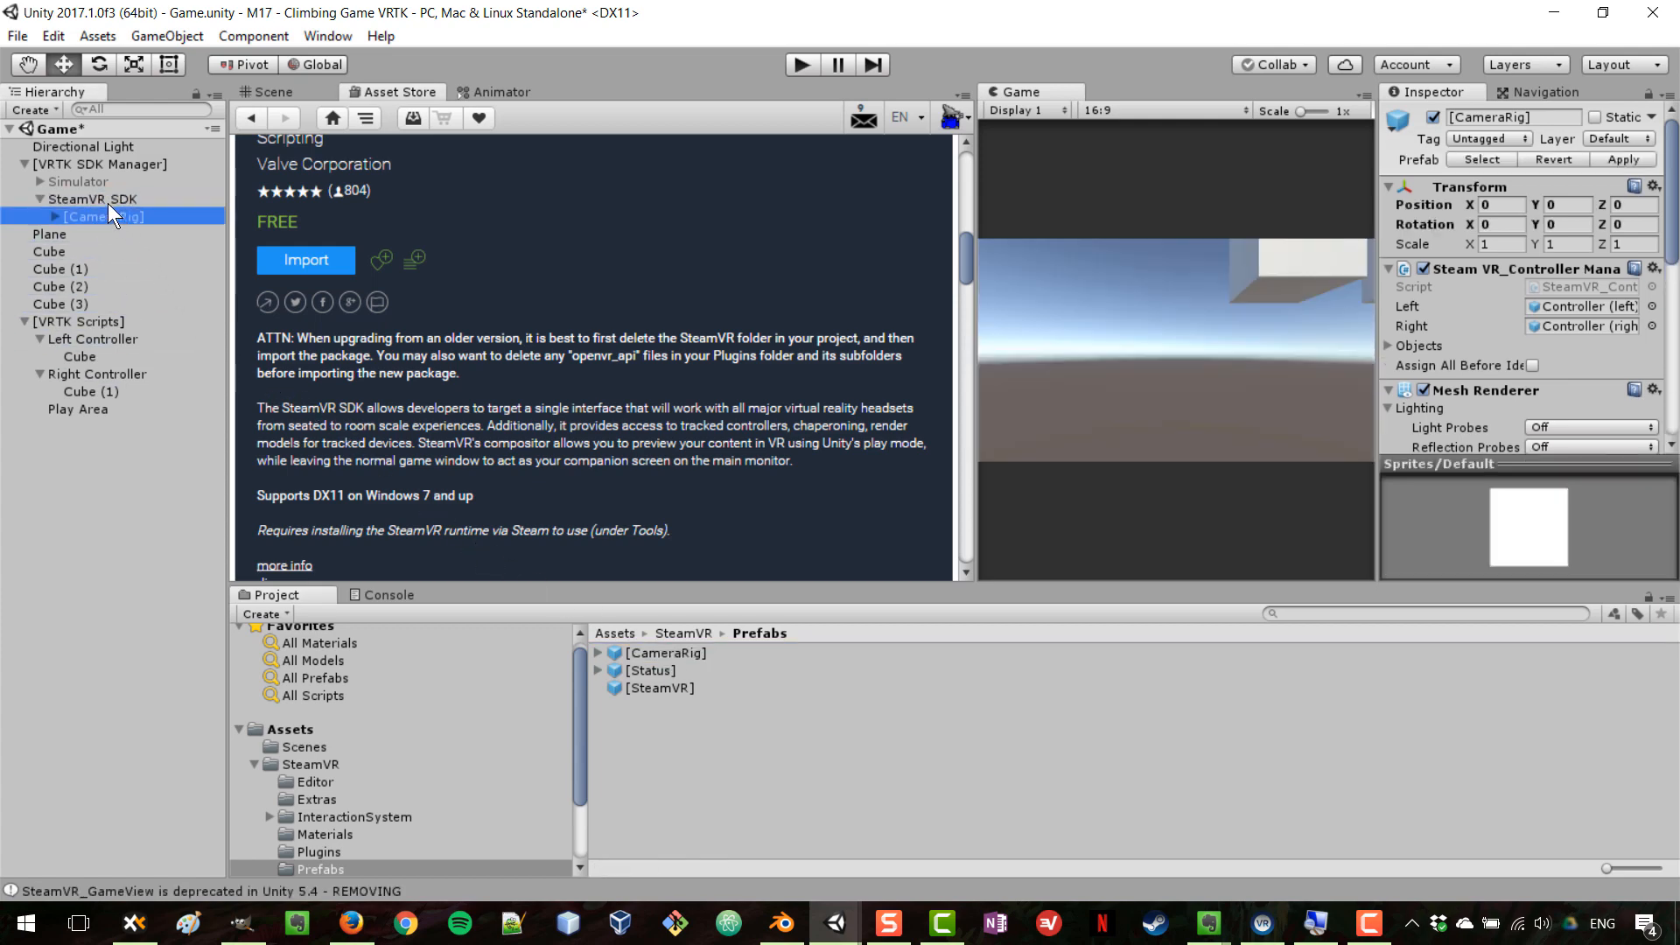
Step: Auto-populate the SDK Manager's setups list and move the SteamVR SDK setup above Simulator
left_click(81, 164)
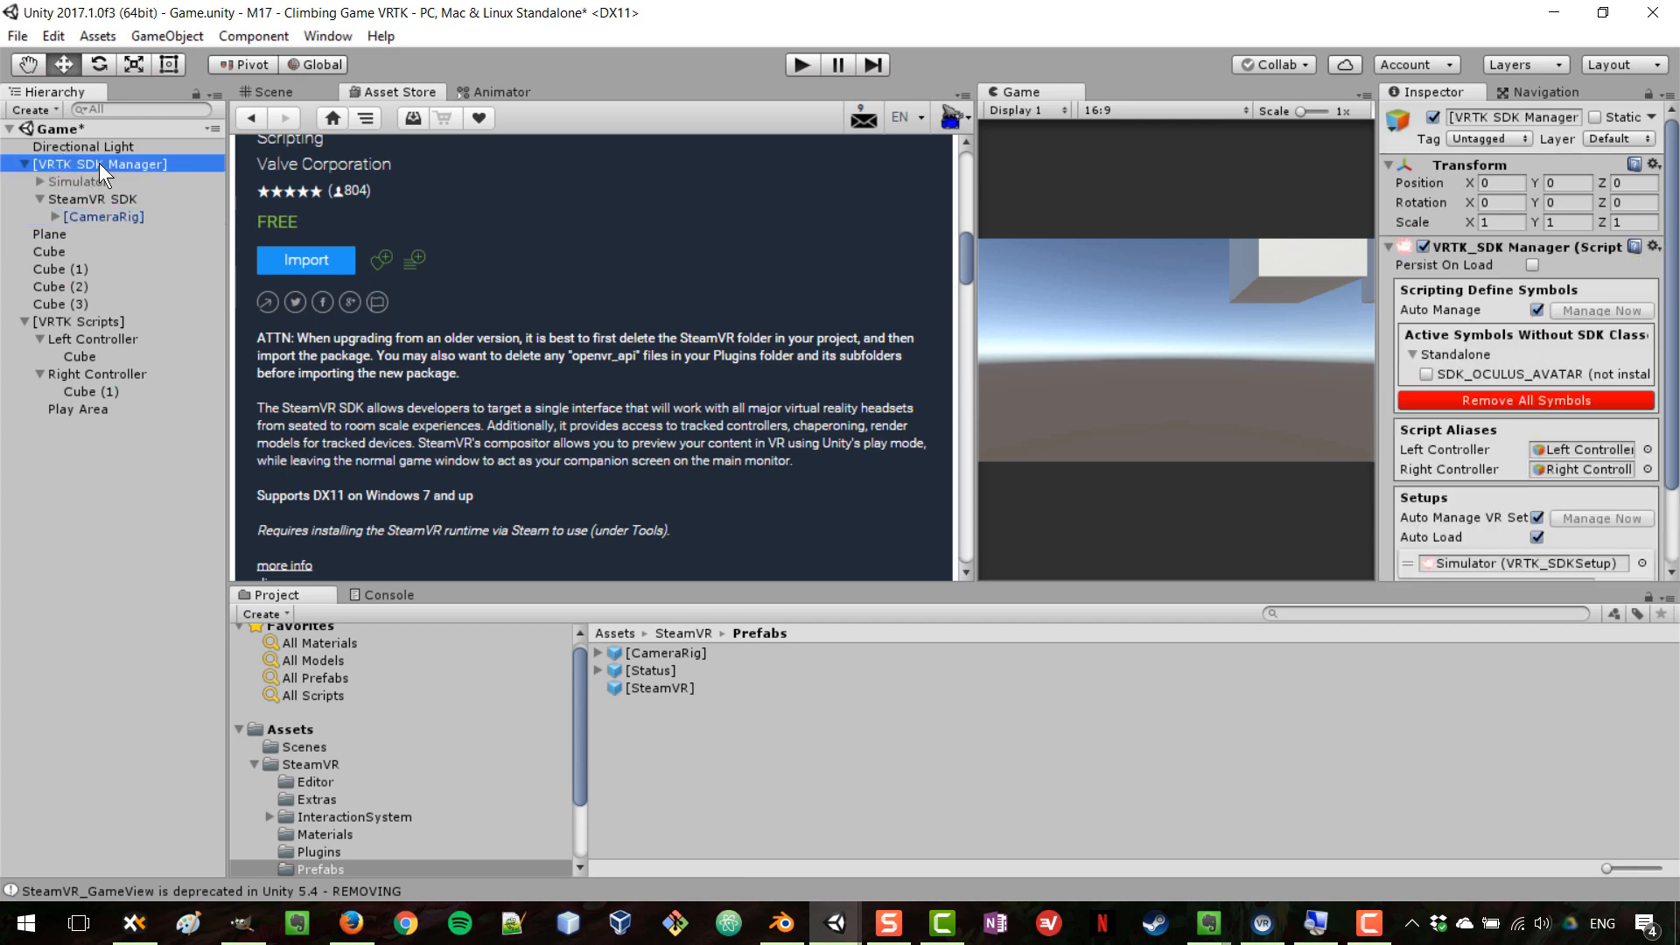
left_click_drag(1374, 279, 1113, 280)
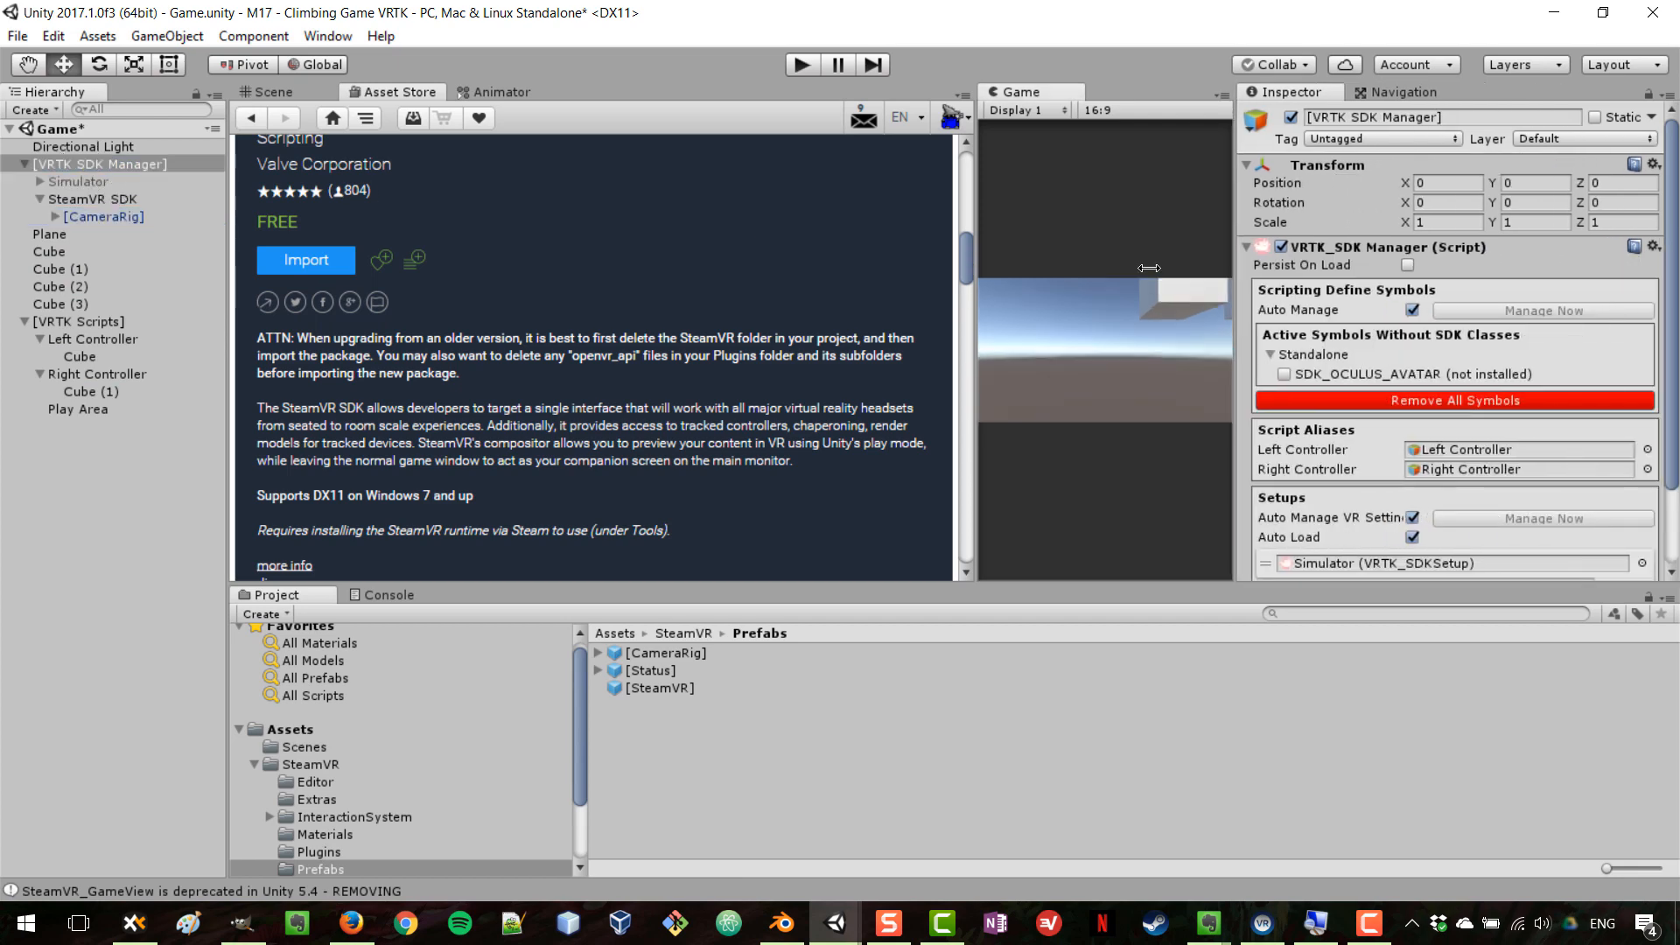
scroll(1323, 332, "down", 2)
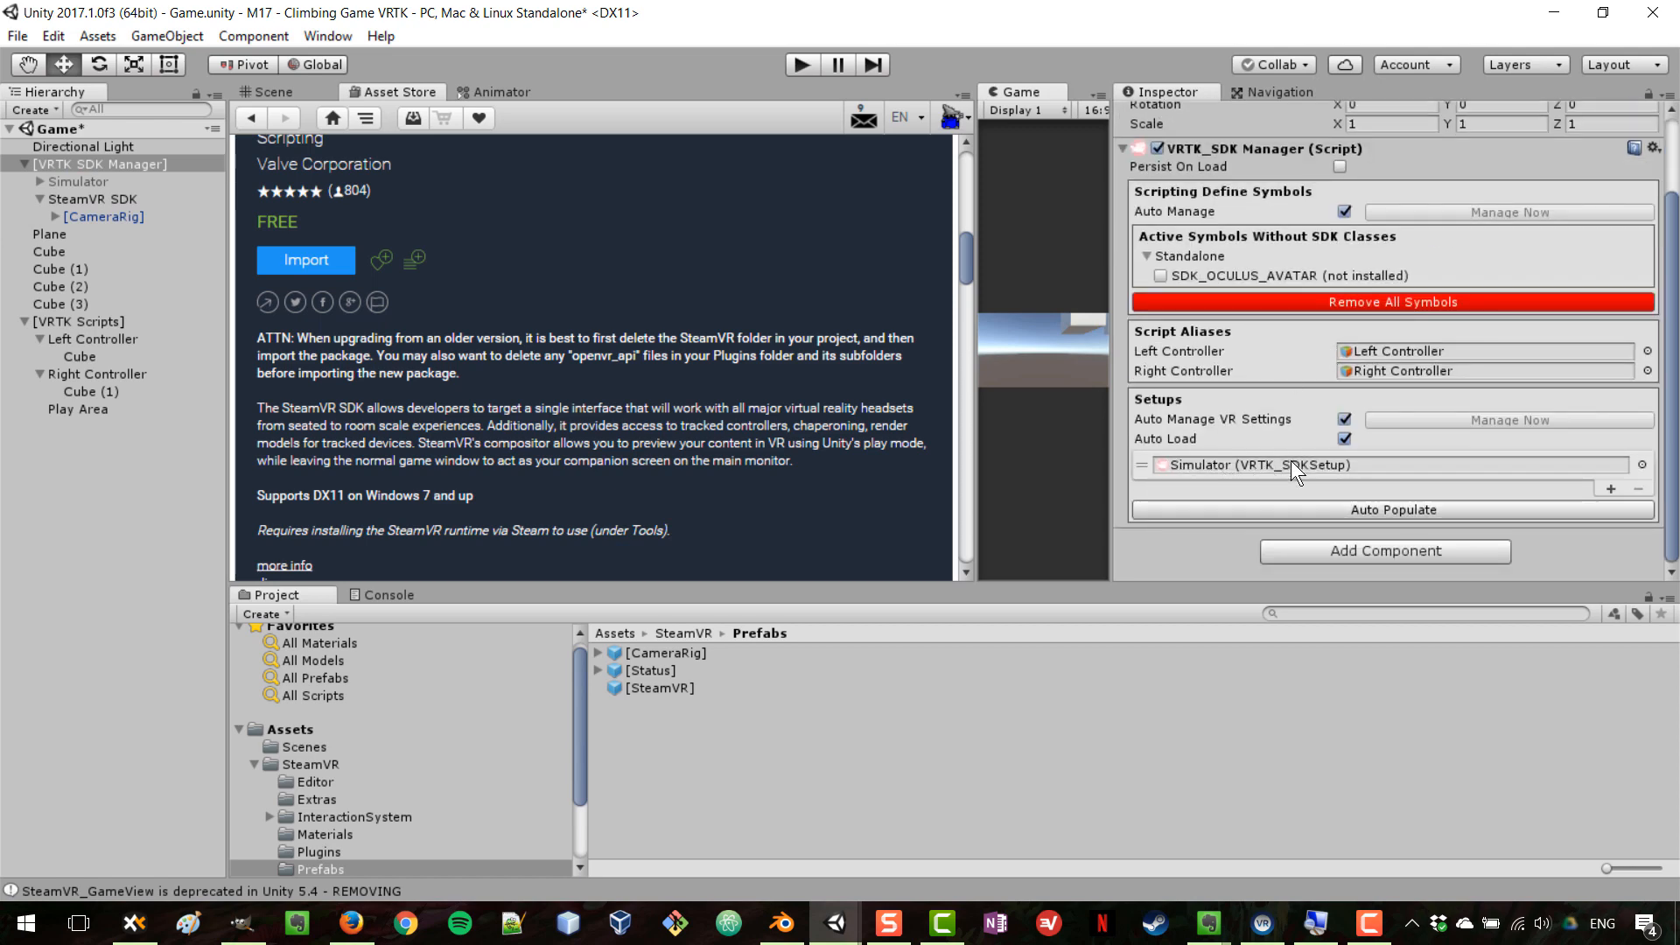
left_click(1374, 509)
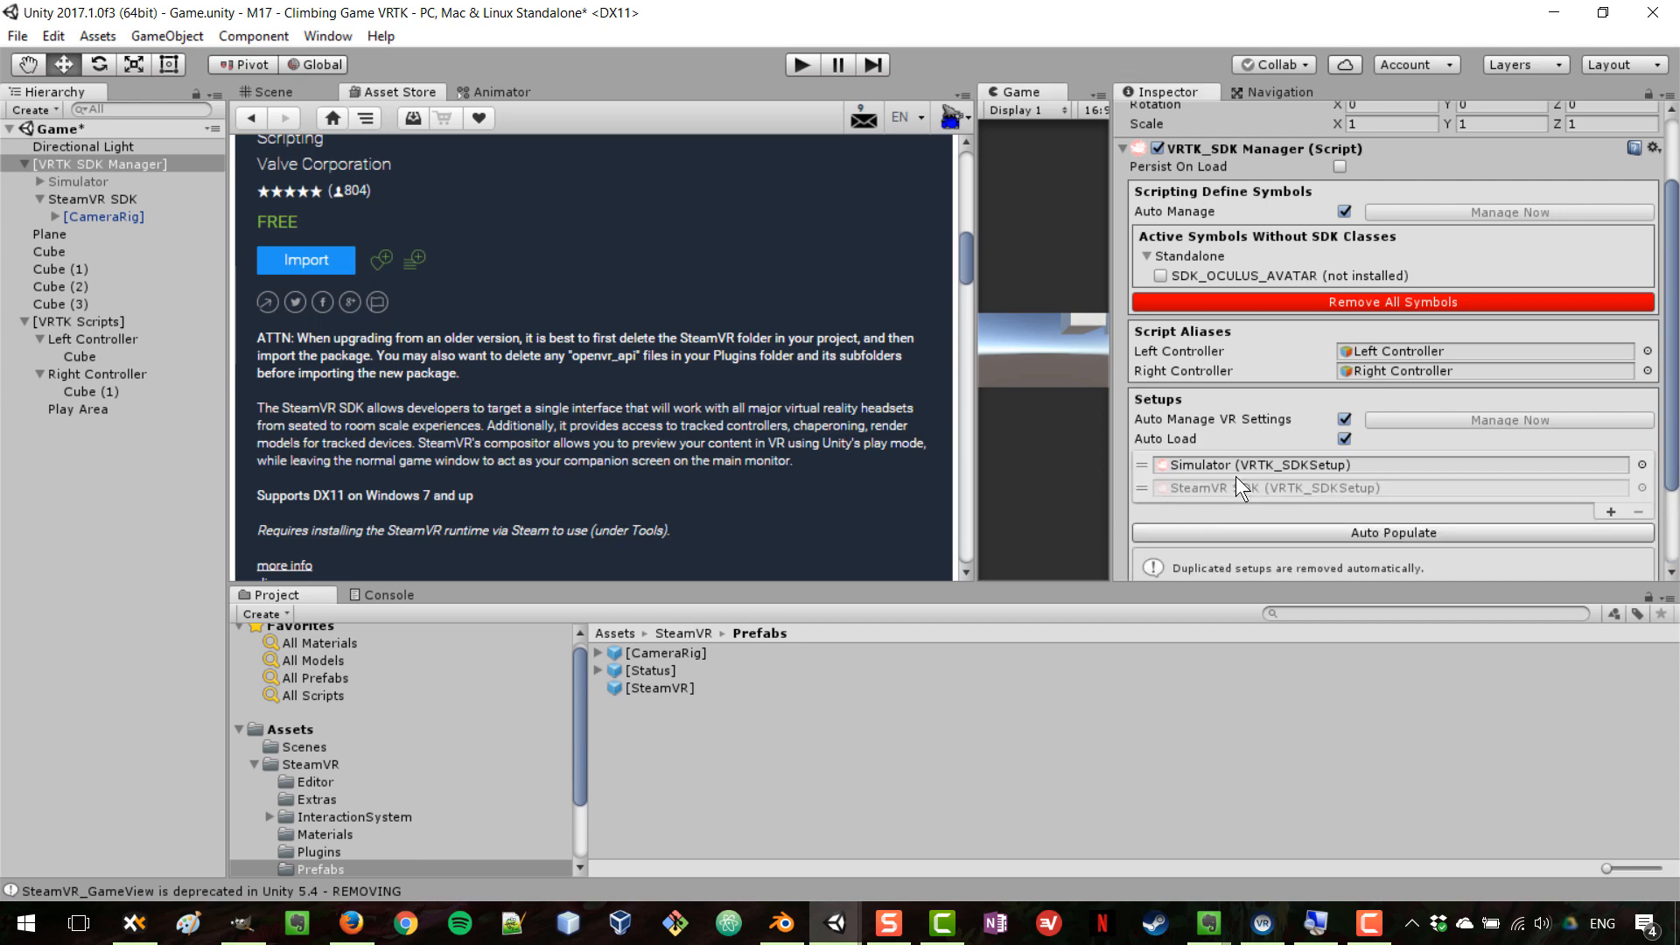
scroll(1236, 476, "down", 3)
left_click_drag(1144, 370, 1142, 339)
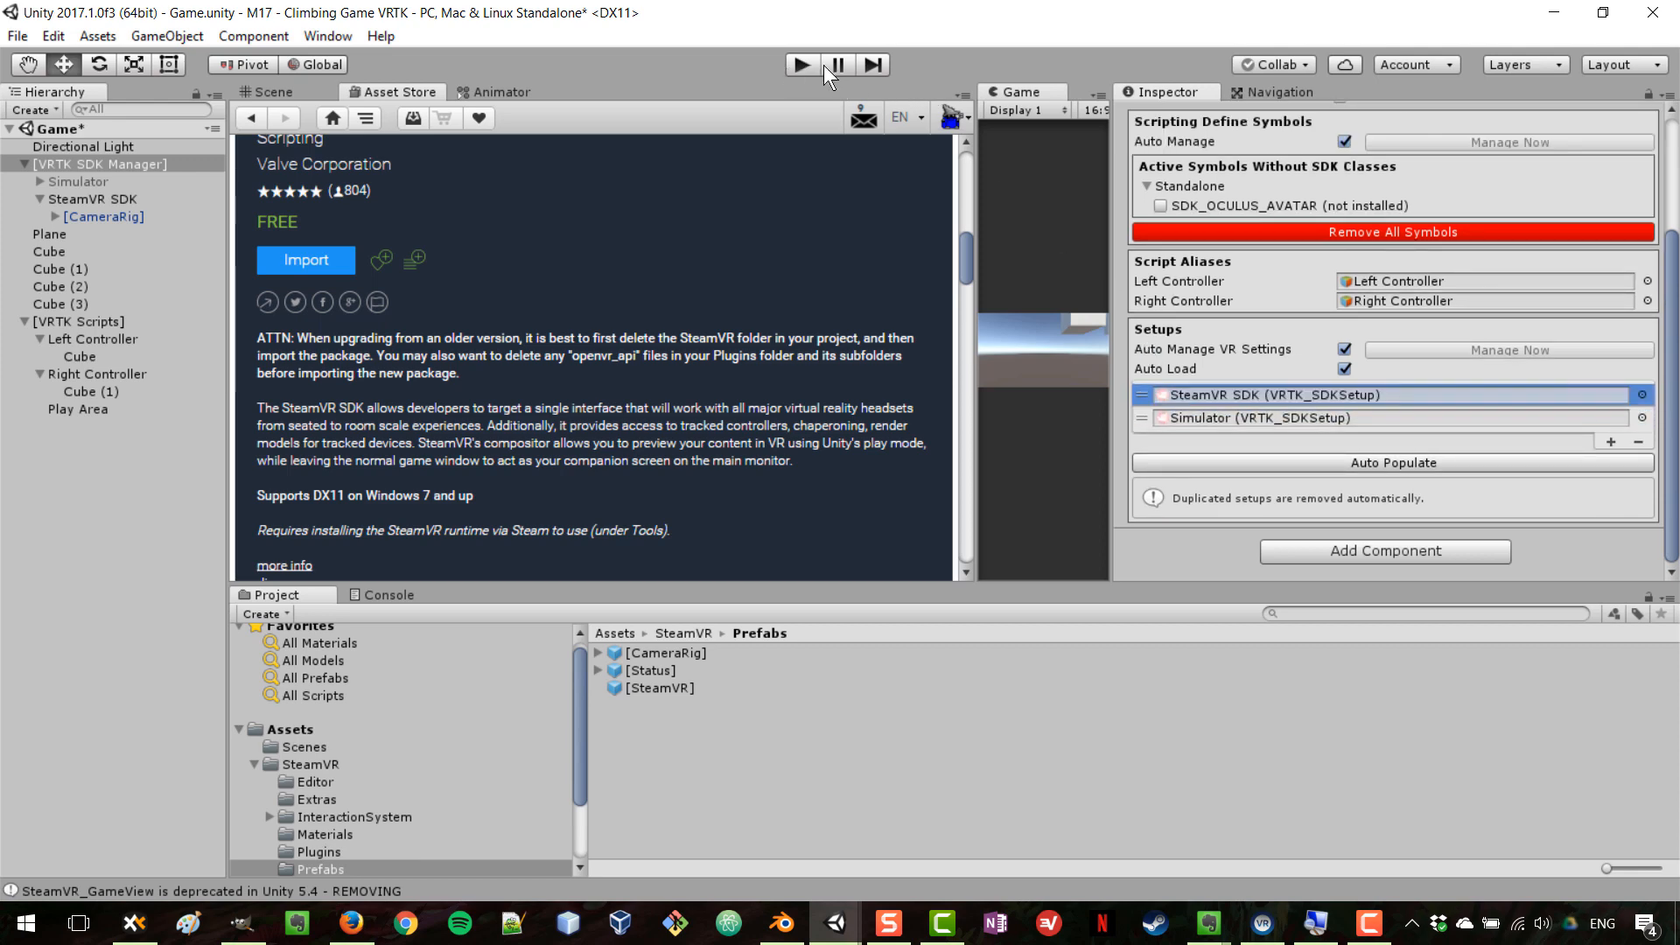
Step: Enlarge the Game view and run the scene to play-test the SteamVR setup
left_click_drag(976, 328, 728, 333)
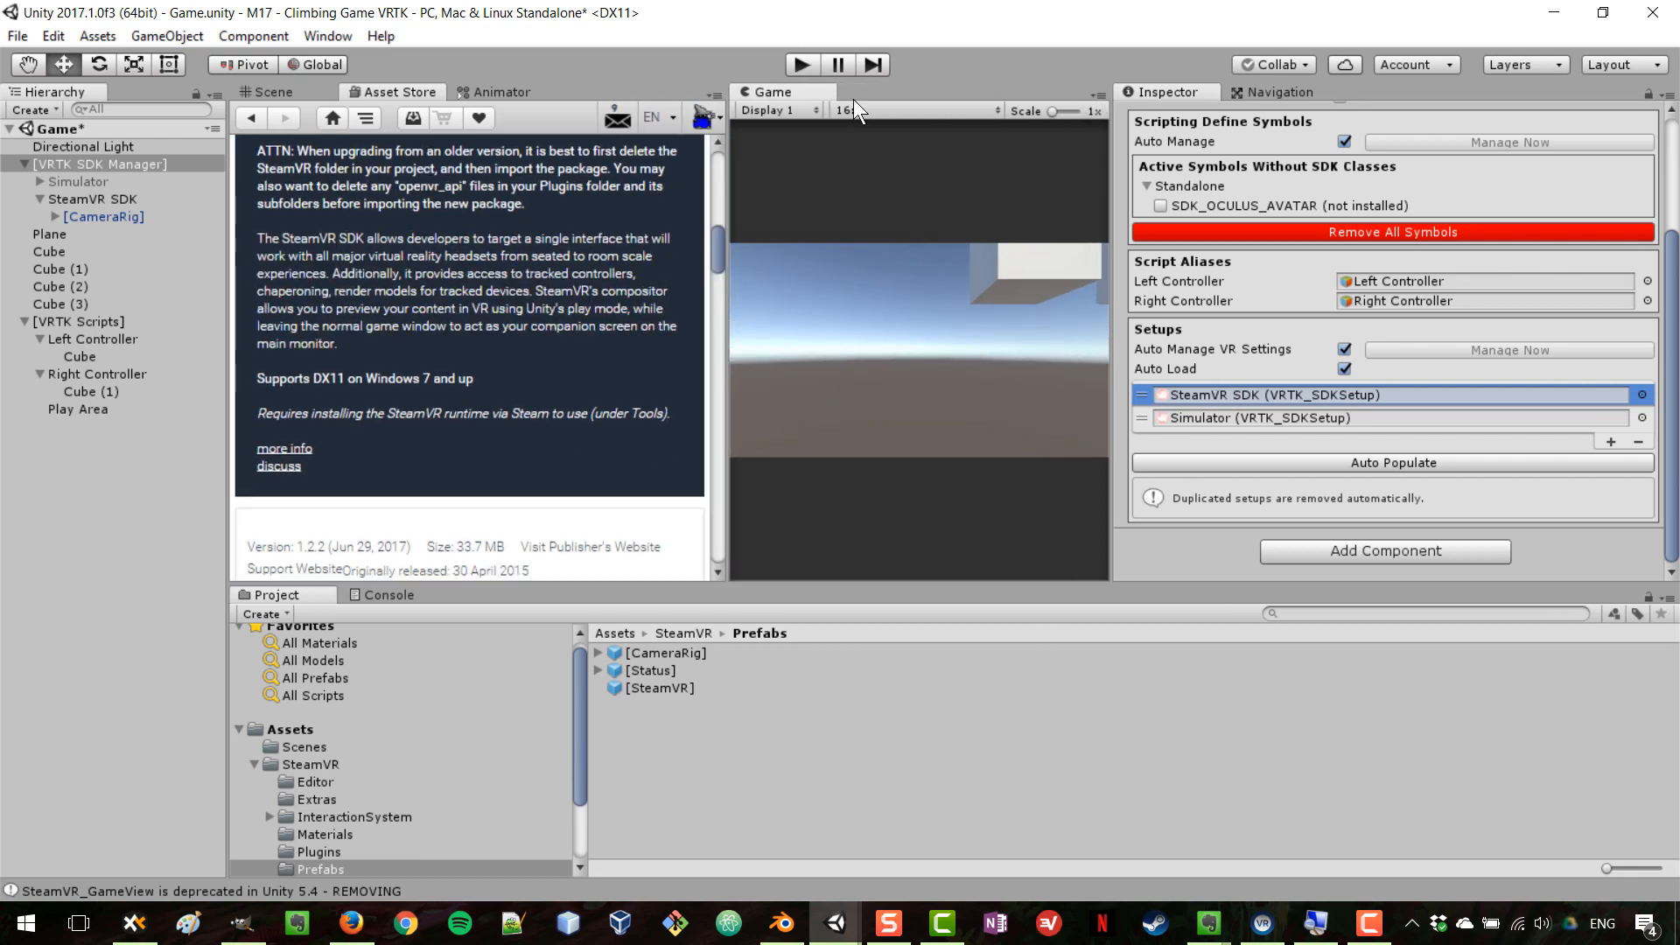
left_click_drag(1115, 350, 1215, 350)
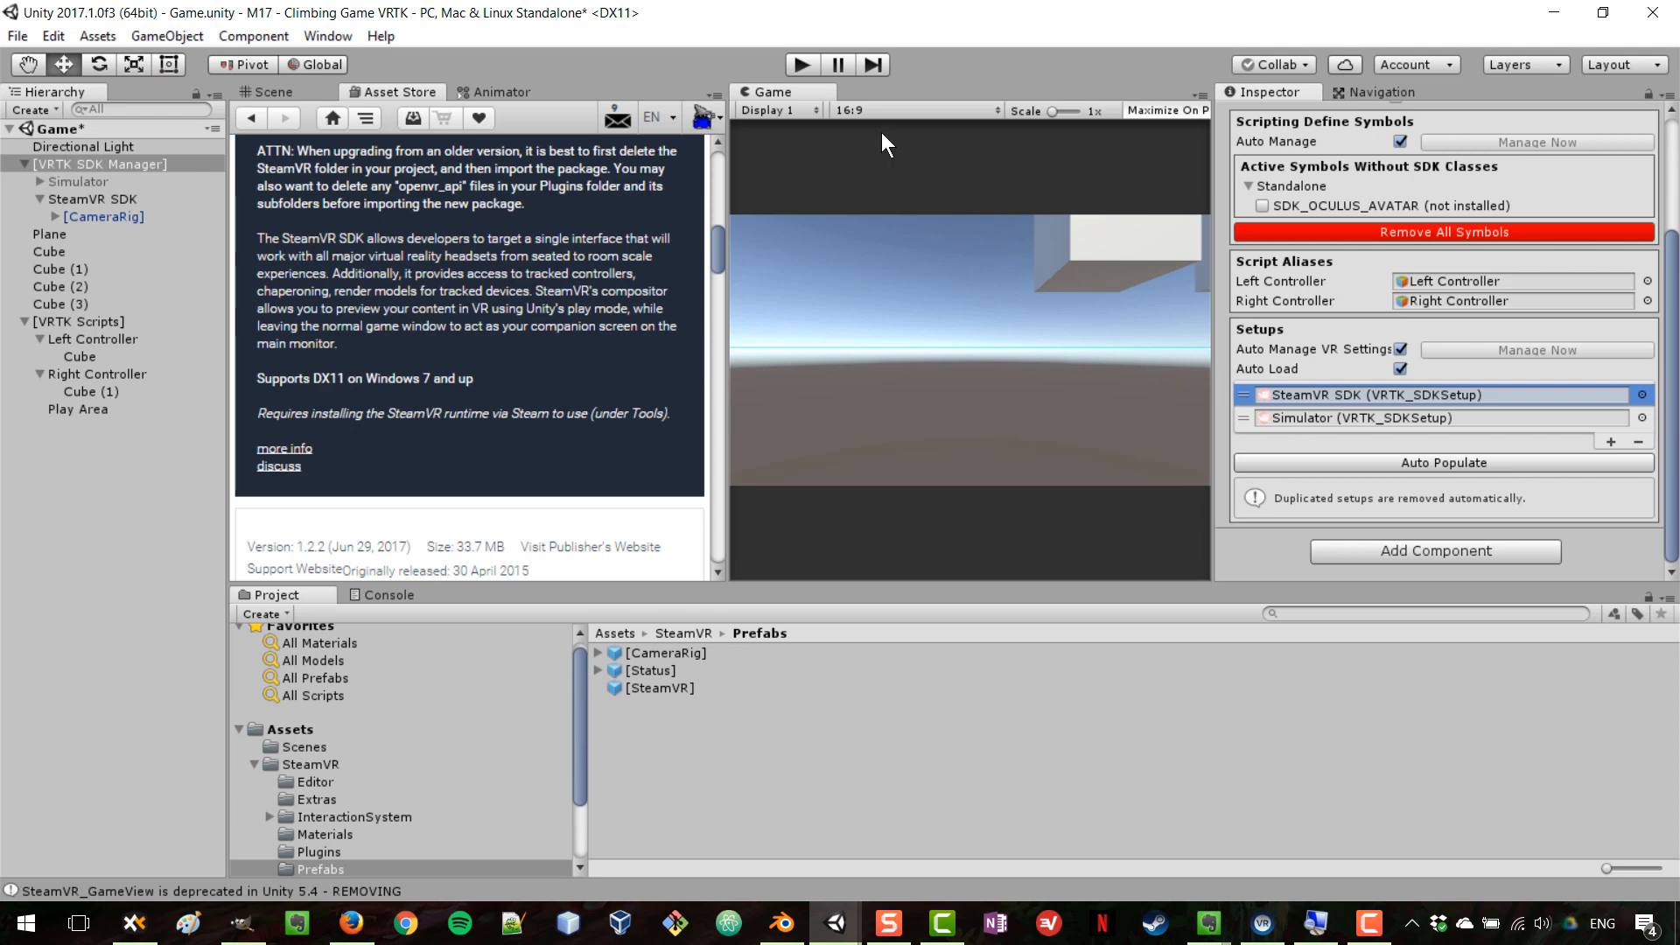
left_click(802, 66)
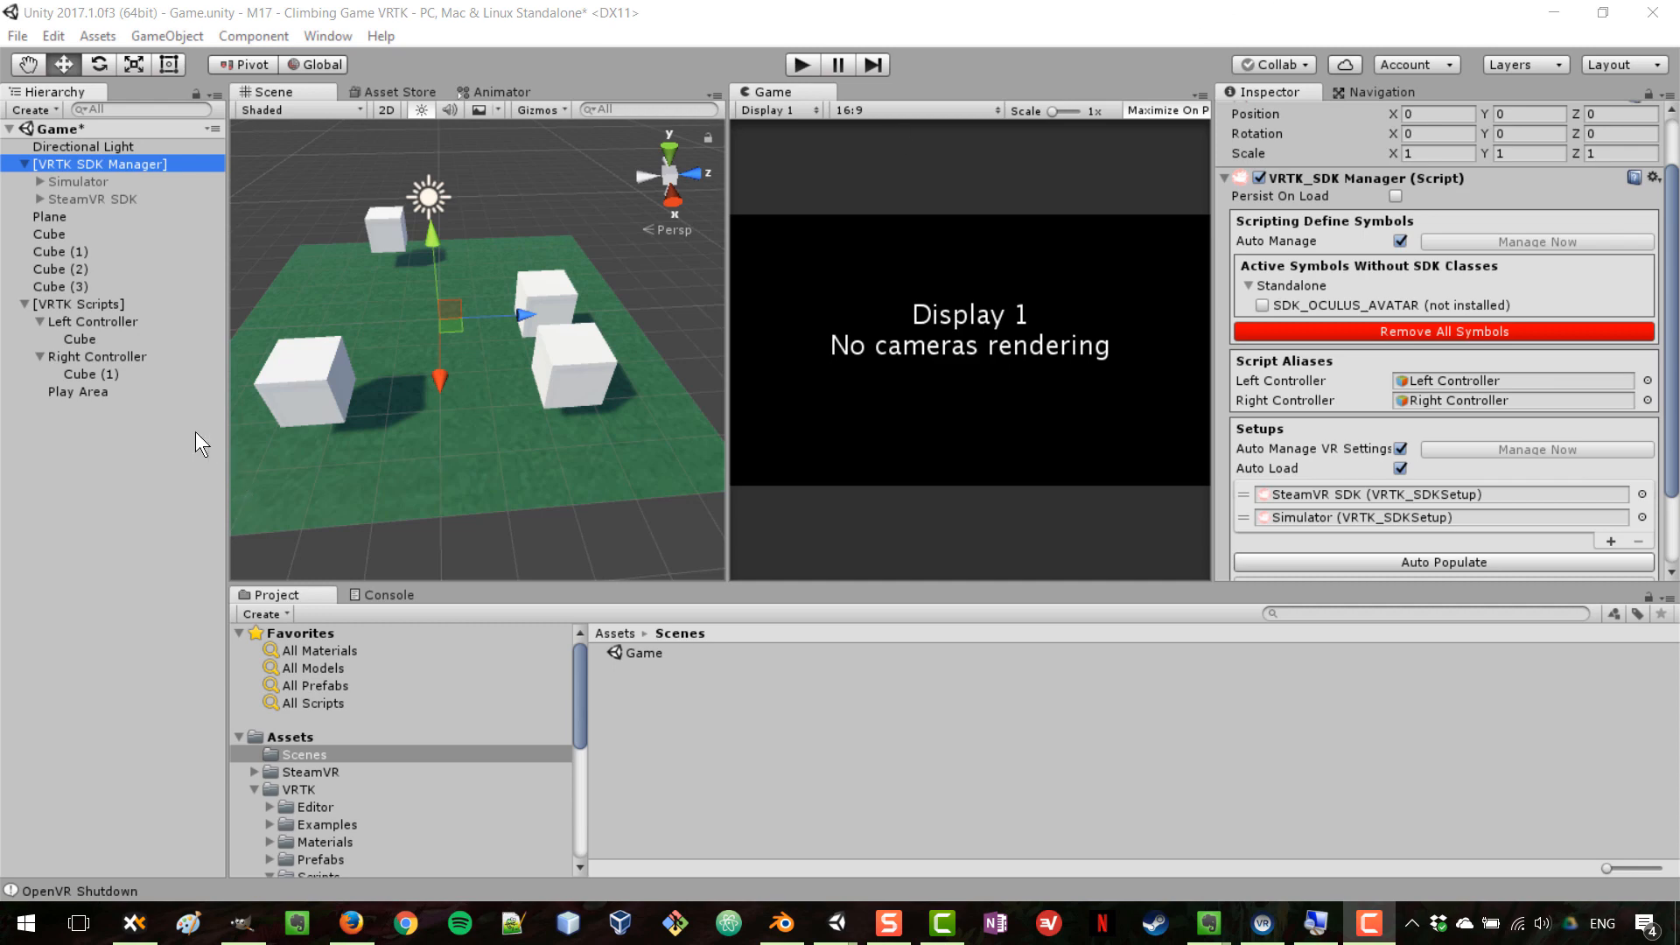
Step: Review the test cubes under the Left Controller and Right Controller script objects
left_click(81, 339)
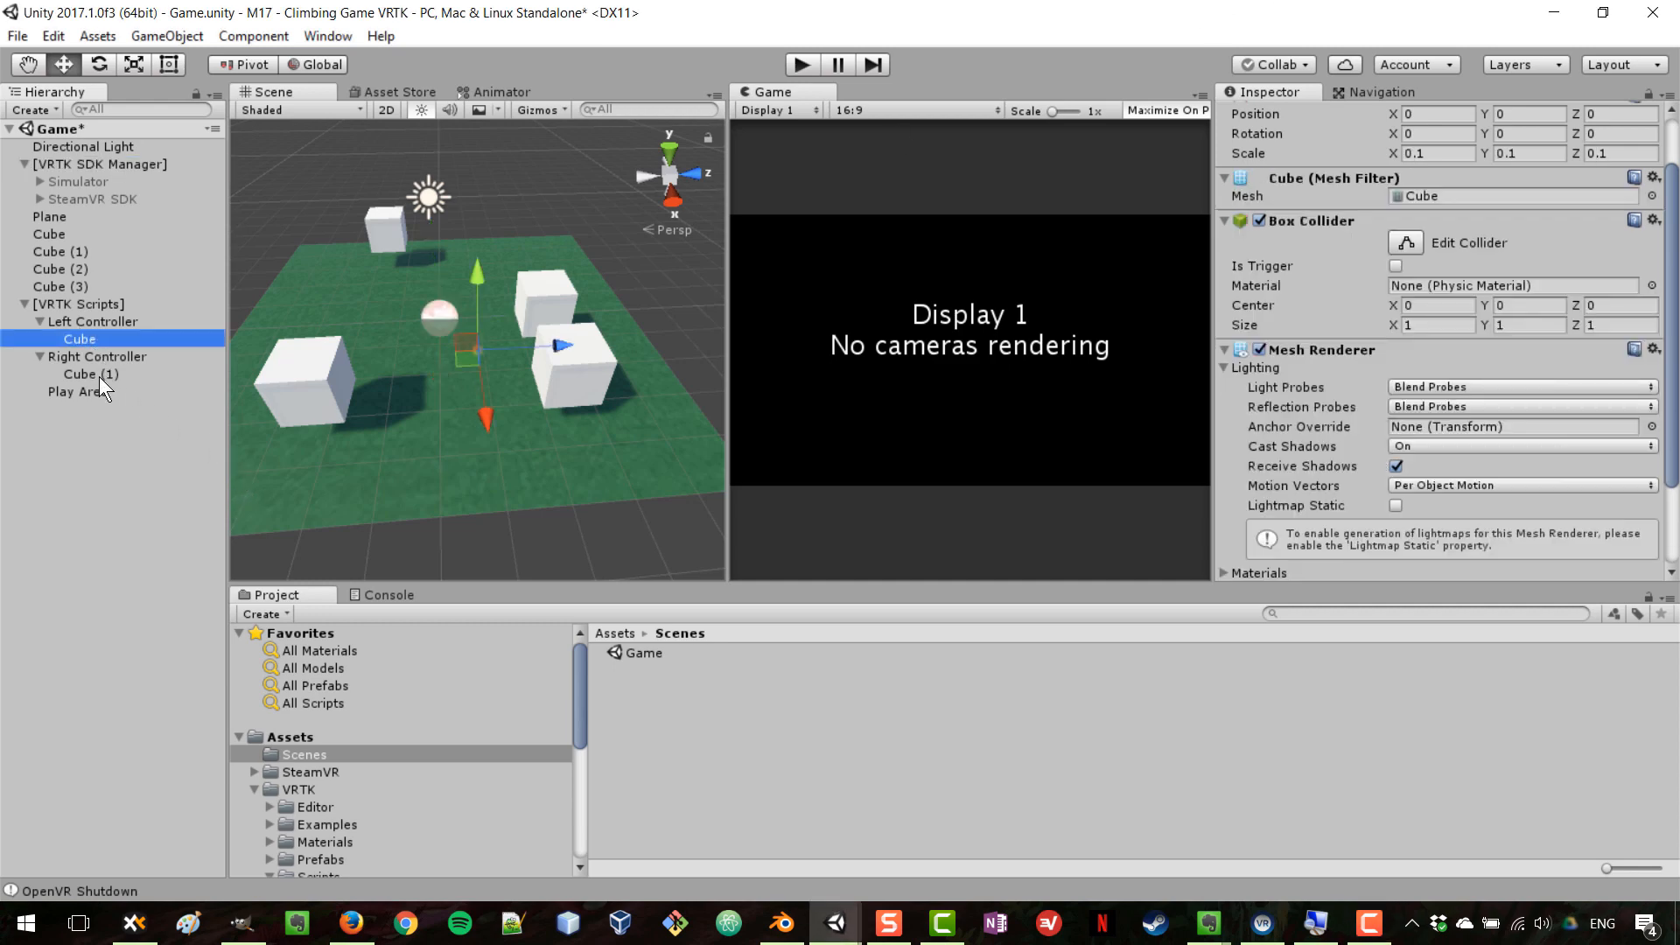
left_click(99, 375)
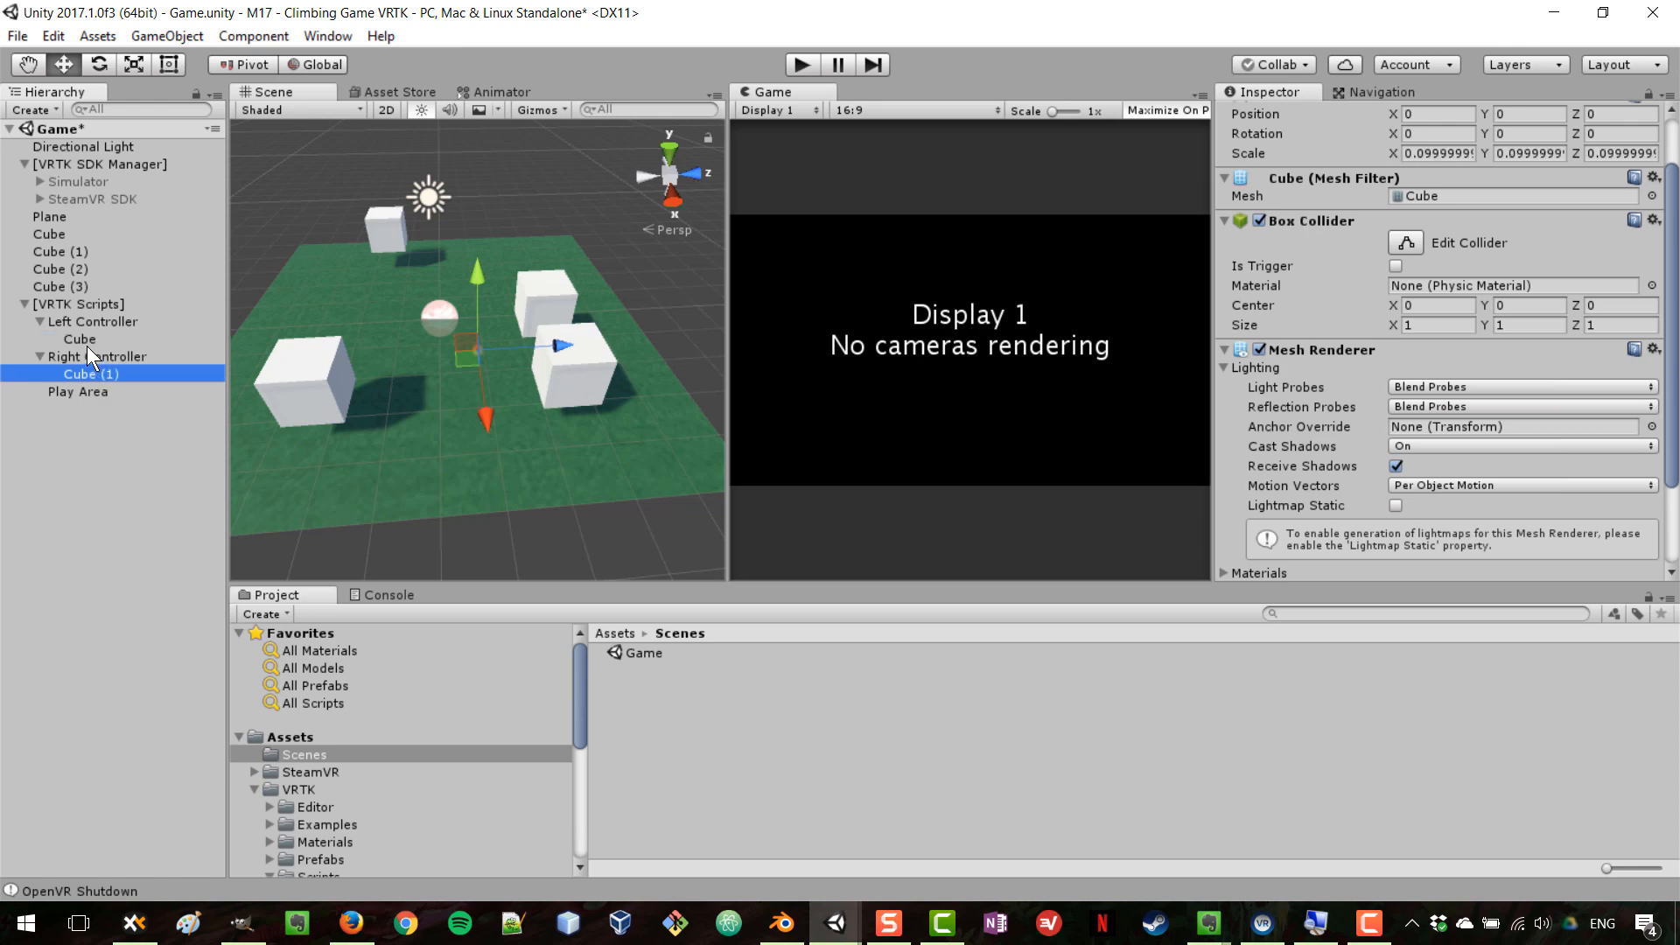
left_click(91, 354)
left_click(91, 336)
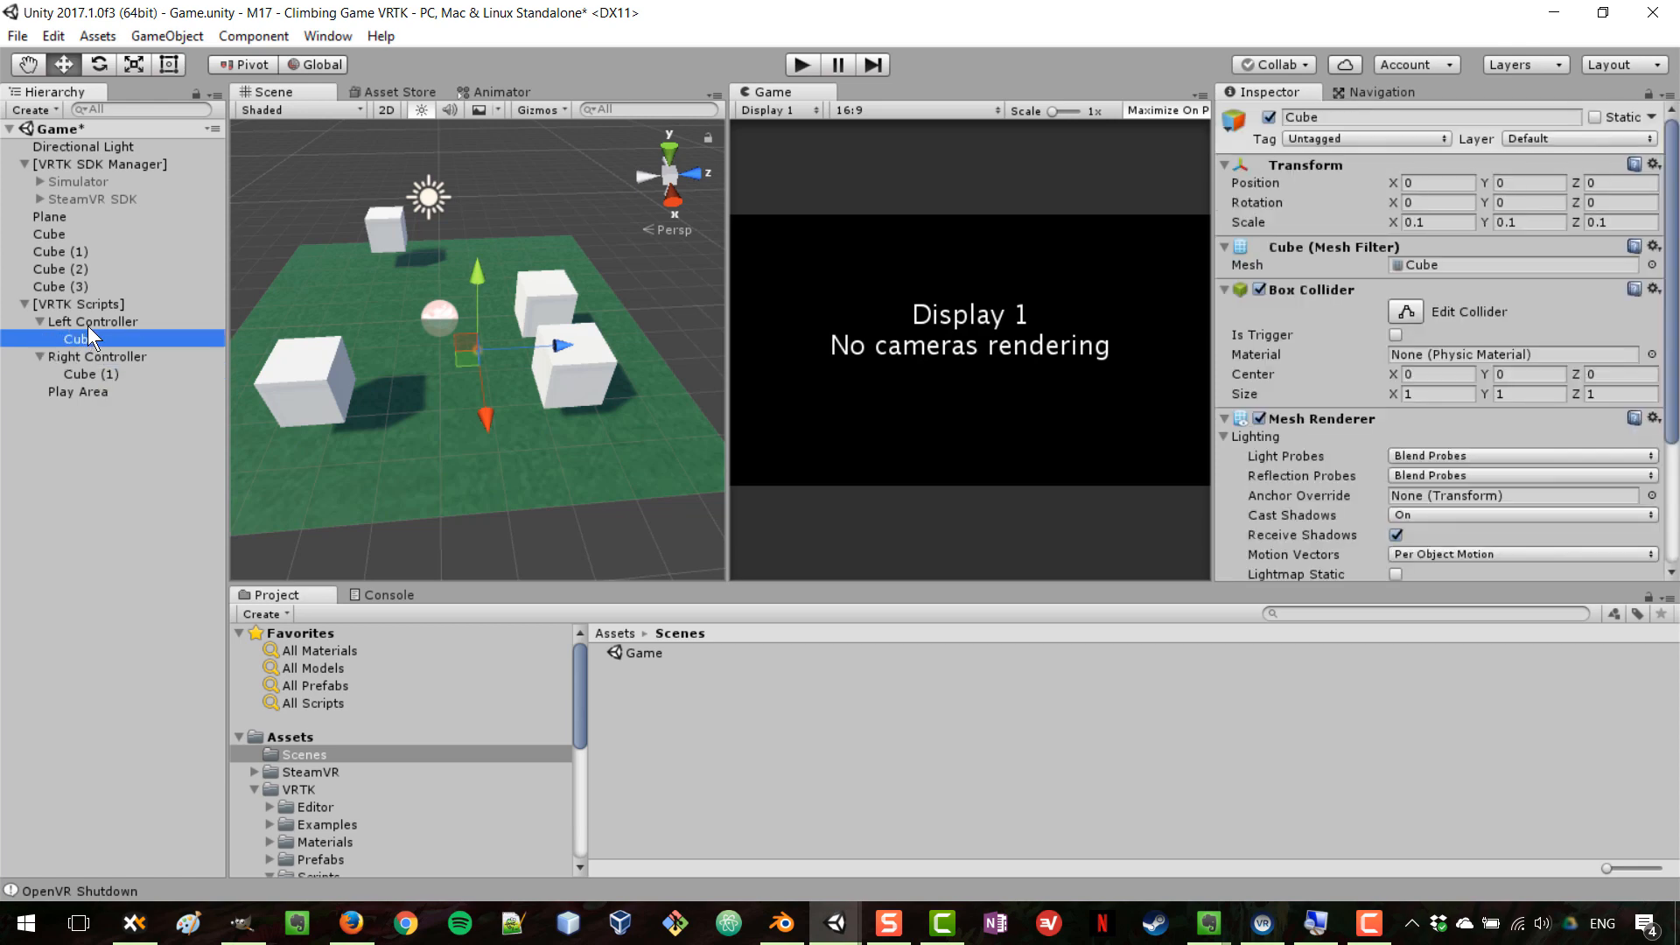
Step: Expand the SteamVR SDK object and examine its [CameraRig], the left and right controllers, and the left controller's Model
left_click(86, 198)
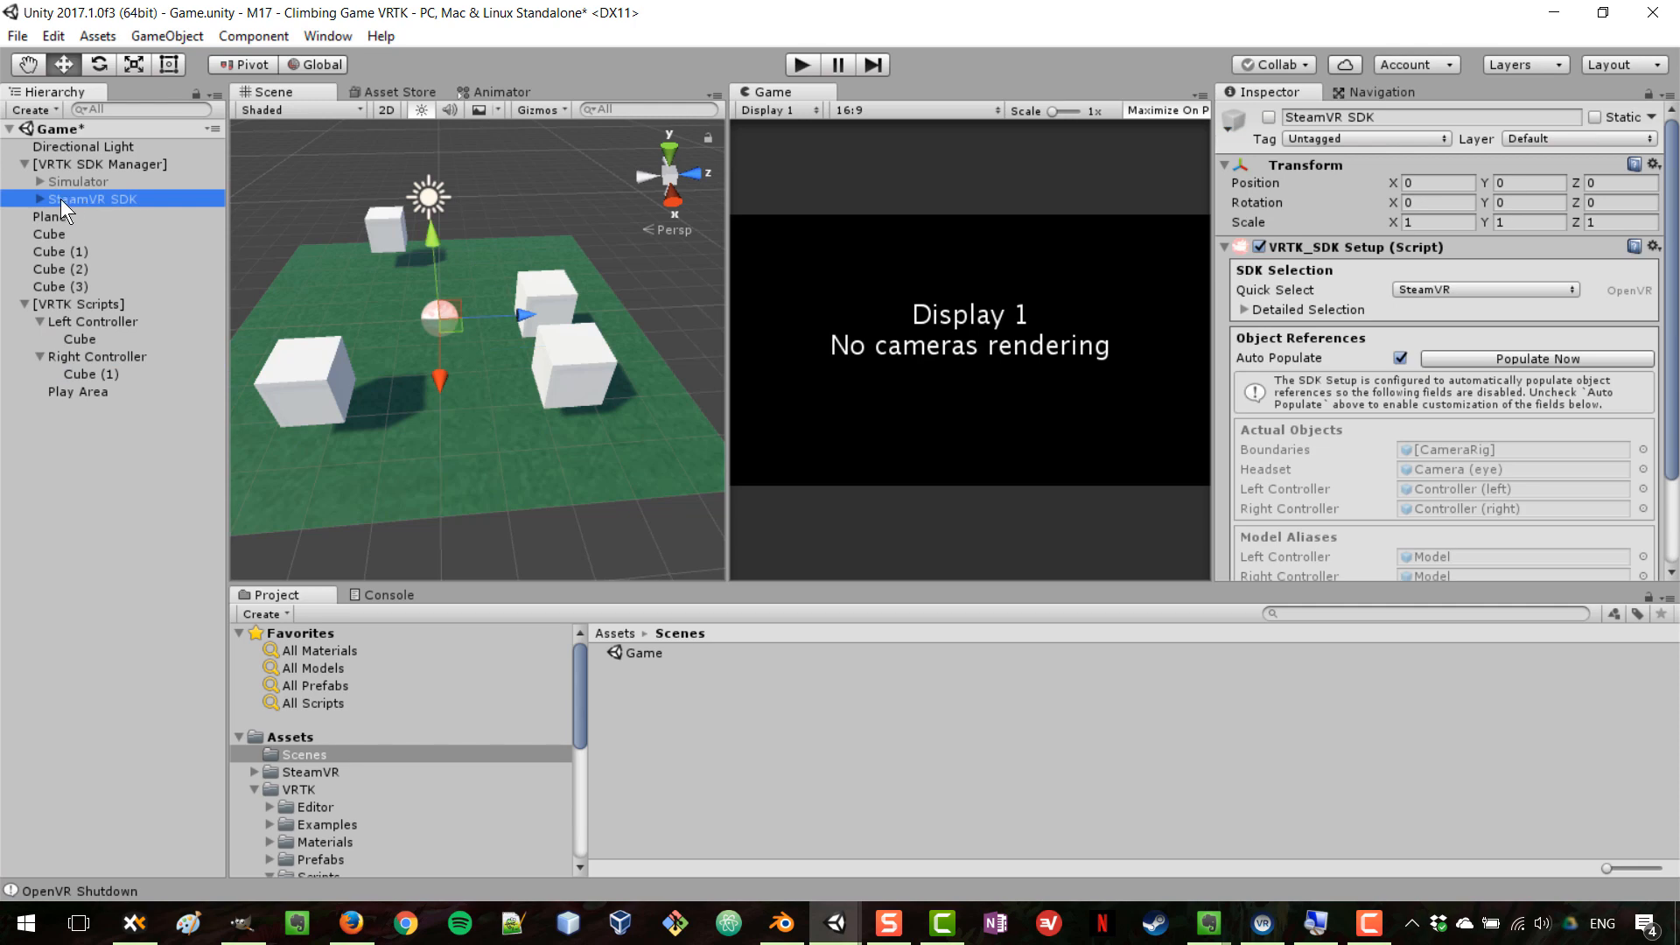
left_click(39, 198)
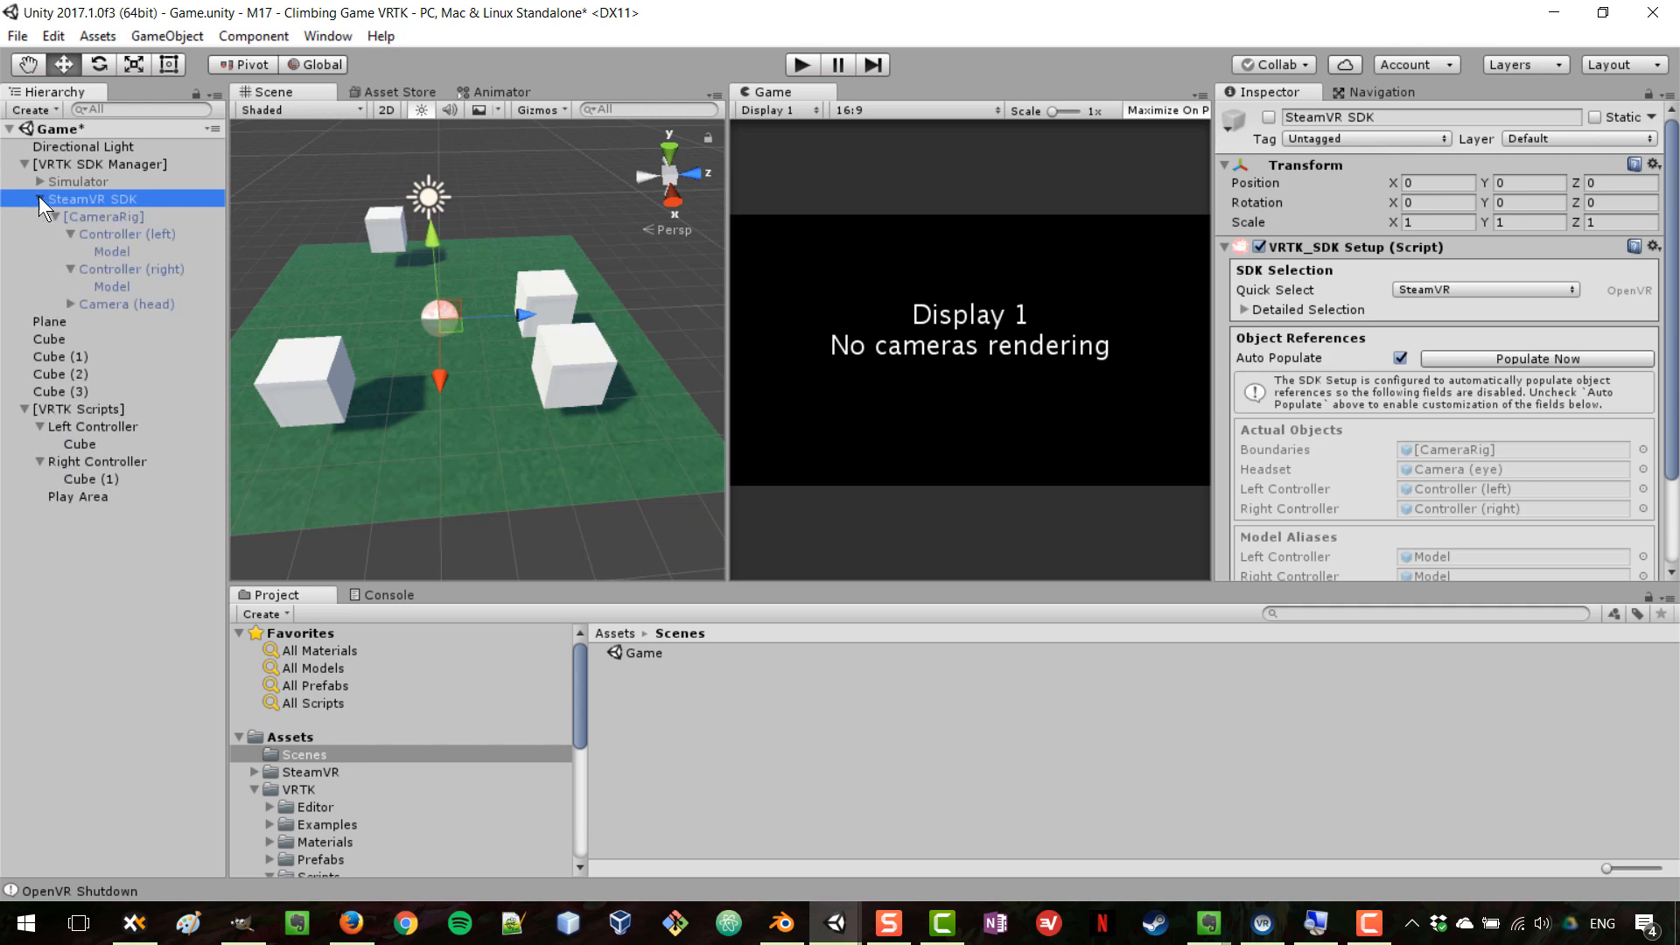
left_click(50, 214)
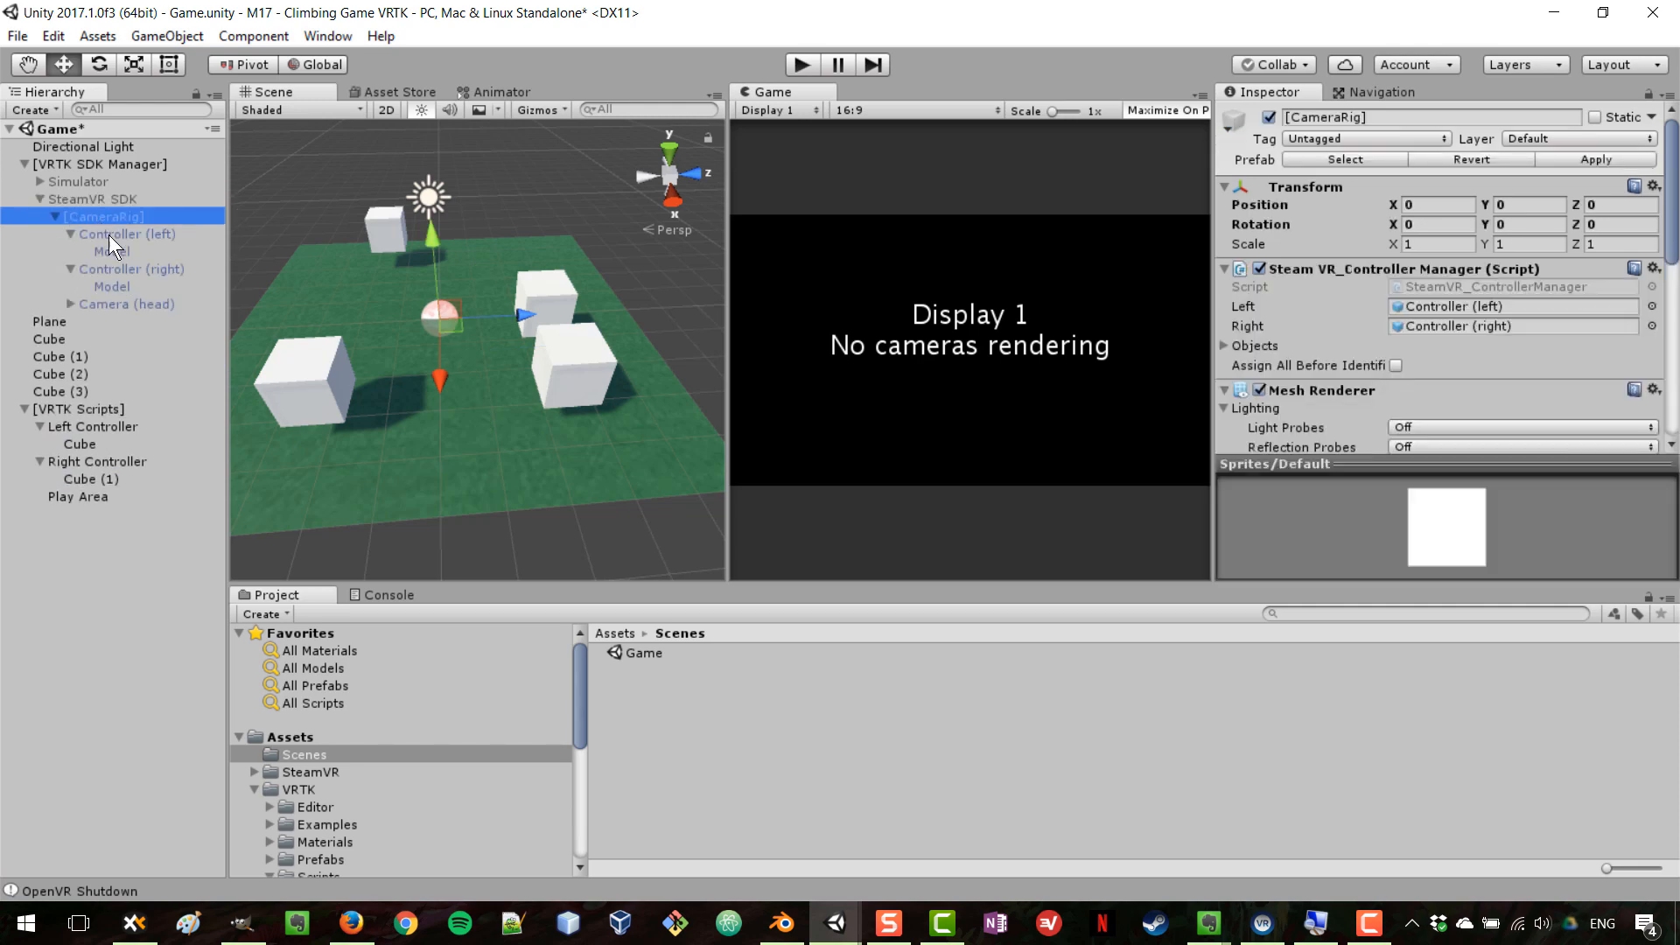
left_click(103, 234)
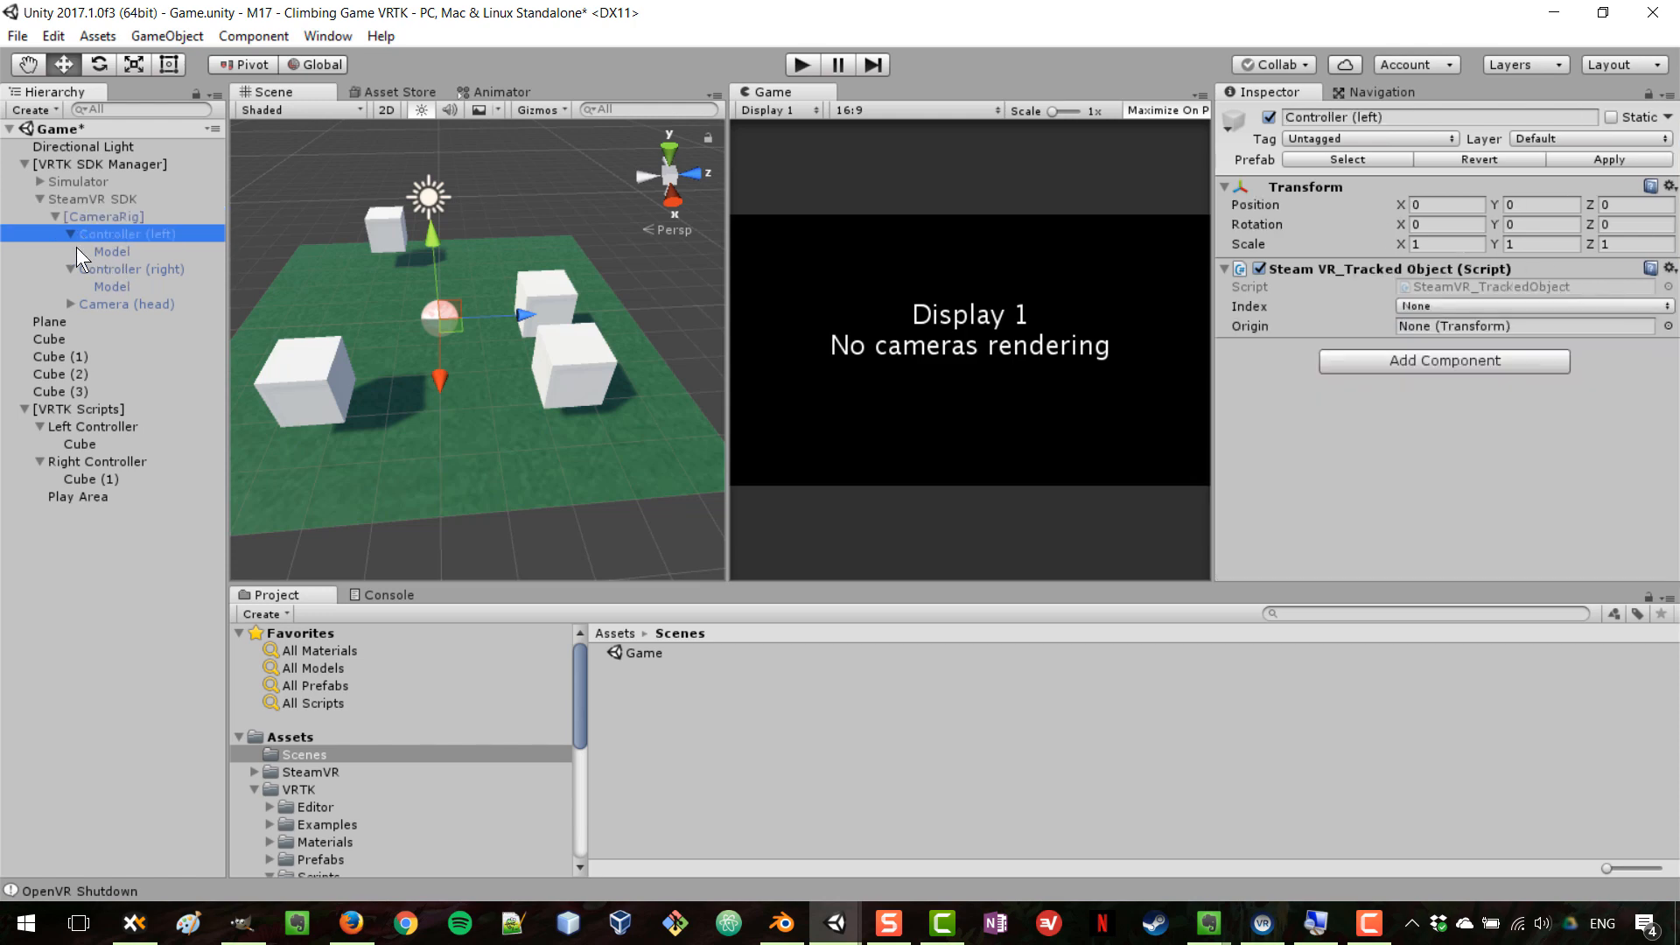
left_click(128, 270)
left_click(126, 229)
left_click(140, 265)
left_click(133, 234)
left_click(113, 252)
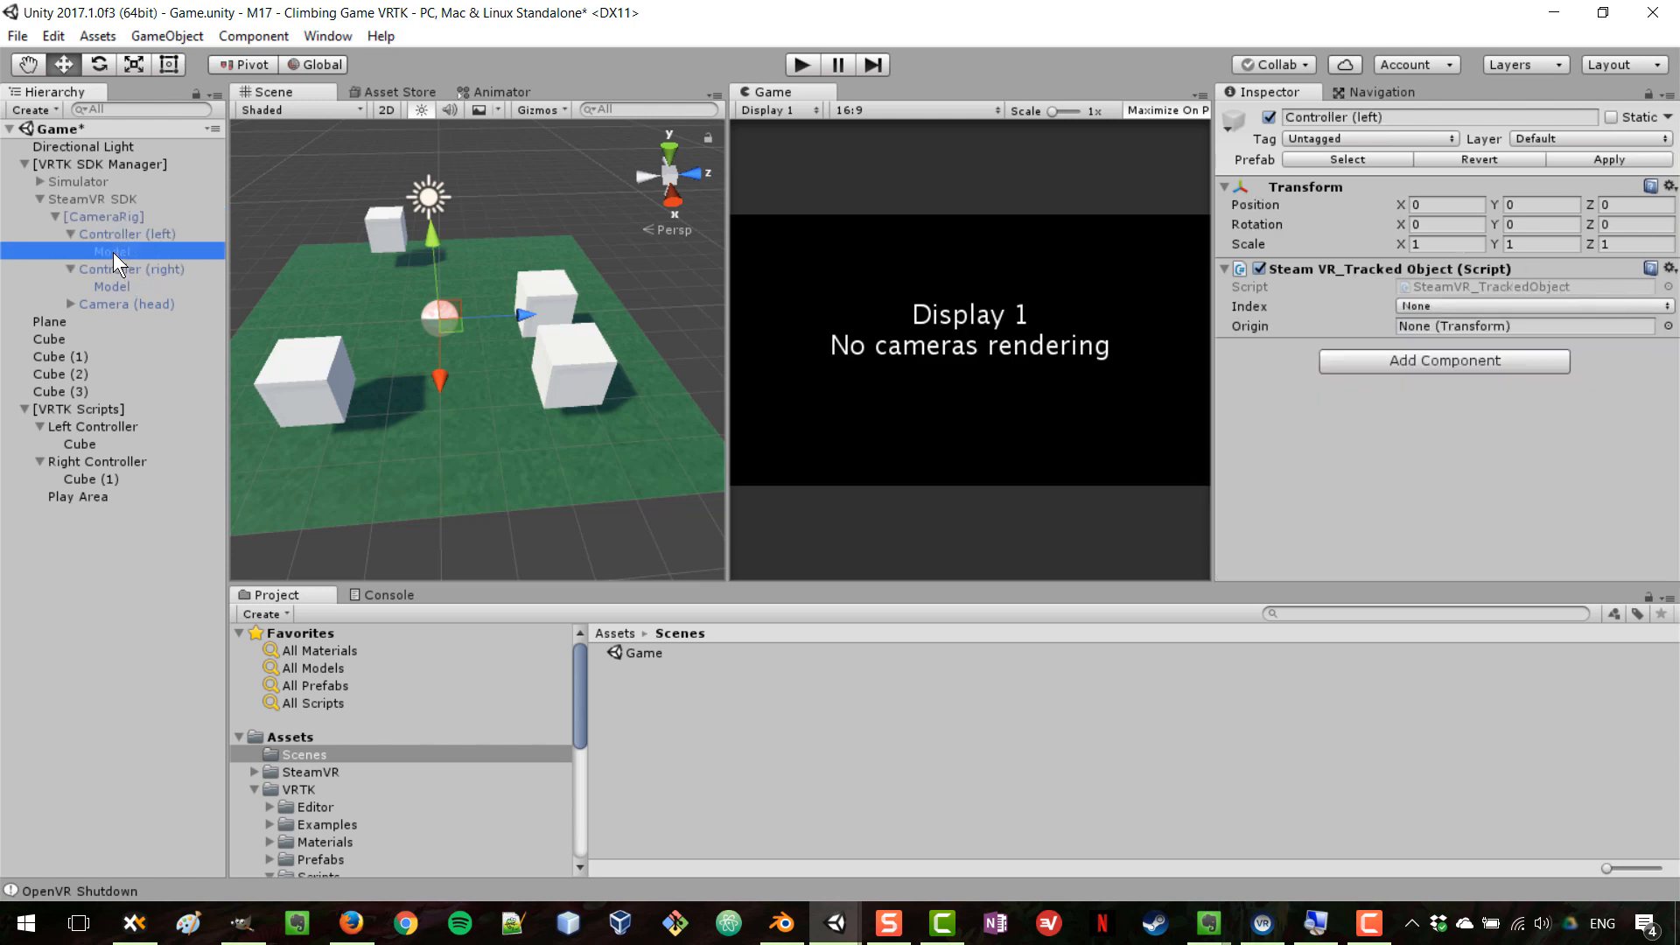
Step: Disable the Steam VR_Render Model component on the Model objects of both the left and right SteamVR controllers
left_click(118, 282)
left_click(107, 248)
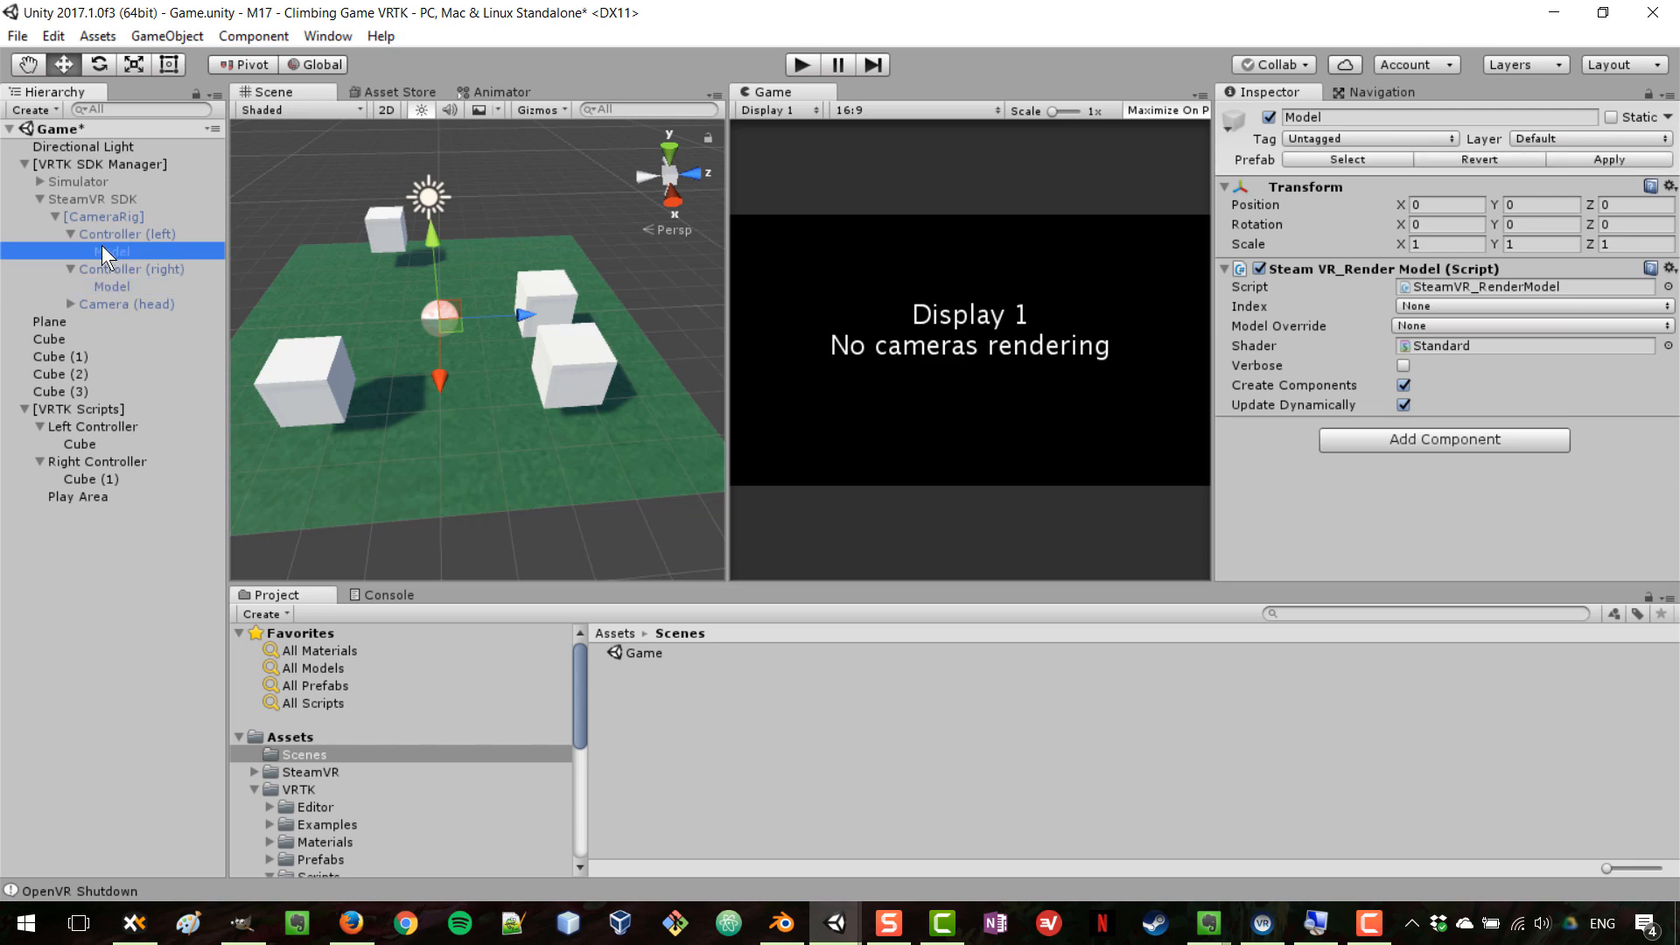
left_click(105, 286)
left_click(112, 270)
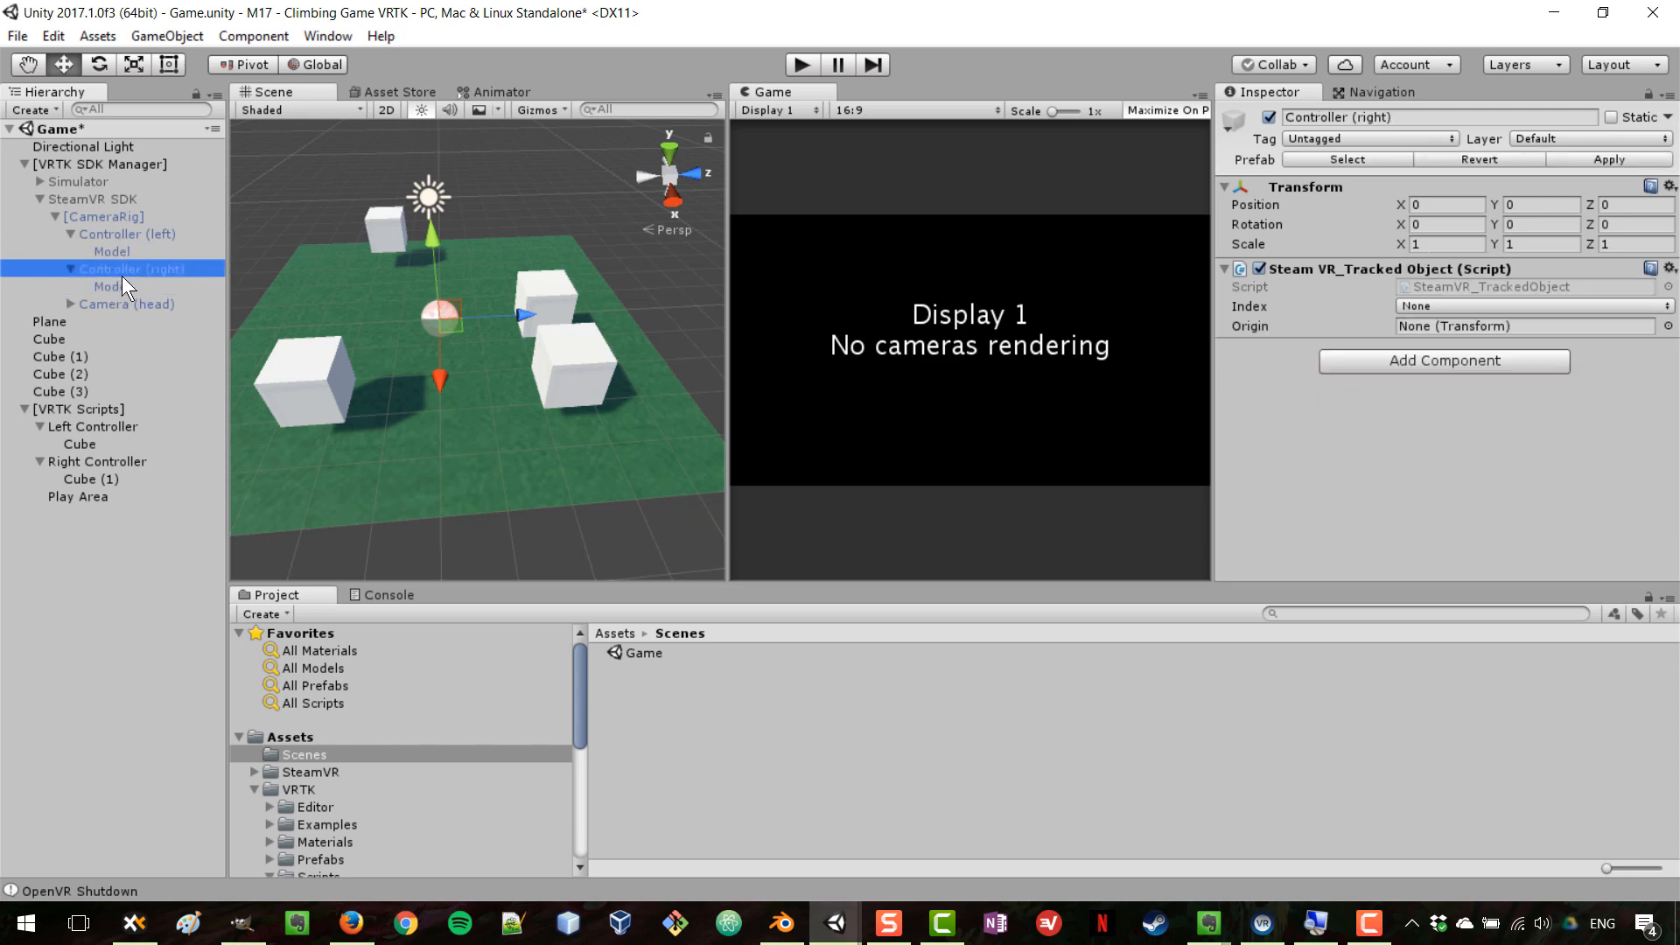
left_click(122, 282)
left_click(123, 250)
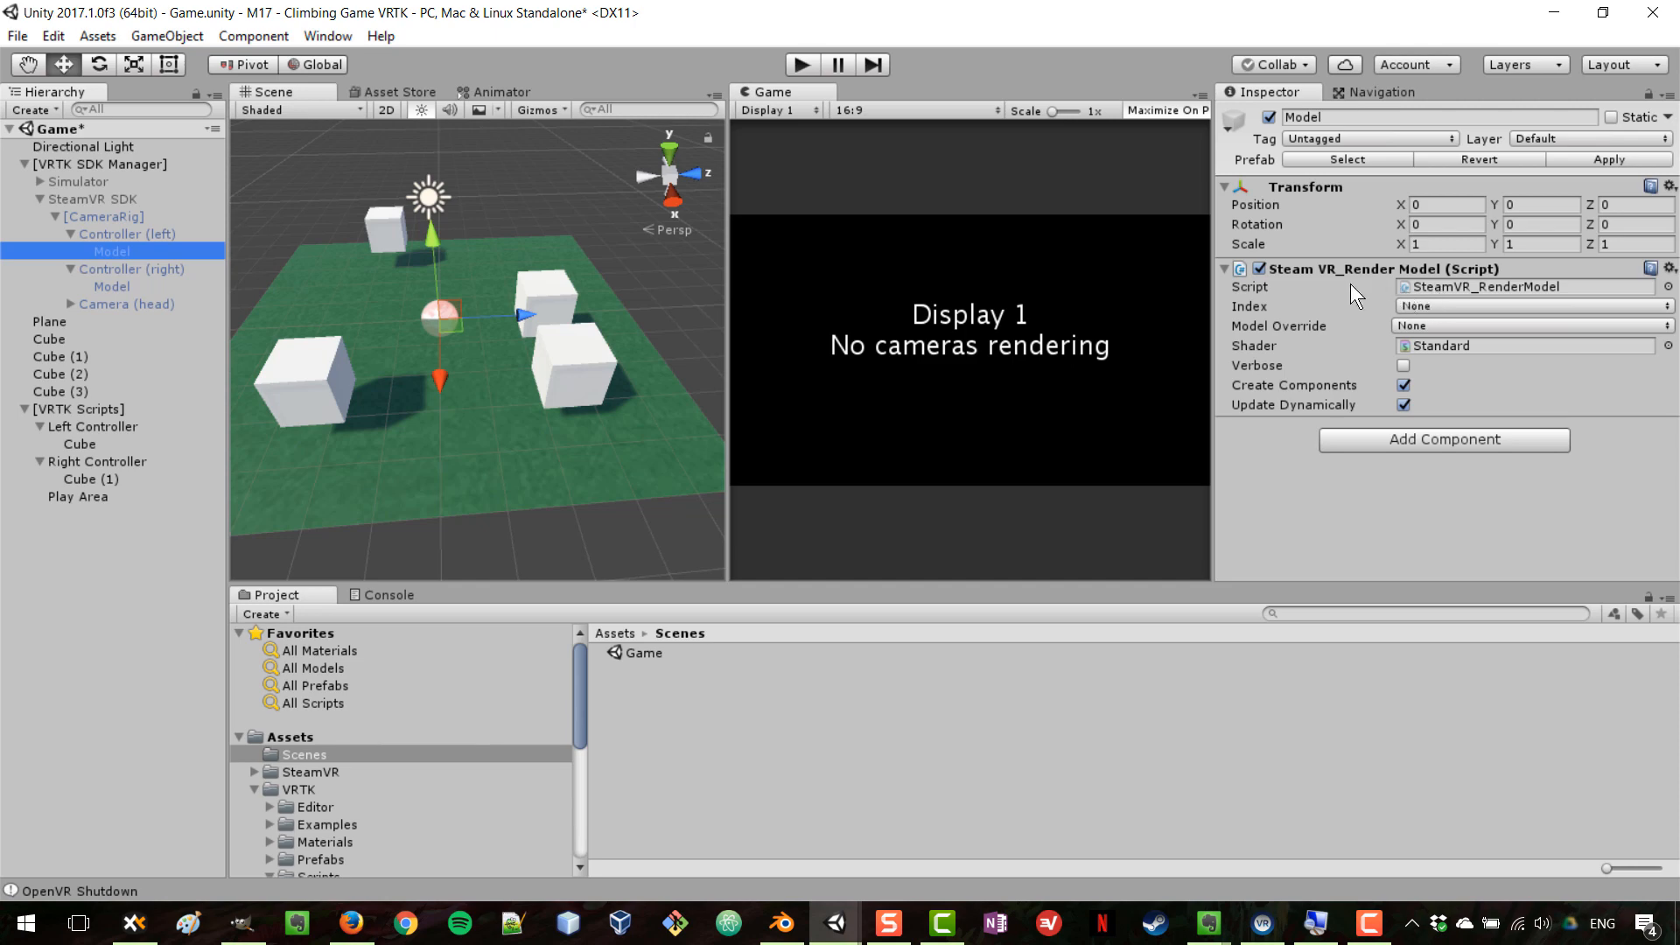
left_click(1258, 269)
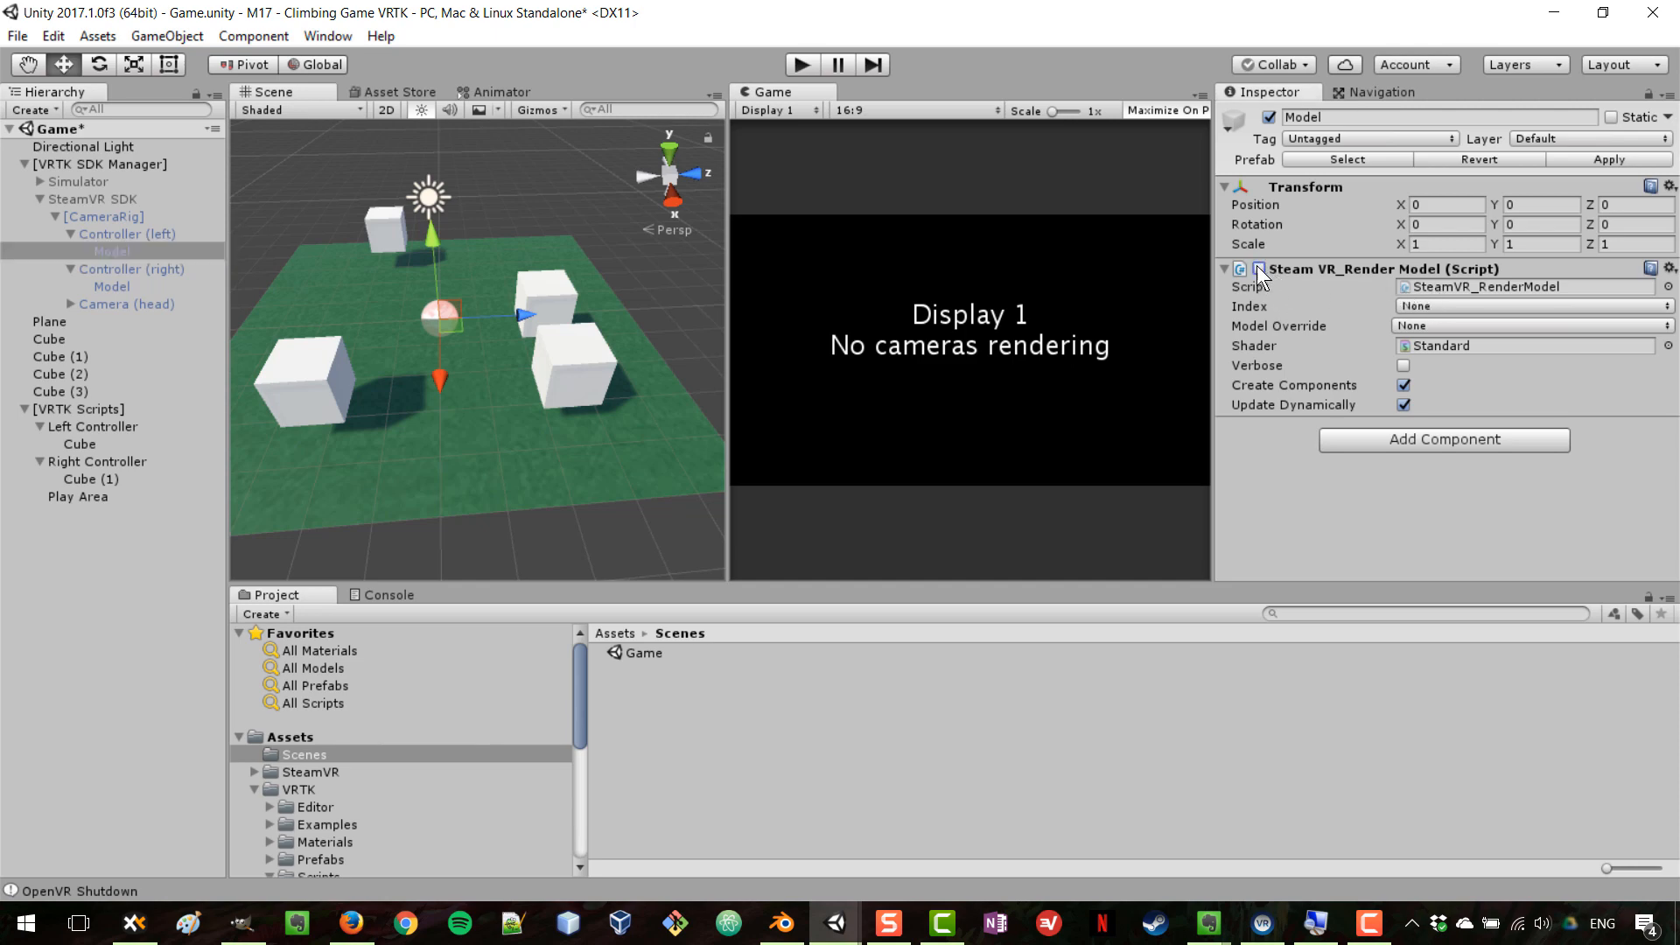
left_click(112, 286)
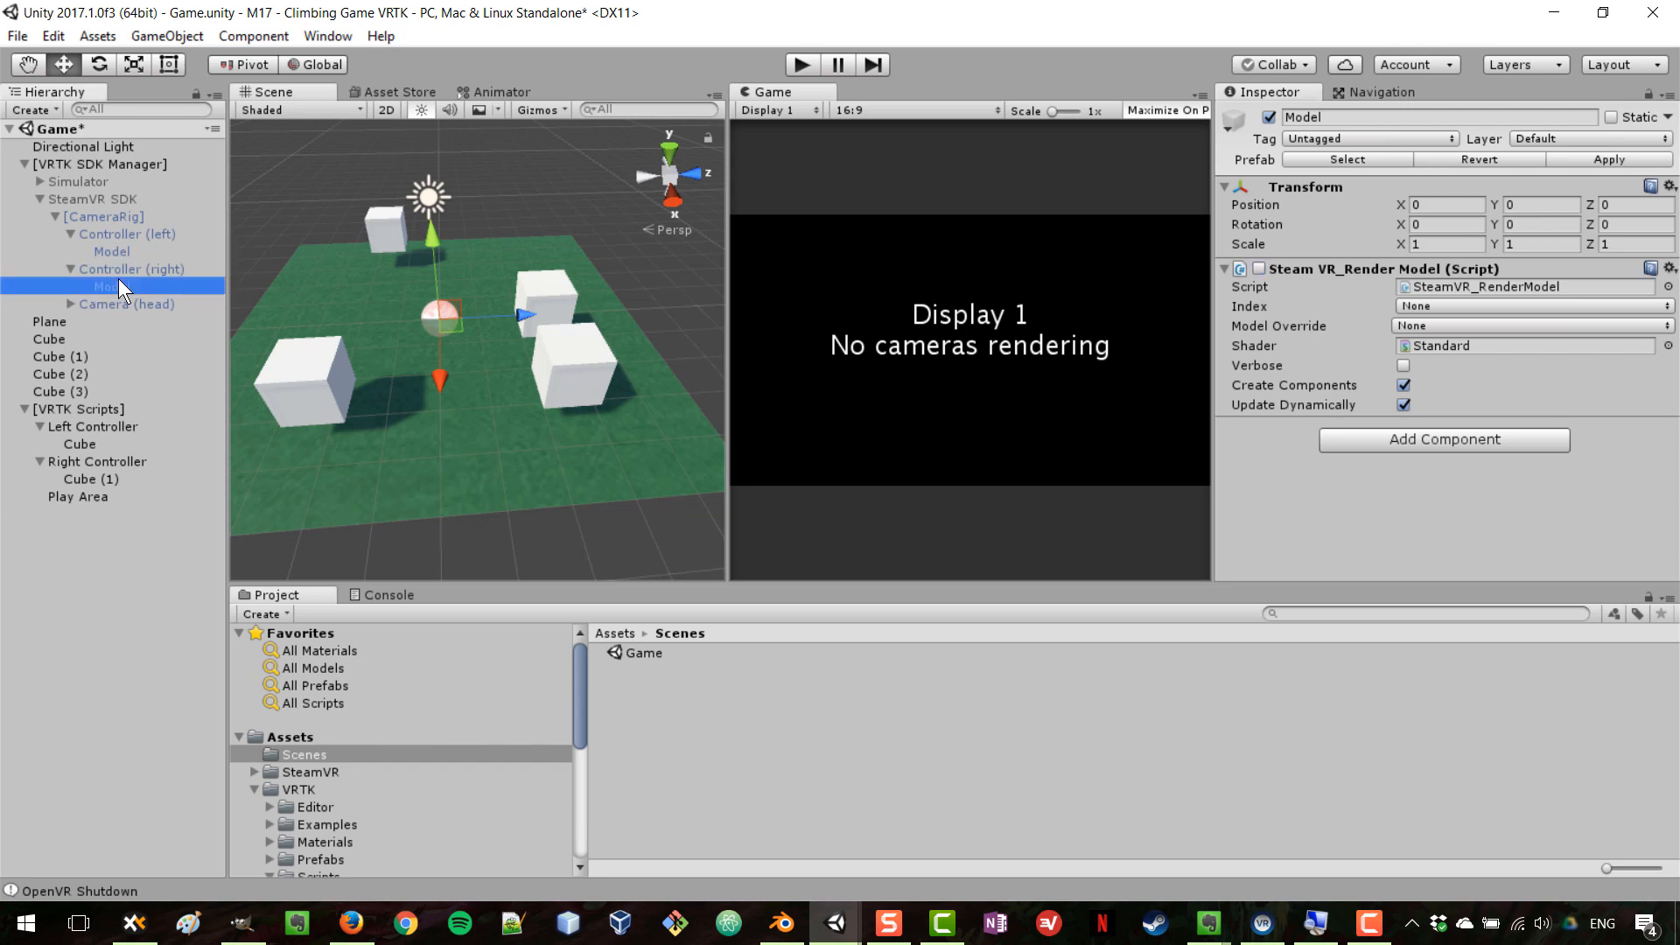
left_click(1259, 270)
Step: Play-test the scene with the controllers' render models disabled, and stop it
left_click(792, 70)
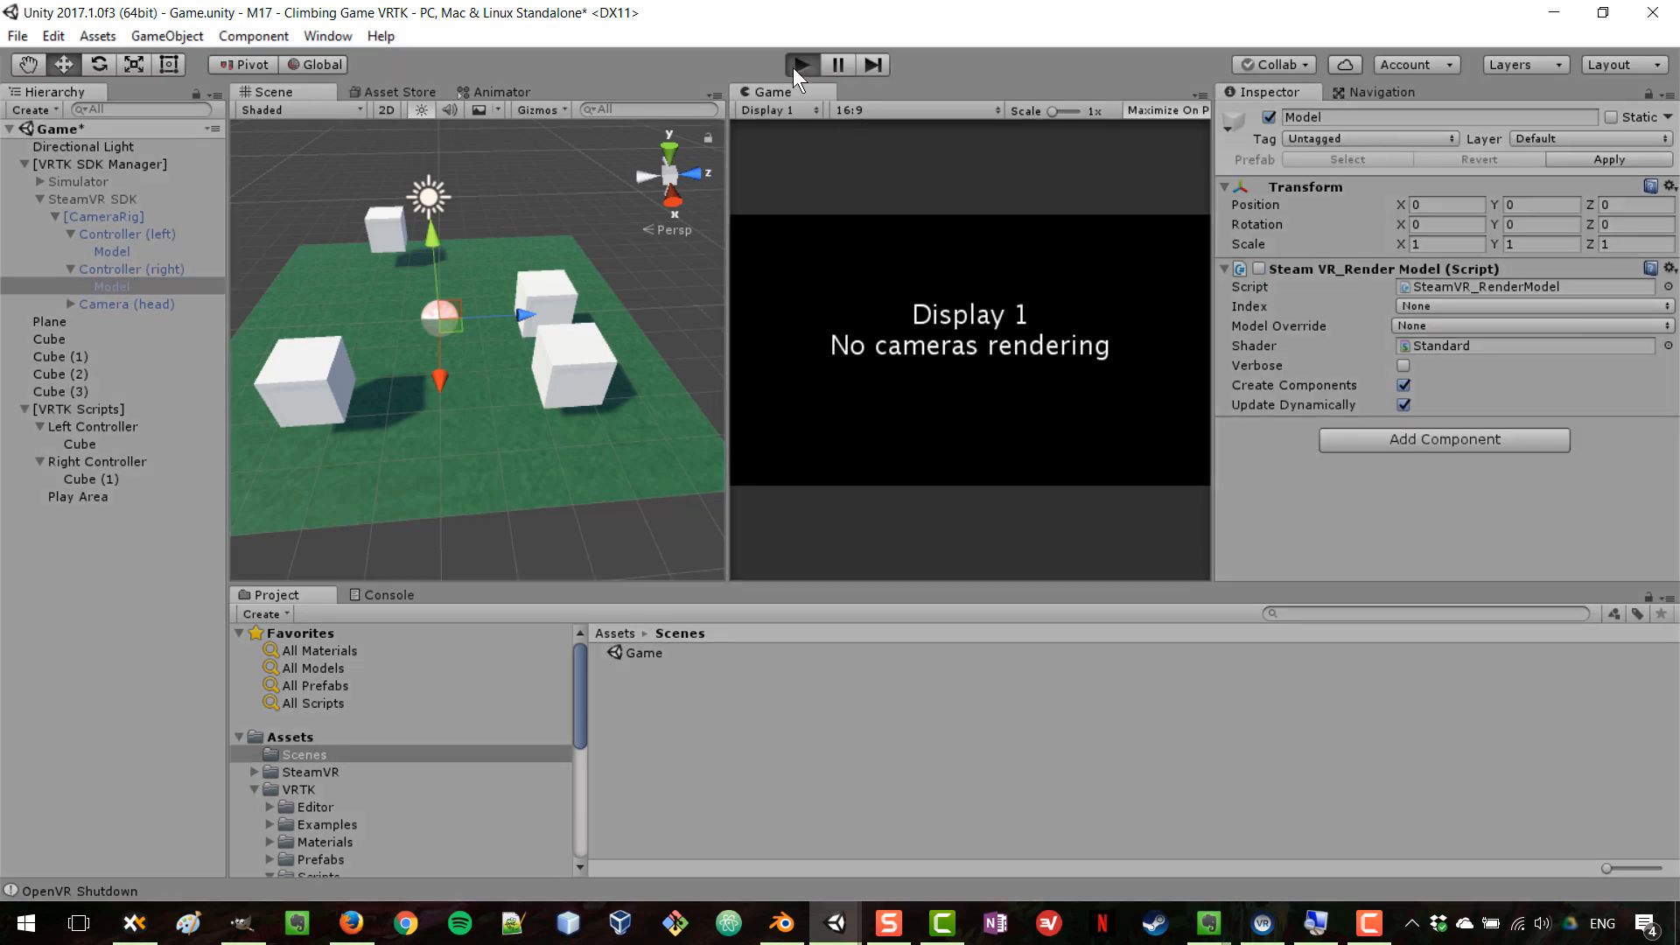
left_click(801, 64)
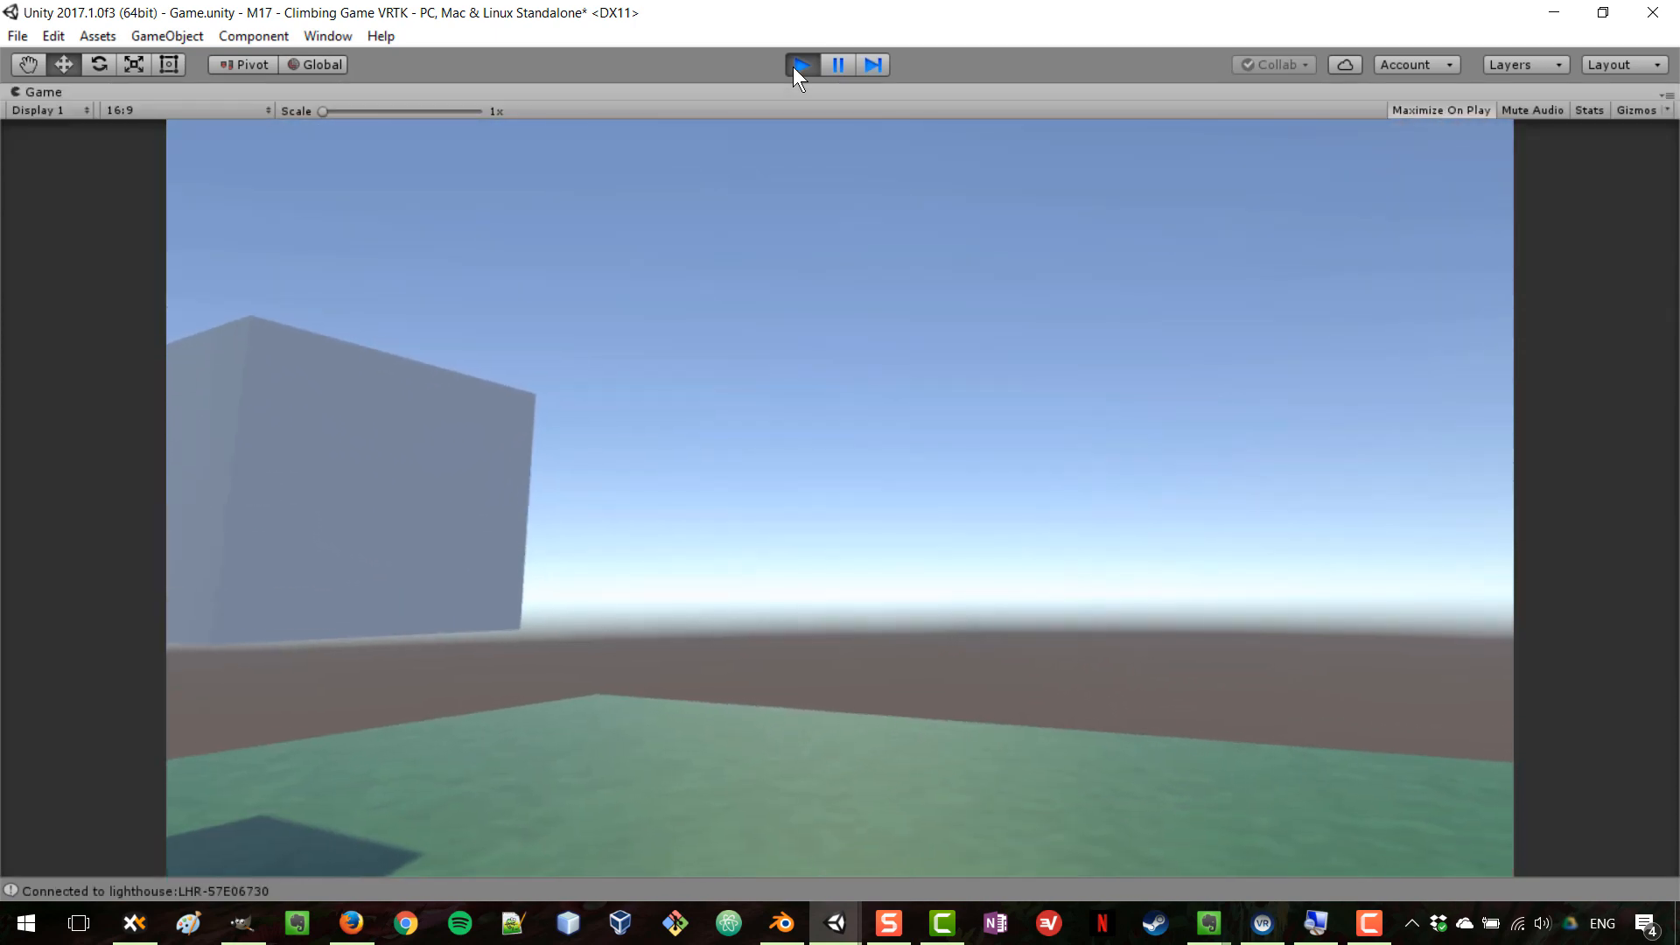
left_click(793, 67)
Step: Undo the disabling of the Steam VR_Render Model components on both SteamVR controller Models
left_click(80, 444)
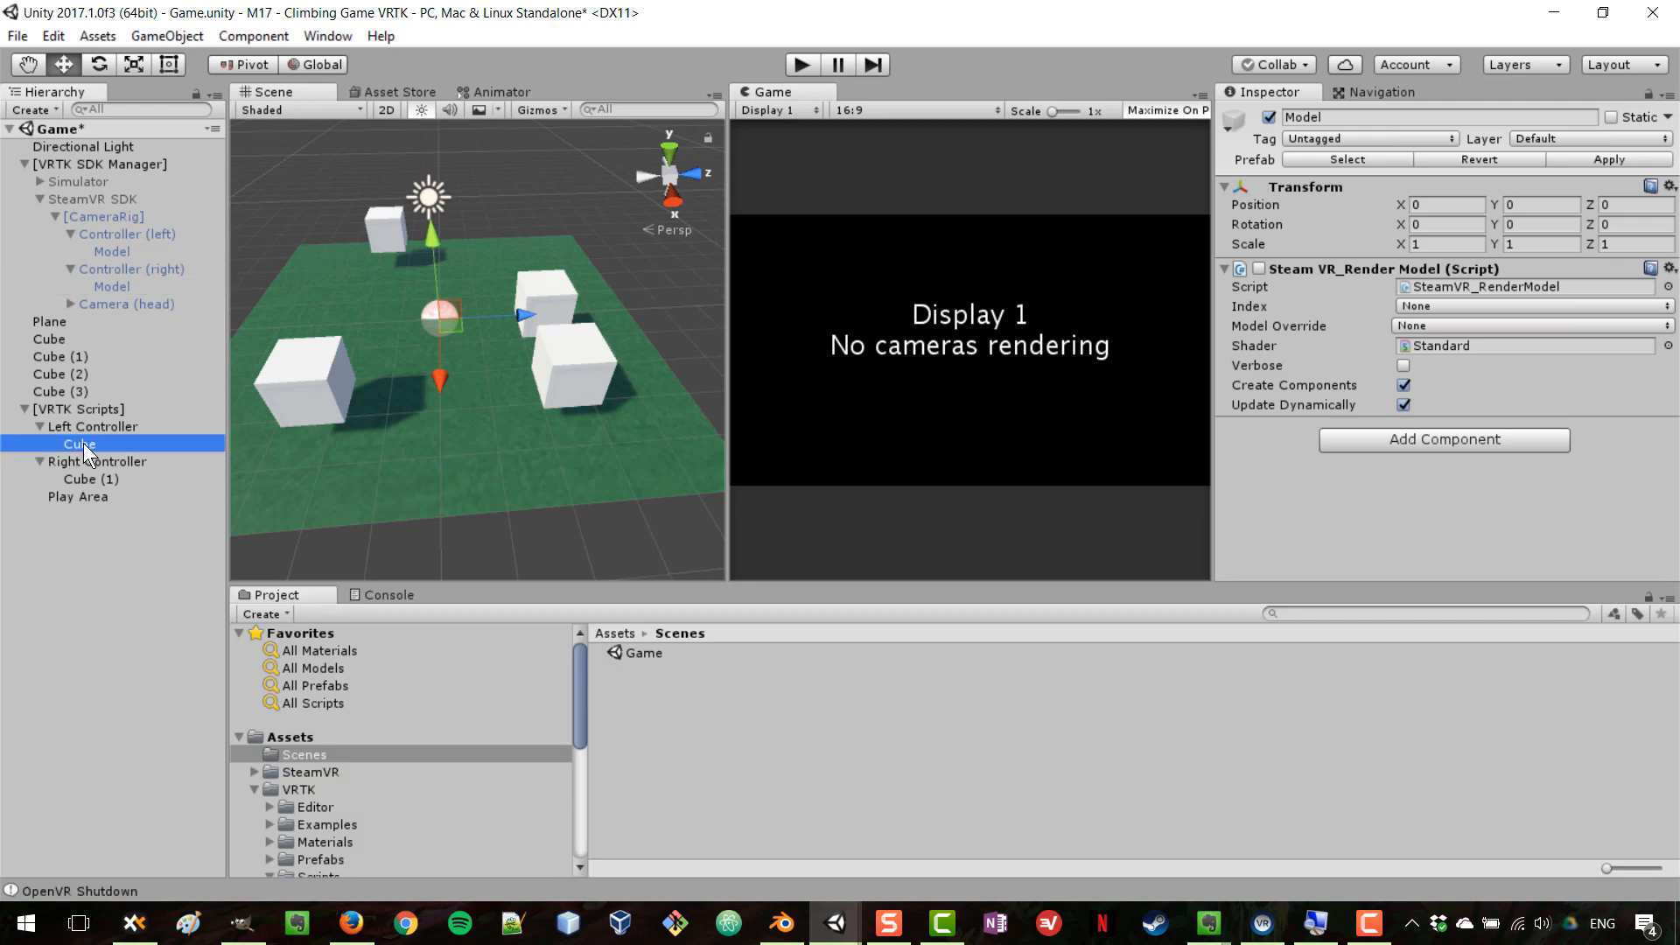
left_click(109, 478, "ctrl")
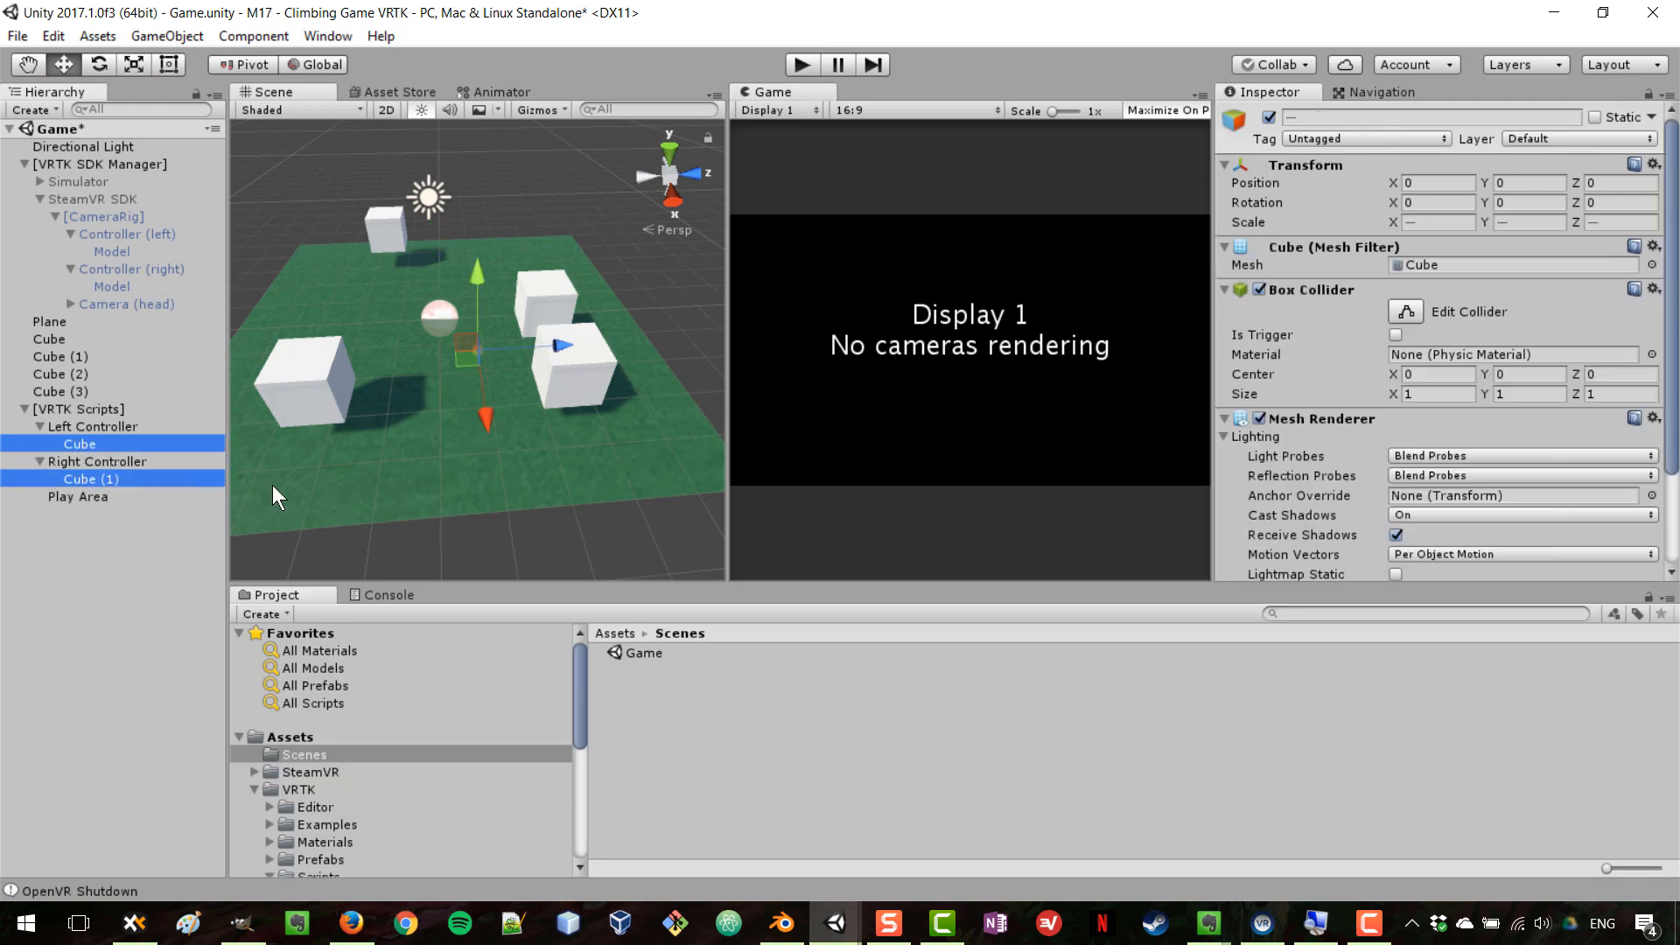
key("ctrl+z")
key("ctrl+z")
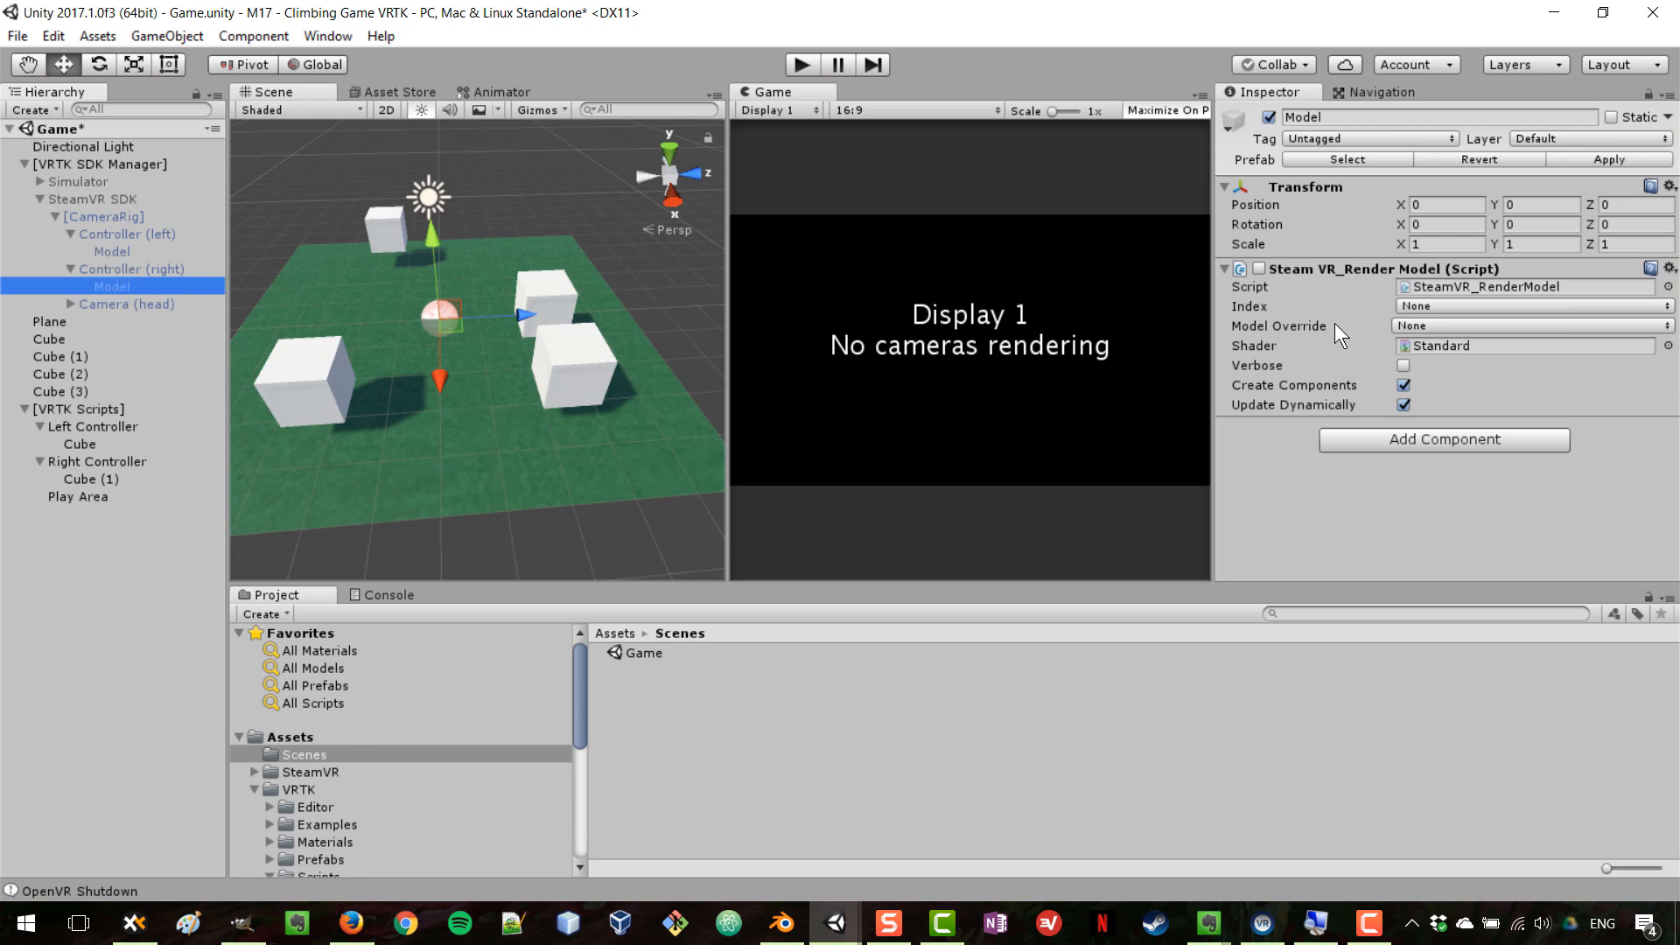
key("ctrl+z")
key("ctrl+z")
key("ctrl+z")
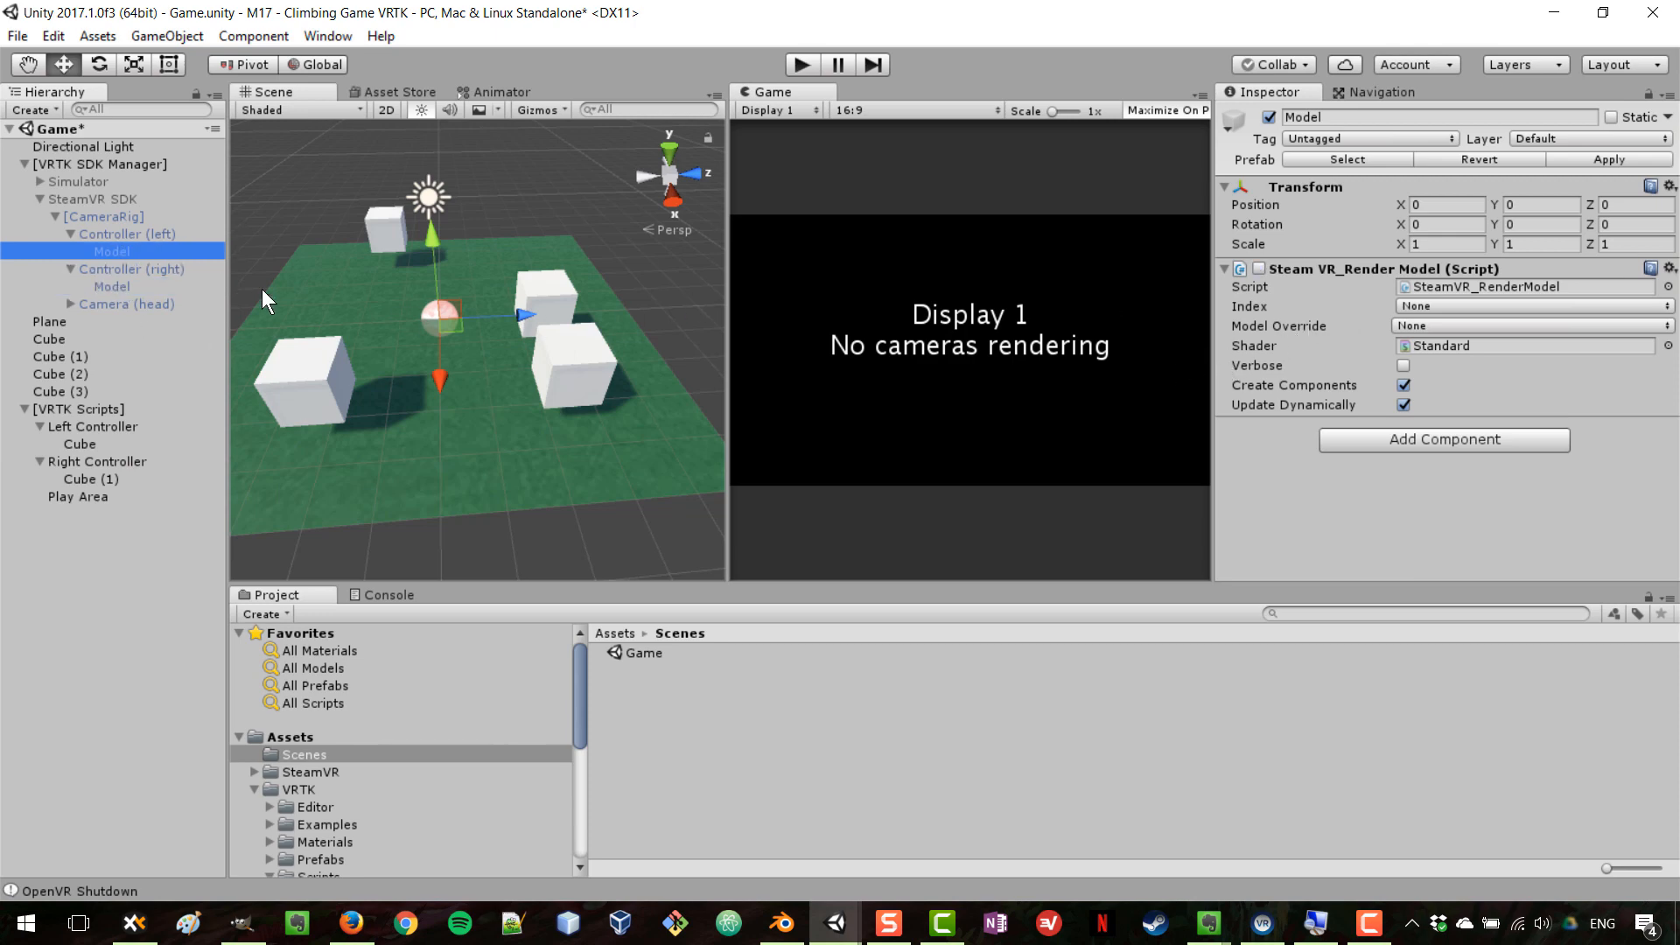
Step: Delete the test cubes under the Left Controller and Right Controller script objects and collapse the SteamVR SDK hierarchy
left_click(77, 443)
left_click(82, 478, "ctrl")
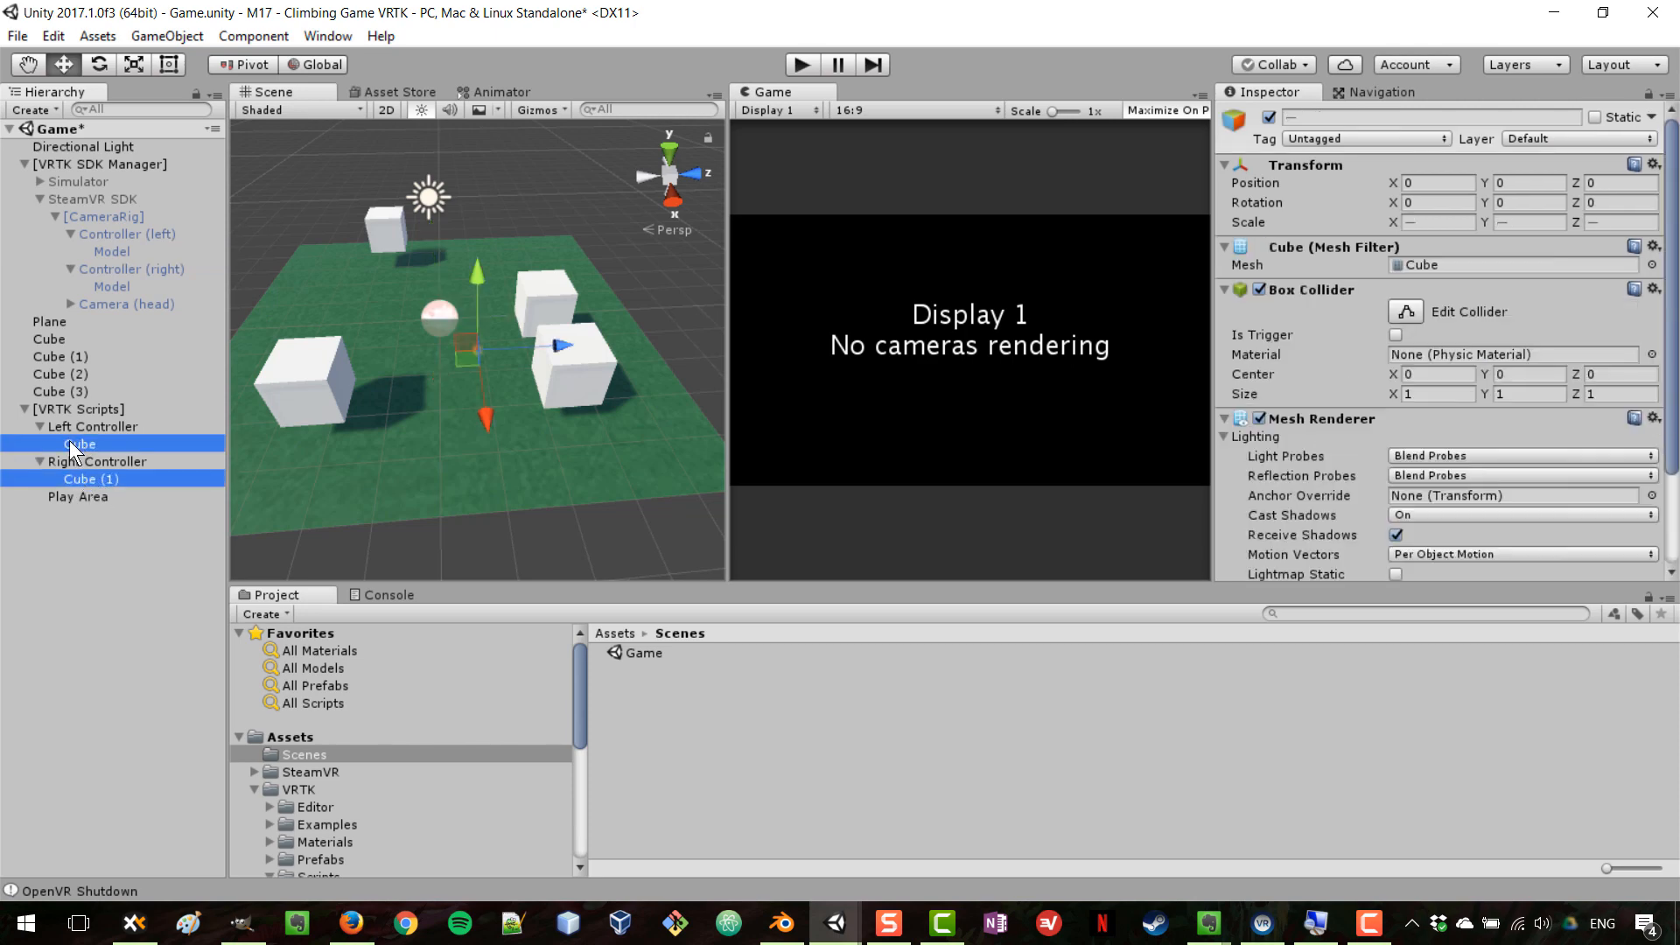
key("Delete")
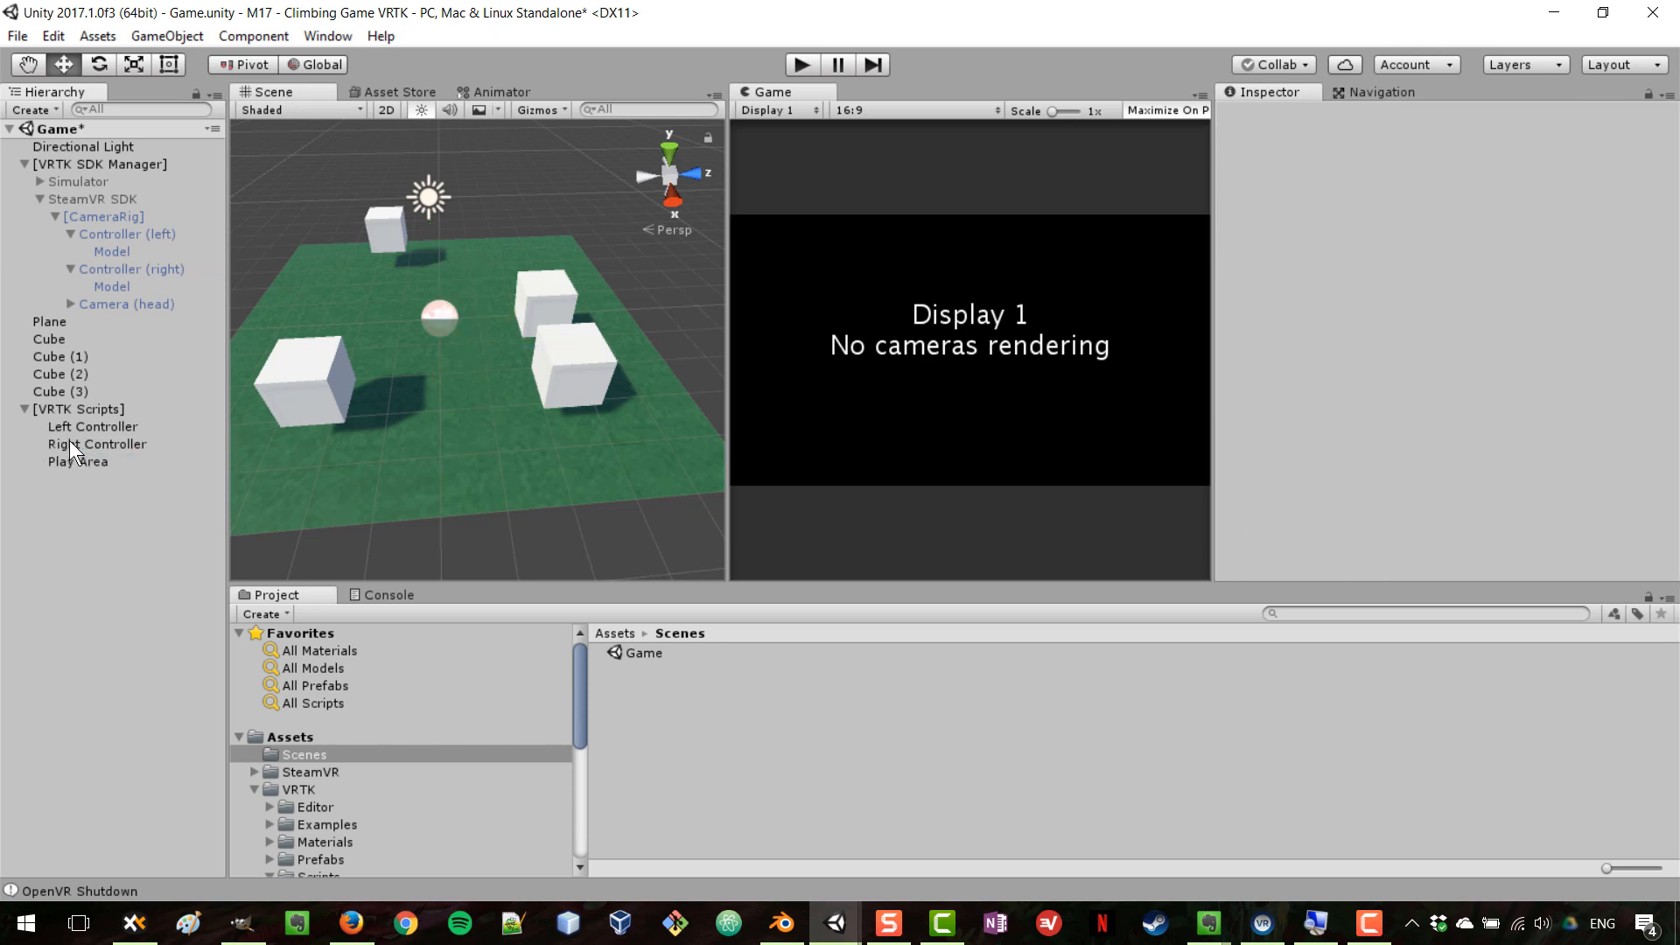
left_click(39, 199)
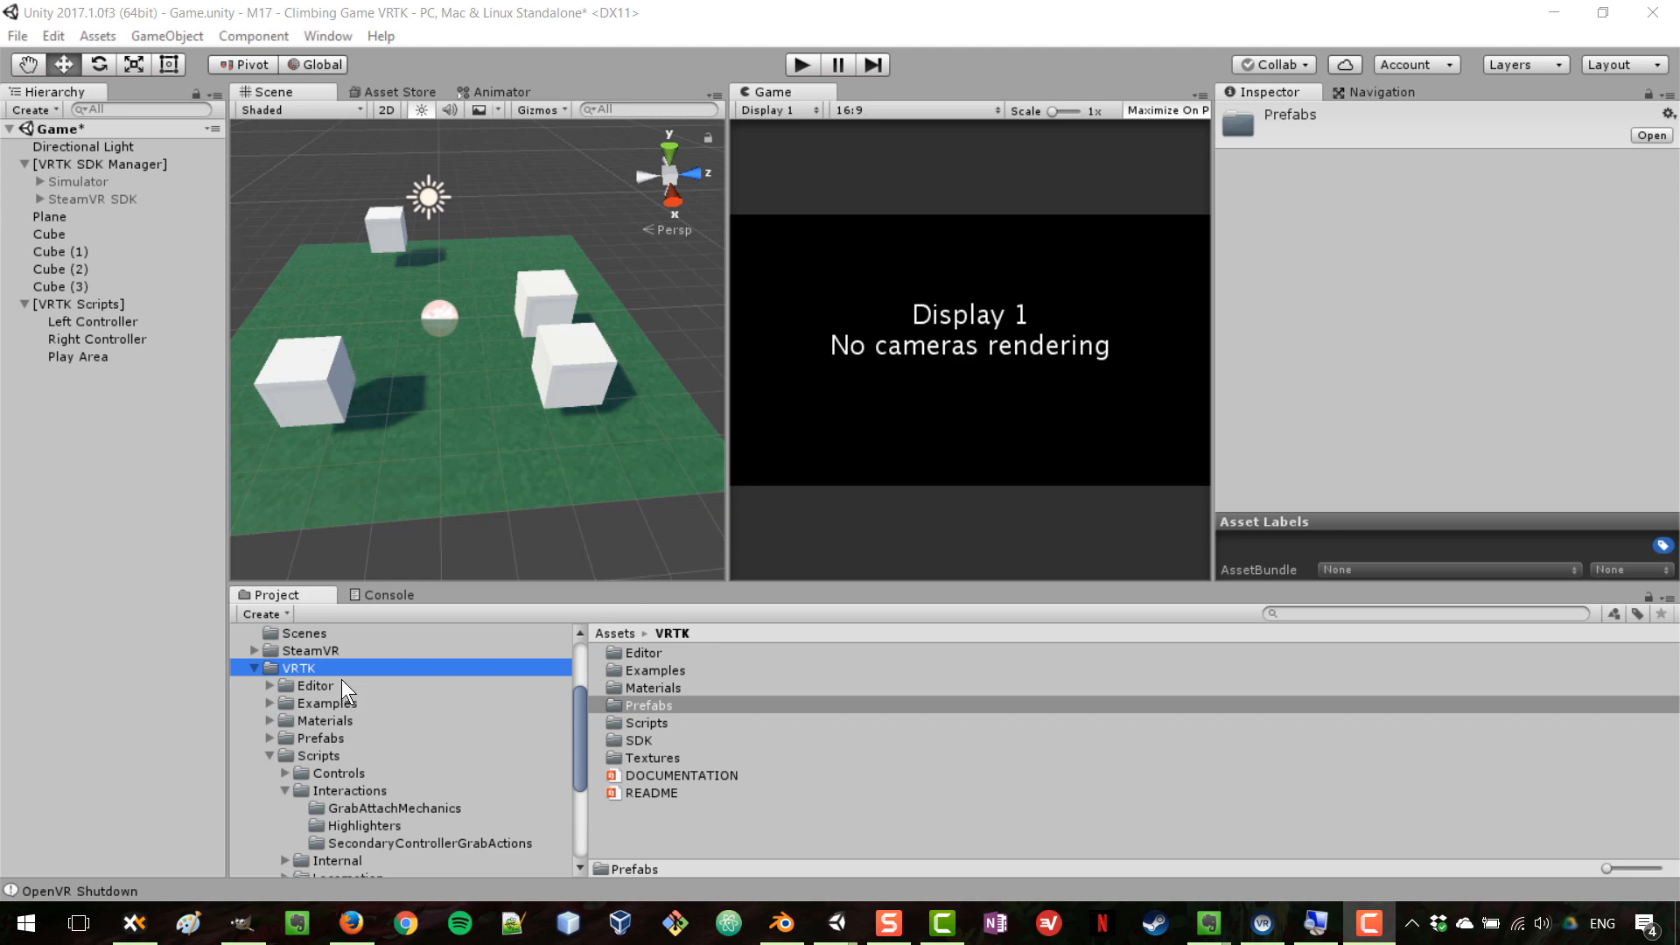
Step: Add the SDKSetupSwitcher prefab from VRTK's Prefabs folder as a child of [VRTK SDK Manager]
left_click(329, 737)
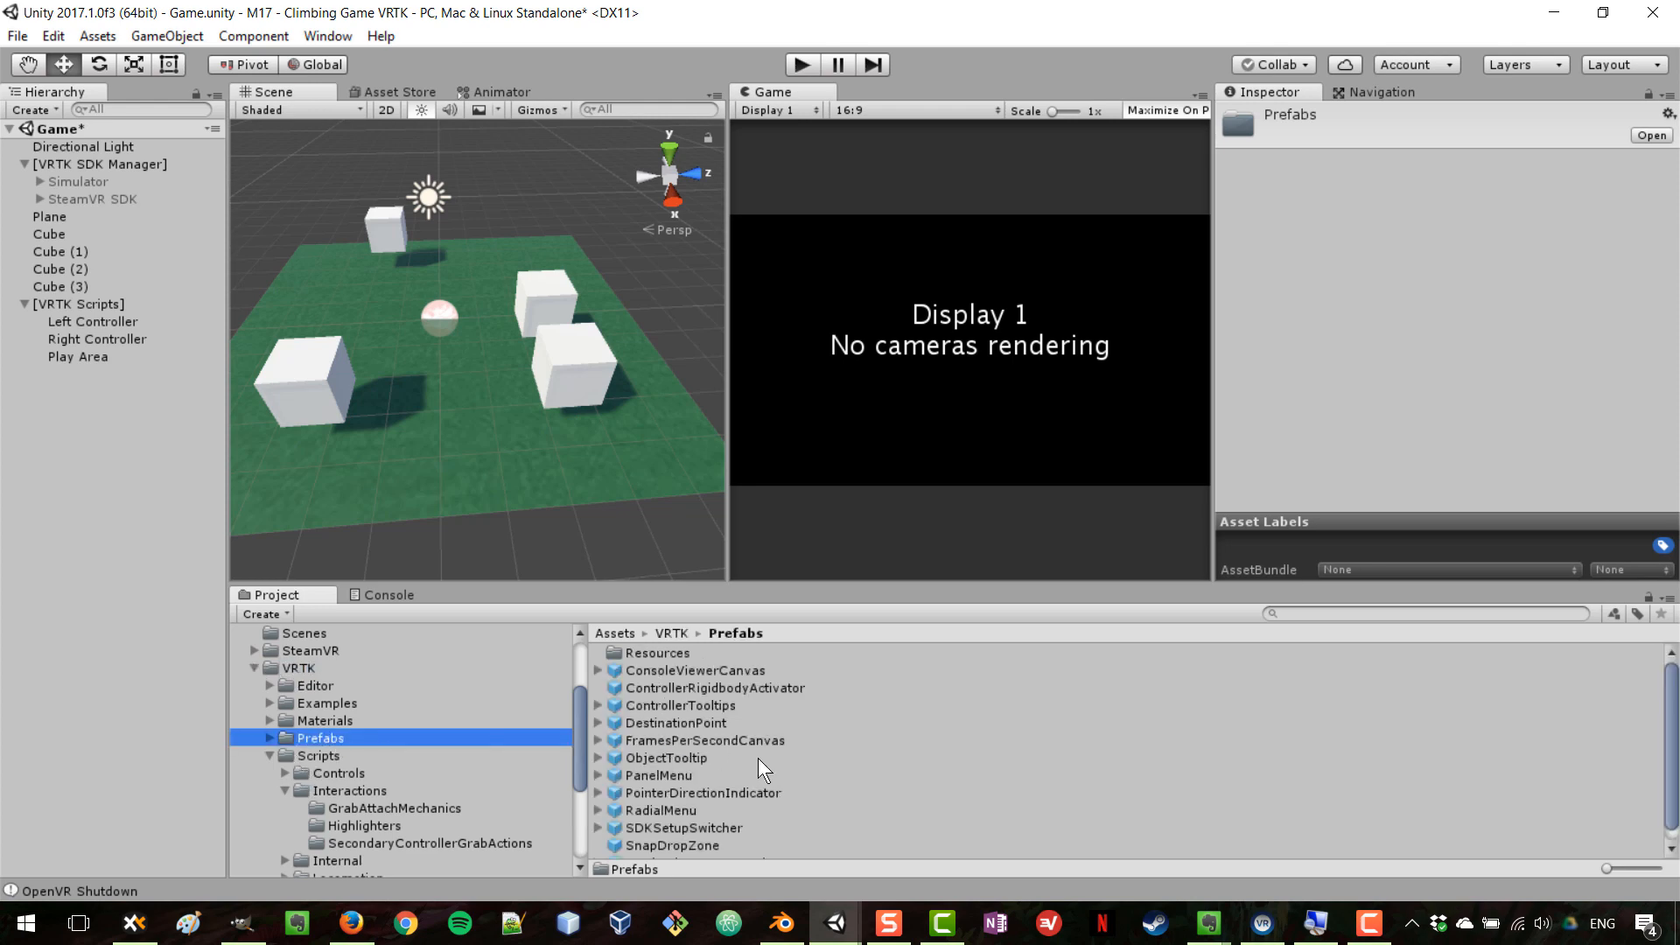
scroll(760, 766, "down", 1)
left_click(668, 815)
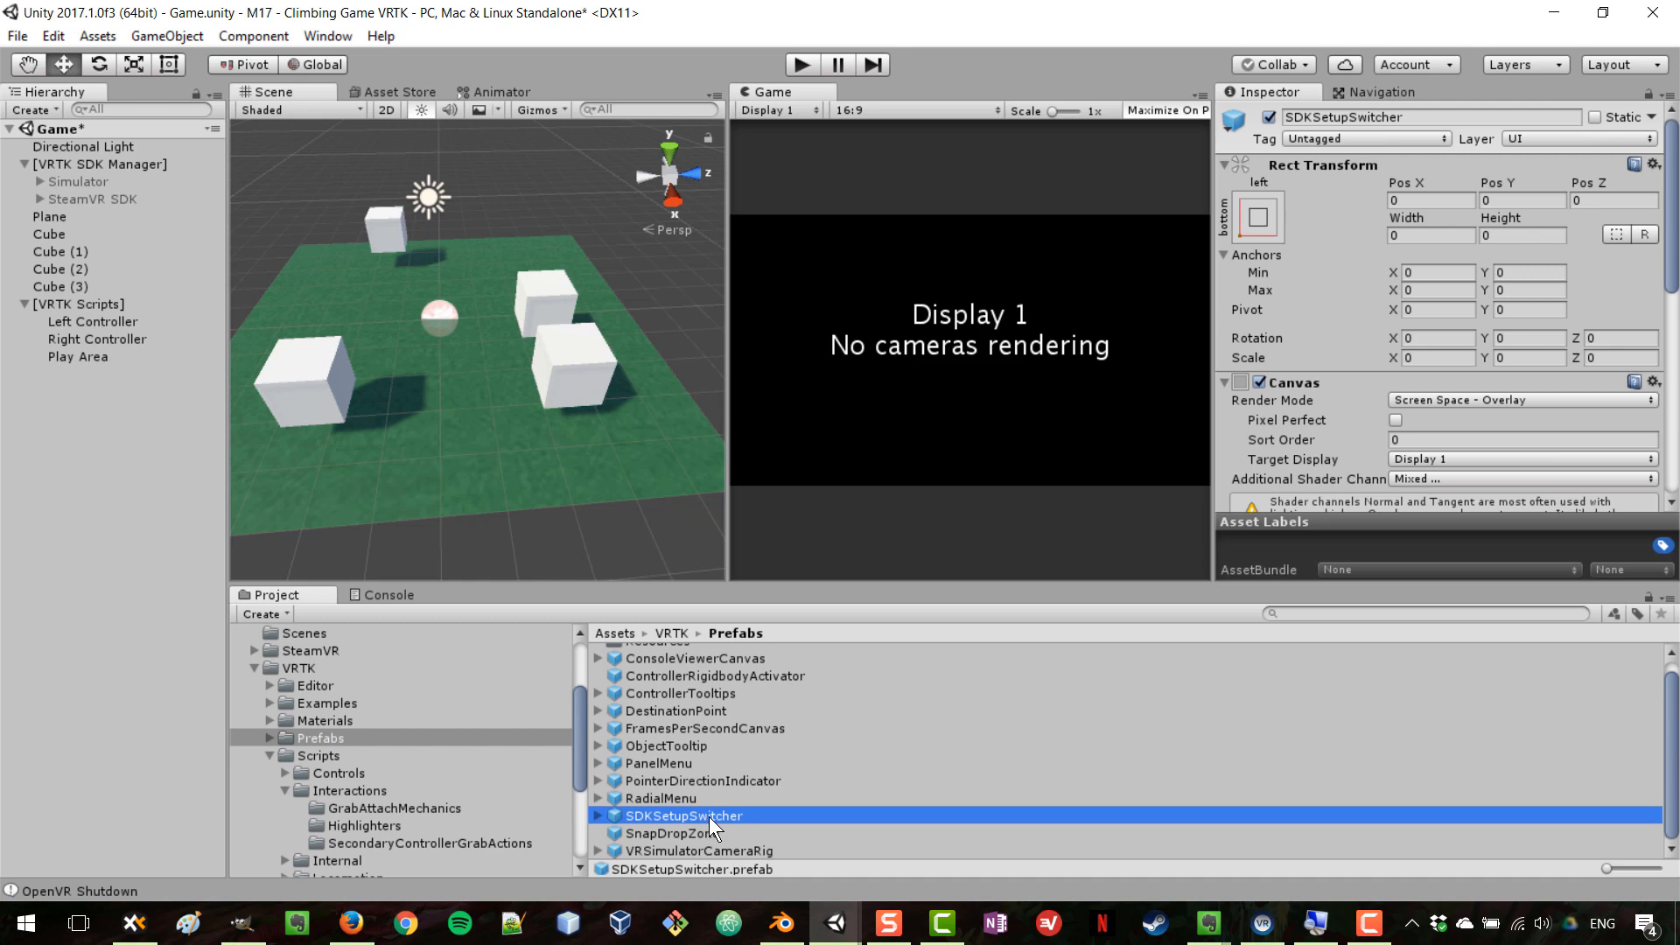
left_click_drag(708, 817, 91, 167)
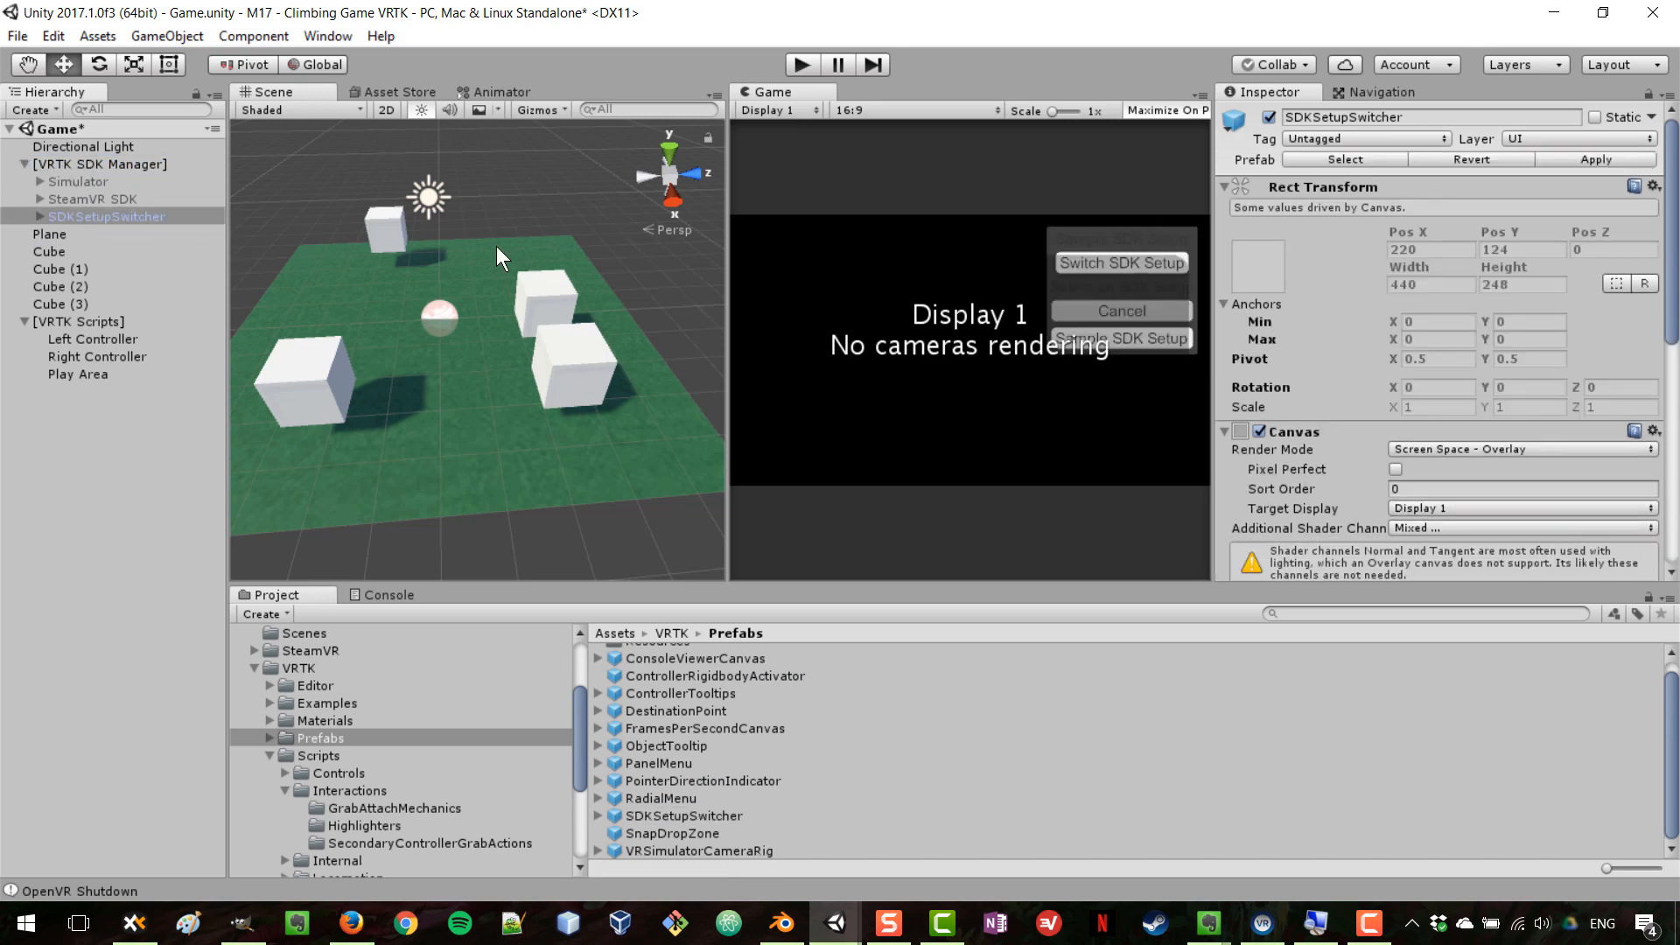
Step: Run the scene, switch the SDK setup to Simulator and back to SteamVR SDK, and stop play mode
left_click(801, 65)
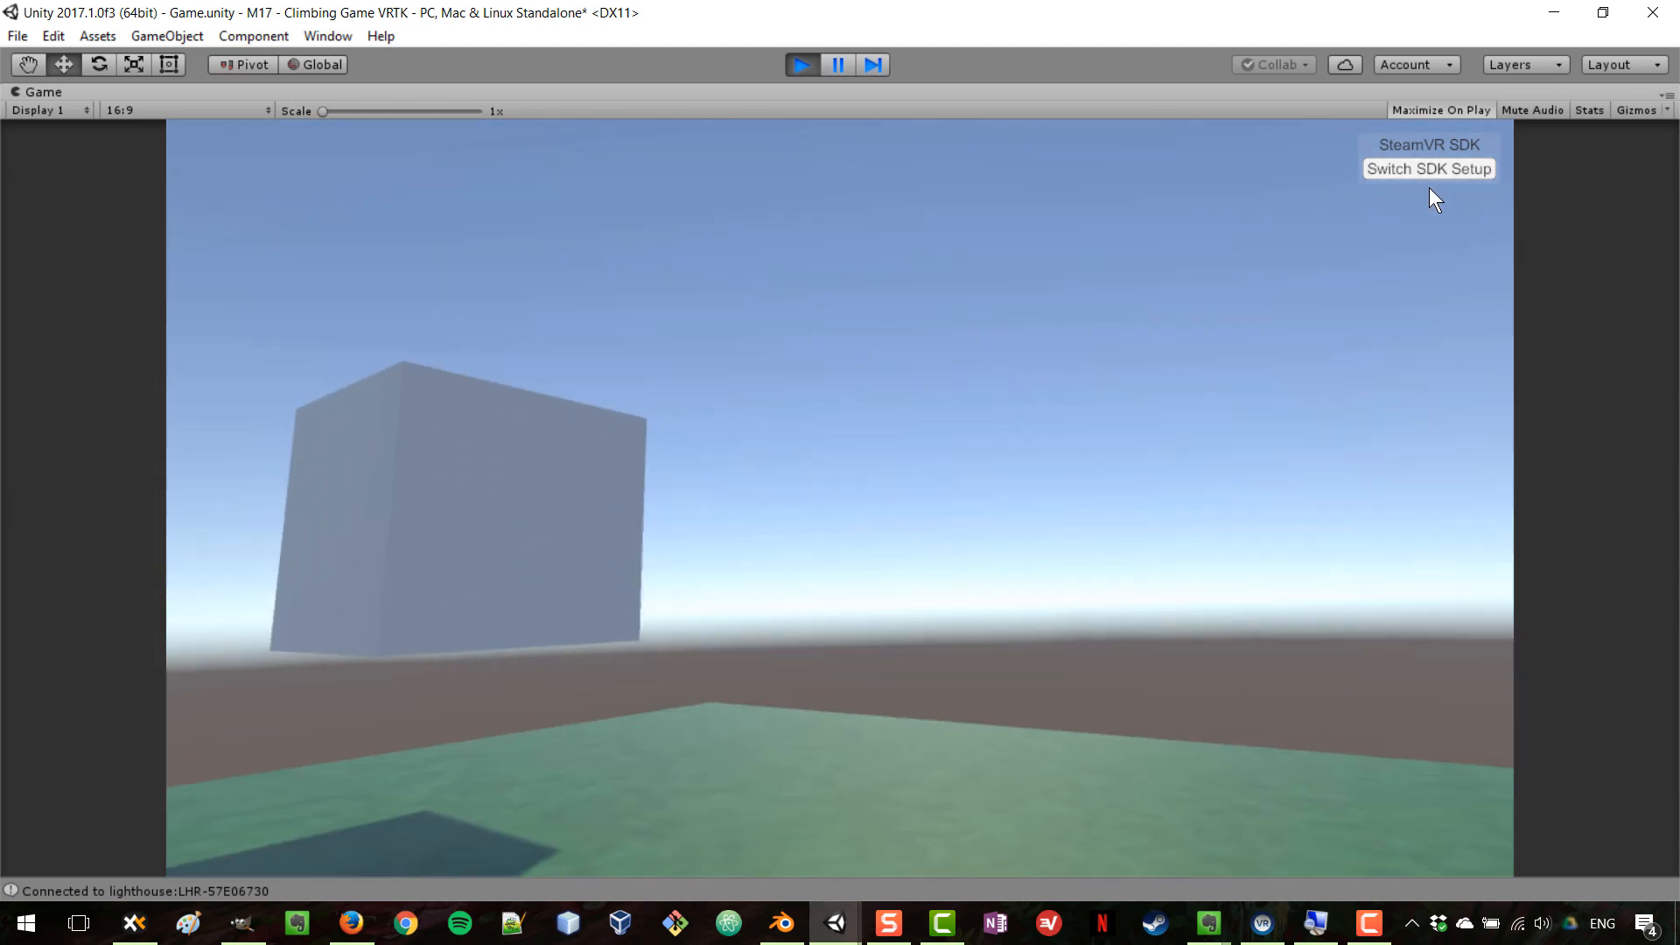
left_click(1428, 168)
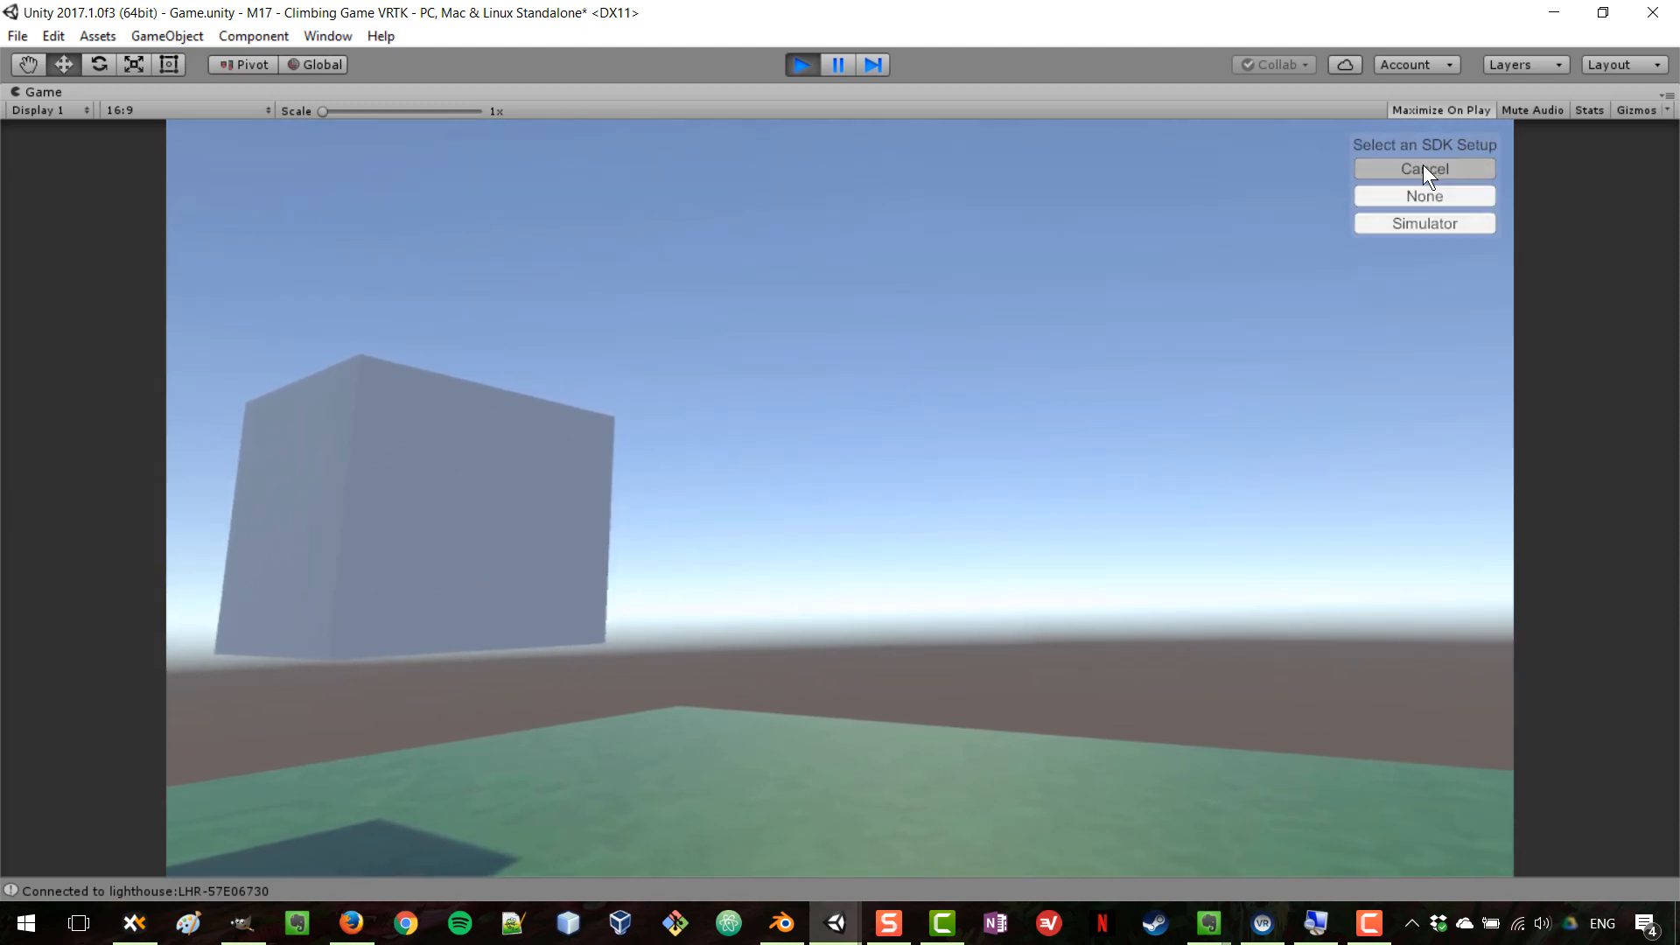
left_click(1431, 221)
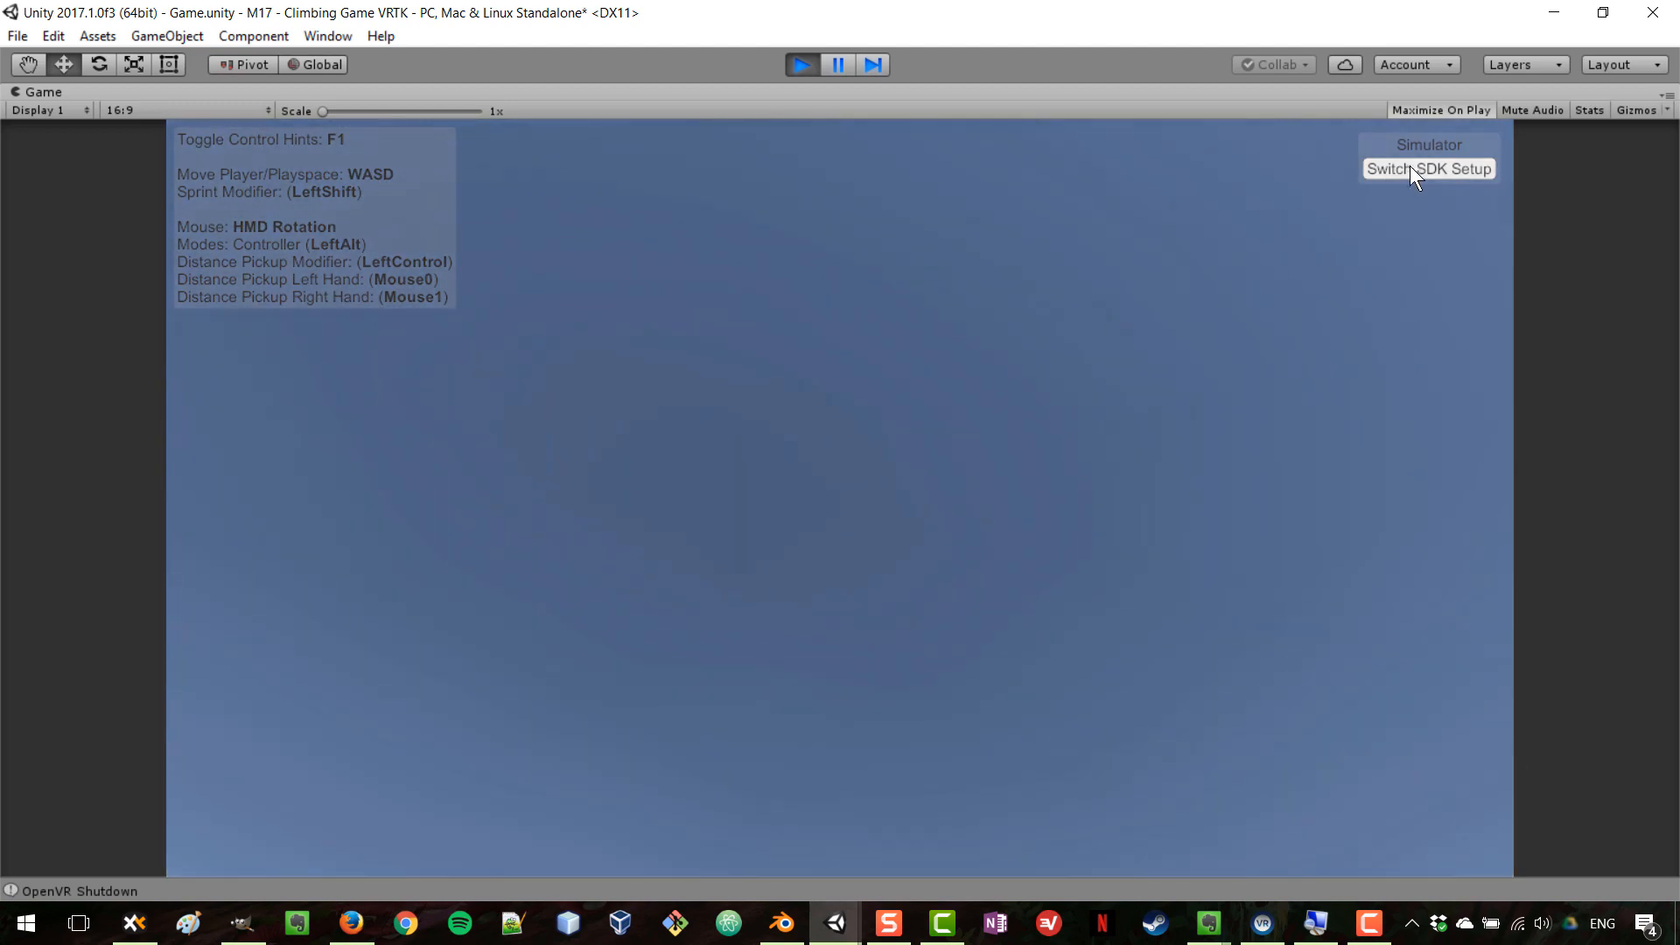
left_click(1418, 168)
left_click(1433, 224)
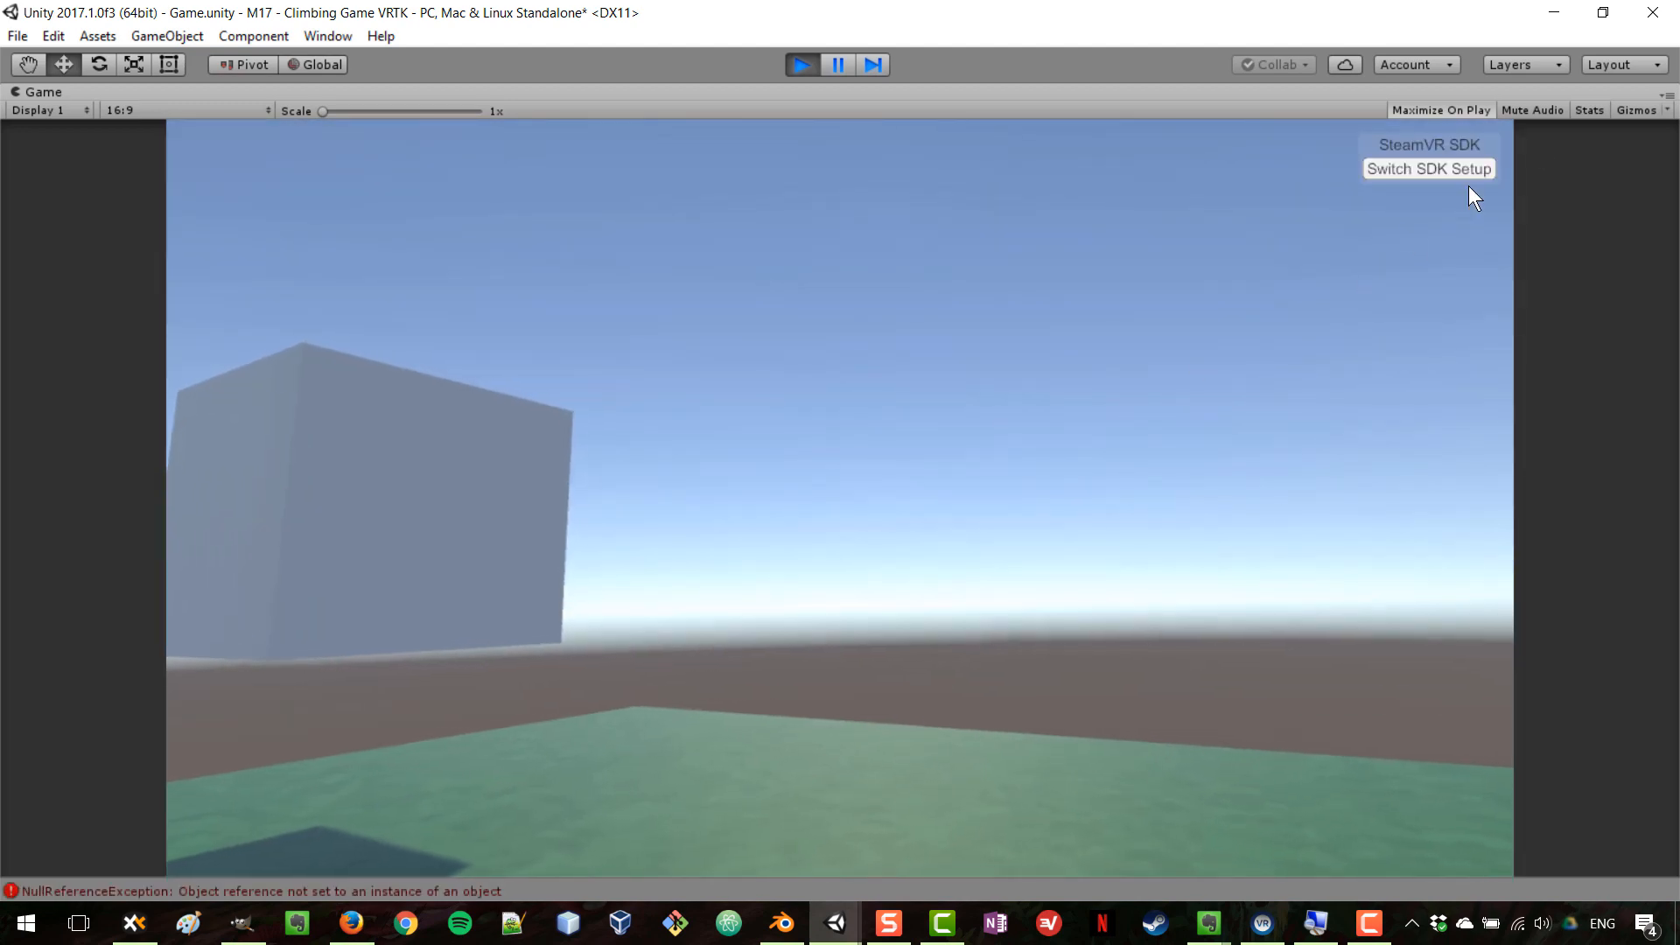
left_click(803, 65)
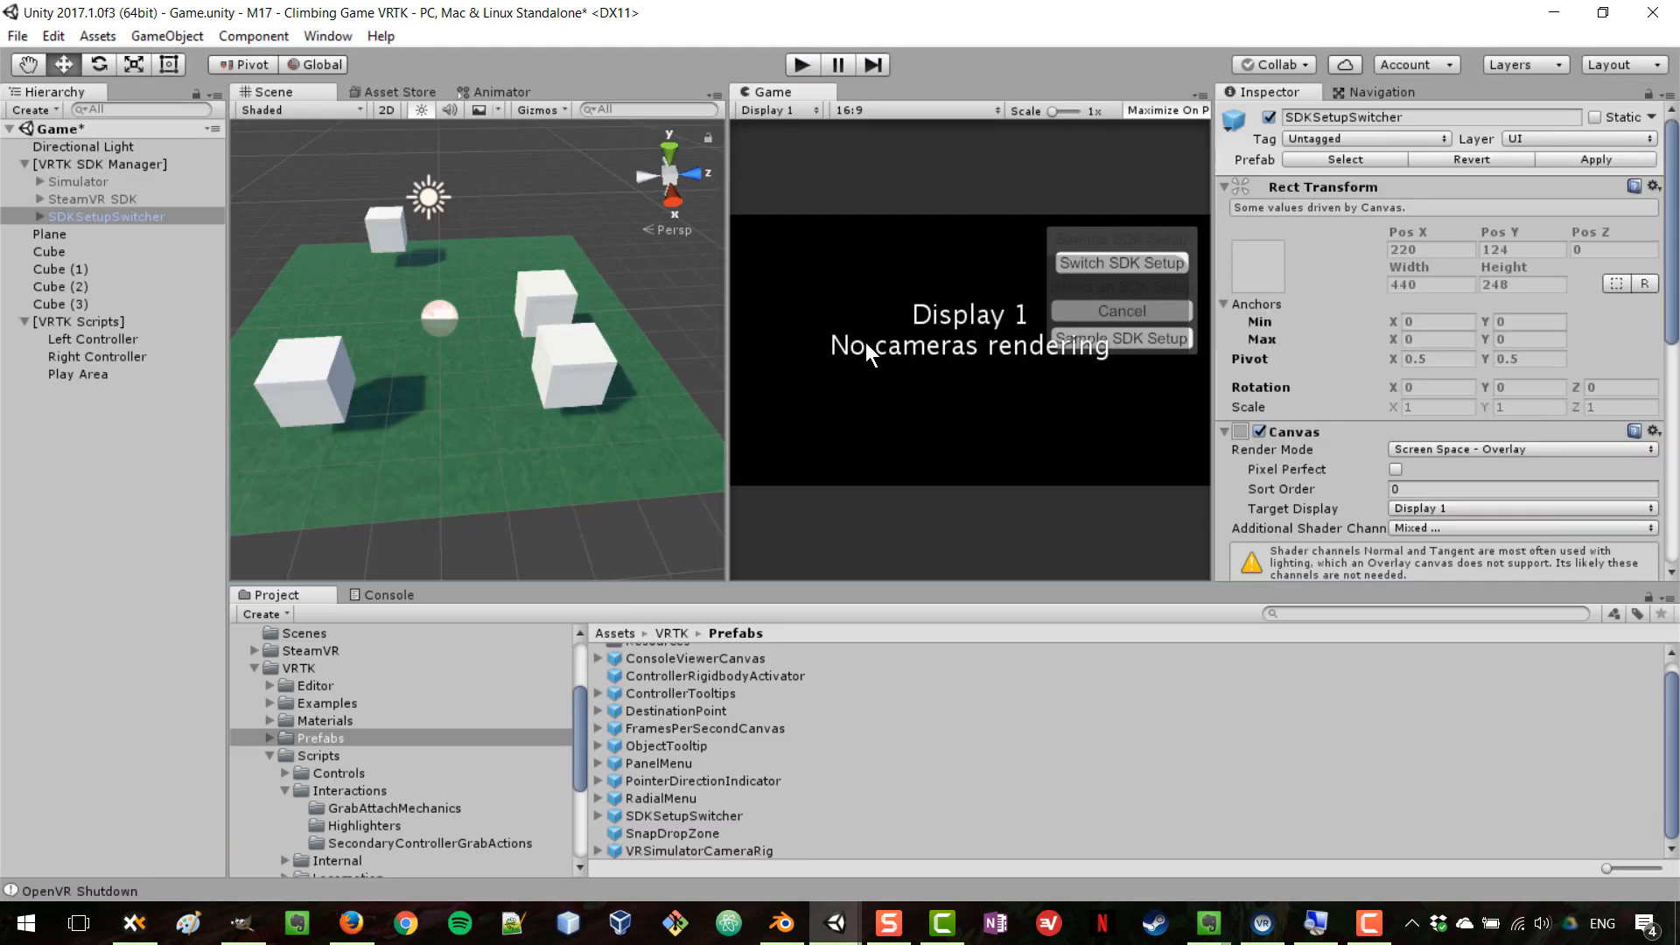